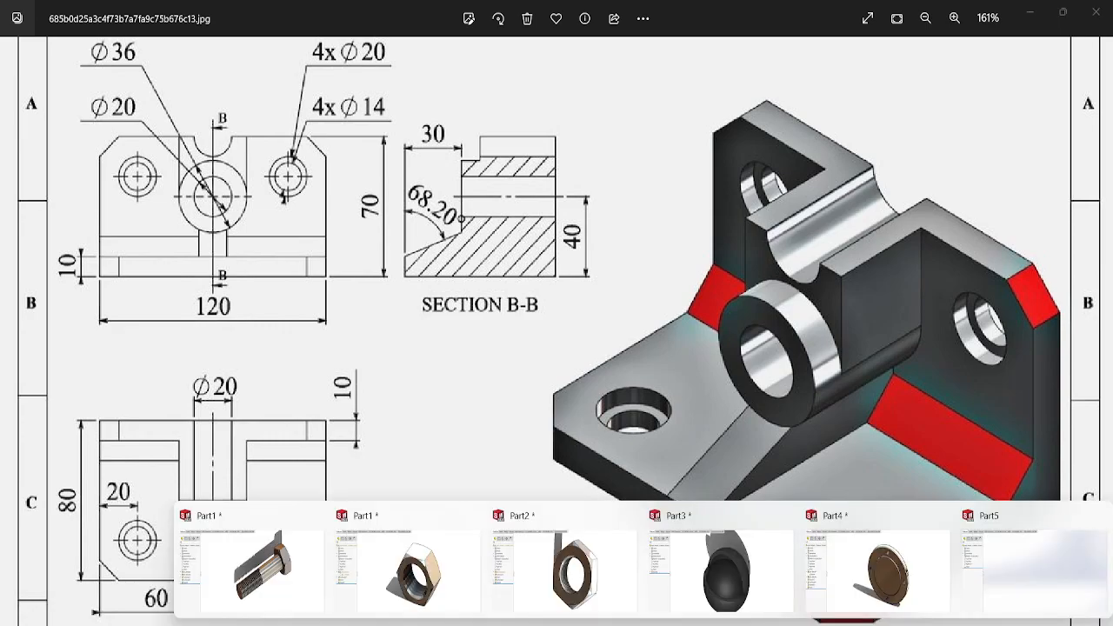
- Switch to the empty SOLIDWORKS part Part5 and start a sketch on the Front Plane
{"action": "left_click", "coordinate": [1035, 575]}
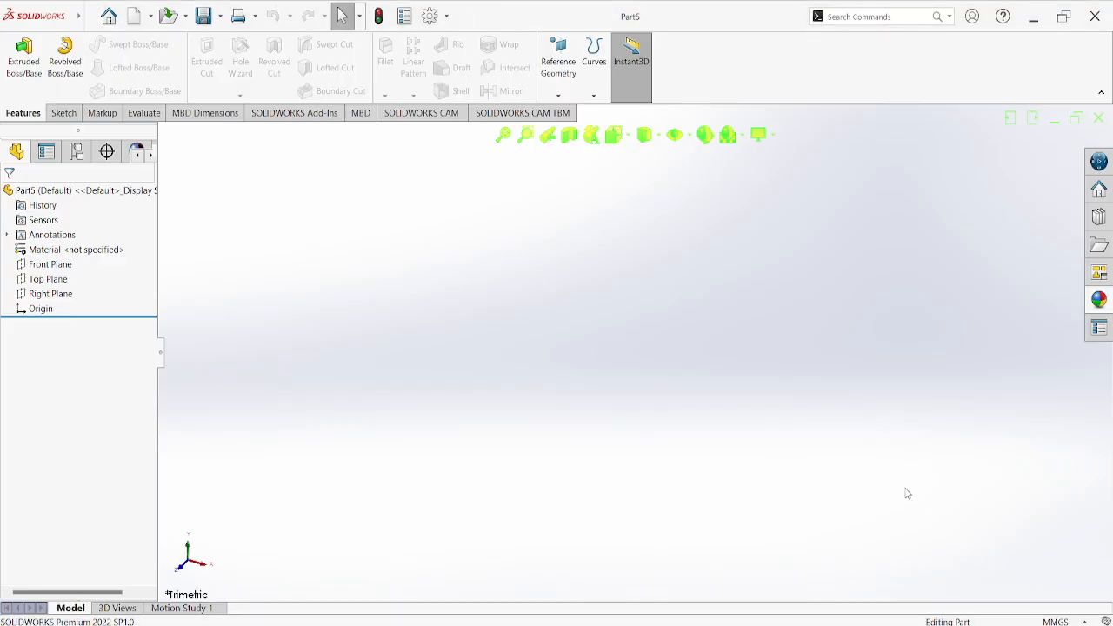
{"action": "left_click", "coordinate": [65, 113]}
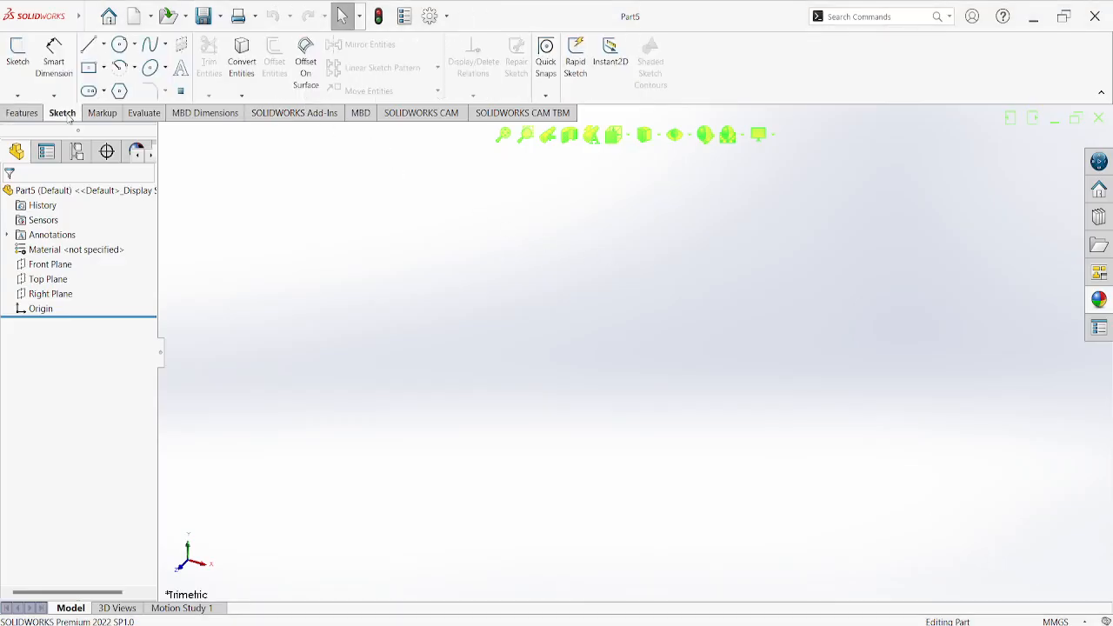
{"action": "left_click", "coordinate": [16, 55]}
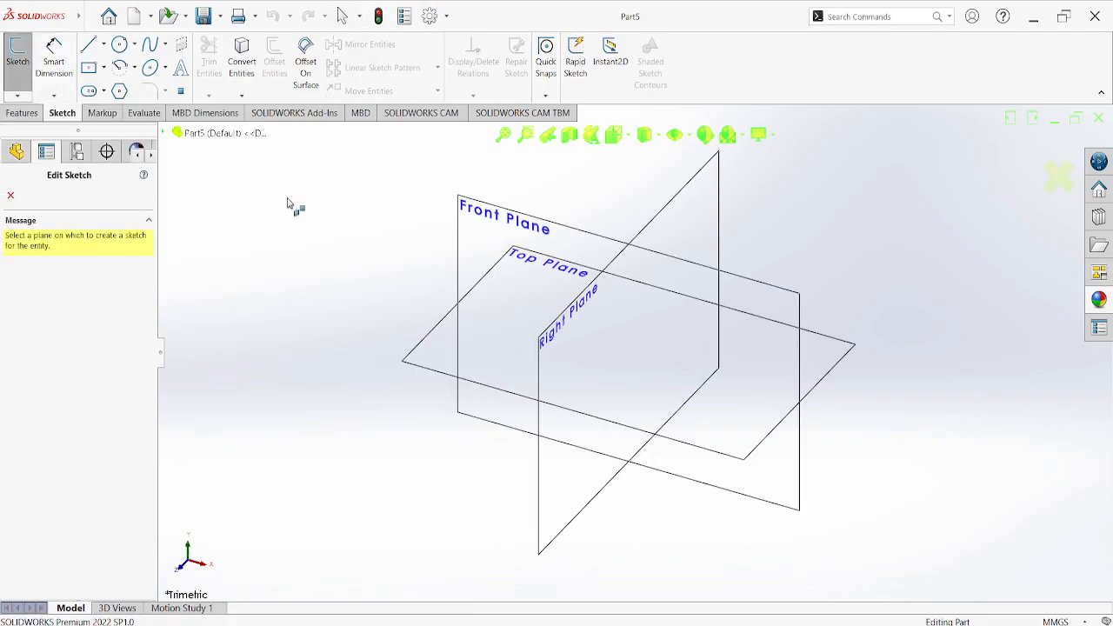
{"action": "left_click", "coordinate": [470, 219]}
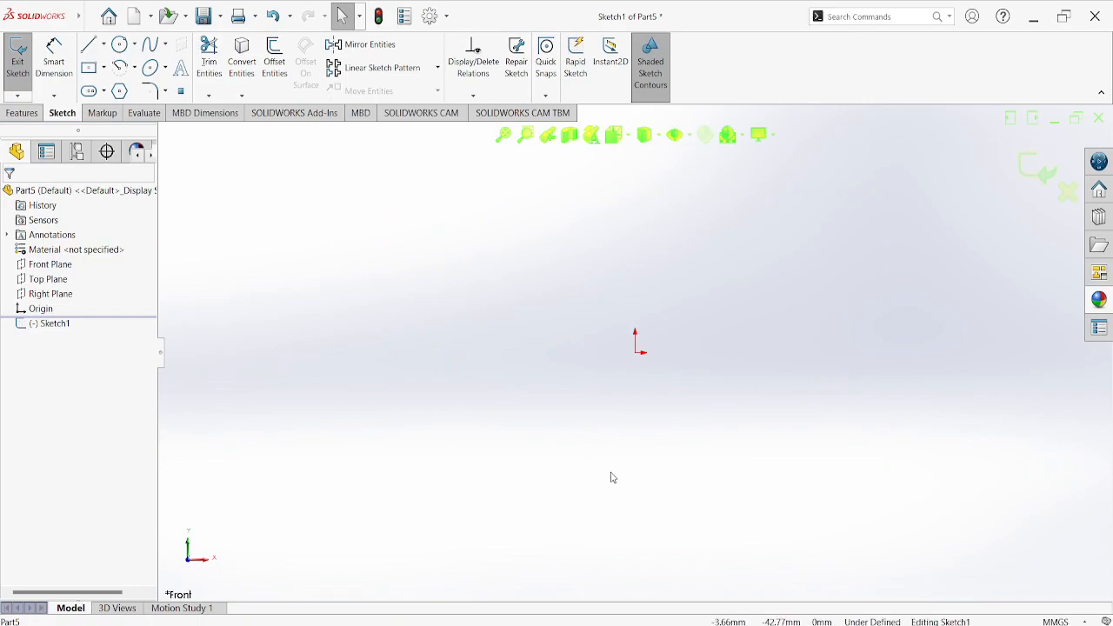
{"action": "left_click", "coordinate": [748, 625]}
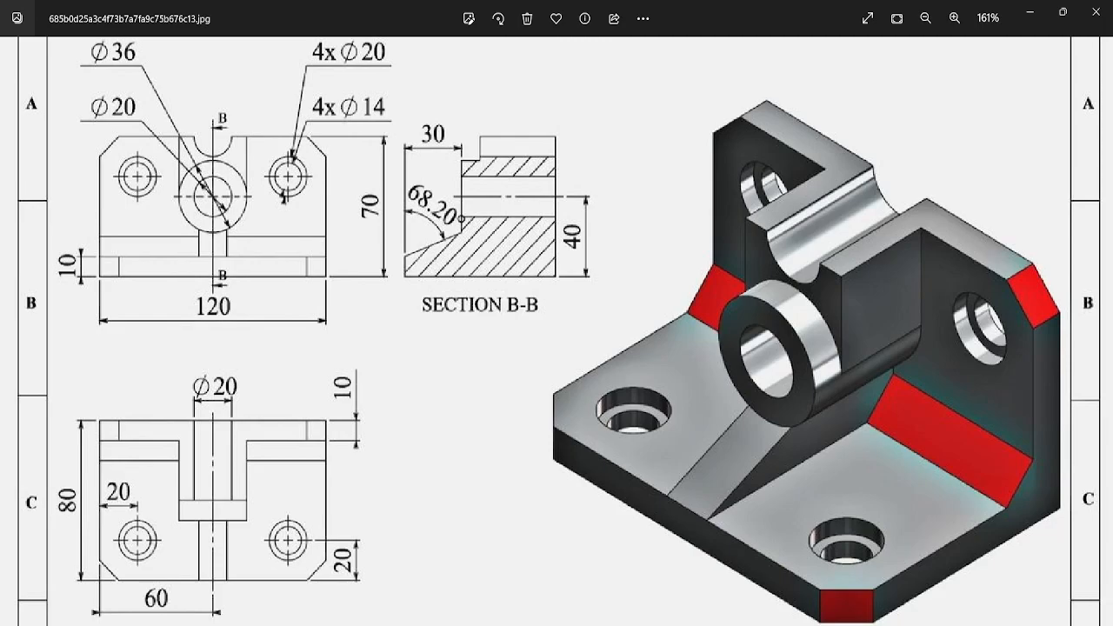
{"action": "left_click", "coordinate": [748, 625]}
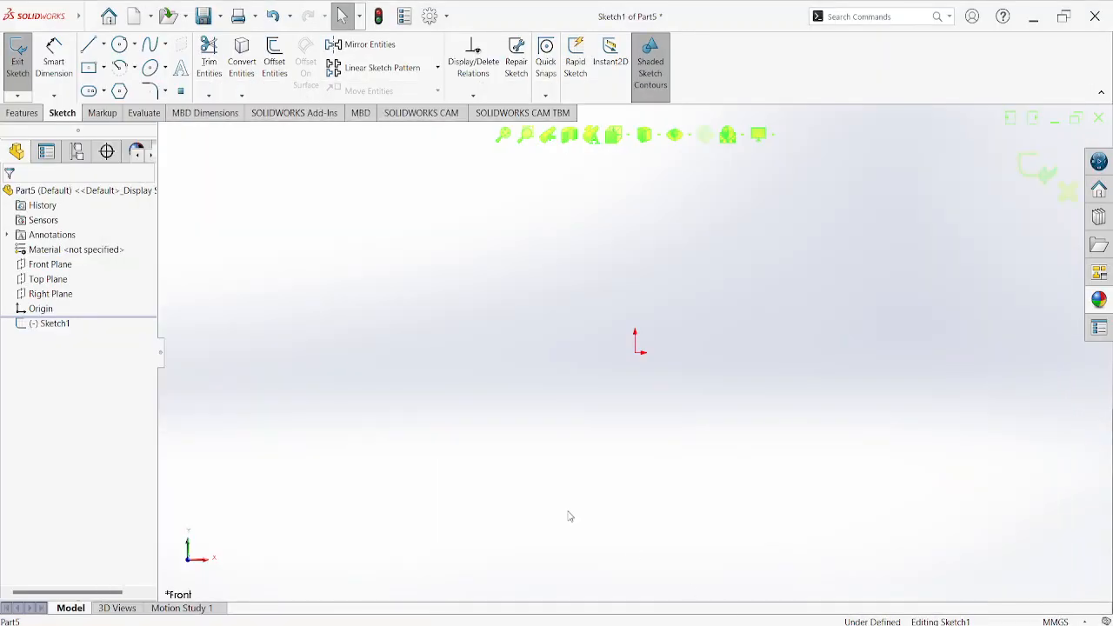
{"action": "left_click", "coordinate": [87, 67]}
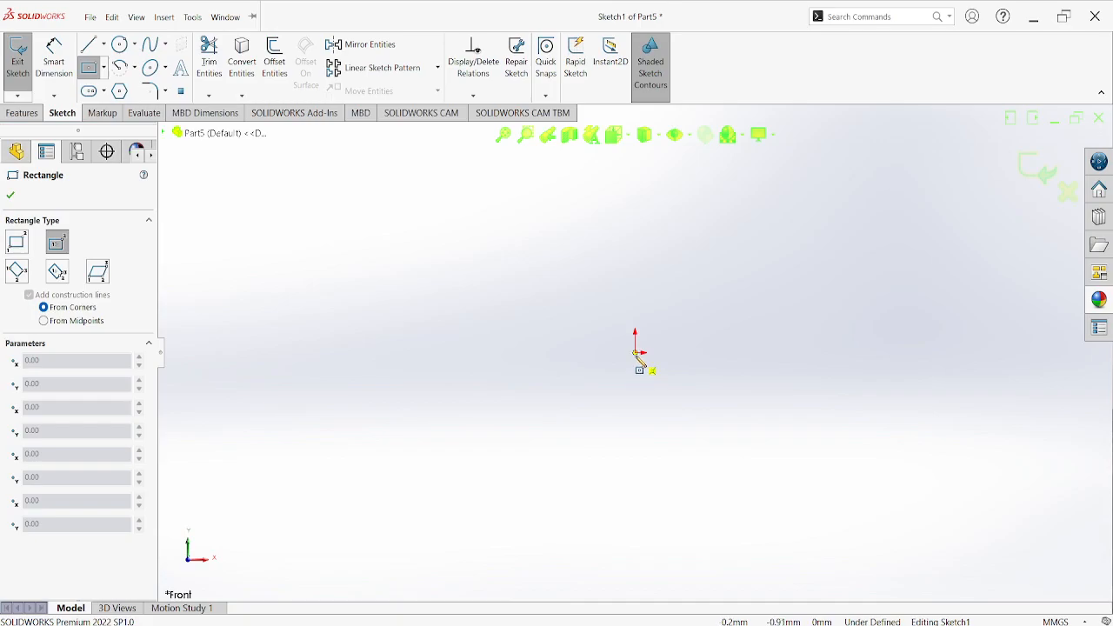
{"action": "left_click", "coordinate": [89, 17]}
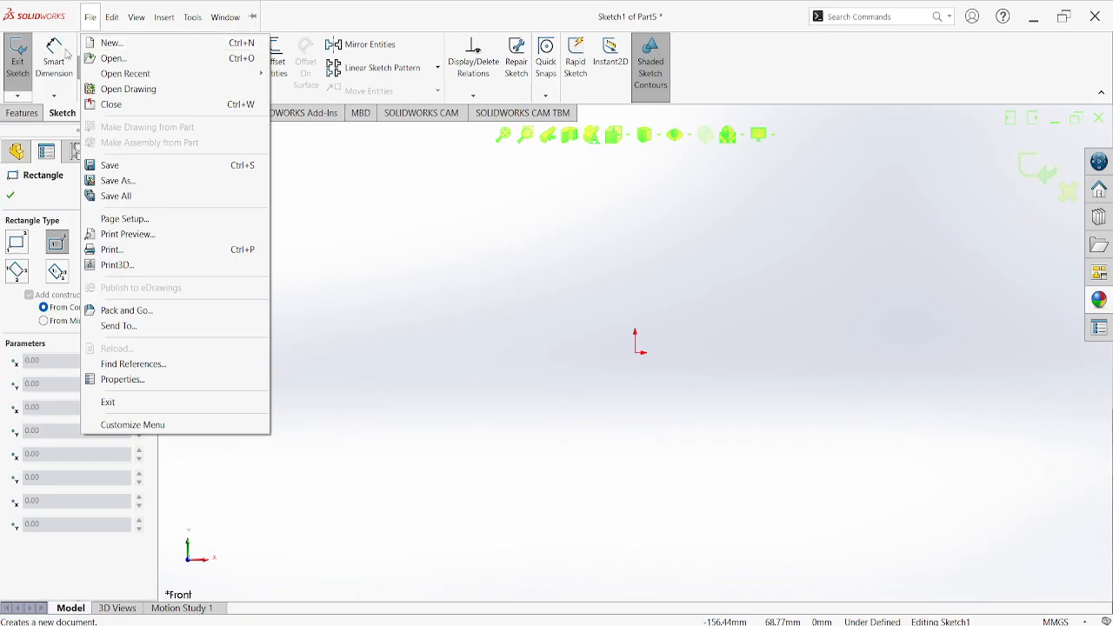
{"action": "left_click", "coordinate": [48, 7]}
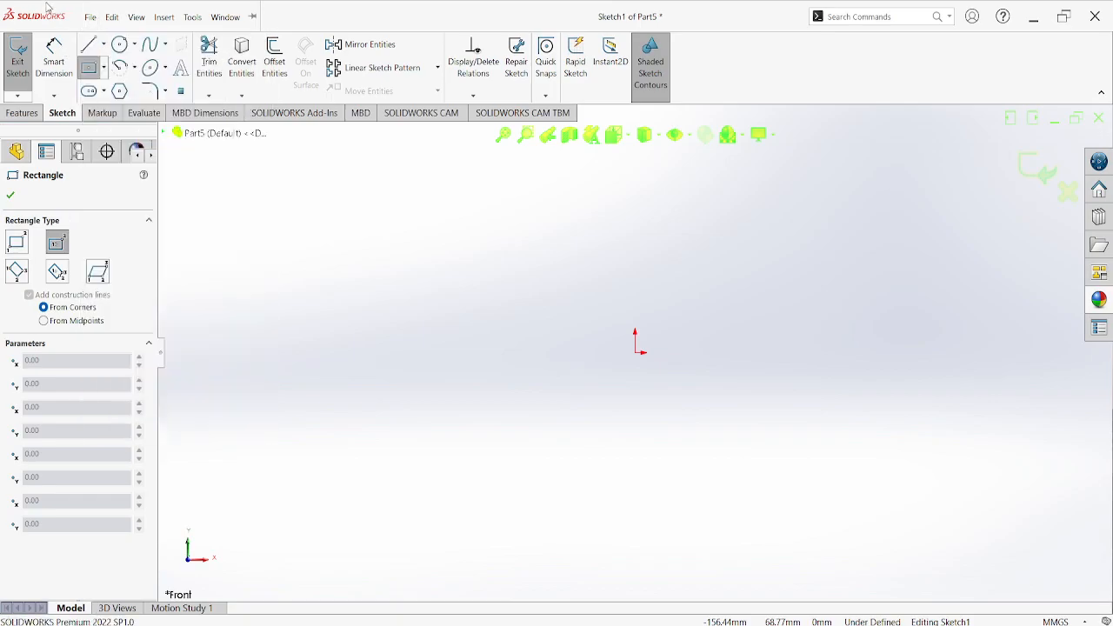
- Draw infinite-length horizontal and vertical centerlines through the origin
{"action": "left_click", "coordinate": [103, 45]}
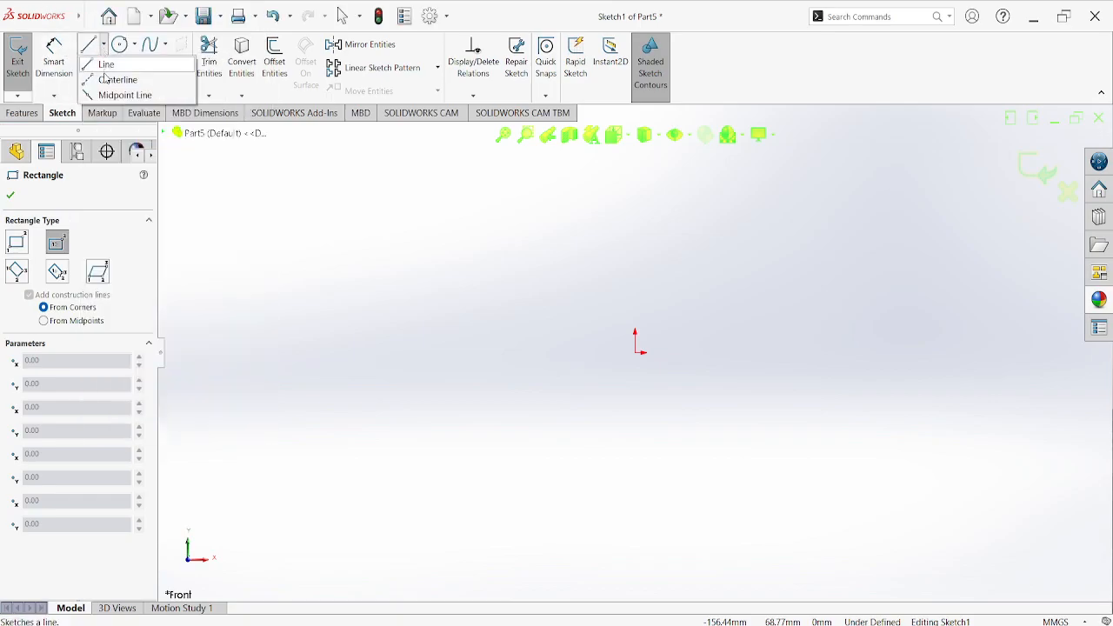
{"action": "left_click", "coordinate": [104, 79]}
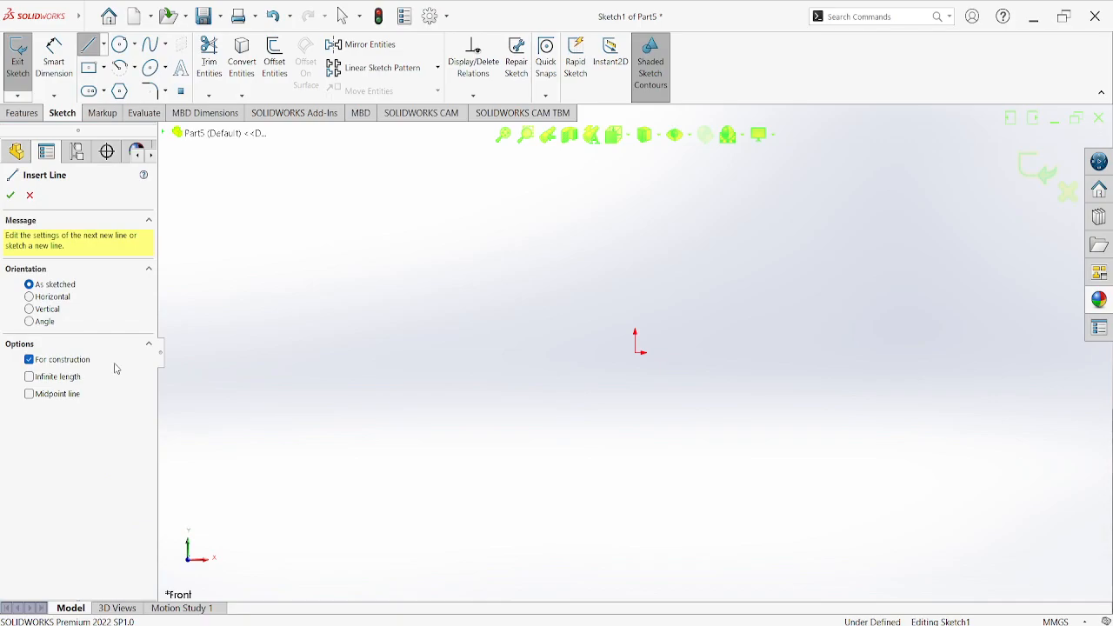
{"action": "left_click", "coordinate": [49, 379]}
{"action": "left_click", "coordinate": [637, 352]}
{"action": "left_click", "coordinate": [658, 357]}
{"action": "left_click", "coordinate": [637, 352]}
{"action": "left_click", "coordinate": [638, 385]}
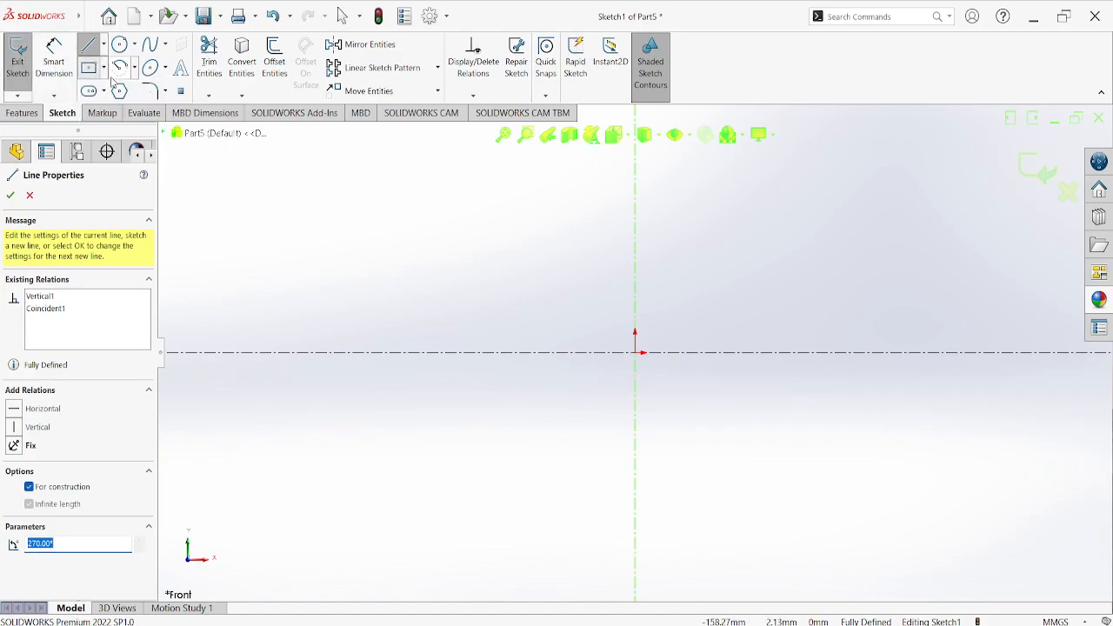
- Sketch a corner rectangle about 104 by 53 mm, with its base on the horizontal centerline and spanning the vertical centerline
{"action": "mouse_move", "coordinate": [104, 68]}
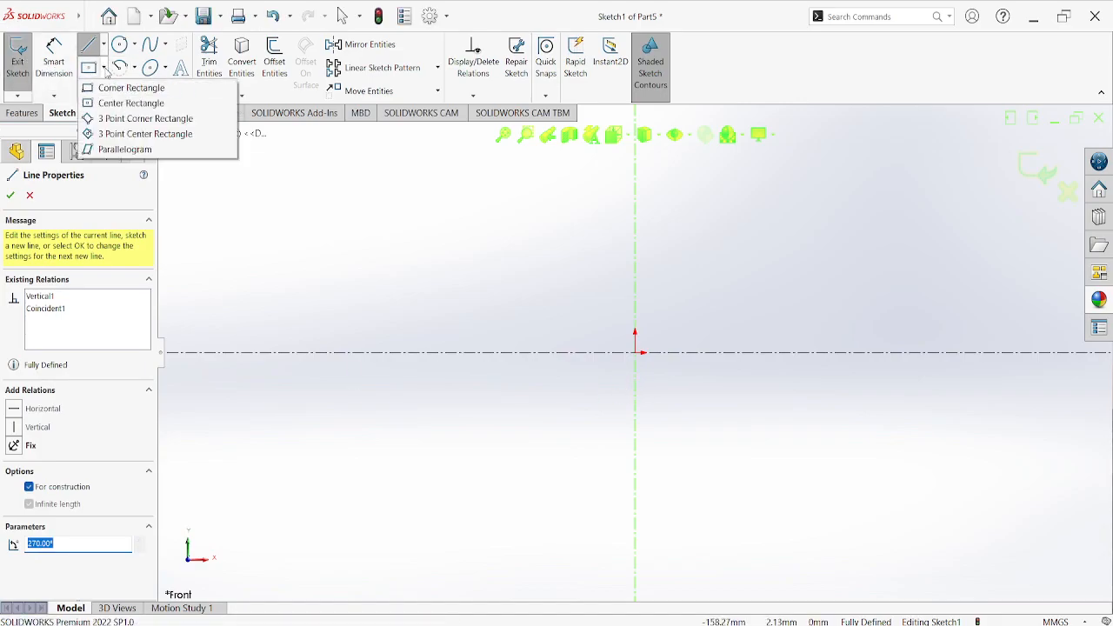
{"action": "left_click", "coordinate": [110, 89]}
{"action": "left_click", "coordinate": [497, 353]}
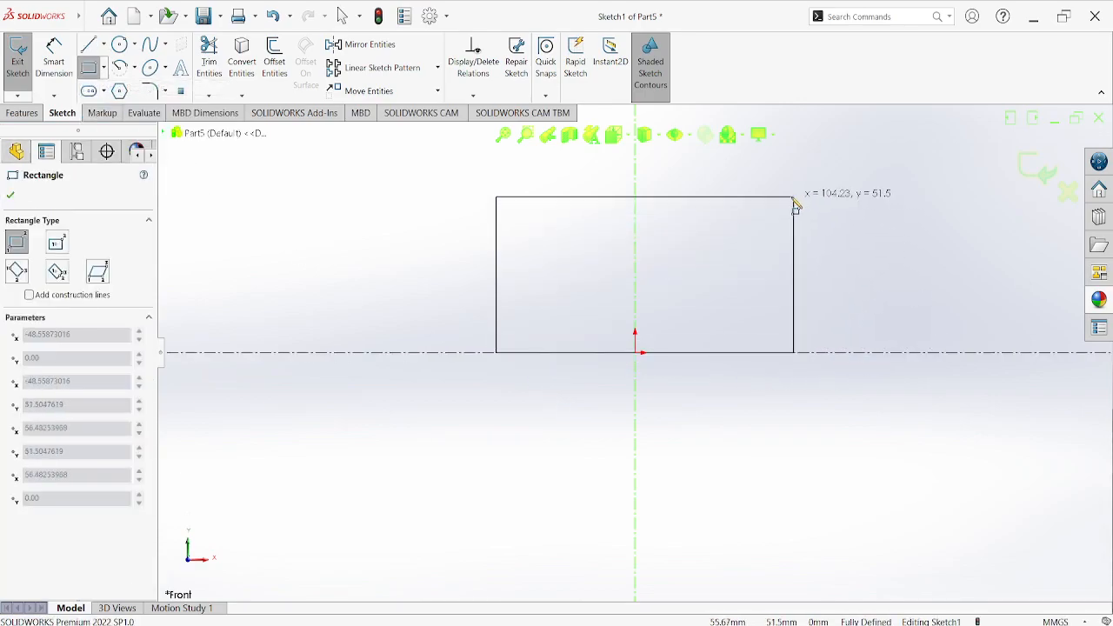
{"action": "left_click", "coordinate": [790, 192]}
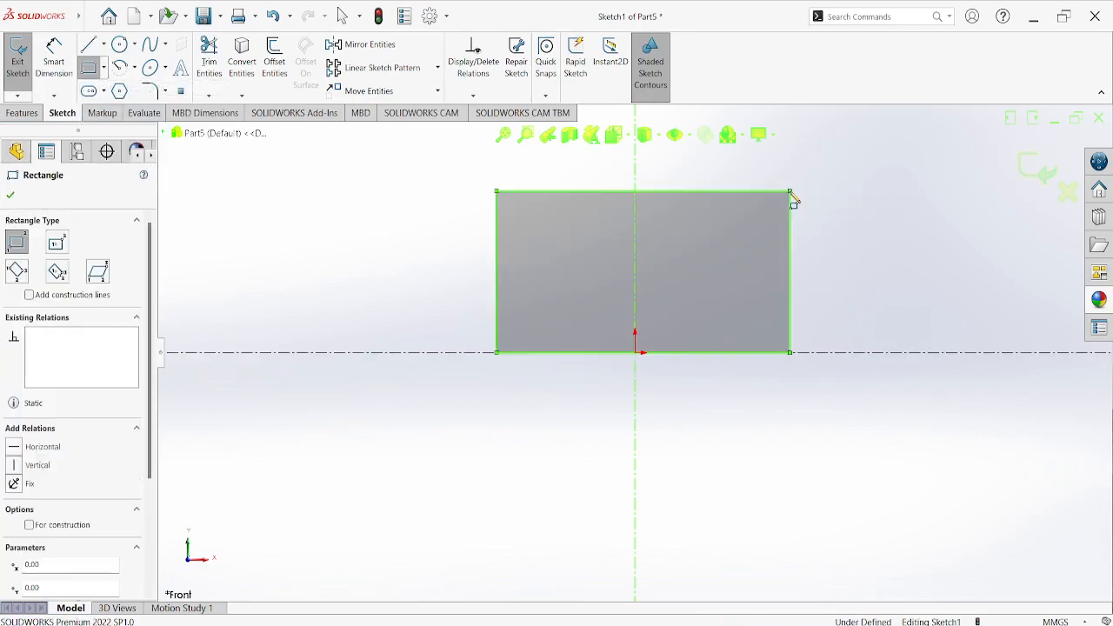
{"action": "right_click", "coordinate": [249, 189]}
{"action": "left_click", "coordinate": [287, 198]}
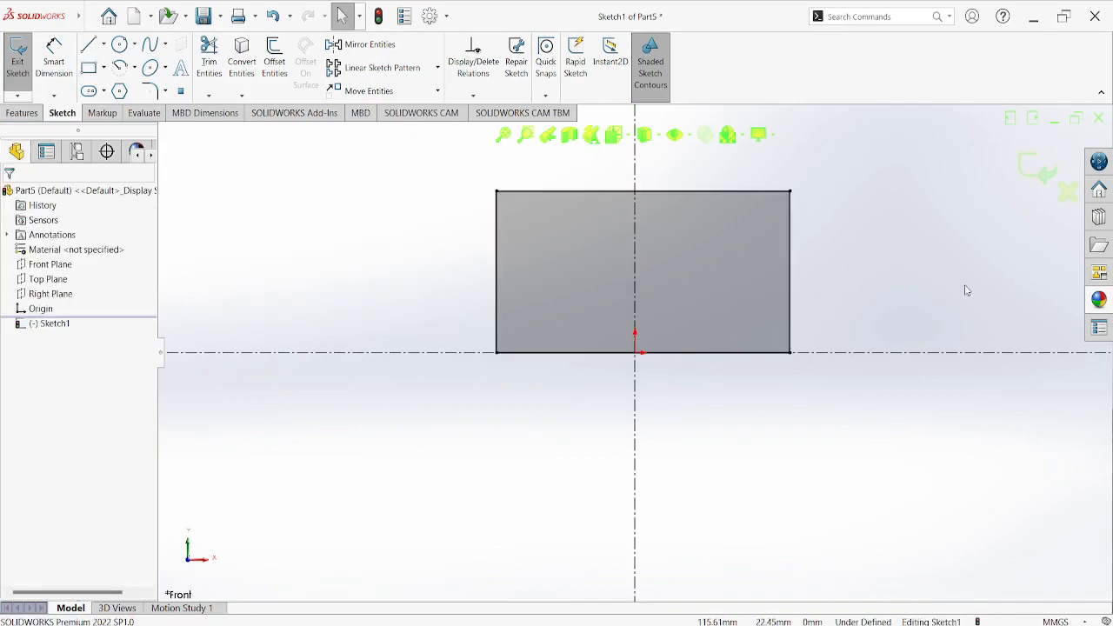
- Make the rectangle's two vertical sides symmetric about the vertical centerline
{"action": "left_click_drag", "start_coordinate": [868, 258], "coordinate": [340, 253]}
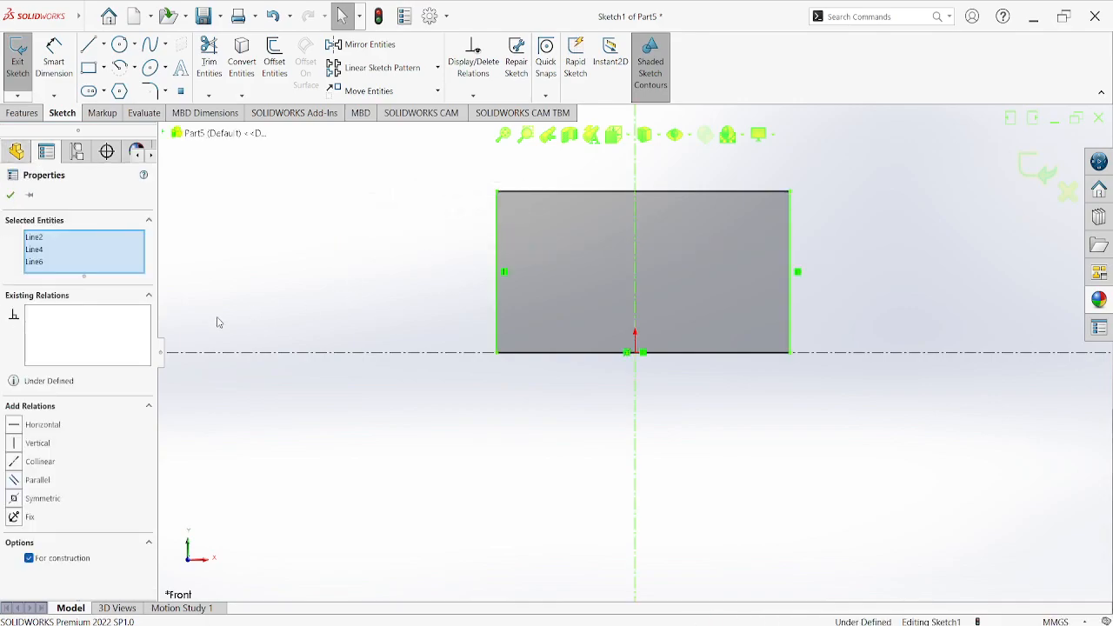
{"action": "left_click", "coordinate": [41, 499]}
{"action": "left_click", "coordinate": [313, 315]}
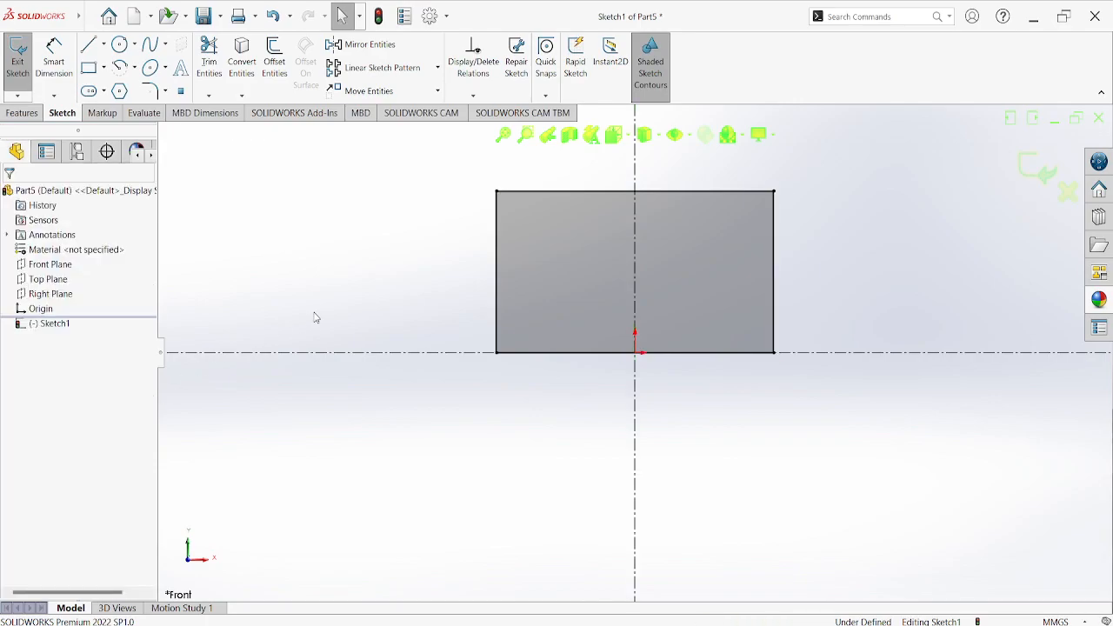
- Dimension the rectangle's height and set it to 70 mm
{"action": "left_click", "coordinate": [54, 60]}
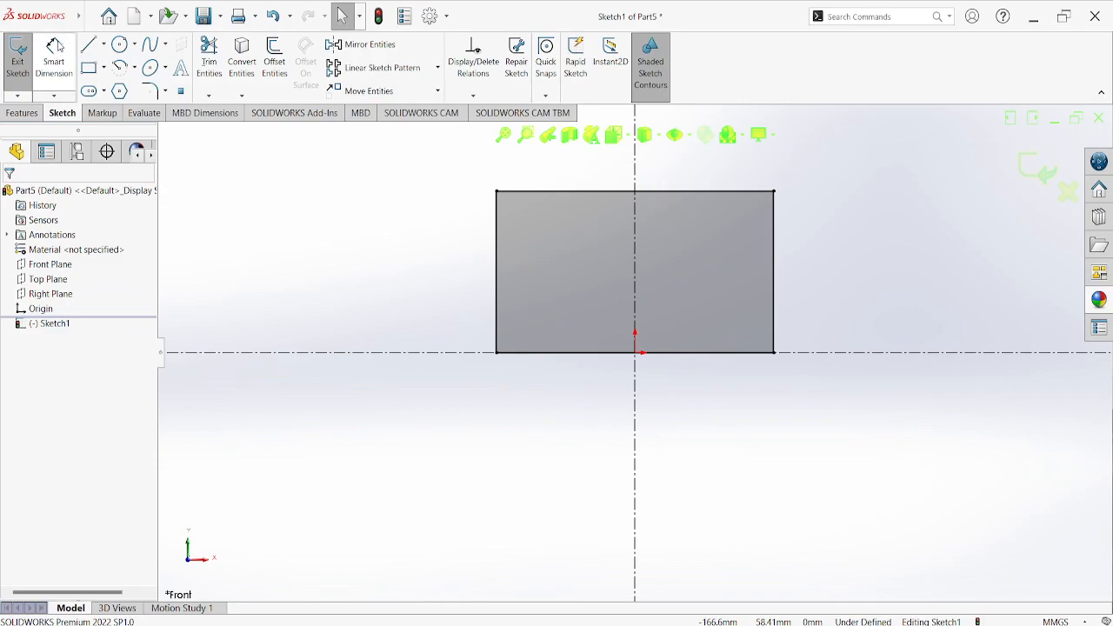
{"action": "left_click", "coordinate": [772, 263]}
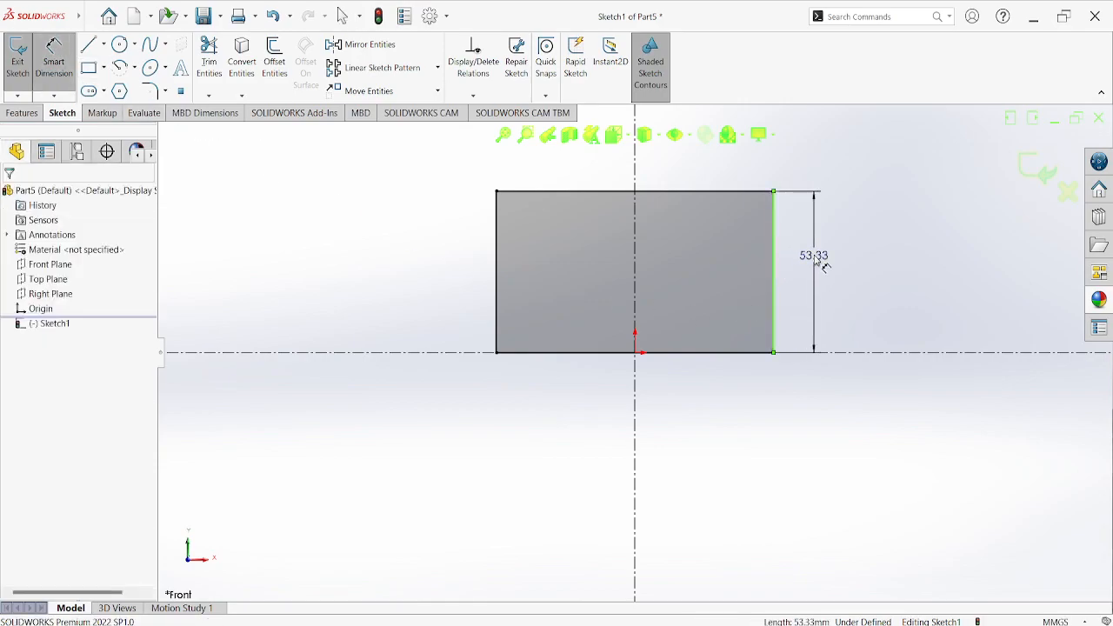
{"action": "left_click", "coordinate": [814, 256]}
{"action": "type", "text": "70"}
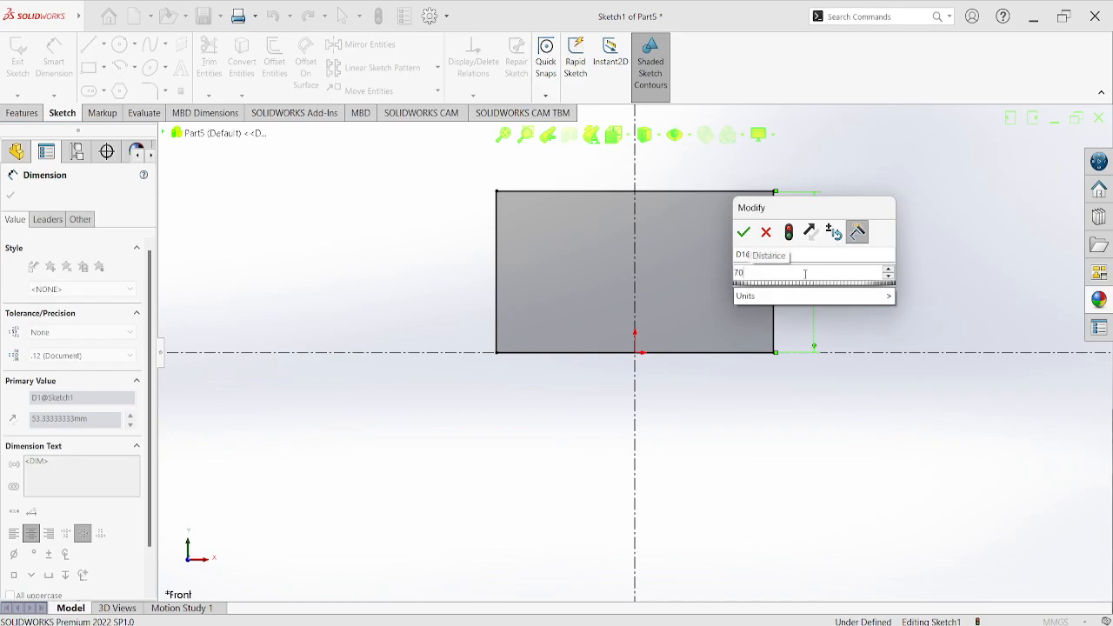
{"action": "key", "text": "Return"}
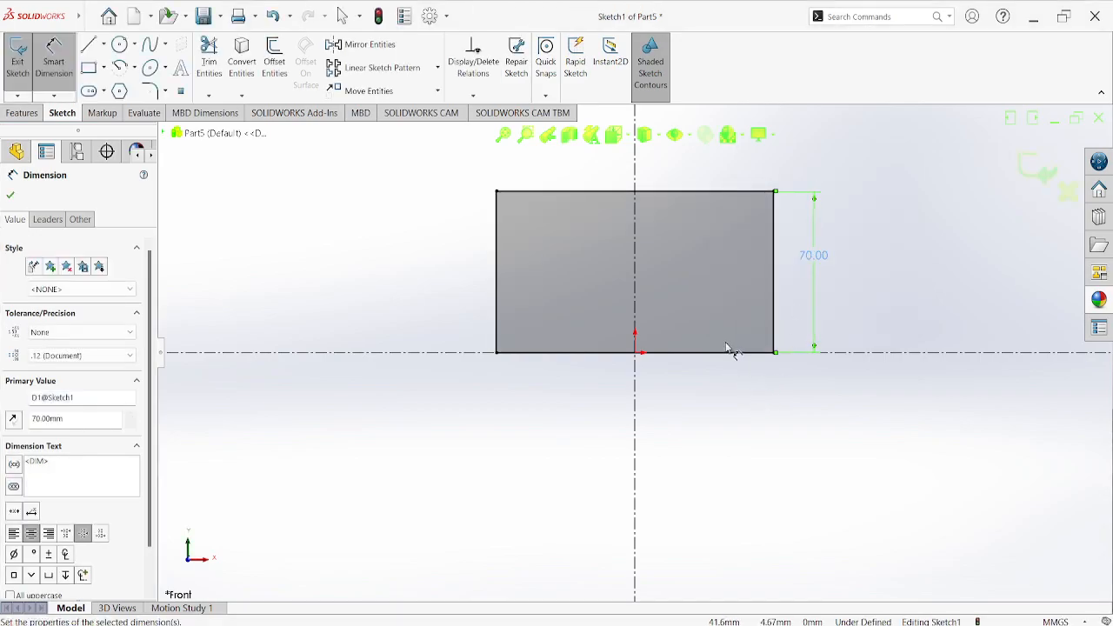
{"action": "left_click", "coordinate": [728, 369]}
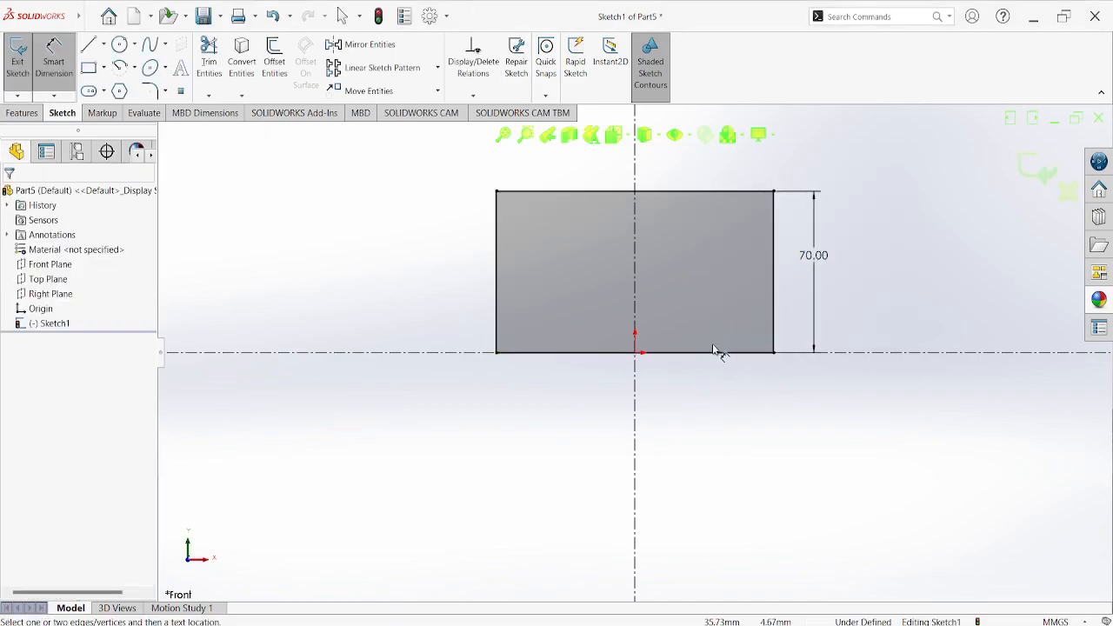
- Dimension the rectangle's base and set its width to 120 mm
{"action": "left_click", "coordinate": [711, 359]}
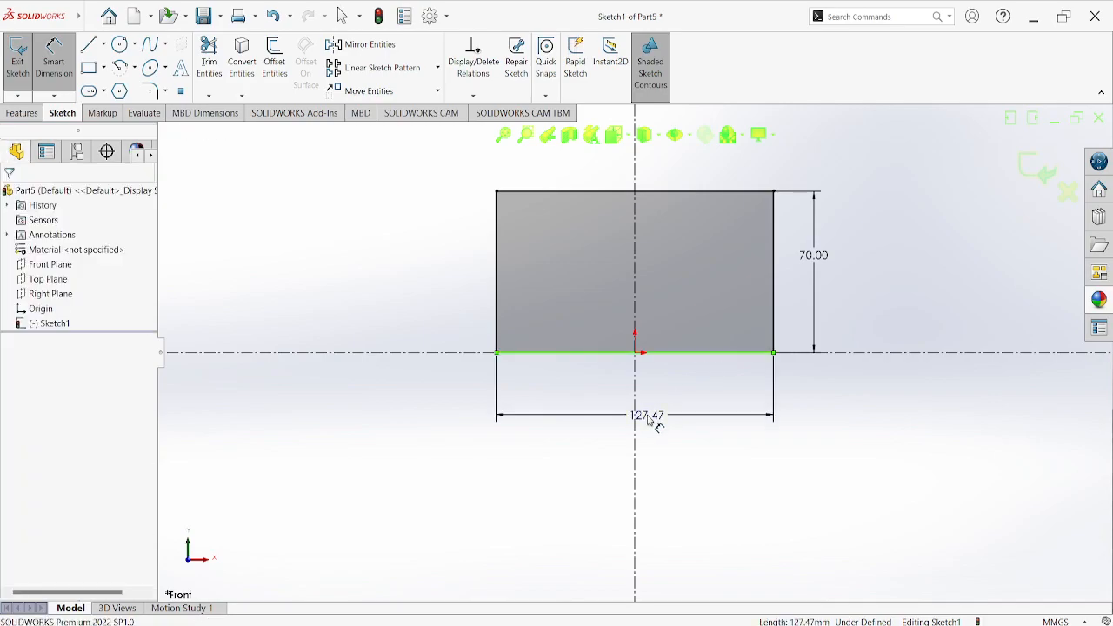
{"action": "left_click", "coordinate": [648, 415]}
{"action": "type", "text": "120"}
{"action": "key", "text": "Return"}
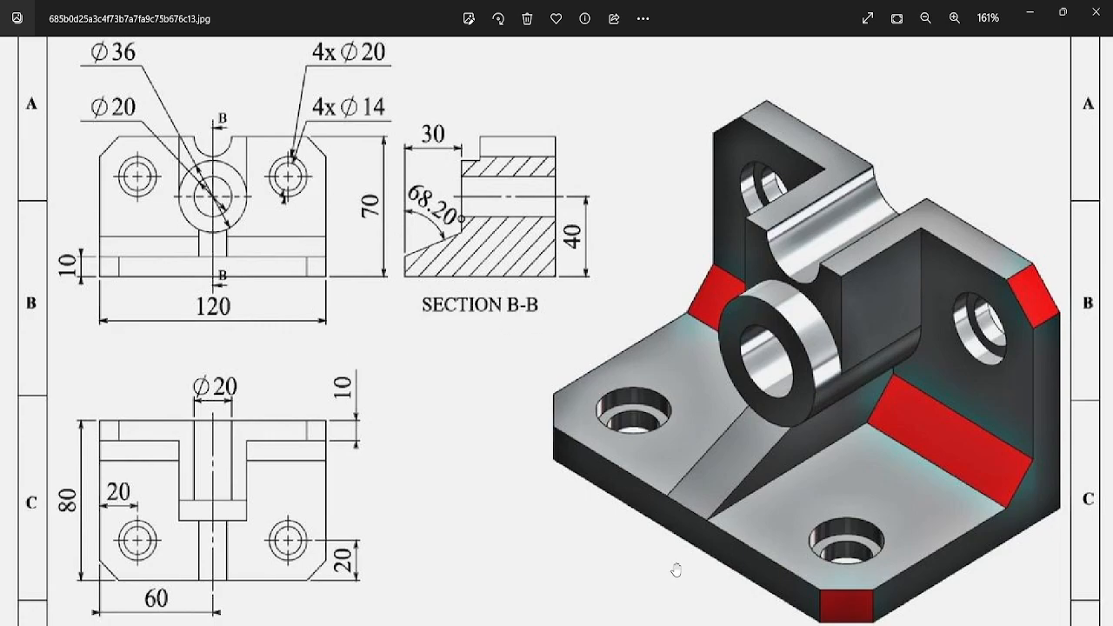
{"action": "left_click", "coordinate": [786, 625]}
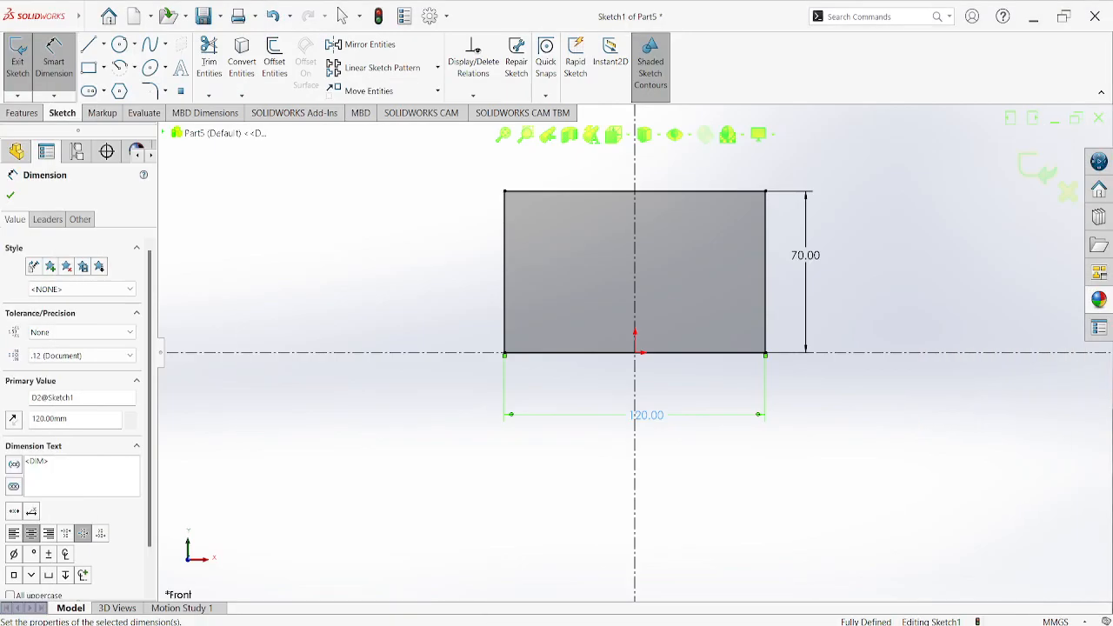
- Chamfer the rectangle's two upper corners with an equal distance of 10 mm and switch to the reference drawing
{"action": "left_click", "coordinate": [166, 90]}
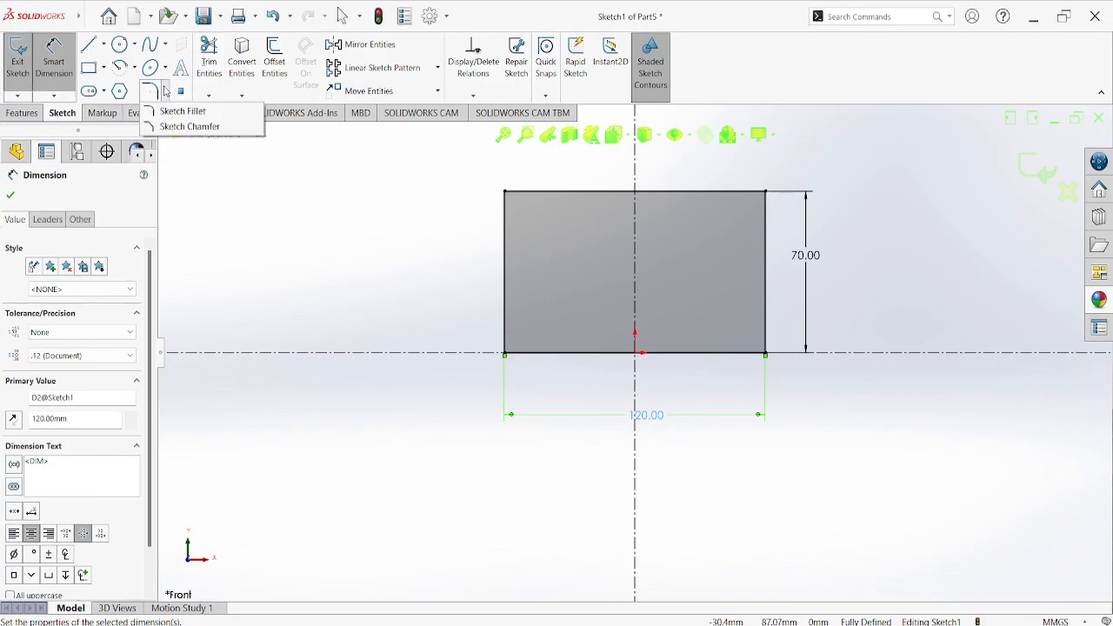
{"action": "left_click", "coordinate": [180, 130]}
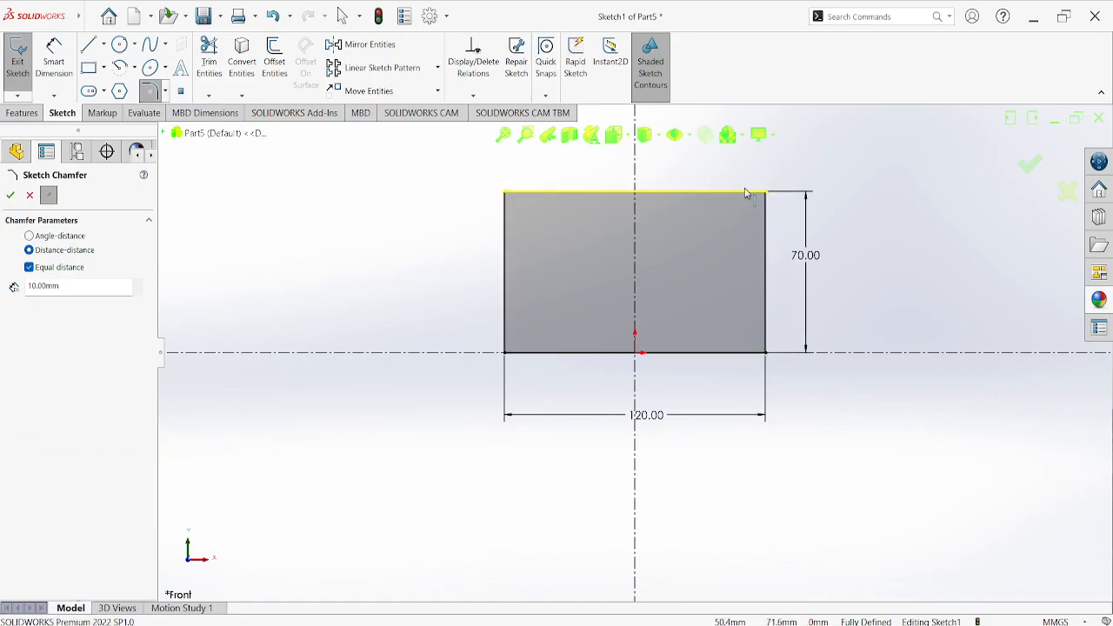
{"action": "left_click", "coordinate": [761, 192]}
{"action": "left_click", "coordinate": [765, 213]}
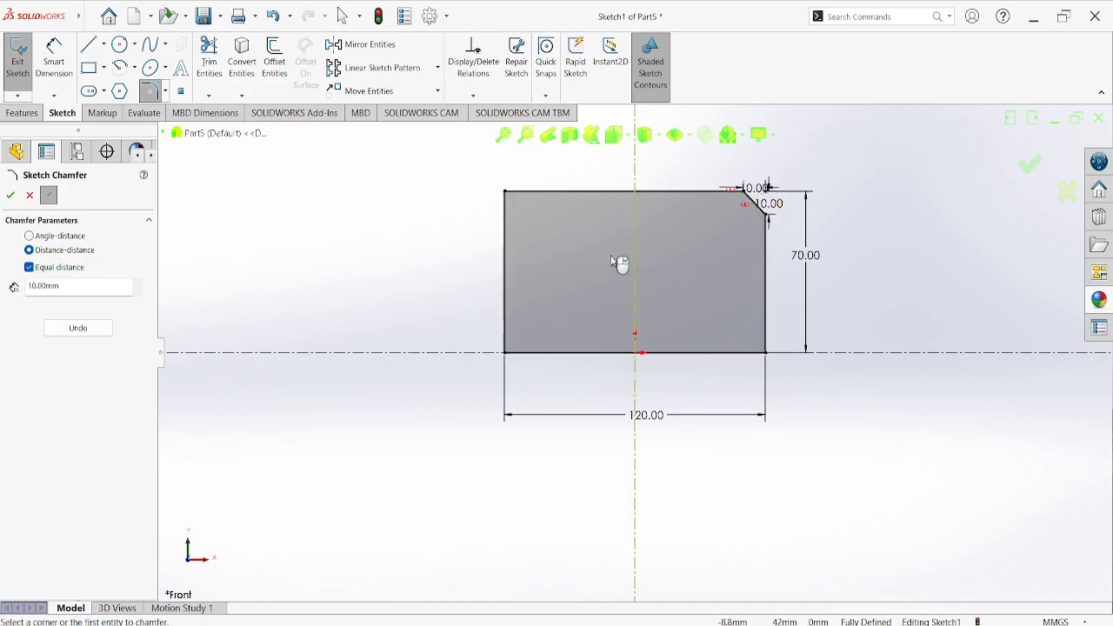
{"action": "left_click", "coordinate": [515, 192]}
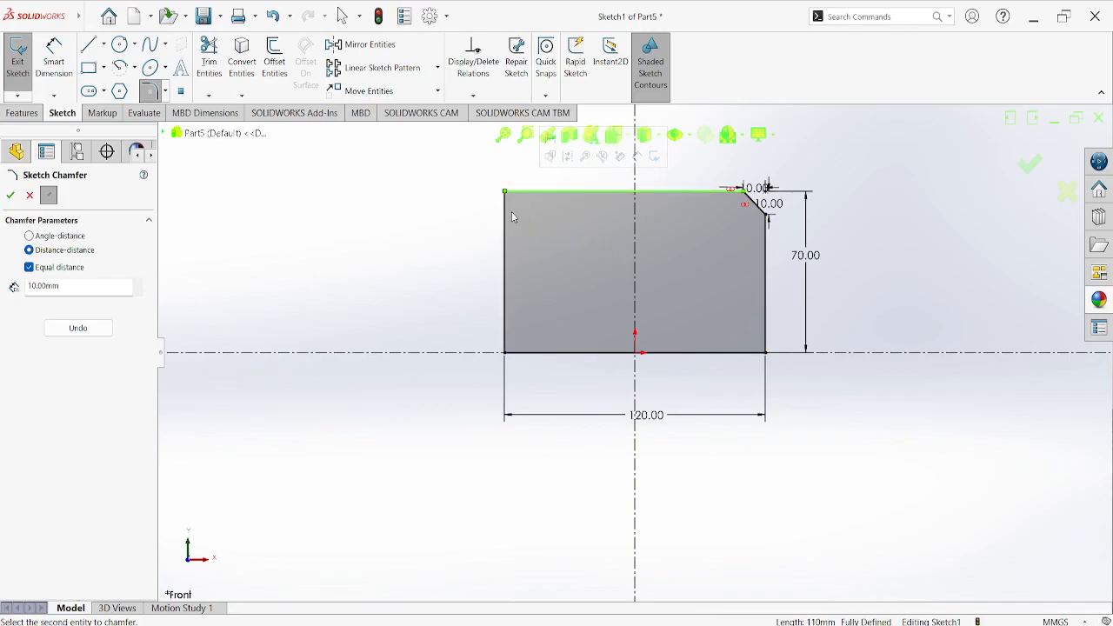
{"action": "left_click", "coordinate": [510, 213]}
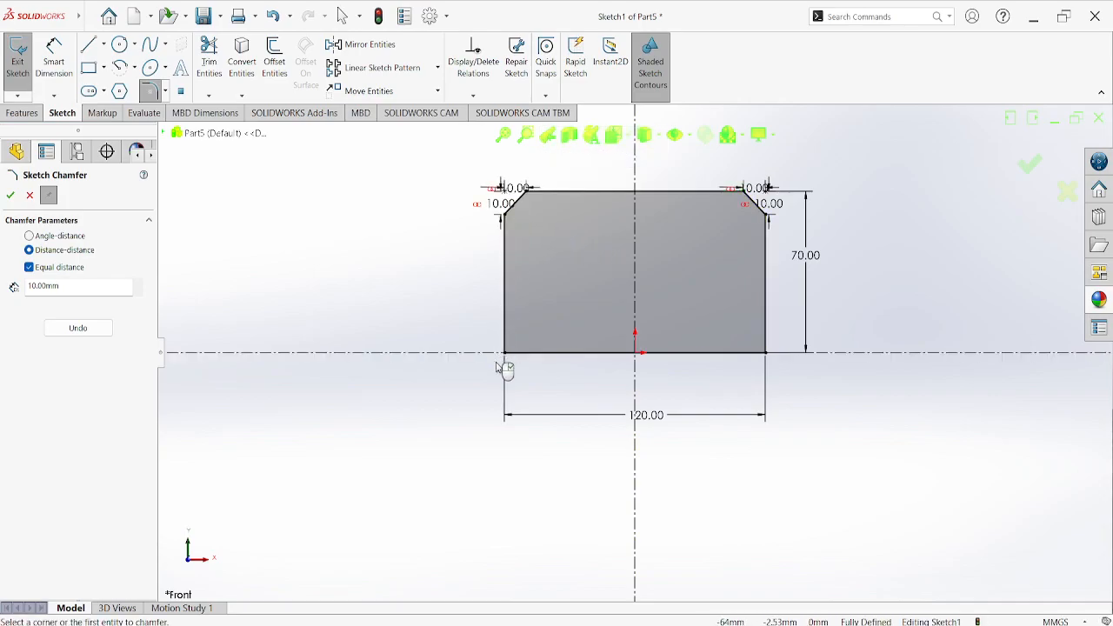
{"action": "key", "text": "alt+Tab"}
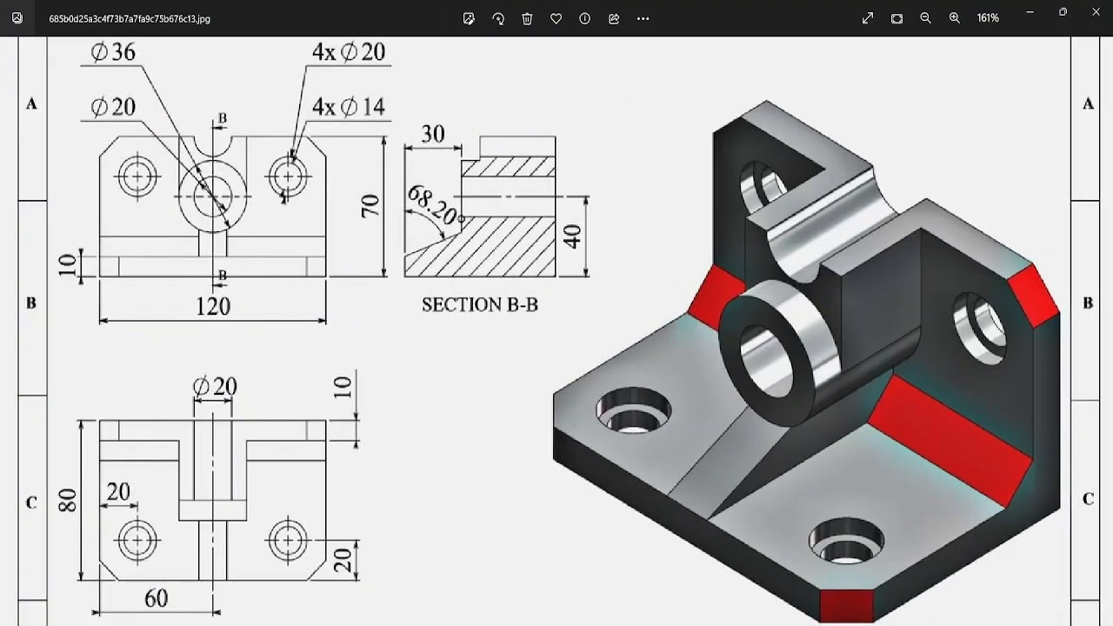
{"action": "key", "text": "alt+Tab"}
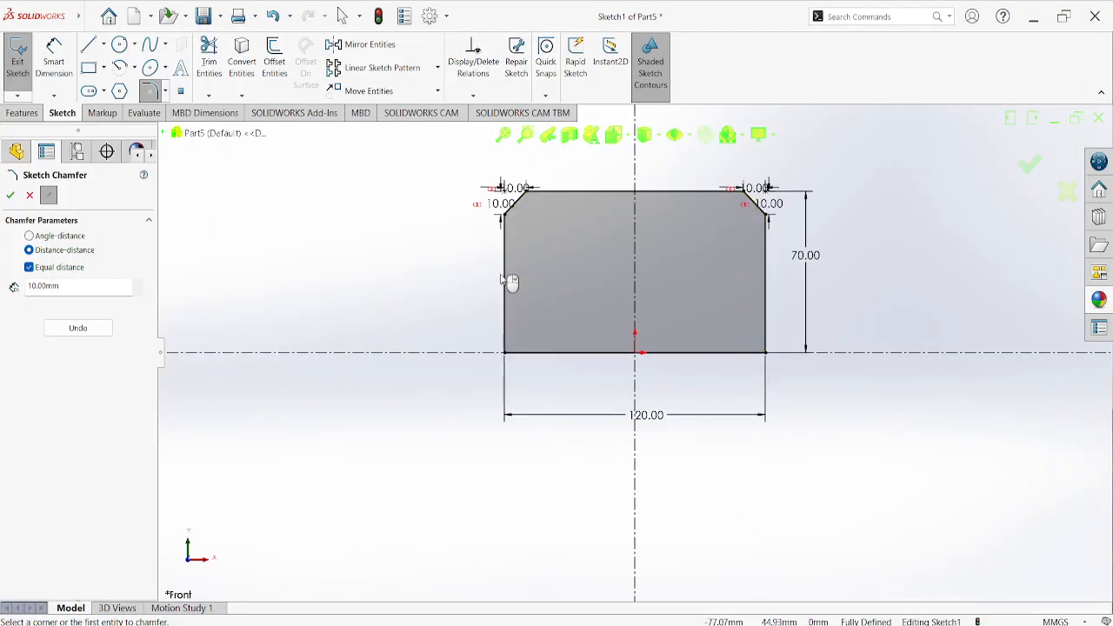
{"action": "left_click", "coordinate": [1035, 162]}
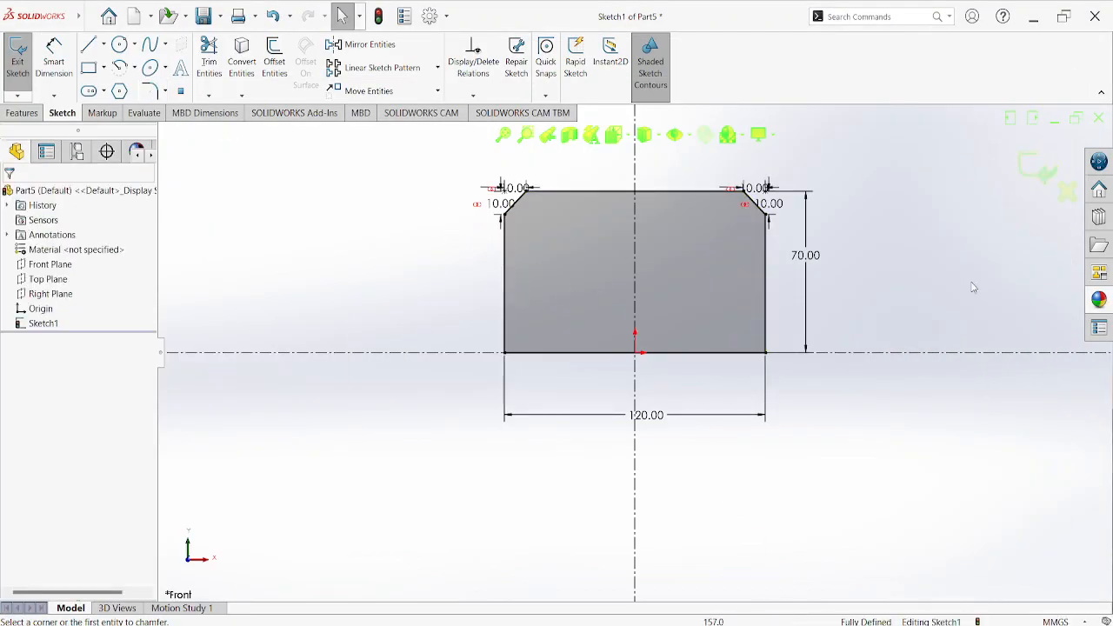
{"action": "key", "text": "alt+Tab"}
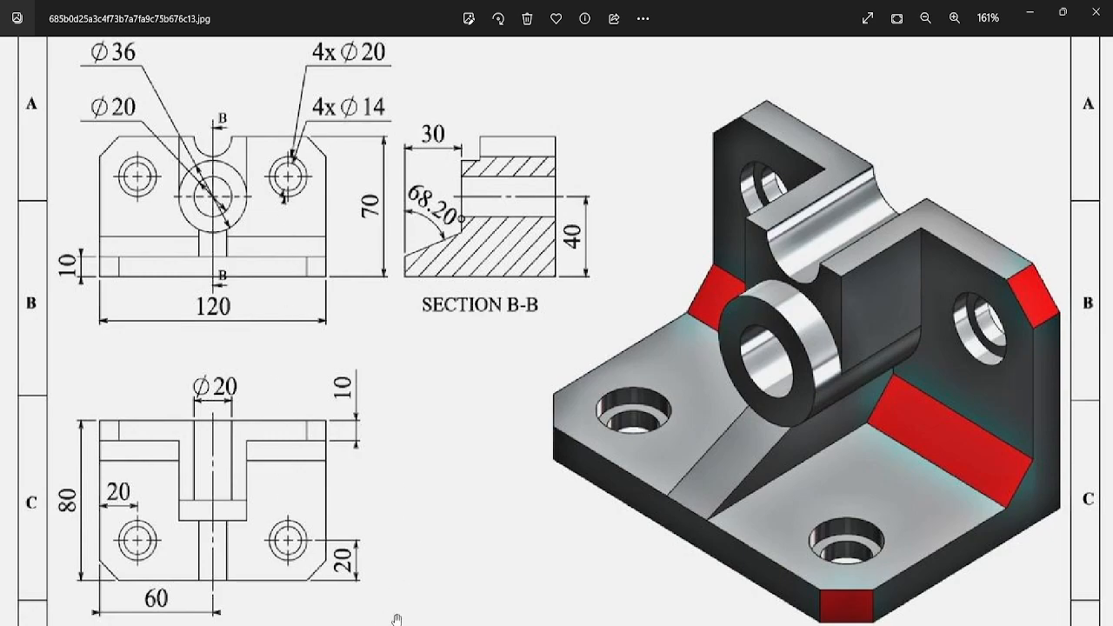
- Switch back to SOLIDWORKS and sketch two concentric circles near the plate's upper-right corner, about 16 mm and 25 mm in diameter
{"action": "left_click", "coordinate": [786, 624]}
{"action": "left_click", "coordinate": [786, 625]}
{"action": "left_click", "coordinate": [786, 624]}
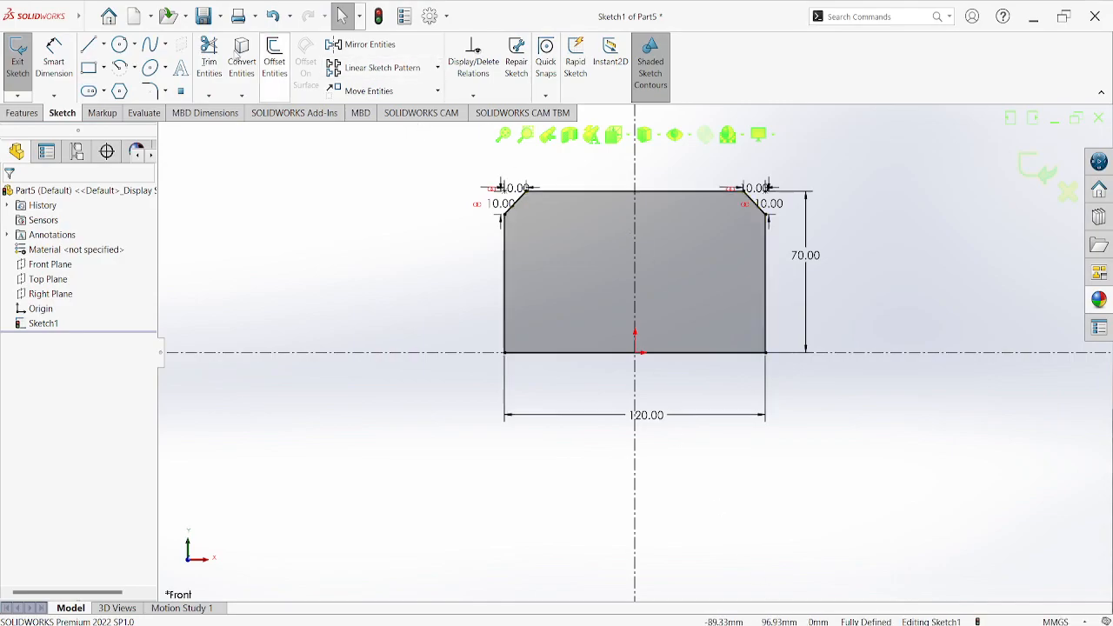
{"action": "left_click", "coordinate": [120, 45]}
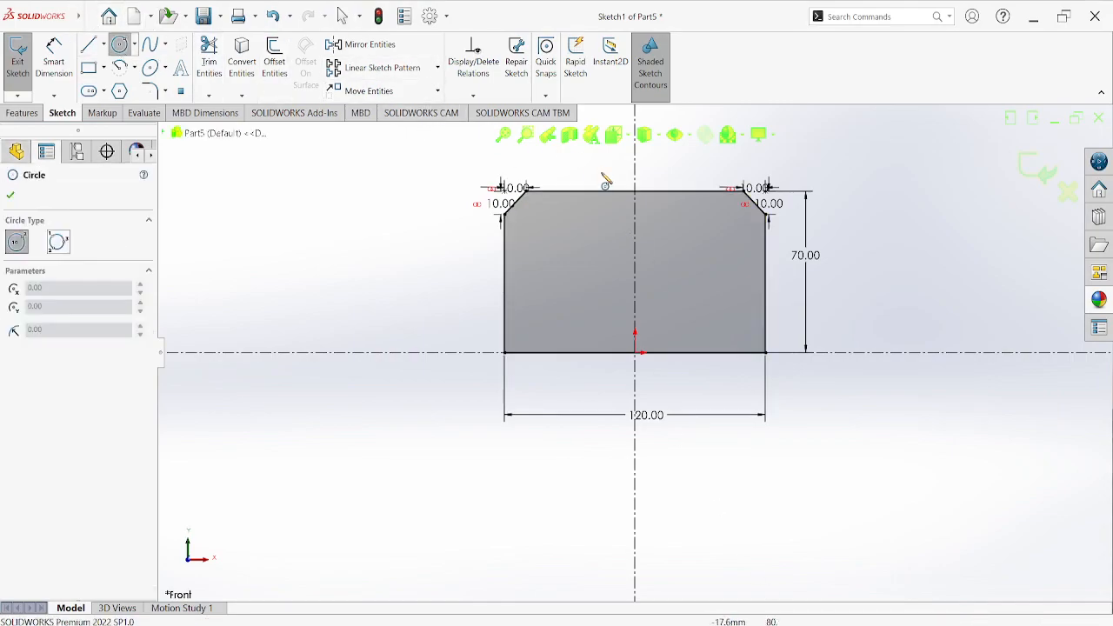
{"action": "left_click", "coordinate": [711, 223]}
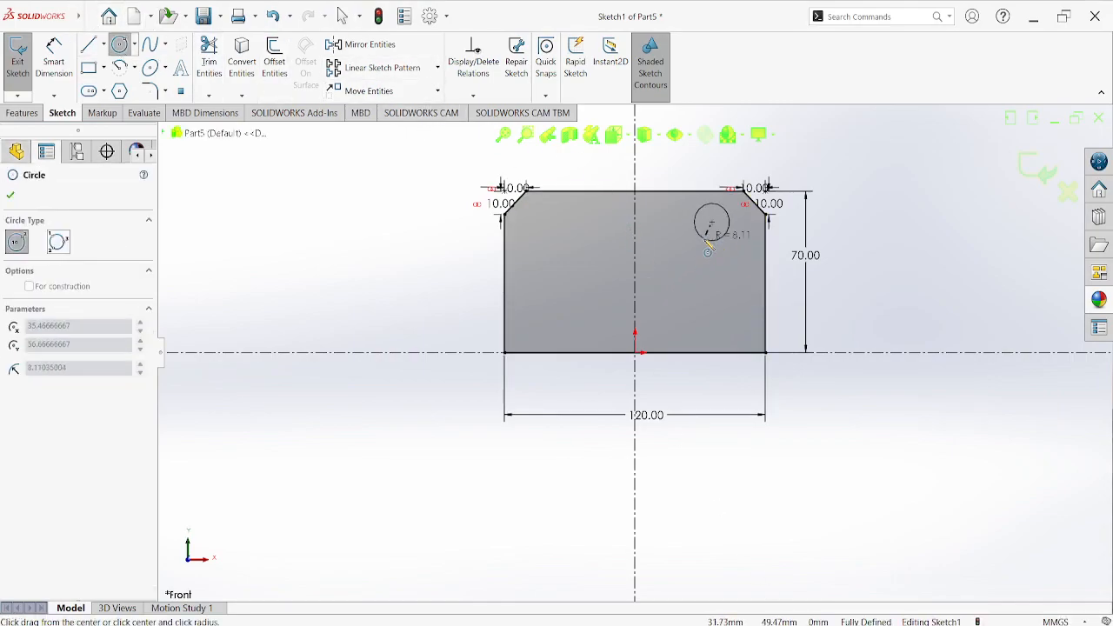
{"action": "left_click", "coordinate": [707, 241]}
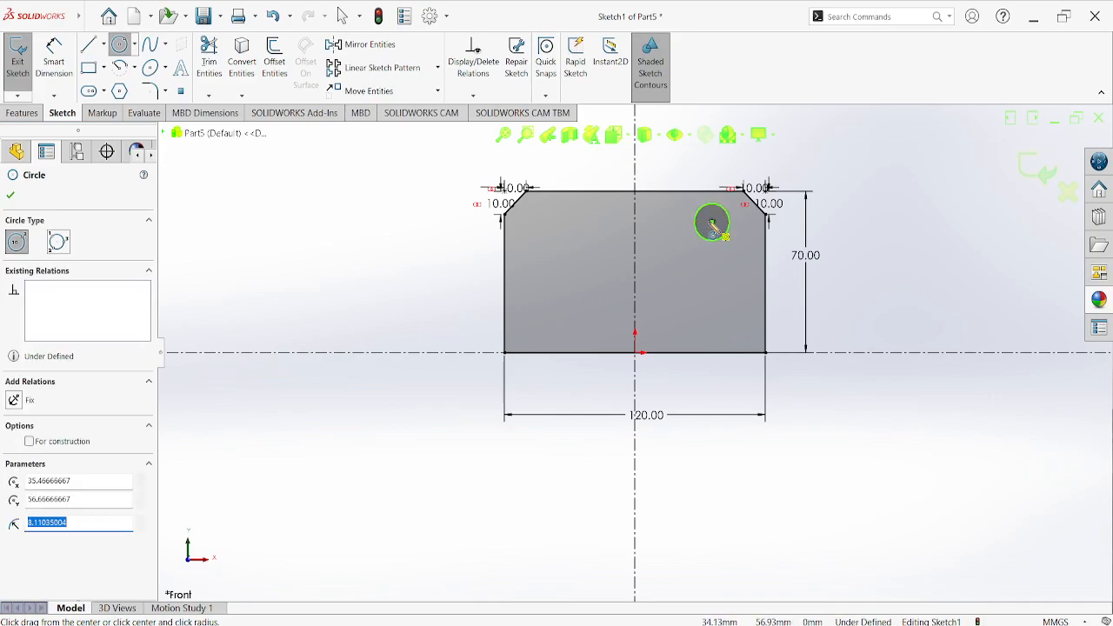
{"action": "left_click", "coordinate": [711, 224]}
{"action": "left_click", "coordinate": [733, 241]}
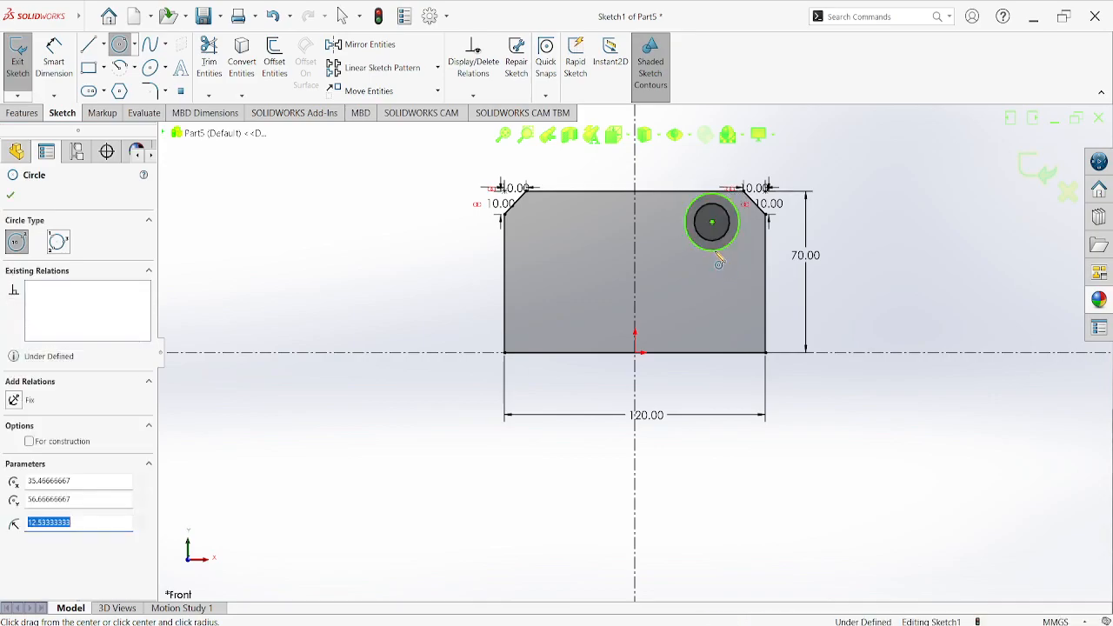
- Dimension the outer circle near the upper-right corner and set its diameter to 20 mm
{"action": "left_click", "coordinate": [53, 57]}
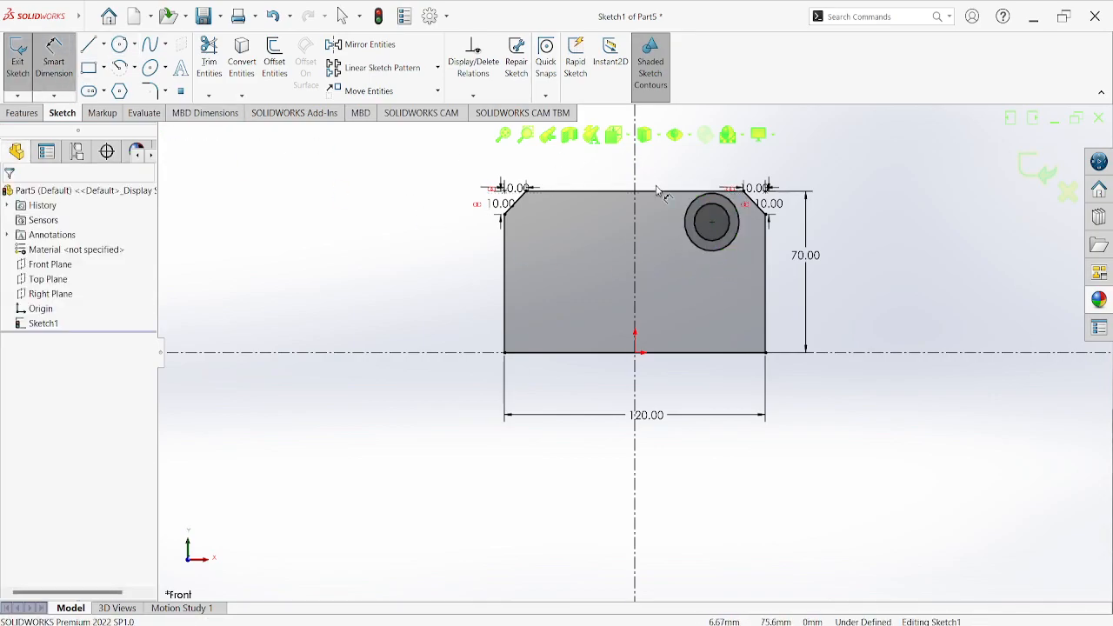
{"action": "left_click", "coordinate": [737, 218]}
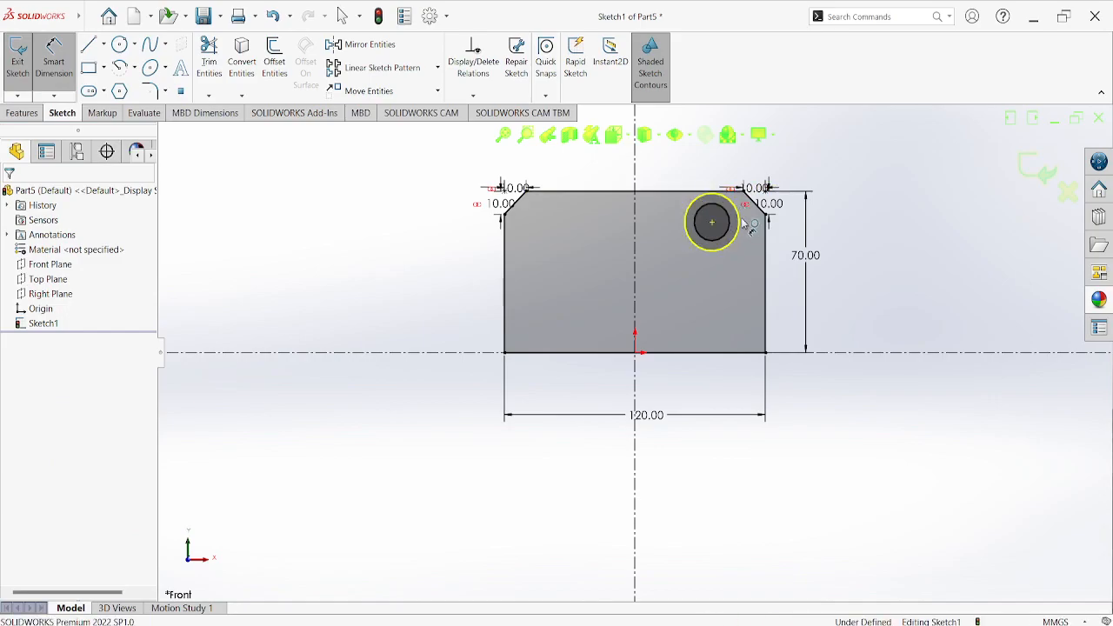
{"action": "left_click", "coordinate": [808, 158]}
{"action": "type", "text": "20"}
{"action": "key", "text": "Return"}
- Dimension the inner circle near the upper-right corner and set its diameter to 14 mm
{"action": "scroll", "coordinate": [726, 250], "scroll_direction": "down", "scroll_amount": 3}
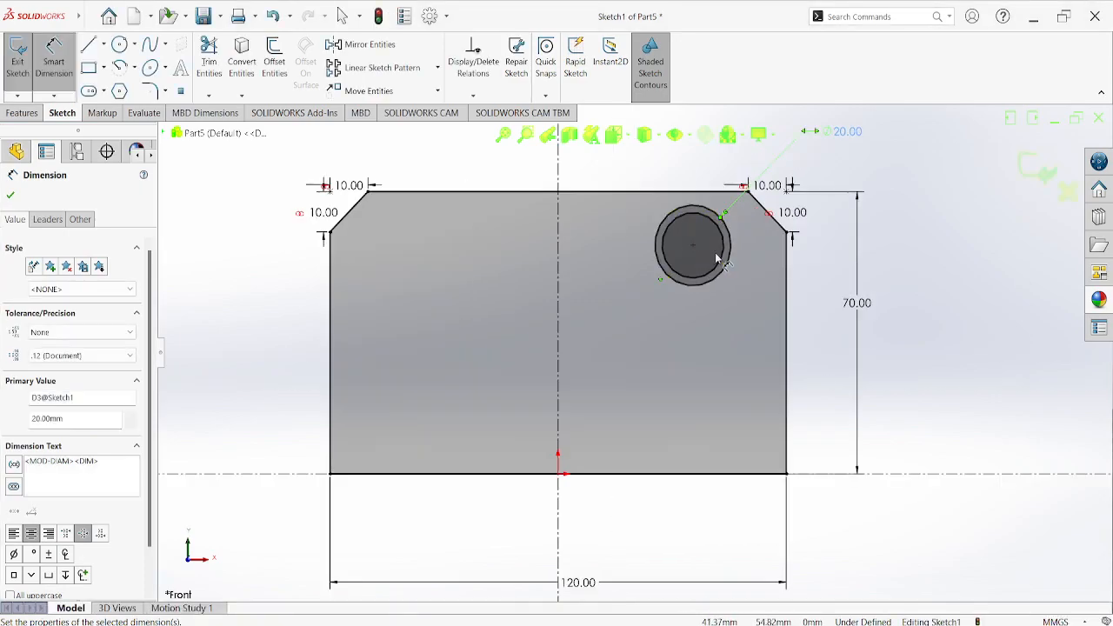
{"action": "left_click", "coordinate": [727, 249]}
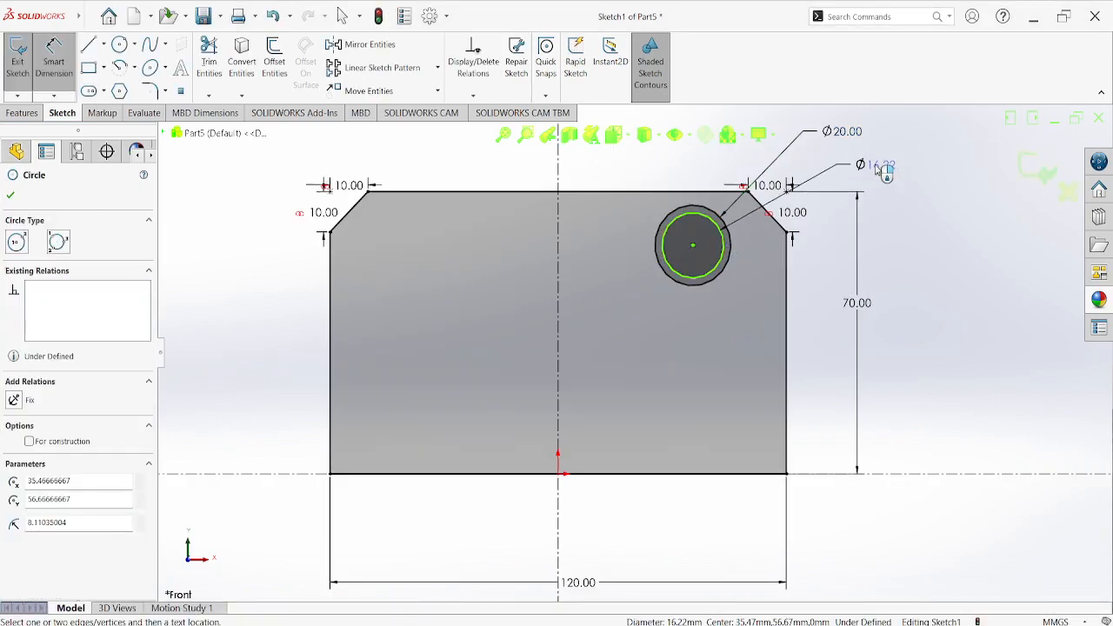
{"action": "left_click", "coordinate": [884, 171]}
{"action": "type", "text": "14"}
{"action": "key", "text": "Return"}
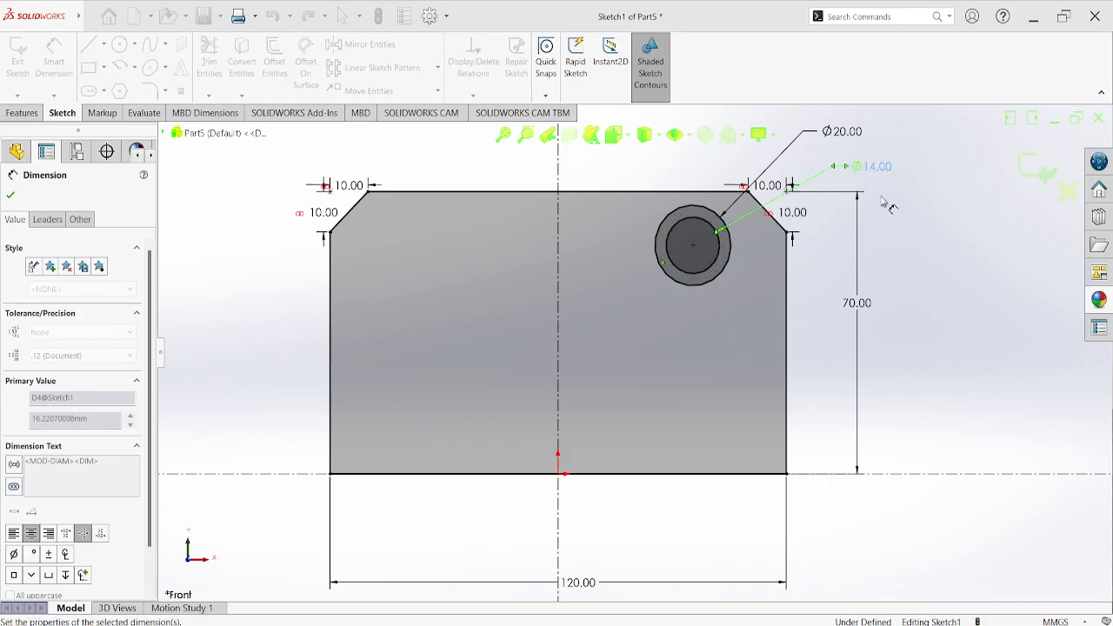
{"action": "left_click", "coordinate": [921, 250]}
- Check the reference drawing and dimension the concentric circles' center 20 mm below the plate's upper edge
{"action": "left_click", "coordinate": [785, 624]}
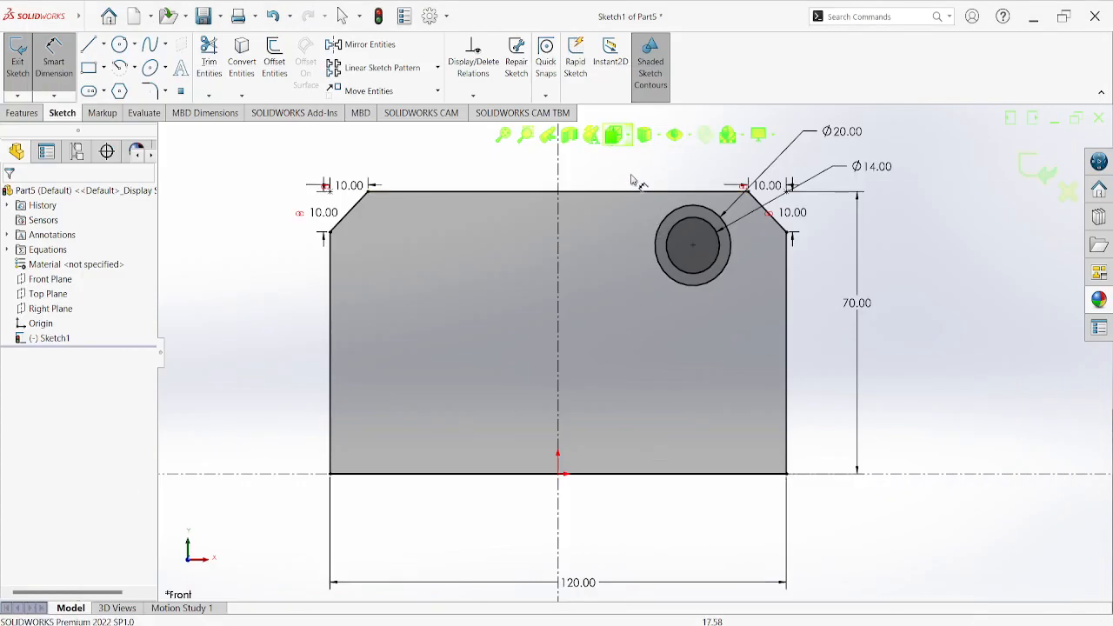
{"action": "left_click", "coordinate": [695, 242]}
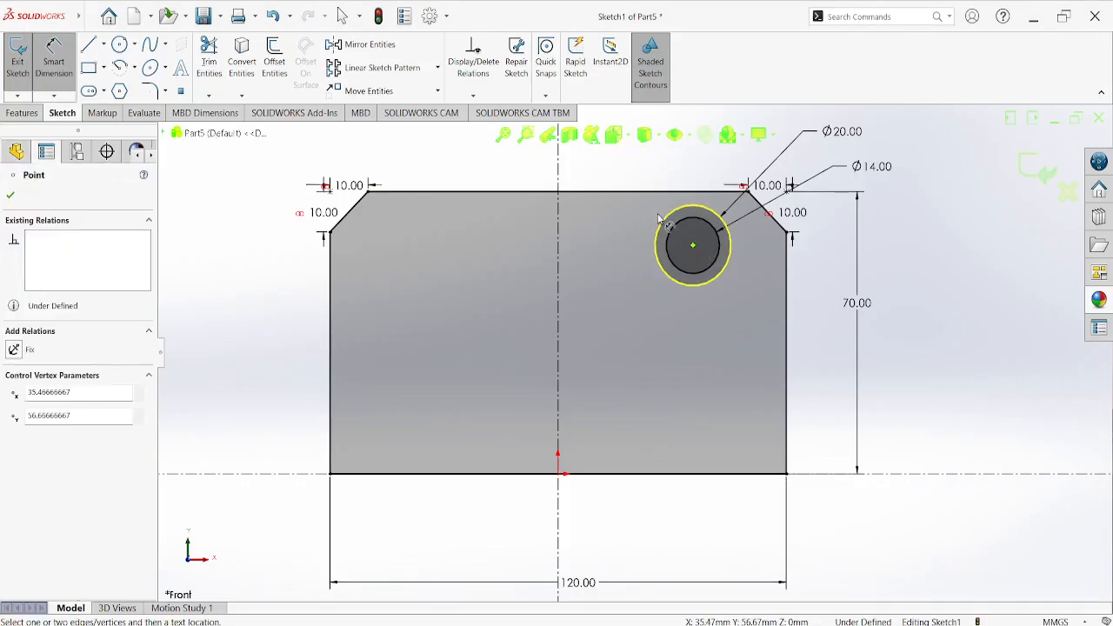
{"action": "left_click", "coordinate": [652, 192]}
{"action": "left_click", "coordinate": [922, 279]}
{"action": "type", "text": "20"}
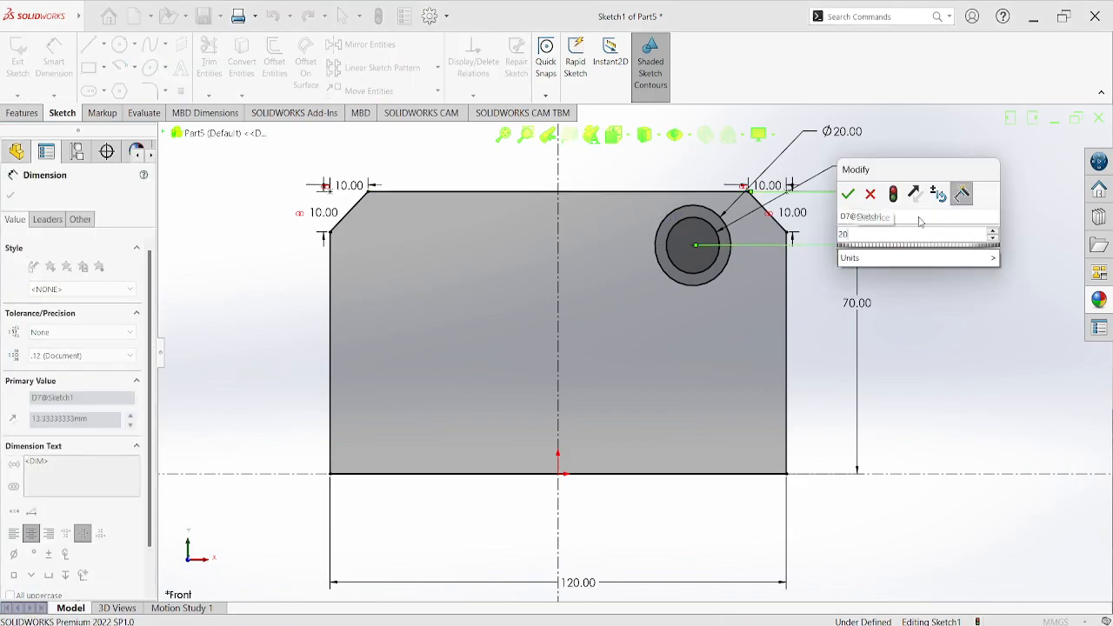
{"action": "key", "text": "Return"}
- Dimension the concentric circles' center 20 mm from the plate's right edge, as in the reference drawing
{"action": "mouse_move", "coordinate": [828, 619]}
{"action": "left_click", "coordinate": [792, 569]}
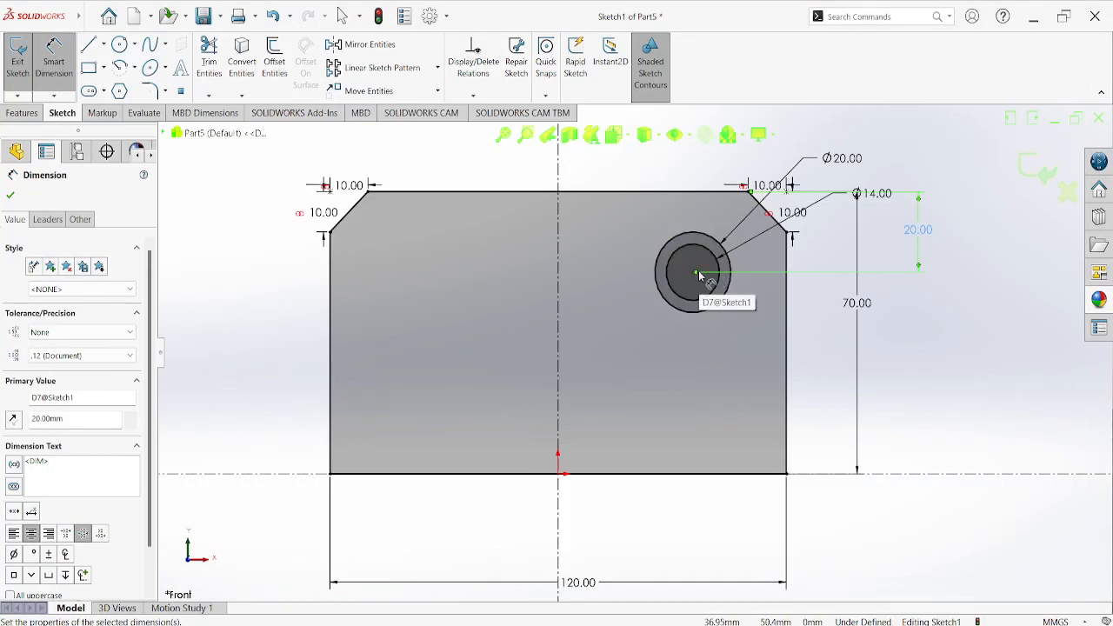
{"action": "left_click", "coordinate": [694, 274]}
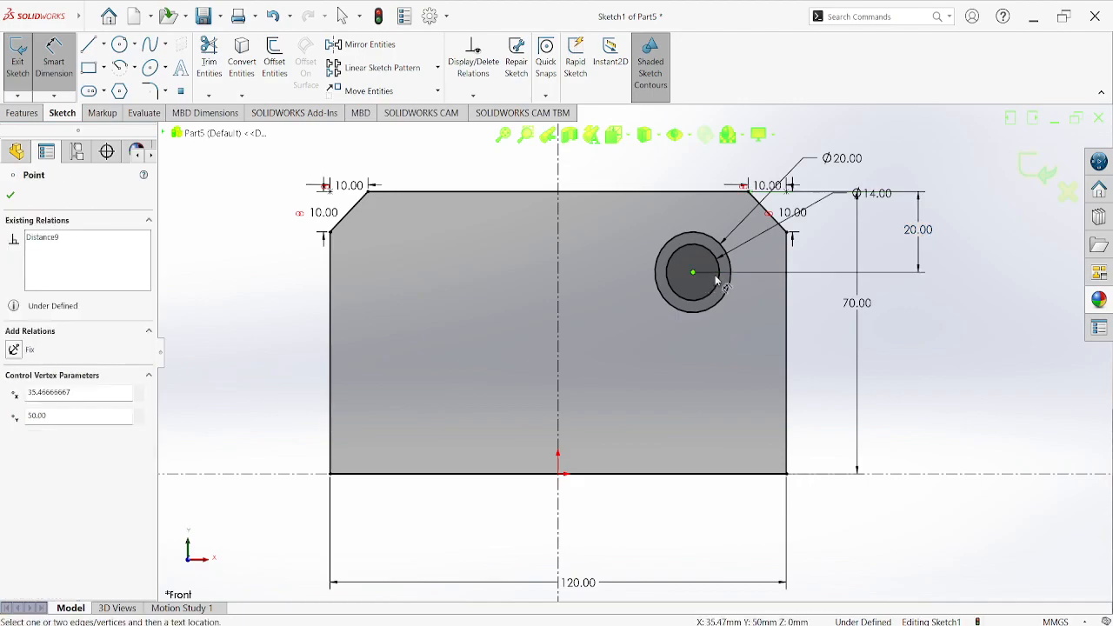
{"action": "left_click", "coordinate": [787, 297]}
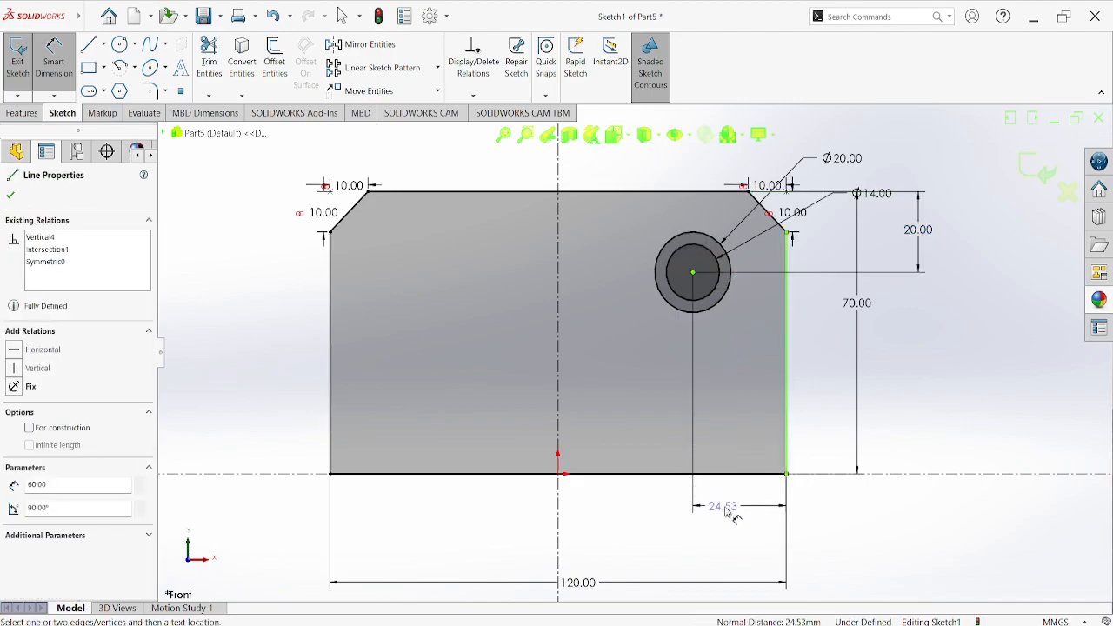
{"action": "left_click", "coordinate": [742, 516]}
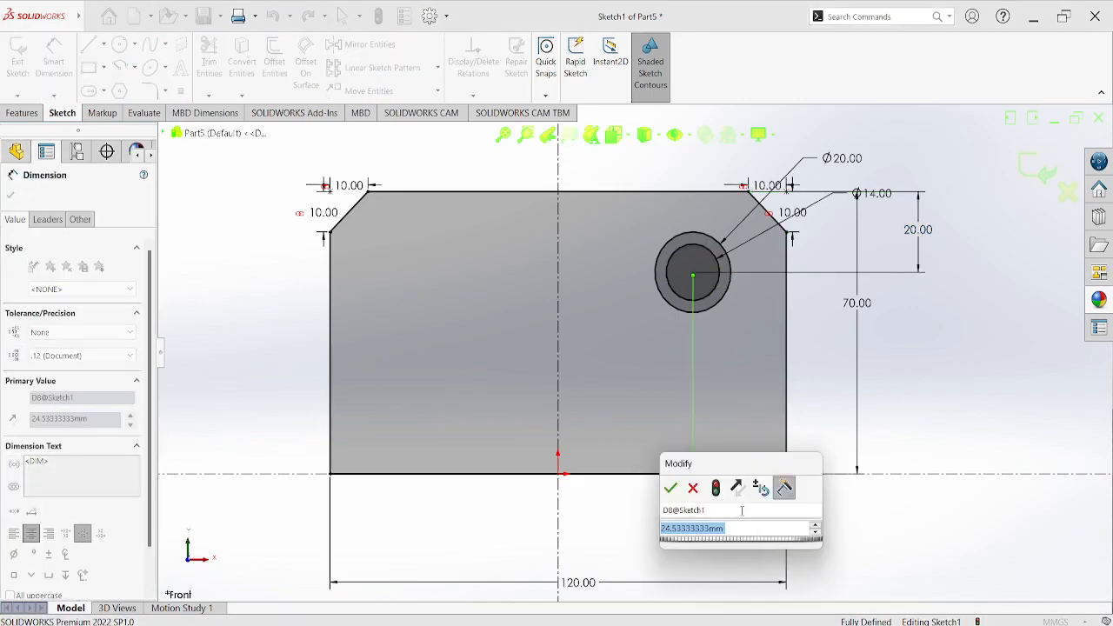
{"action": "type", "text": "20"}
{"action": "key", "text": "Return"}
{"action": "left_click", "coordinate": [964, 328]}
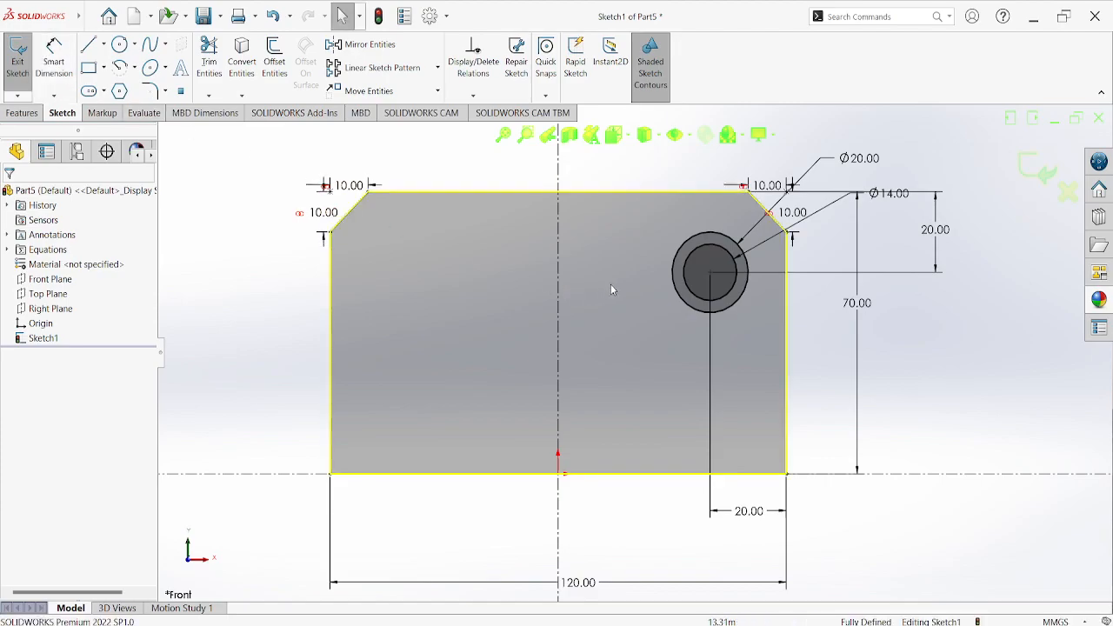
{"action": "left_click", "coordinate": [650, 224]}
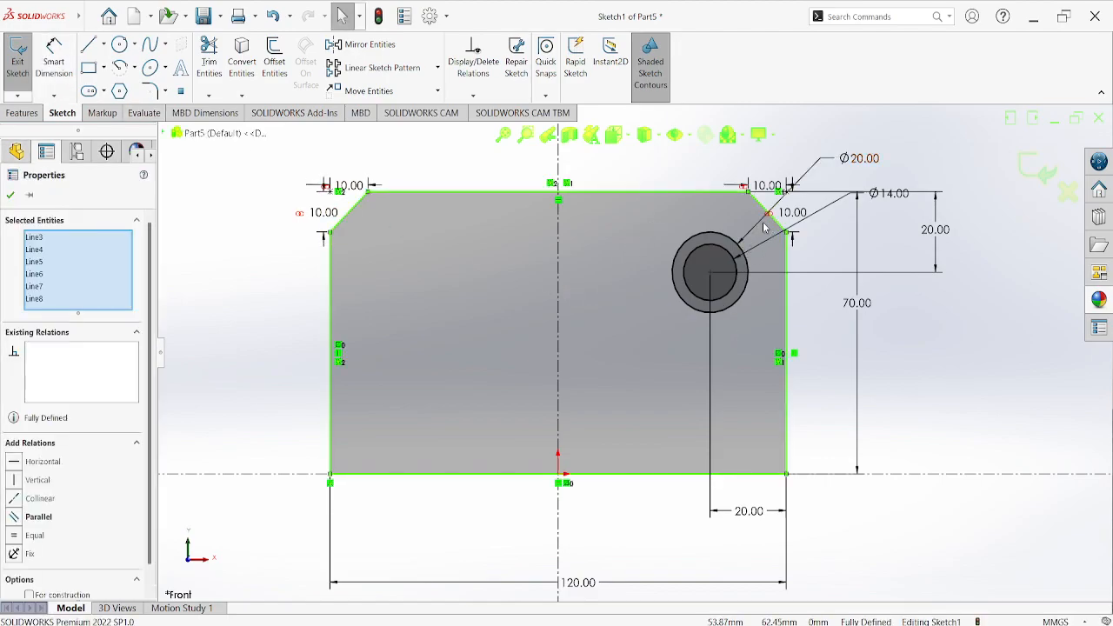
{"action": "left_click", "coordinate": [1028, 360]}
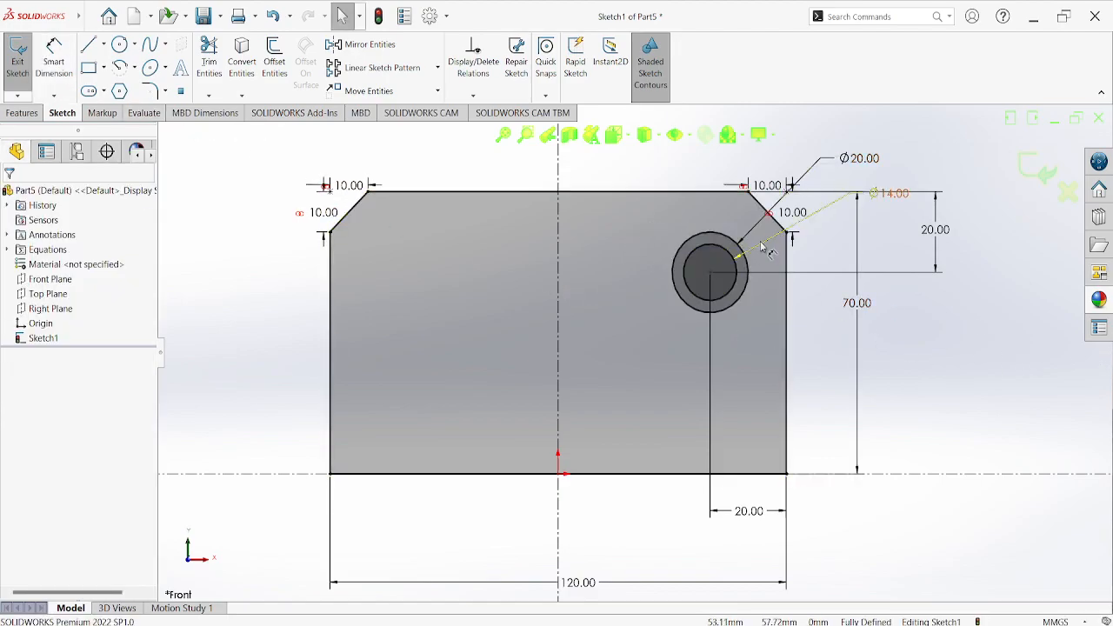
{"action": "left_click", "coordinate": [670, 303]}
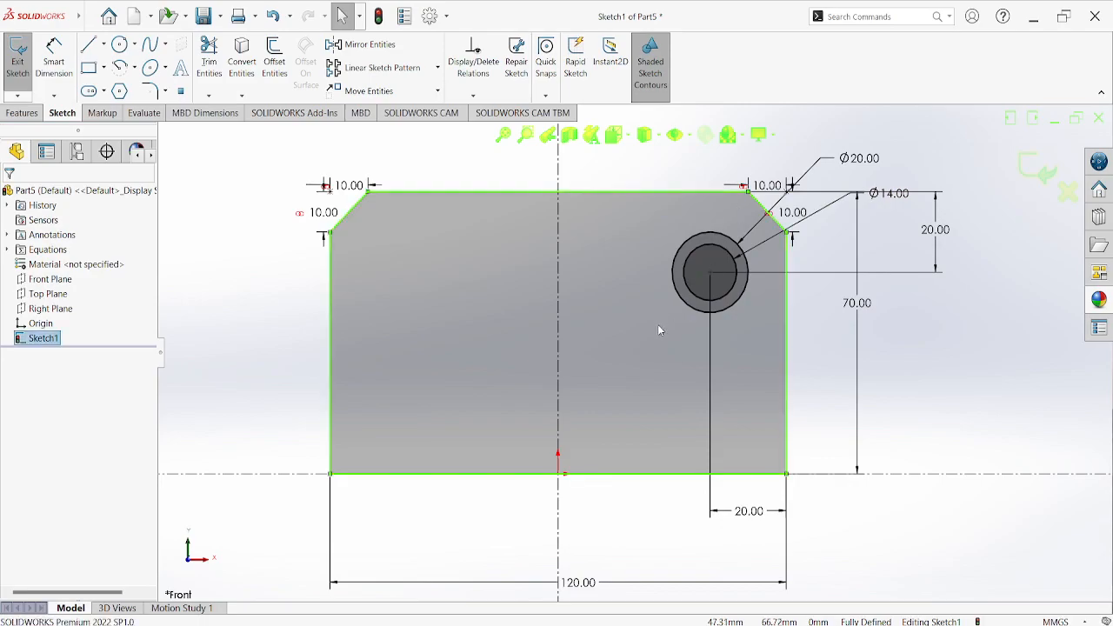
{"action": "left_click", "coordinate": [881, 363]}
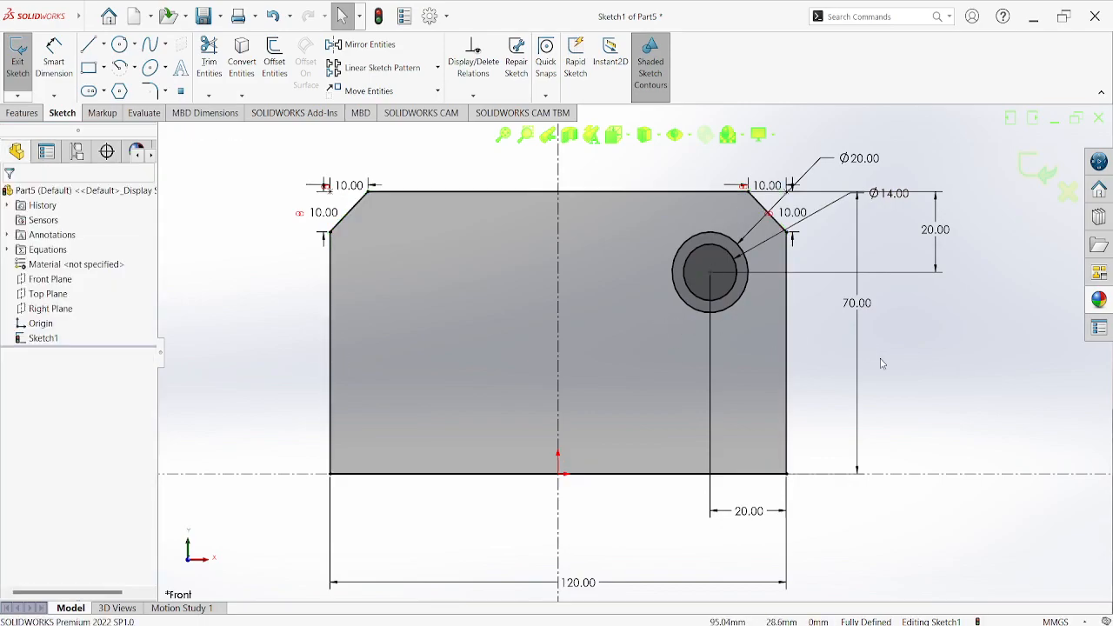
- Mirror the 20 mm and 14 mm circles about the vertical centerline, keeping the originals
{"action": "left_click", "coordinate": [675, 280]}
{"action": "left_click", "coordinate": [696, 269], "text": "ctrl"}
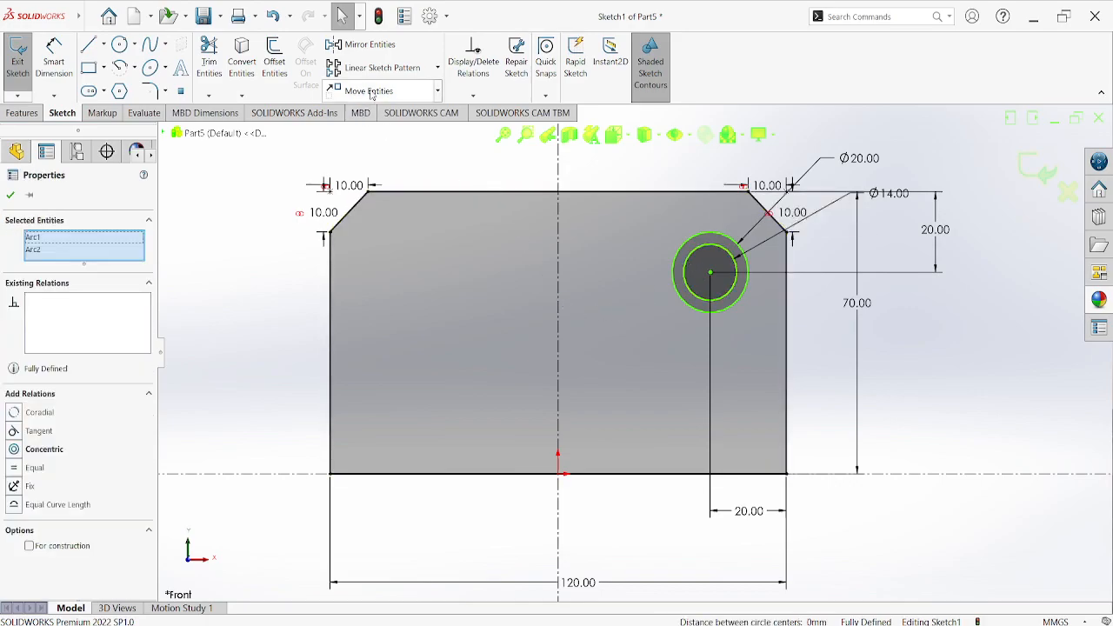
{"action": "left_click", "coordinate": [373, 46]}
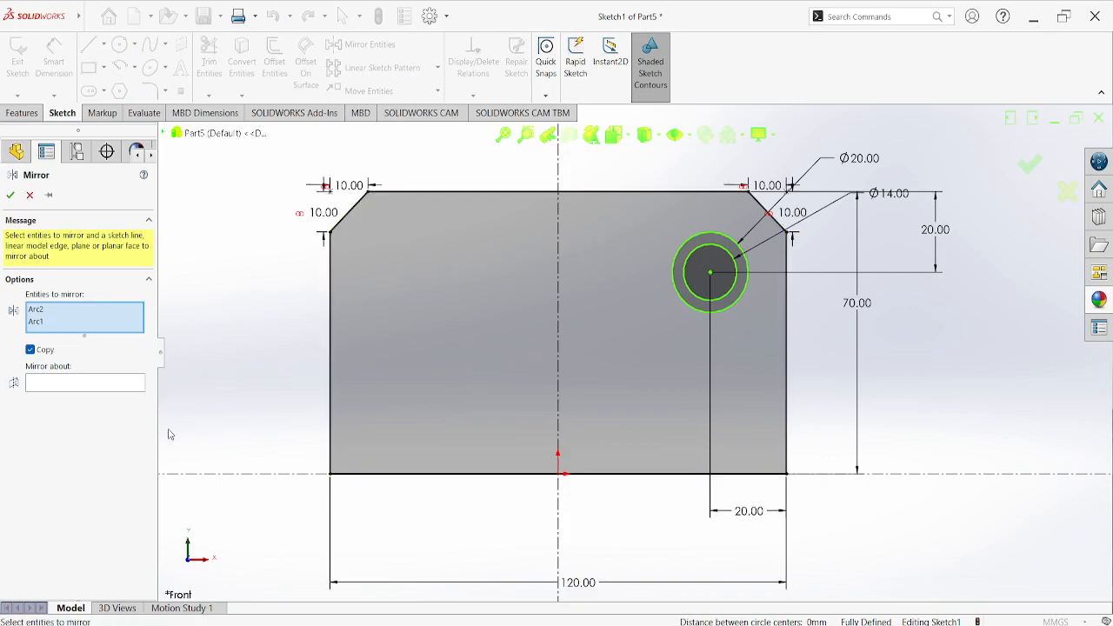
{"action": "left_click", "coordinate": [130, 392]}
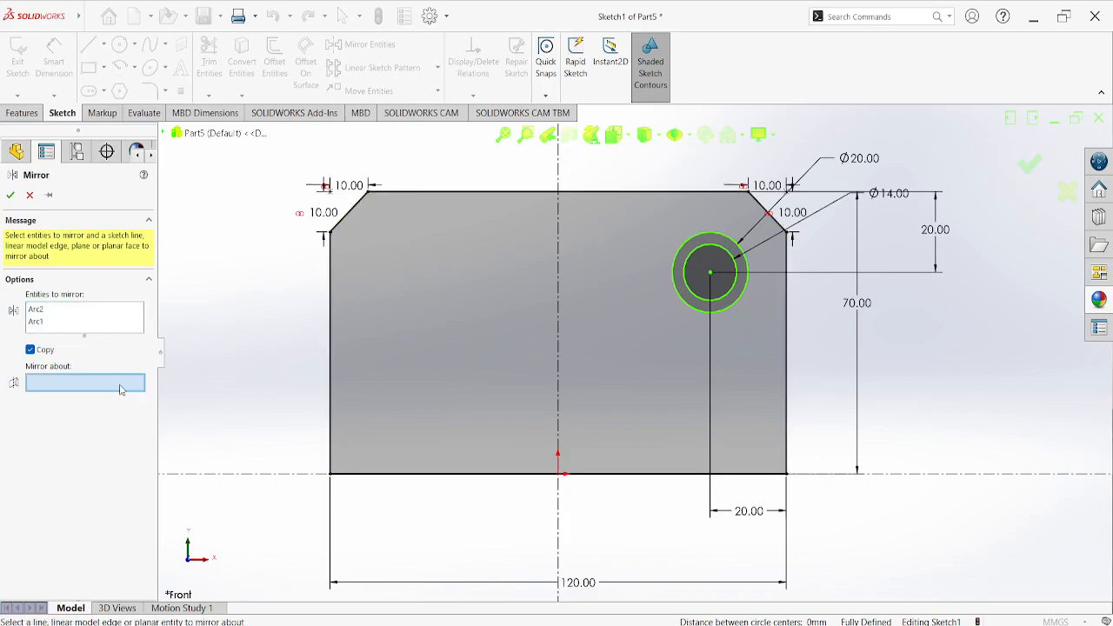
{"action": "left_click", "coordinate": [557, 165]}
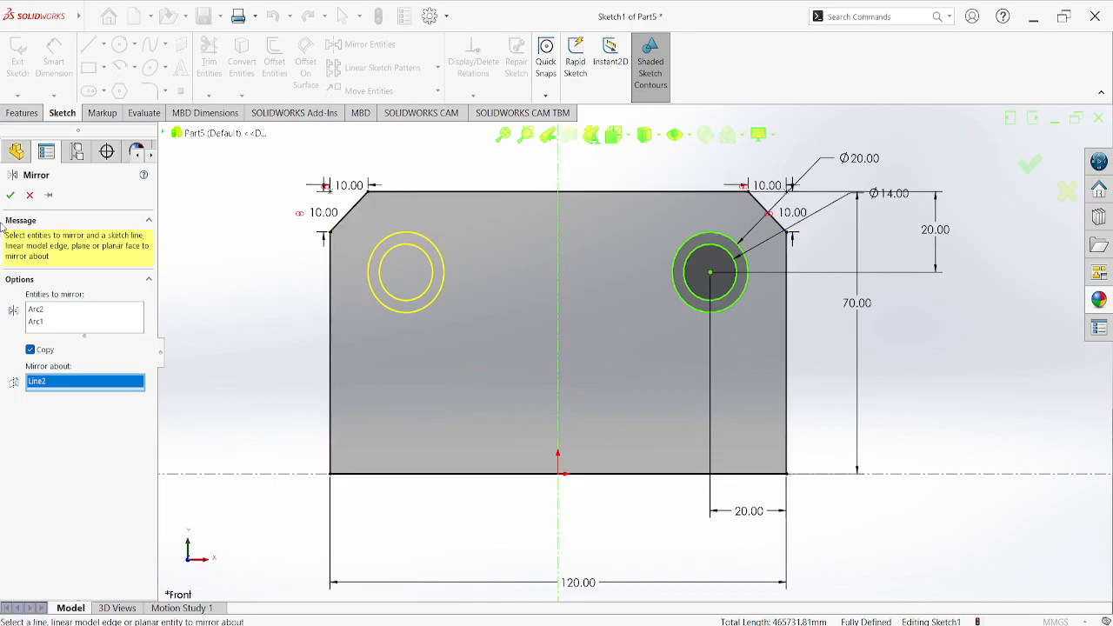
{"action": "left_click", "coordinate": [9, 195]}
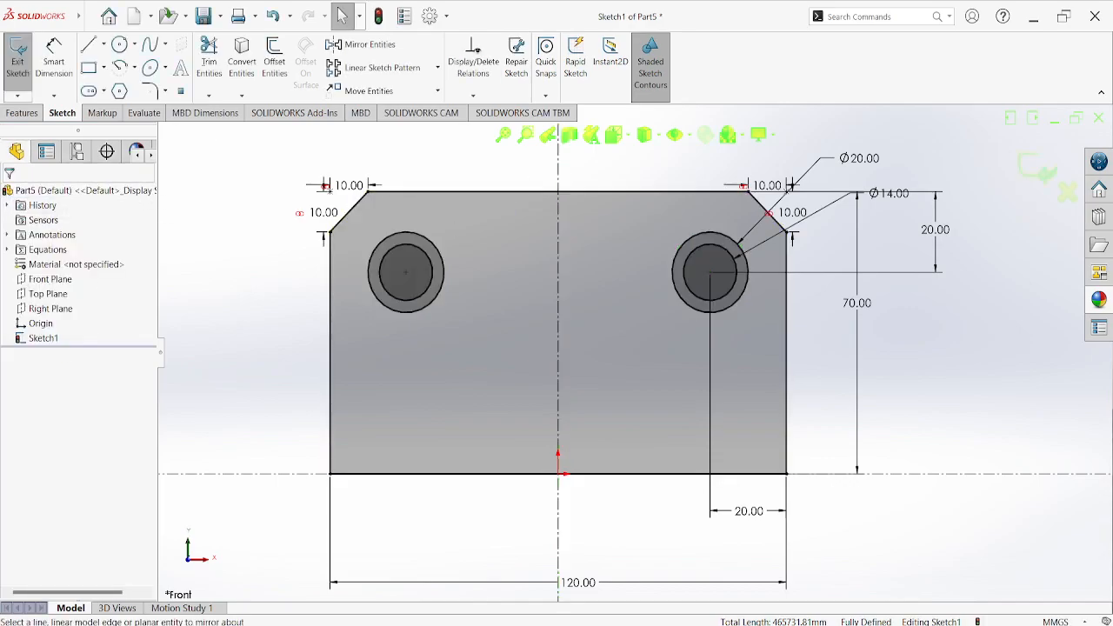
- Check the reference drawing and sketch two concentric circles on the vertical centerline about 34 mm above the base, the outer about 37 mm in diameter
{"action": "left_click", "coordinate": [783, 625]}
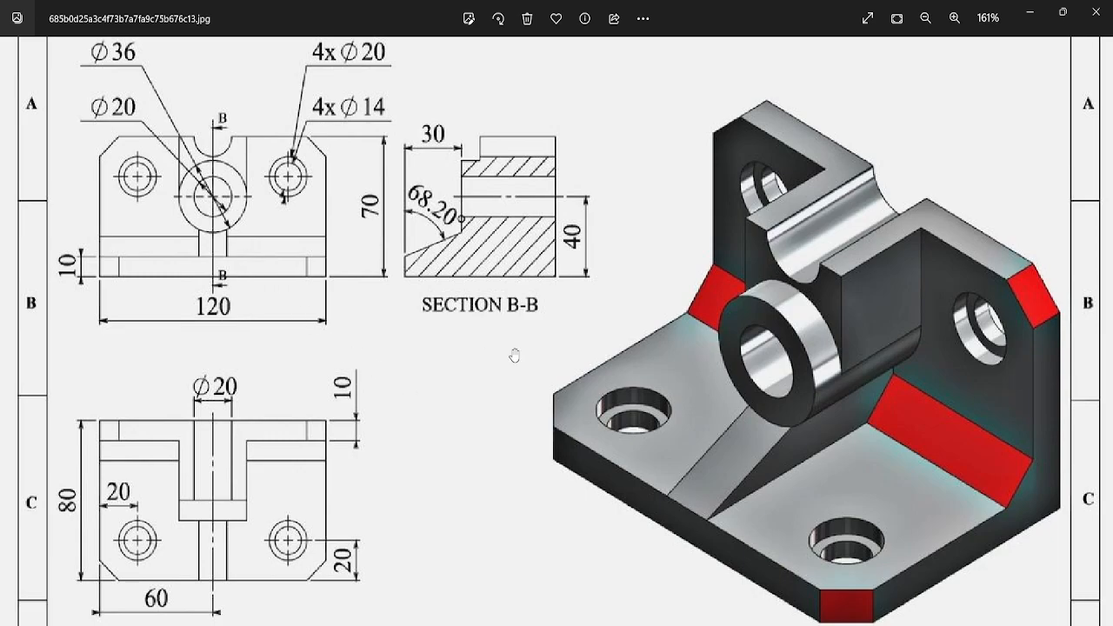
{"action": "left_click", "coordinate": [786, 624]}
{"action": "left_click", "coordinate": [119, 44]}
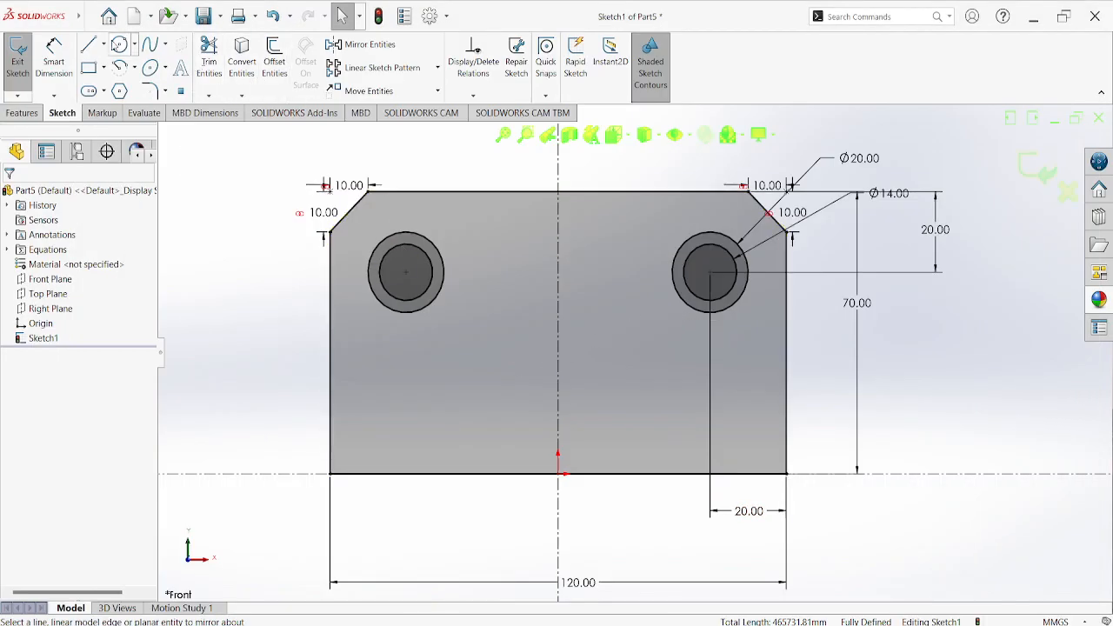
{"action": "left_click", "coordinate": [557, 337]}
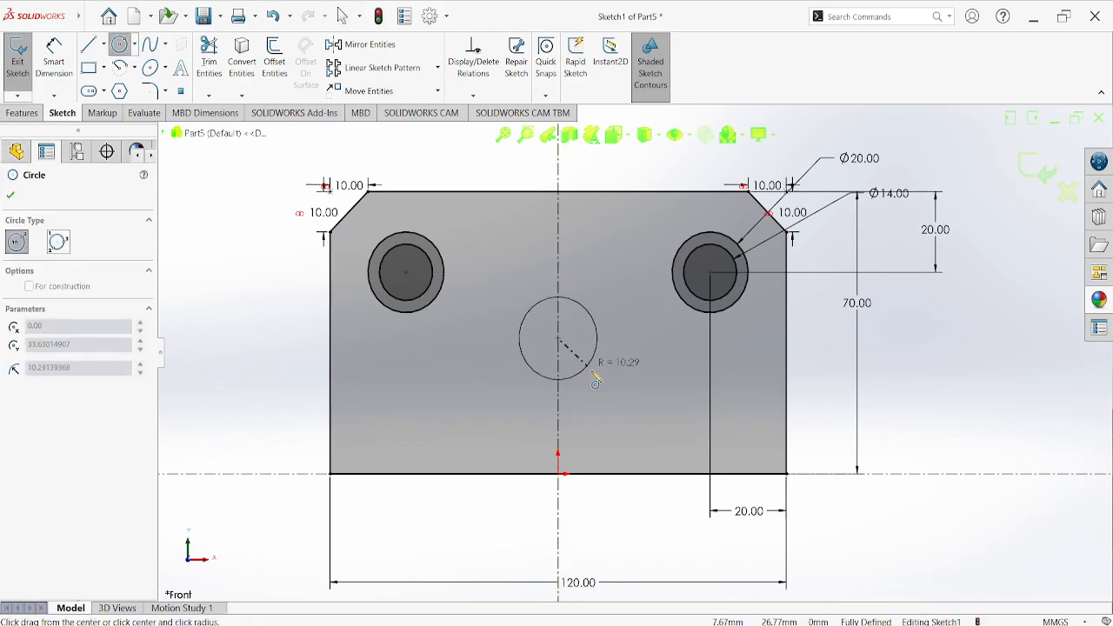
{"action": "left_click", "coordinate": [599, 380]}
{"action": "left_click", "coordinate": [557, 337]}
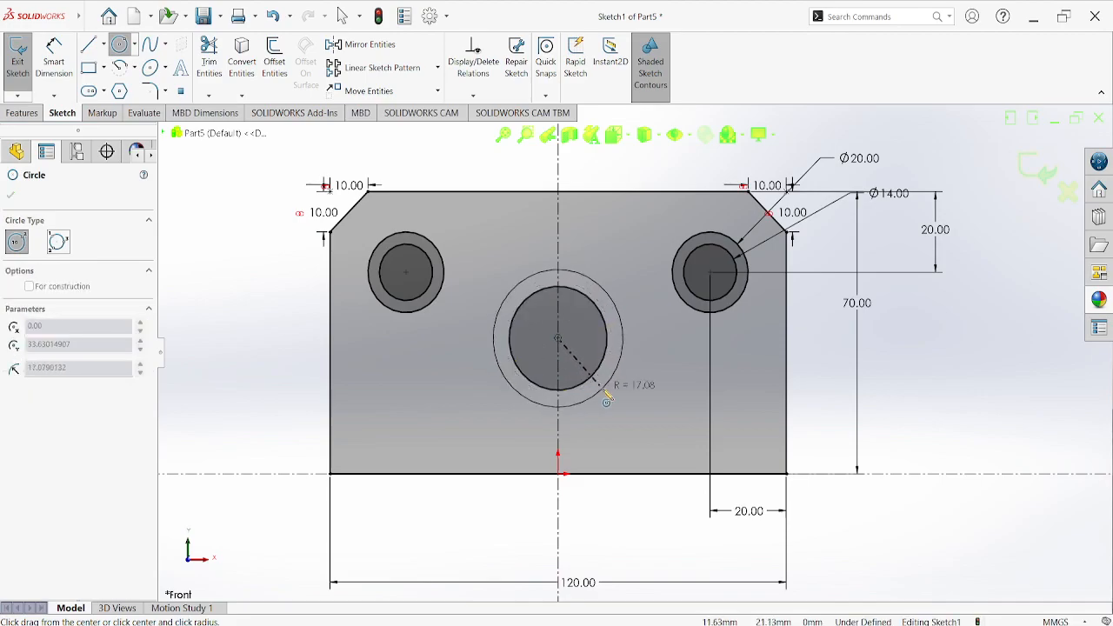
{"action": "left_click", "coordinate": [609, 393]}
- Set the diameter of the outer circle on the vertical centerline to 36 mm and switch to the reference drawing
{"action": "left_click", "coordinate": [54, 59]}
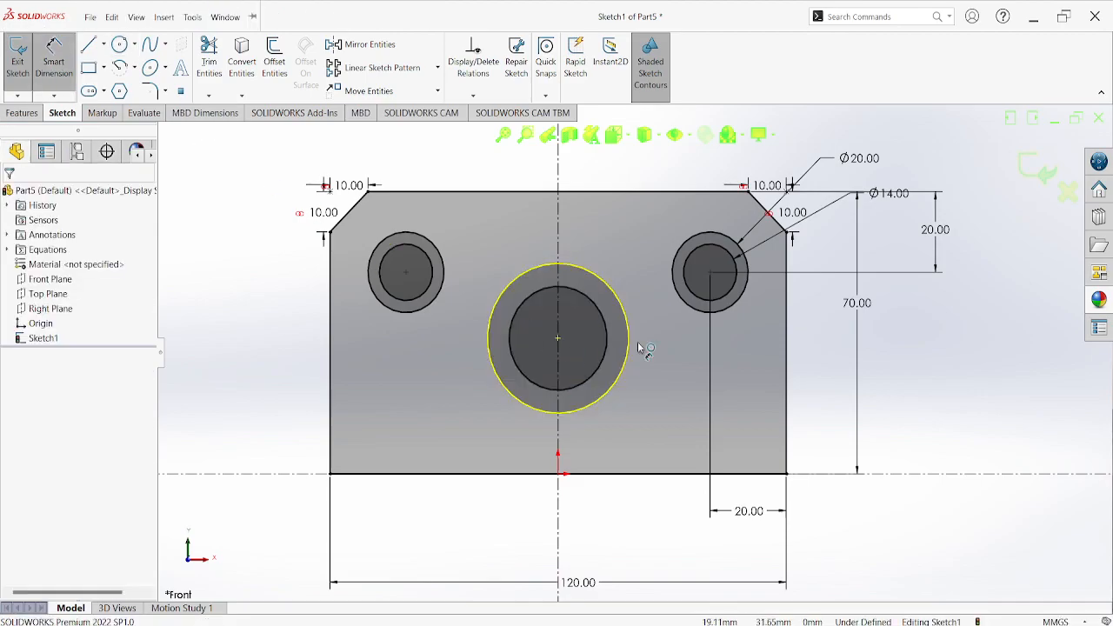
{"action": "left_click", "coordinate": [610, 277]}
{"action": "left_click", "coordinate": [599, 172]}
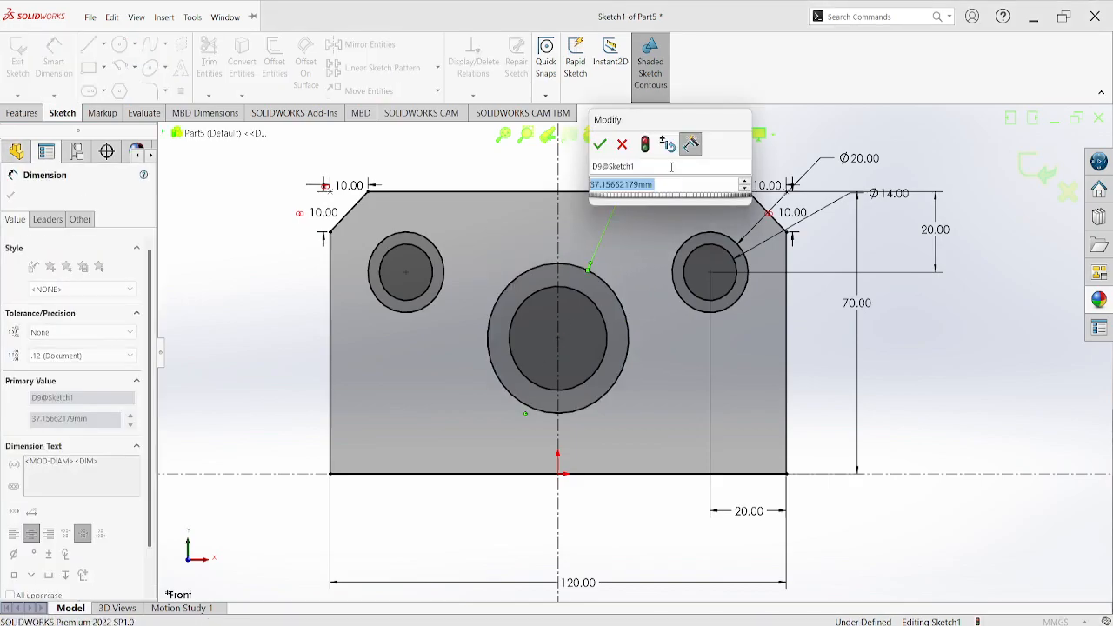
{"action": "type", "text": "36"}
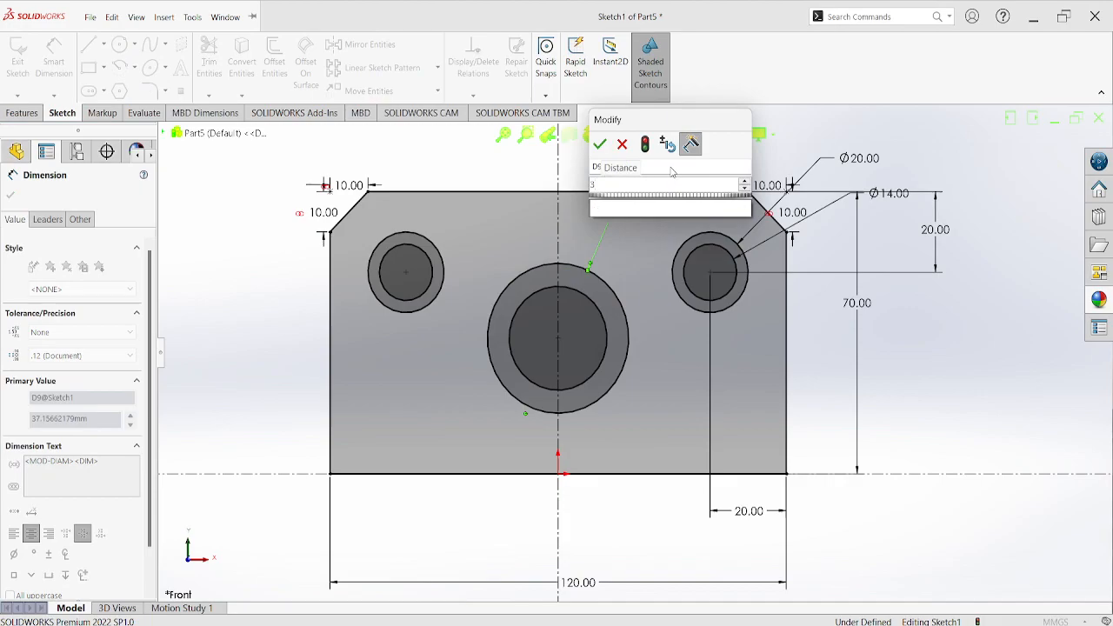
{"action": "key", "text": "Return"}
{"action": "key", "text": "alt+Tab"}
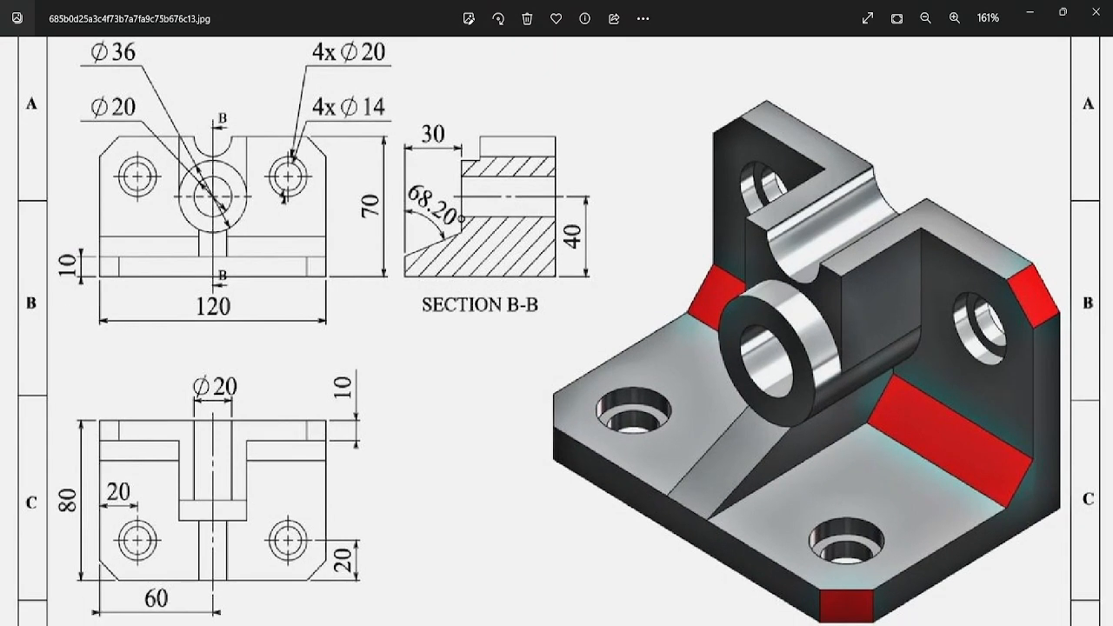
- Return to the sketch and set the diameter of the inner circle on the vertical centerline to 20 mm
{"action": "key", "text": "alt+Tab"}
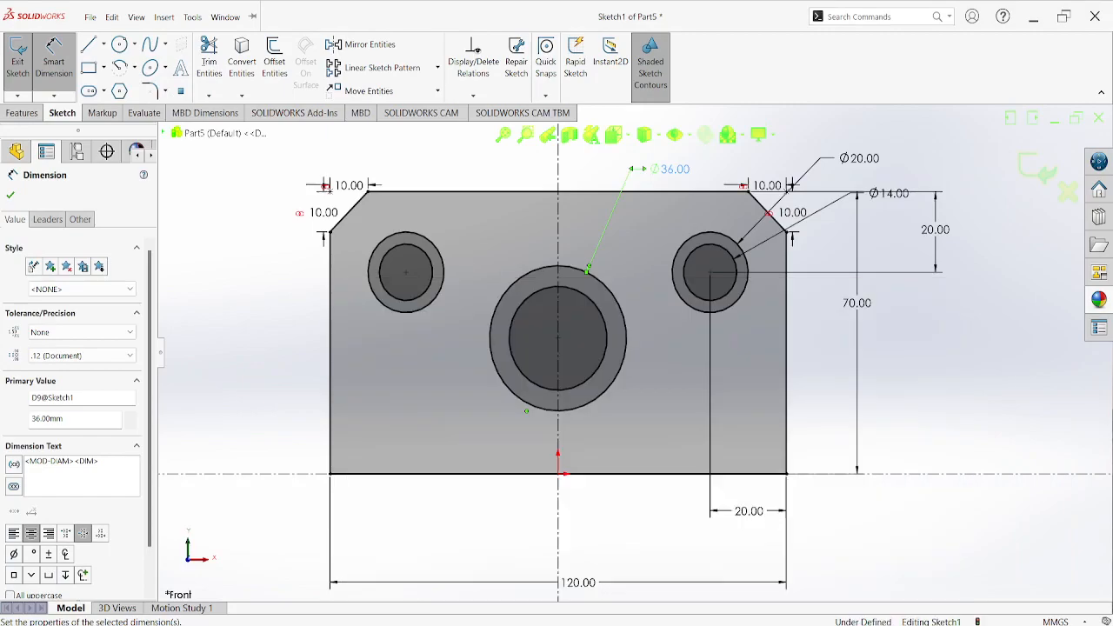
{"action": "left_click", "coordinate": [600, 311]}
{"action": "left_click", "coordinate": [619, 168]}
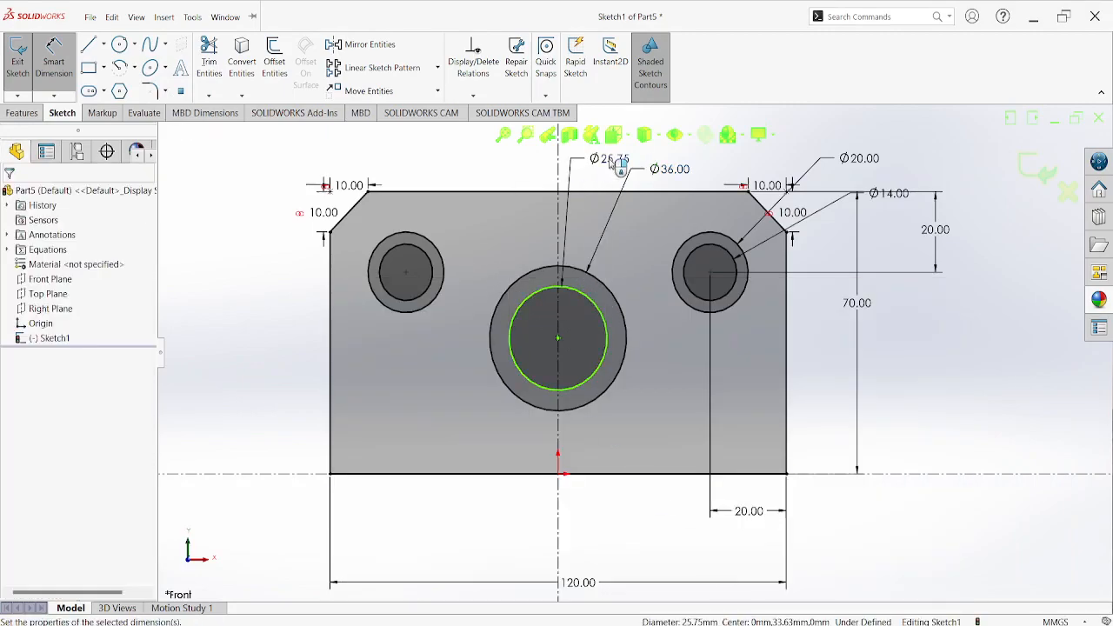
{"action": "type", "text": "20"}
{"action": "key", "text": "Return"}
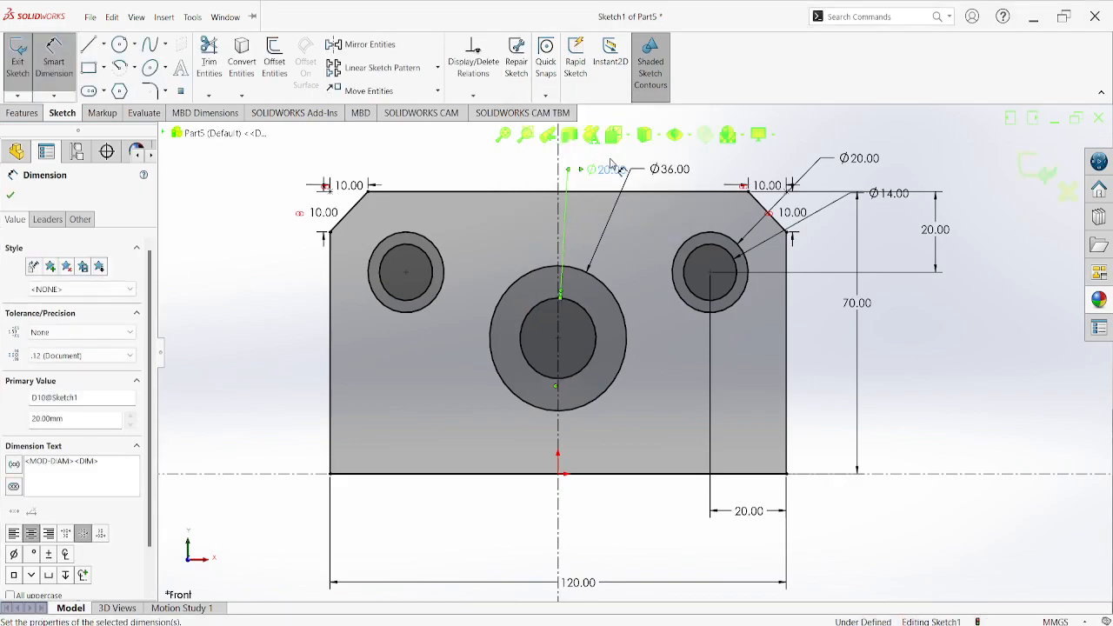
- Check the reference drawing and dimension the central circles' center 40 mm above the plate's base edge
{"action": "key", "text": "alt+Tab"}
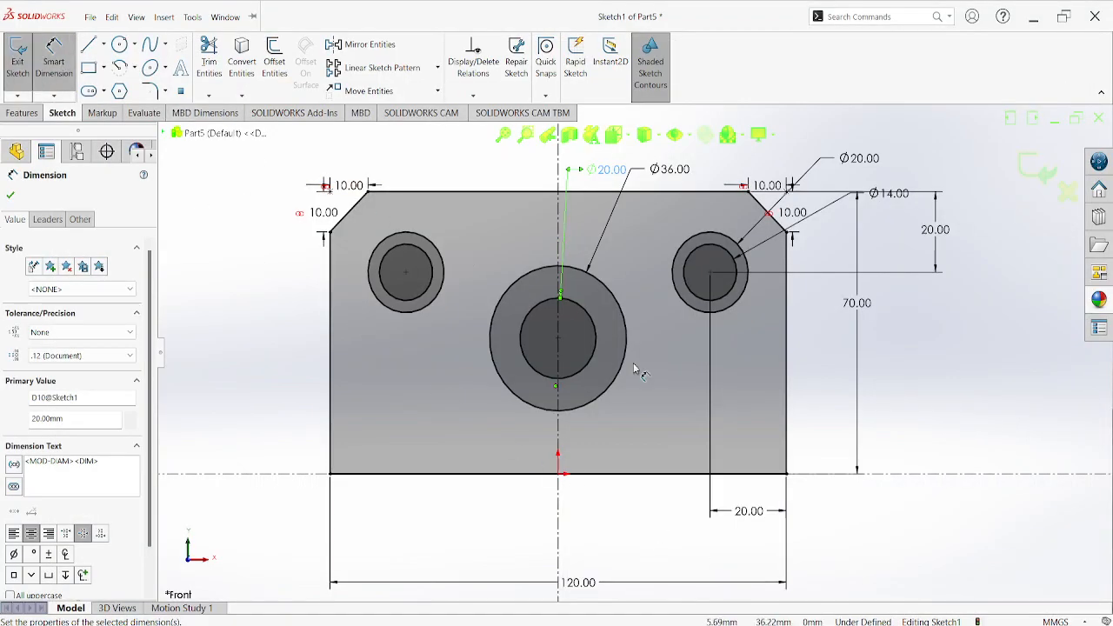
{"action": "left_click", "coordinate": [559, 341]}
{"action": "left_click", "coordinate": [595, 475]}
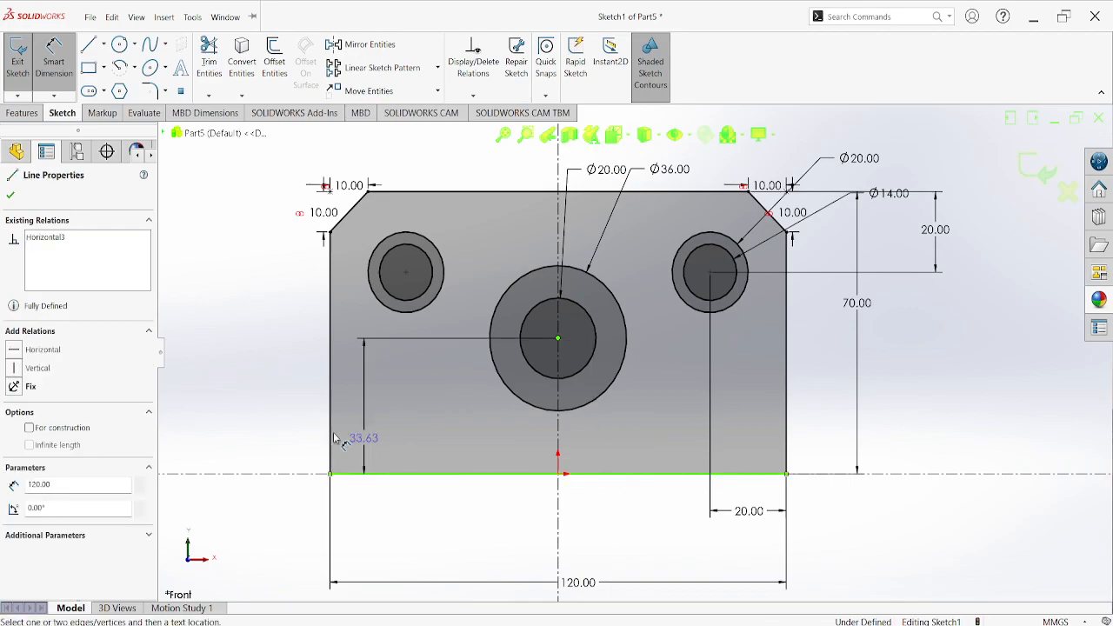
{"action": "left_click", "coordinate": [260, 390]}
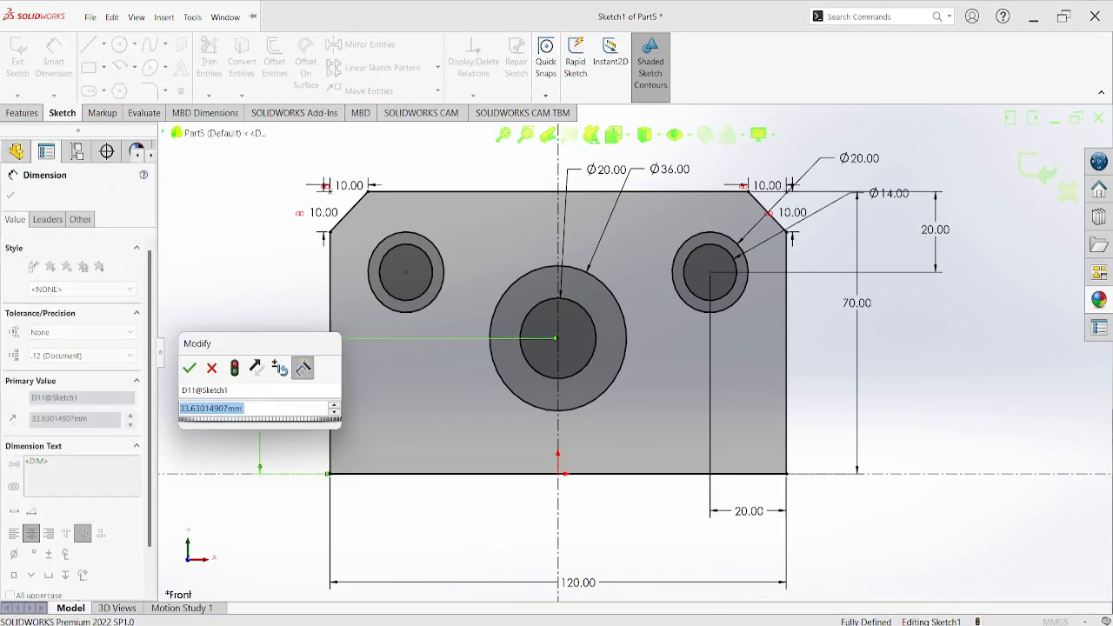
{"action": "type", "text": "40"}
{"action": "key", "text": "Return"}
{"action": "left_click", "coordinate": [246, 280]}
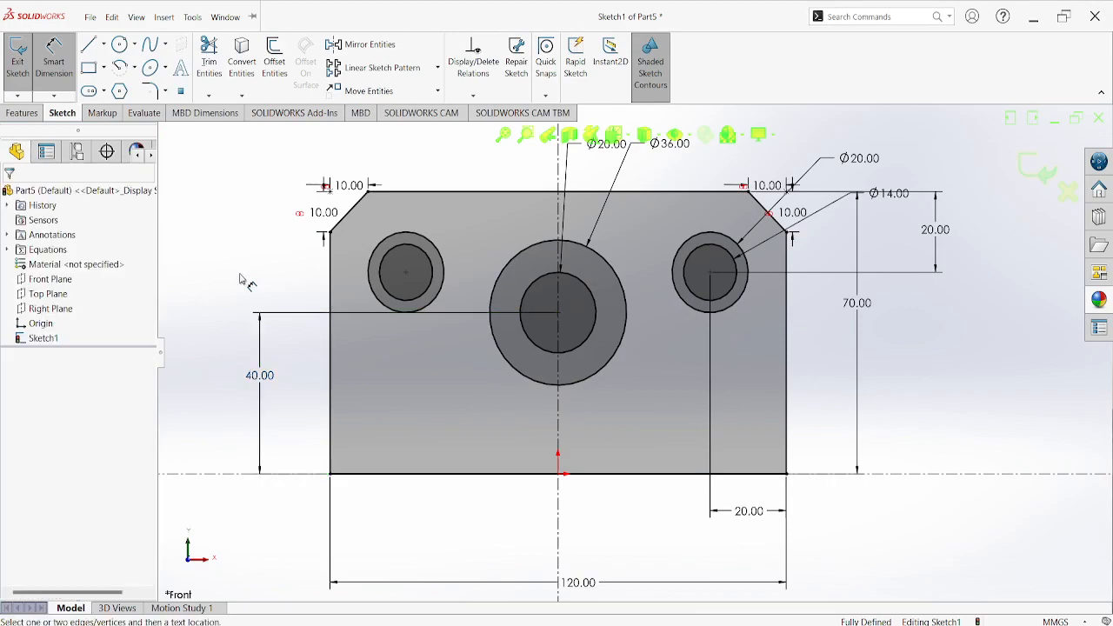
{"action": "left_click", "coordinate": [754, 569]}
{"action": "left_click", "coordinate": [111, 18]}
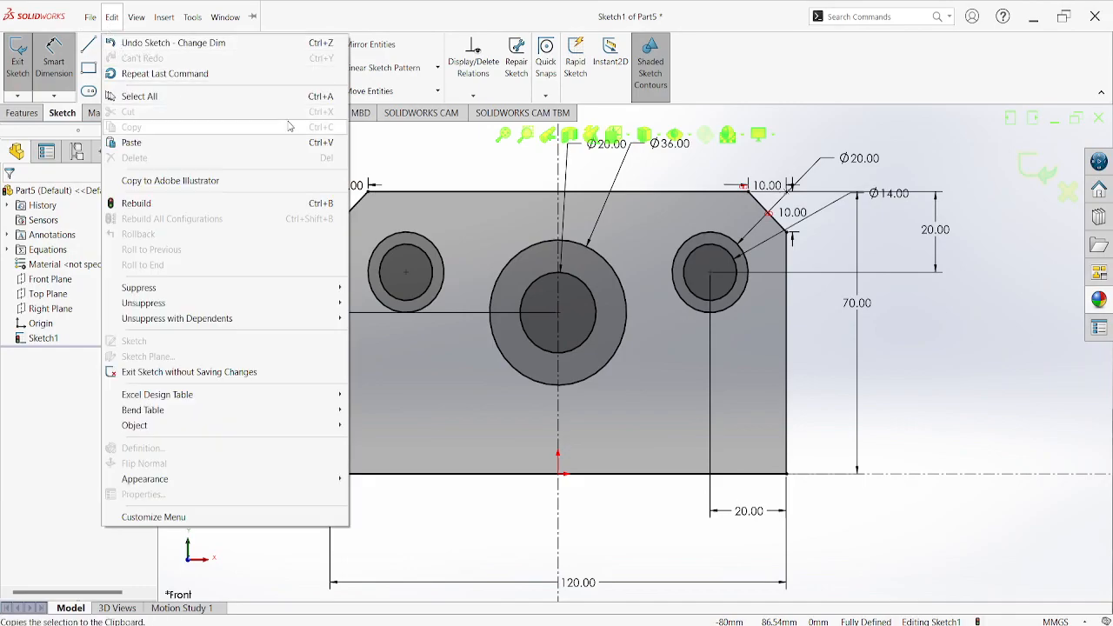
{"action": "left_click", "coordinate": [399, 160]}
- Sketch a circle centered where the vertical centerline meets the plate's top edge and set its diameter to 20 mm
{"action": "left_click", "coordinate": [120, 44]}
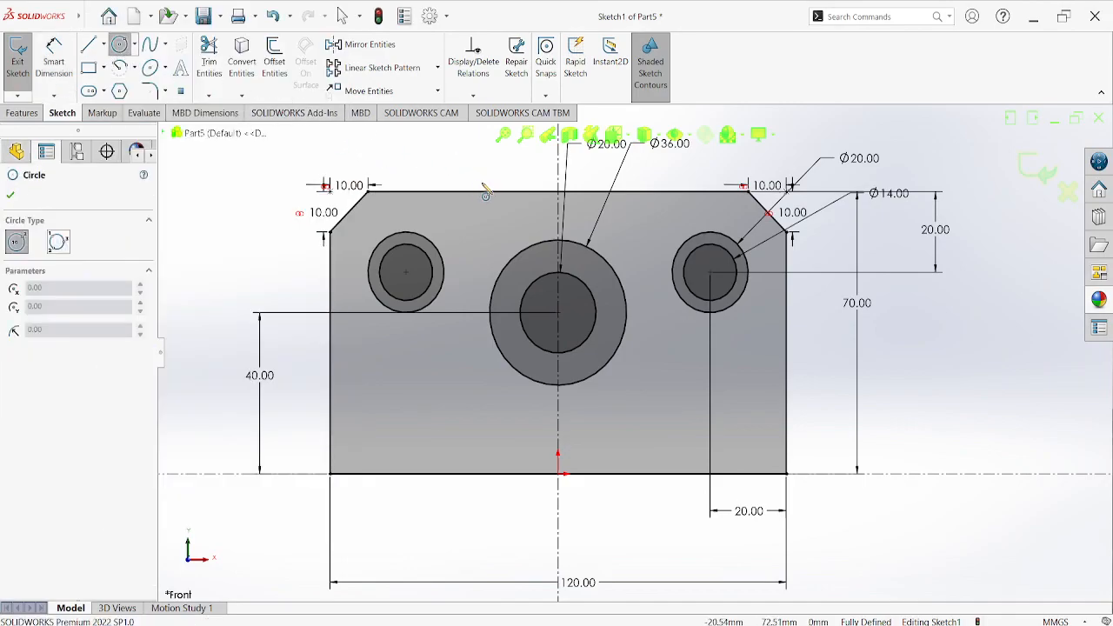
{"action": "left_click", "coordinate": [558, 191]}
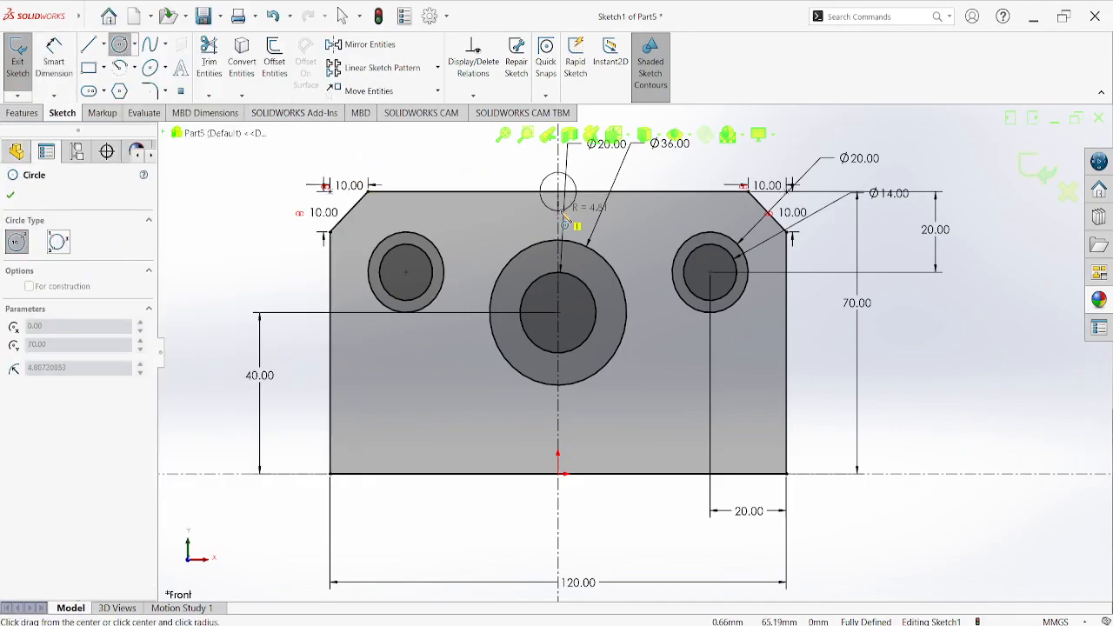
{"action": "left_click", "coordinate": [583, 208]}
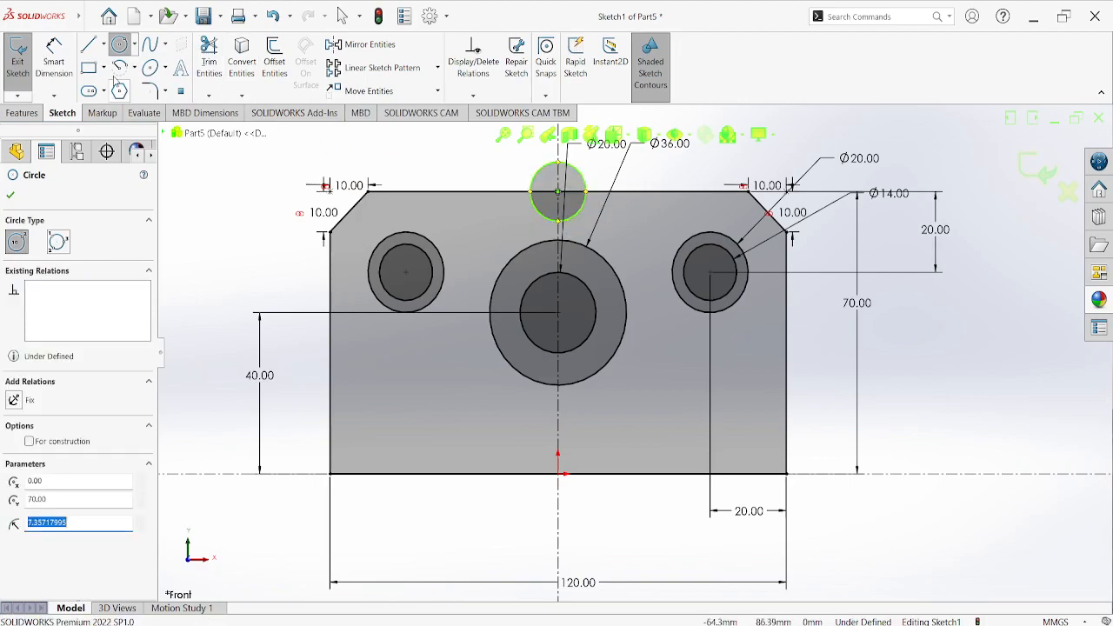
{"action": "key", "text": "Escape"}
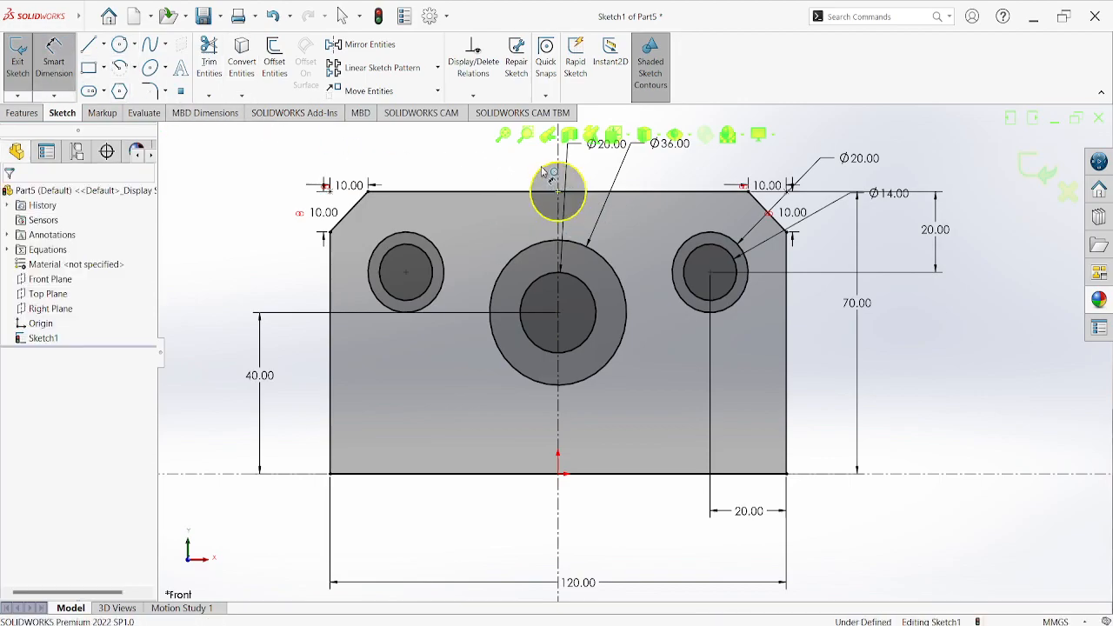
{"action": "left_click", "coordinate": [547, 174]}
{"action": "left_click", "coordinate": [471, 153]}
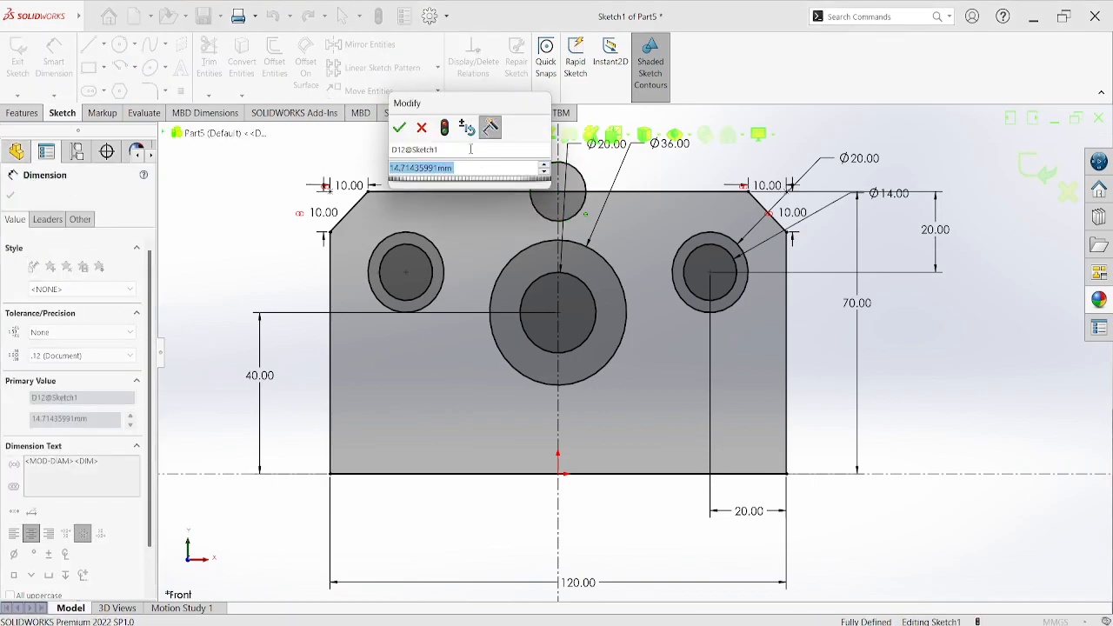
{"action": "key", "text": "Return"}
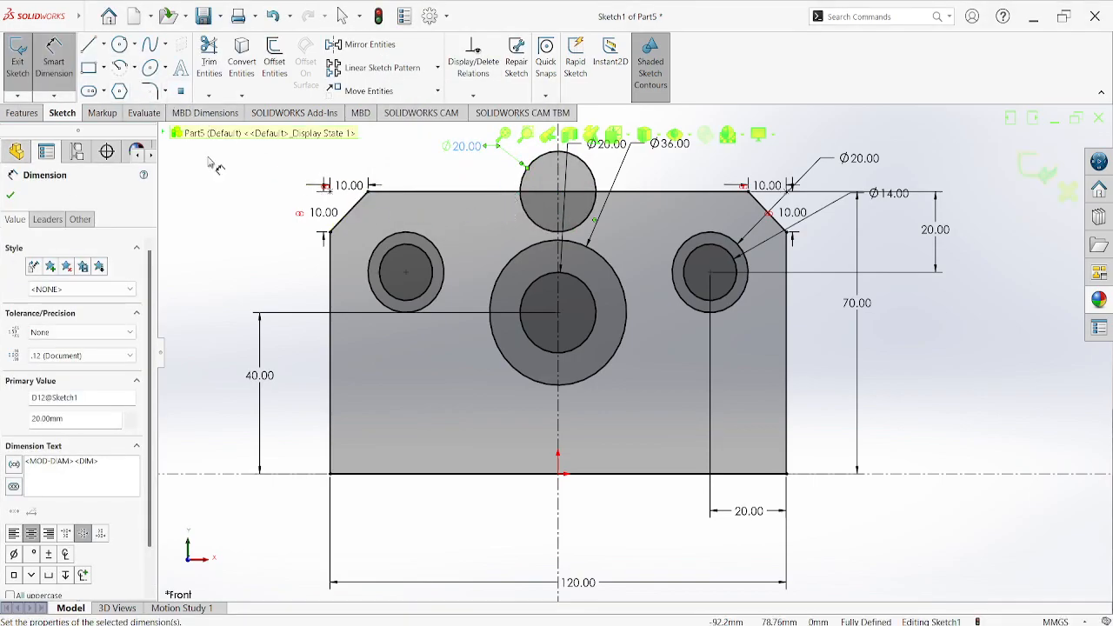
- Trim away the half of the 20 mm circle above the plate's top edge and move its diameter dimension to the opposite side
{"action": "left_click", "coordinate": [209, 56]}
{"action": "left_click_drag", "start_coordinate": [500, 179], "coordinate": [579, 165]}
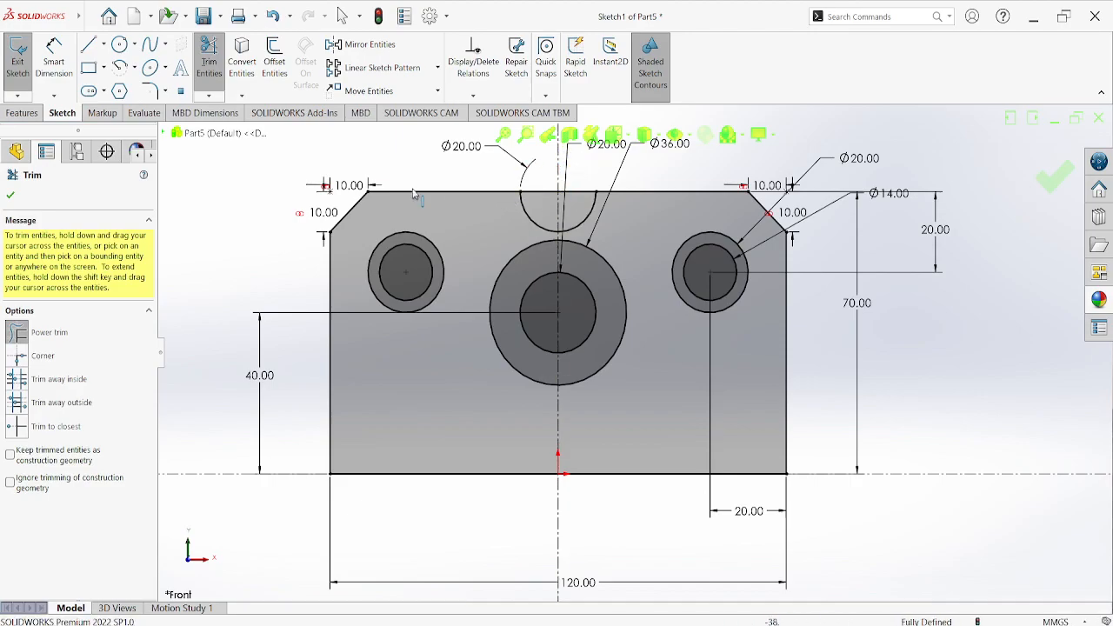
{"action": "key", "text": "Escape"}
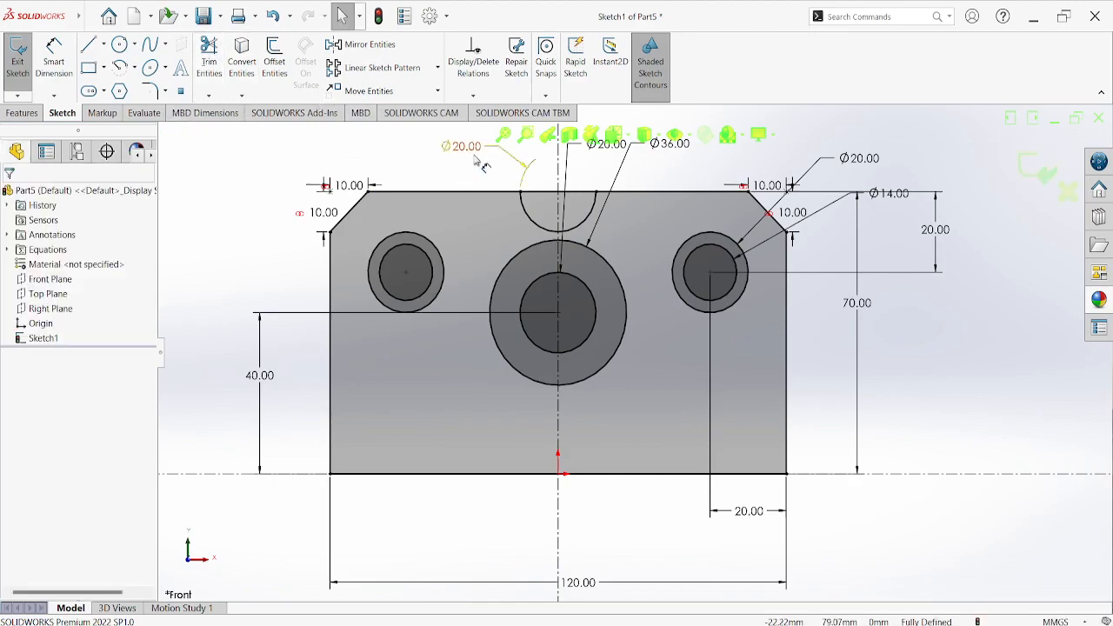
{"action": "mouse_move", "coordinate": [470, 152]}
{"action": "left_mouse_down"}
{"action": "mouse_move", "coordinate": [473, 249]}
{"action": "mouse_move", "coordinate": [547, 237]}
{"action": "mouse_move", "coordinate": [639, 195]}
{"action": "mouse_move", "coordinate": [657, 172]}
{"action": "mouse_move", "coordinate": [649, 164]}
{"action": "left_mouse_up"}
- Check the reference drawing and draw a vertical line from the right quadrant of the 36 mm circle up to the plate's top edge
{"action": "key", "text": "alt+Tab"}
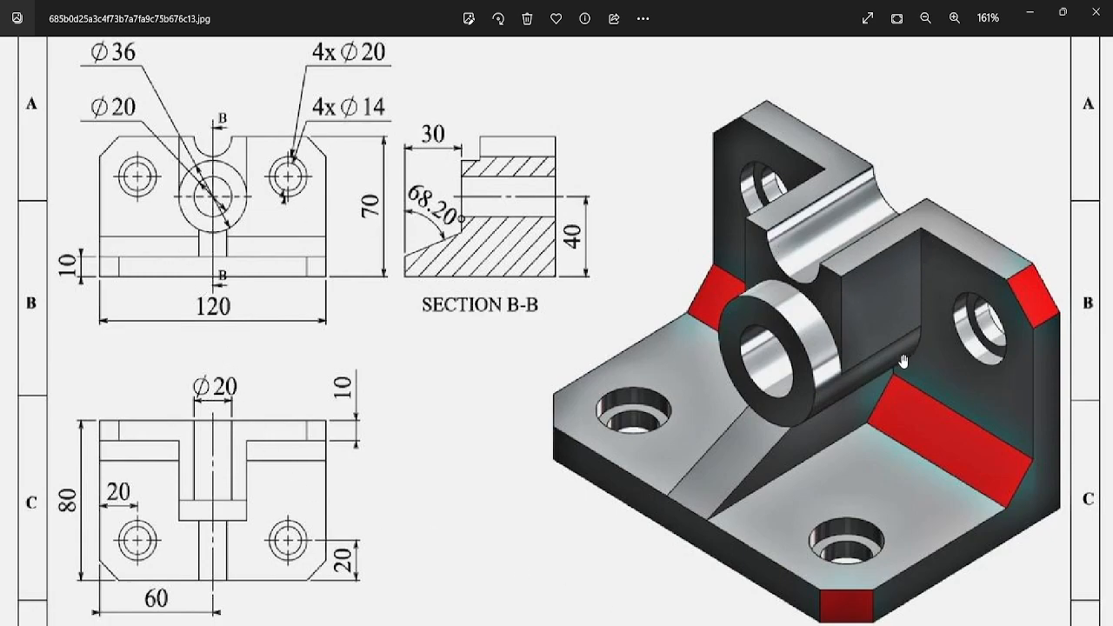
{"action": "left_click", "coordinate": [812, 625]}
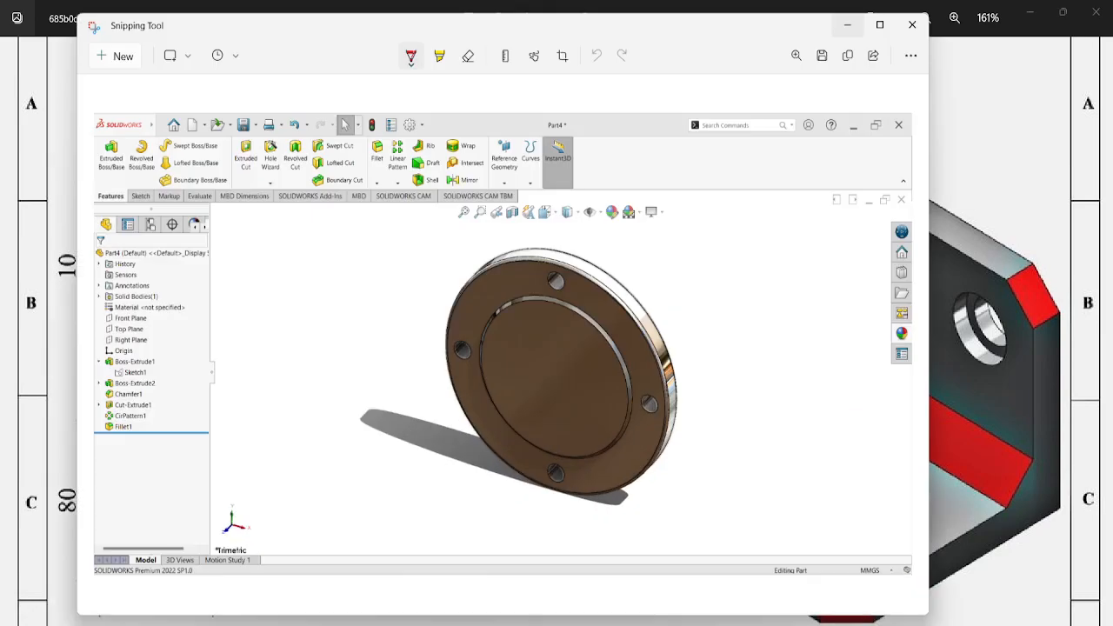
{"action": "mouse_move", "coordinate": [786, 625]}
{"action": "left_click", "coordinate": [718, 607]}
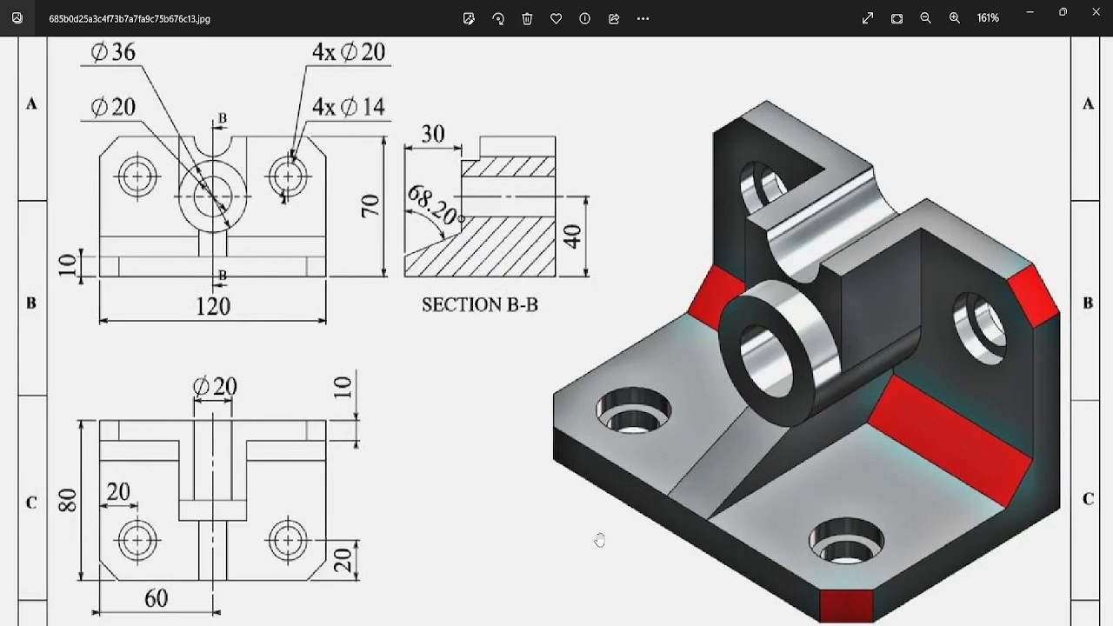
{"action": "left_click", "coordinate": [695, 624]}
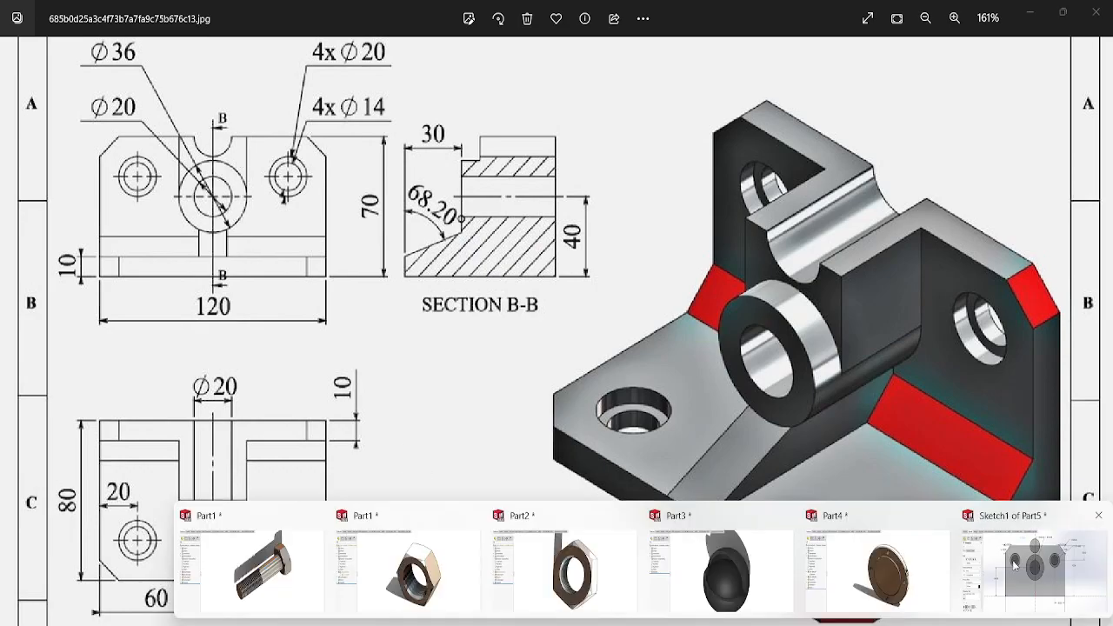
{"action": "left_click", "coordinate": [1012, 560]}
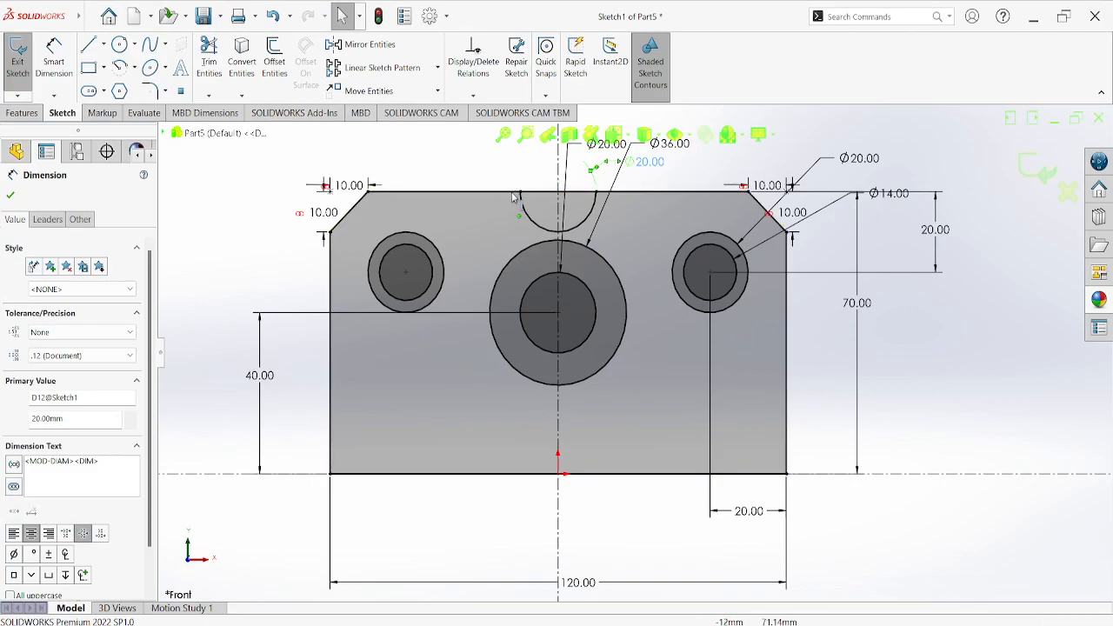
{"action": "left_click", "coordinate": [88, 44]}
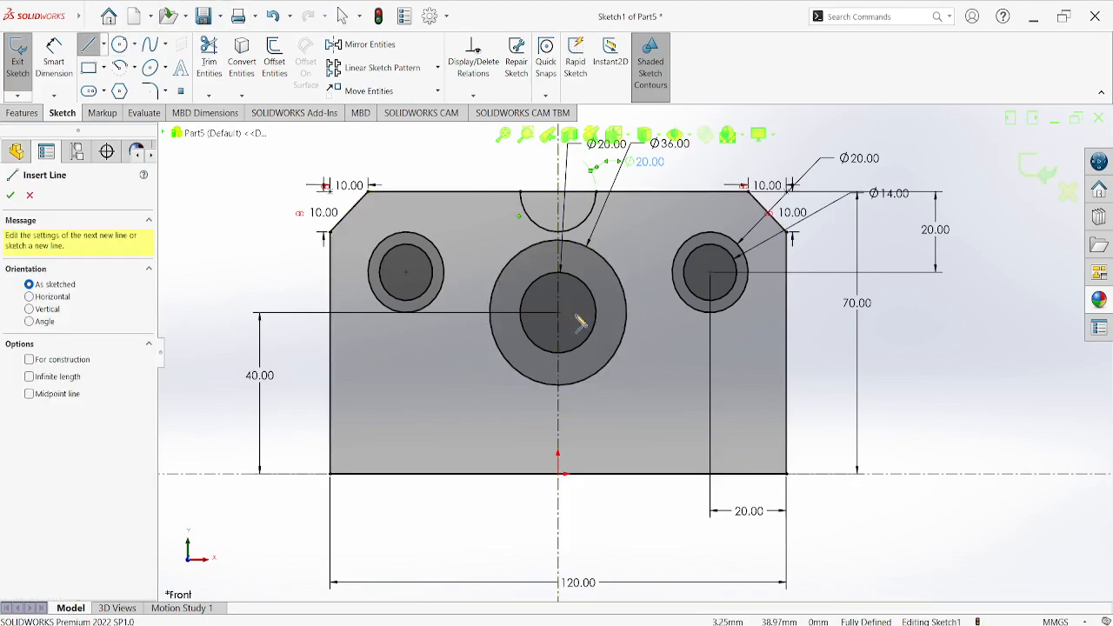
{"action": "left_click", "coordinate": [626, 312]}
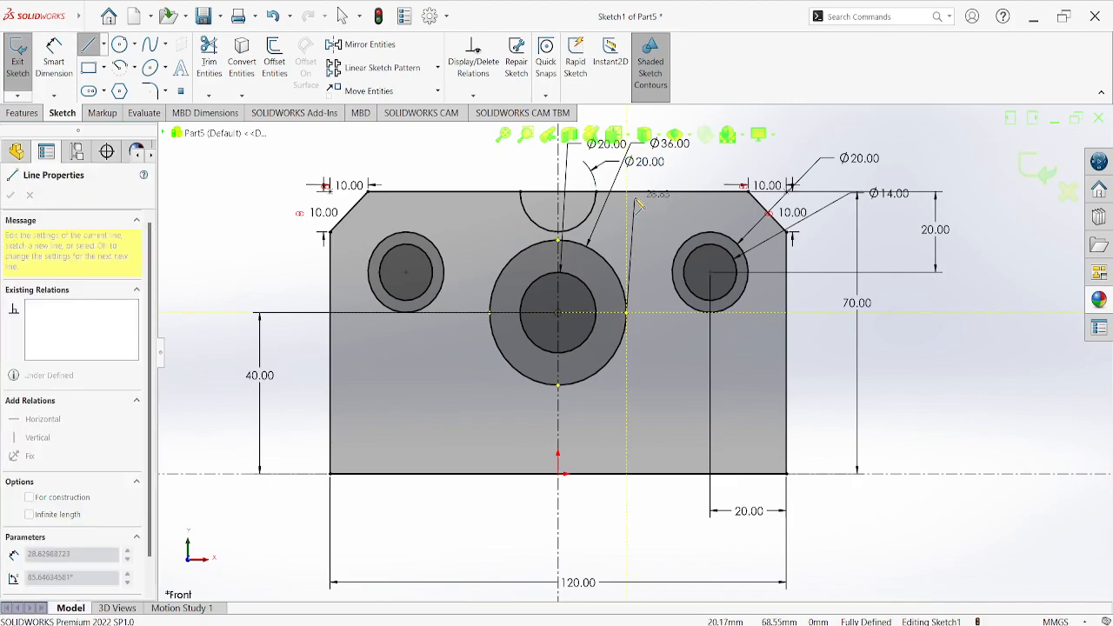
{"action": "left_click", "coordinate": [627, 195]}
{"action": "right_click", "coordinate": [654, 231]}
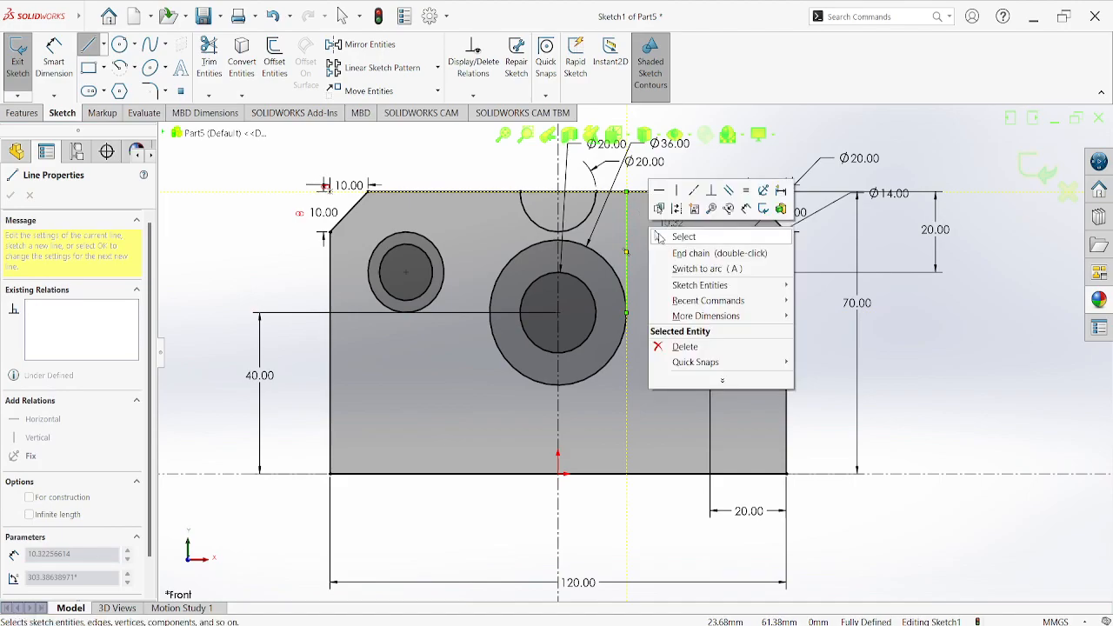
{"action": "left_click", "coordinate": [658, 237]}
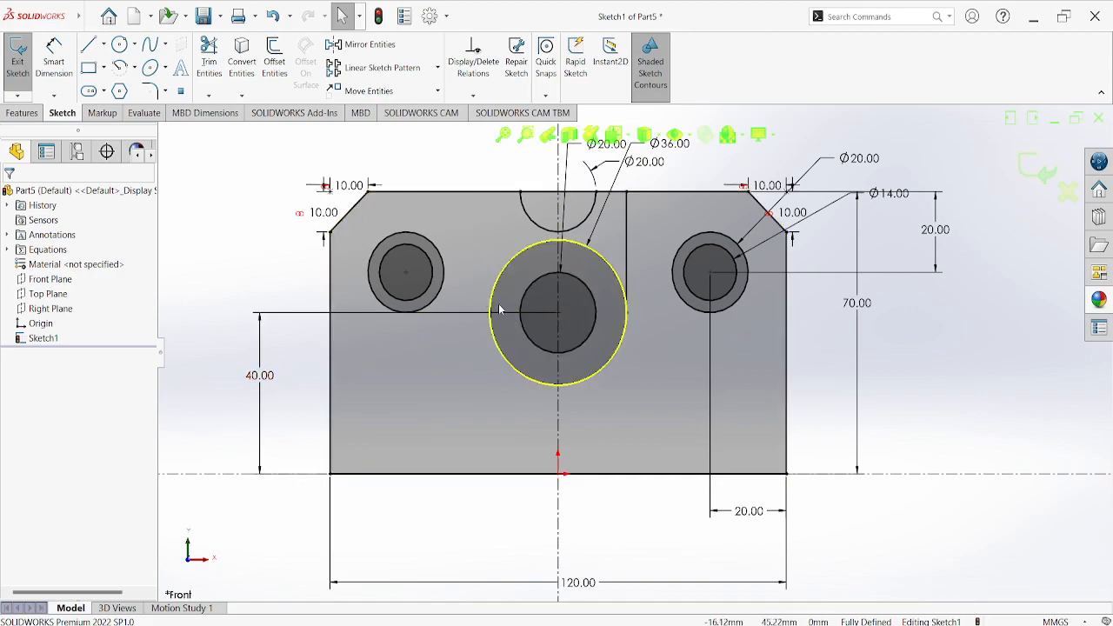
- Draw a matching vertical line from the left quadrant of the 36 mm circle up to the plate's top edge
{"action": "left_click", "coordinate": [90, 44]}
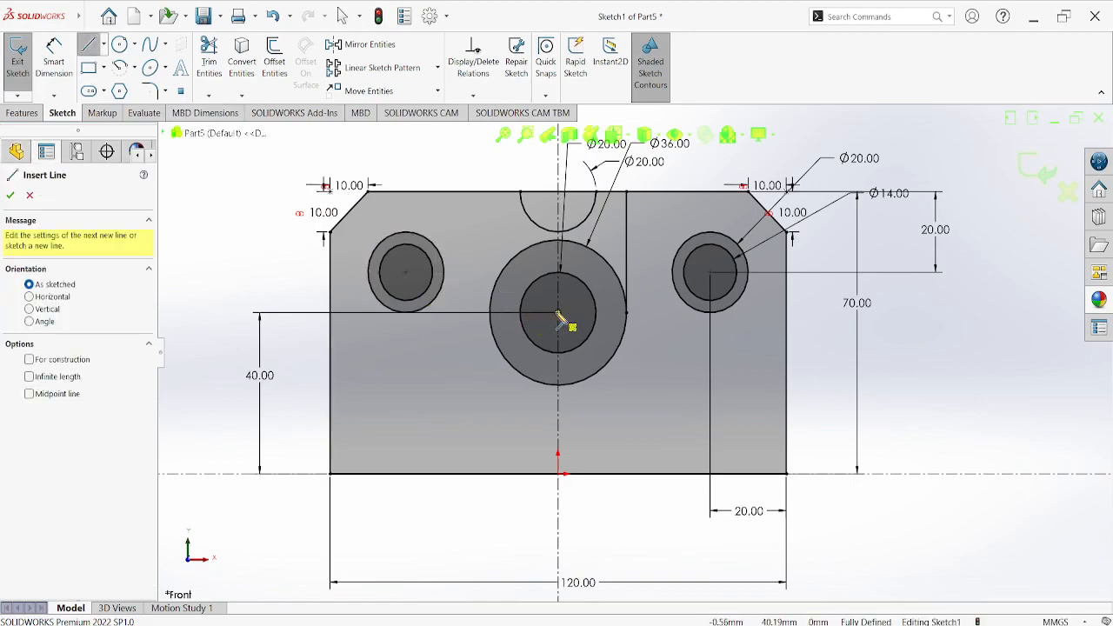
{"action": "left_click", "coordinate": [490, 313]}
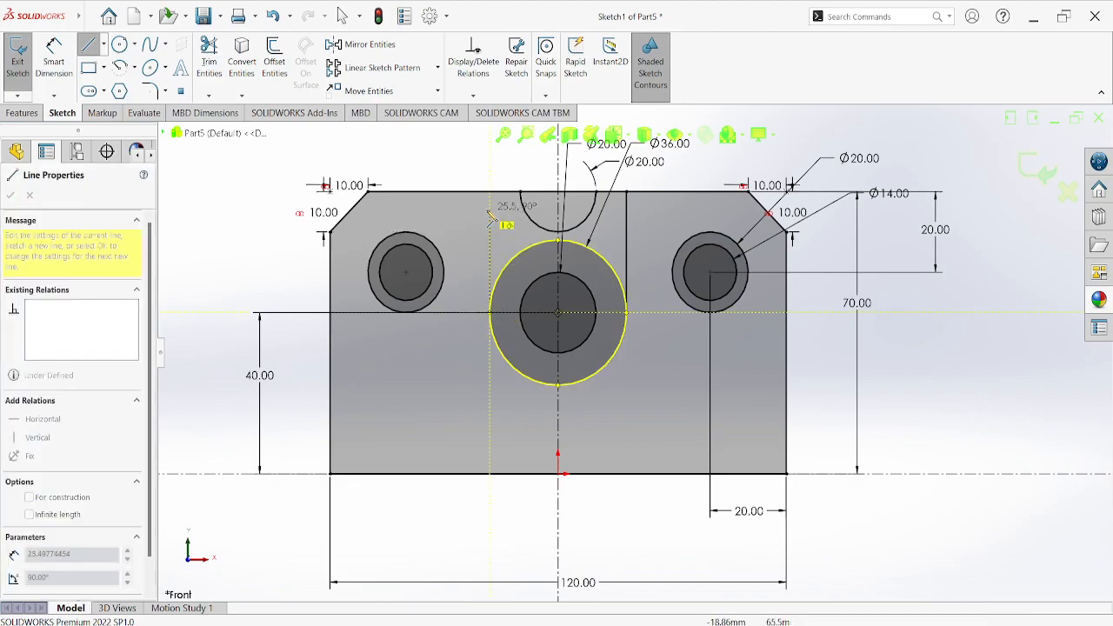
{"action": "right_click", "coordinate": [452, 167]}
{"action": "left_click", "coordinate": [478, 173]}
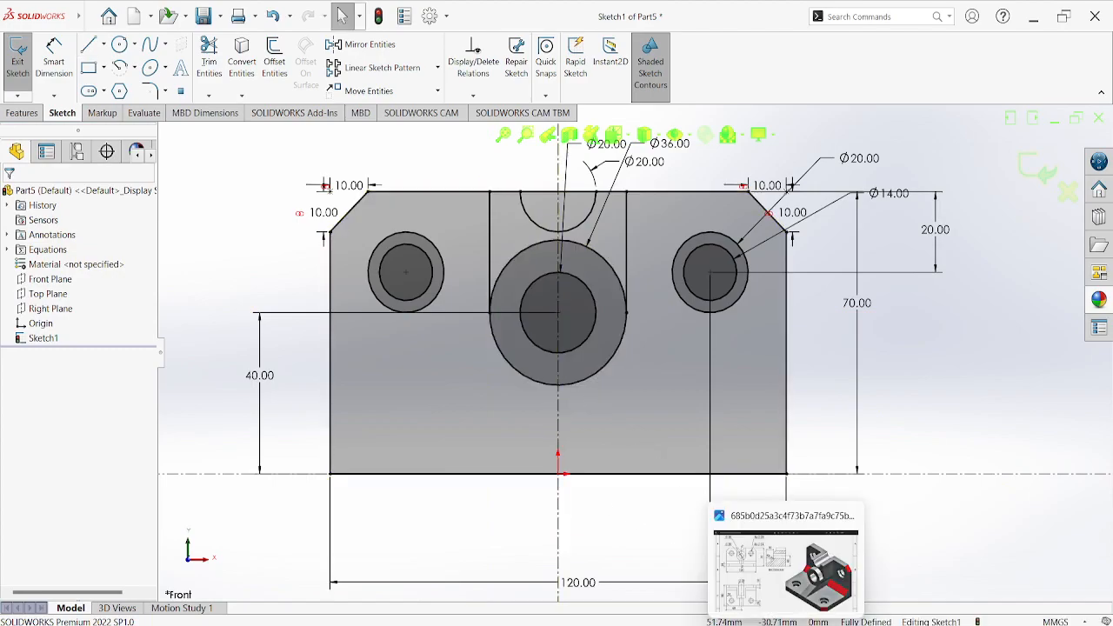
- Check the reference drawing and draw a vertical line about 22.7 mm long from the bottom edge to the 36 mm circle, left of the centerline
{"action": "left_click", "coordinate": [786, 623]}
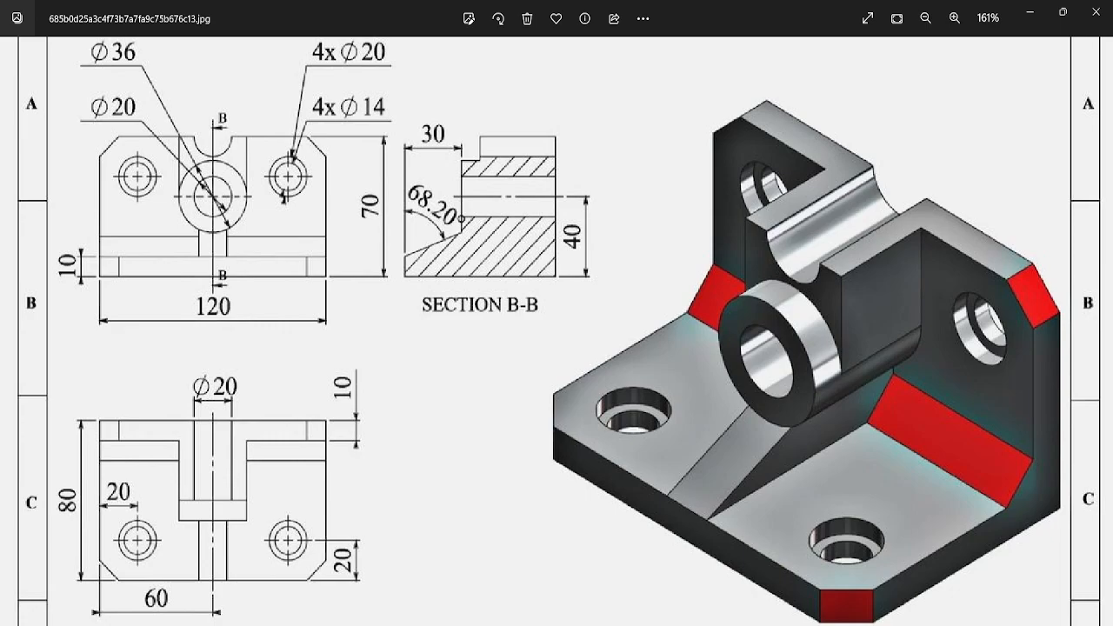
{"action": "scroll", "coordinate": [244, 251], "scroll_direction": "down", "scroll_amount": 1, "text": "ctrl"}
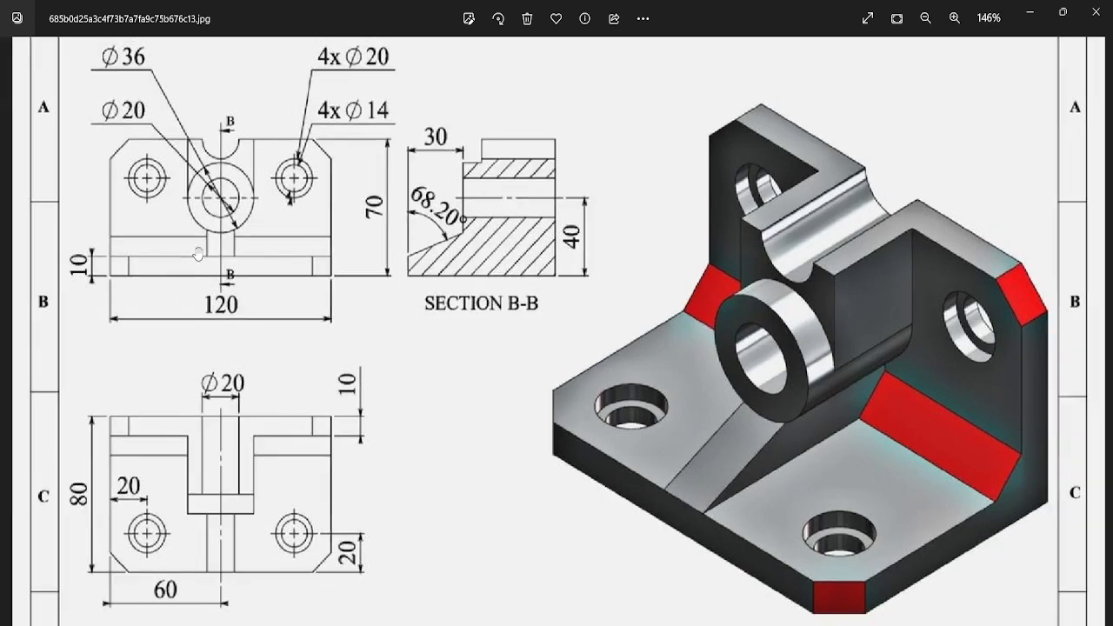
{"action": "scroll", "coordinate": [244, 270], "scroll_direction": "up", "scroll_amount": 1, "text": "ctrl"}
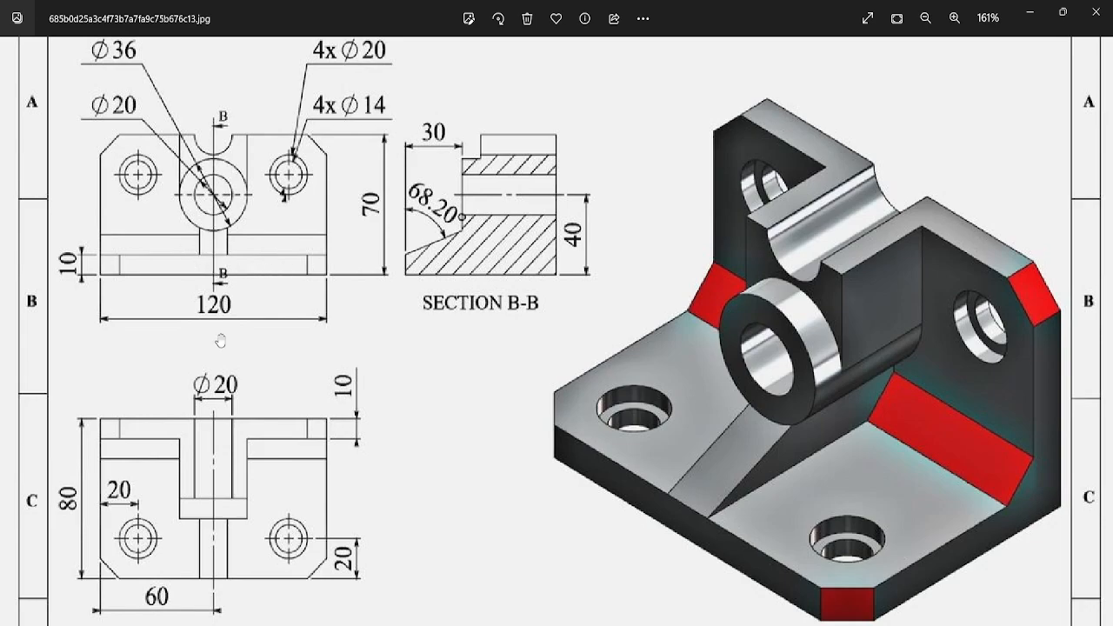
{"action": "scroll", "coordinate": [230, 463], "scroll_direction": "down", "scroll_amount": 2}
{"action": "scroll", "coordinate": [235, 456], "scroll_direction": "up", "scroll_amount": 2}
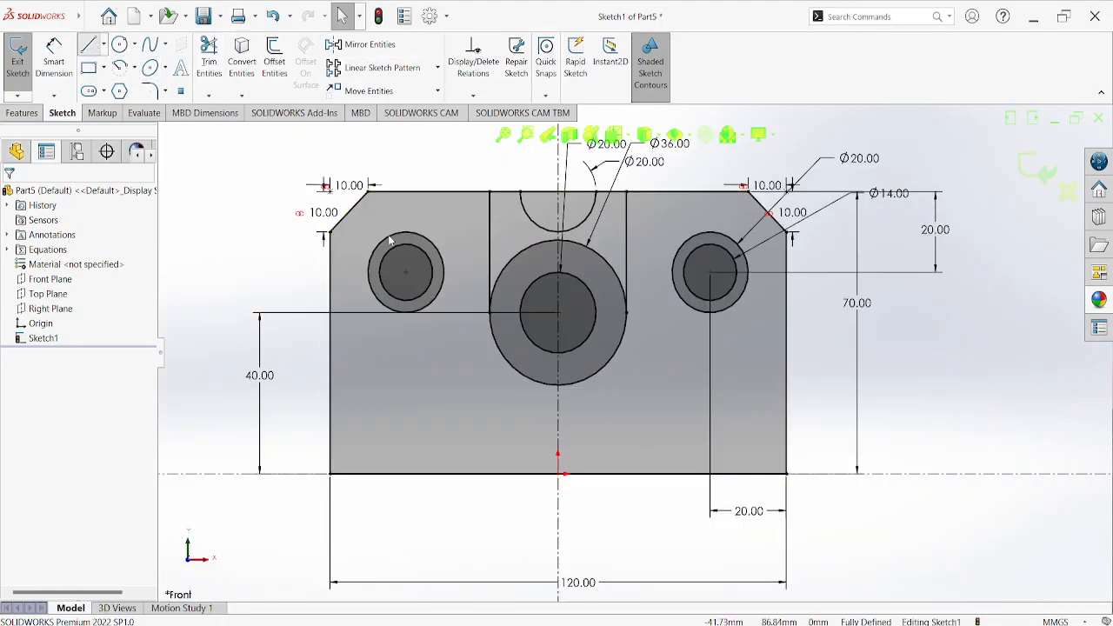
{"action": "left_click", "coordinate": [88, 44]}
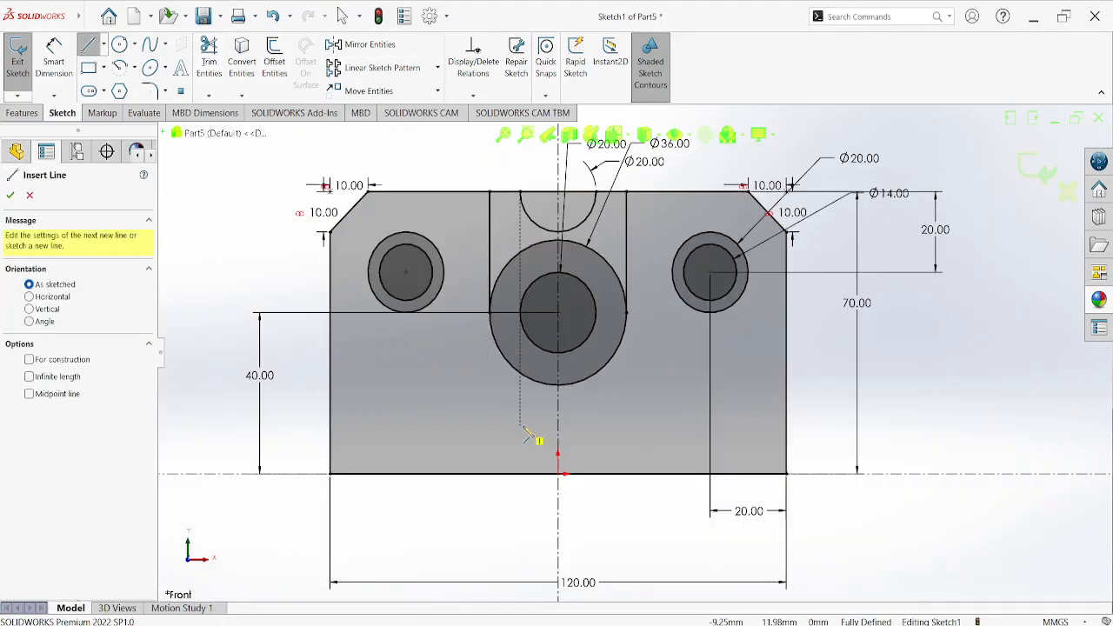
{"action": "left_click", "coordinate": [544, 474]}
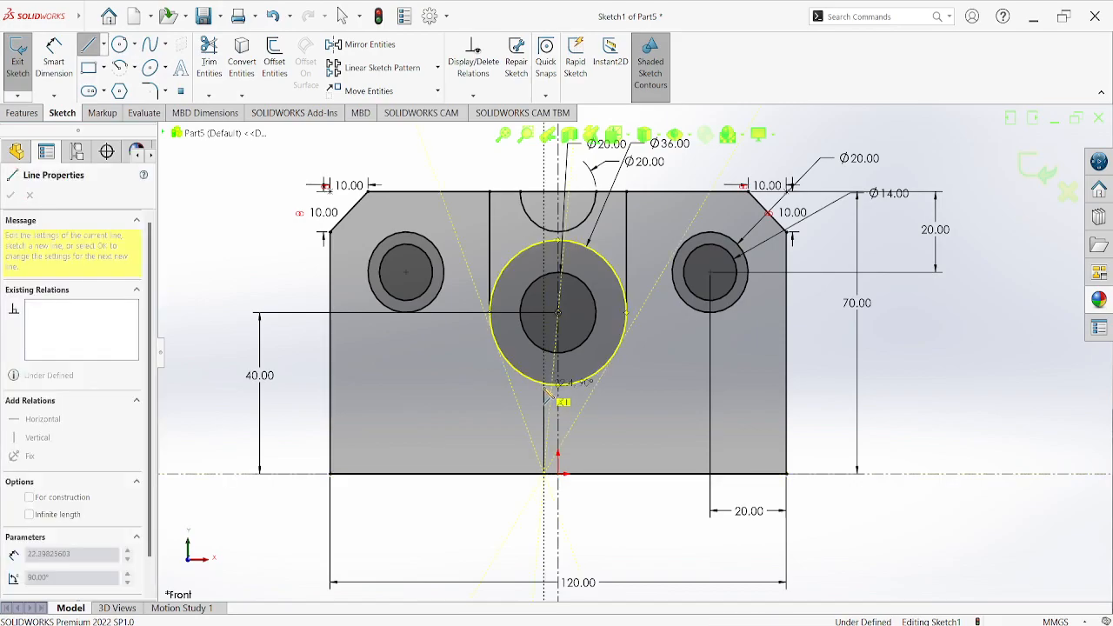
{"action": "left_click", "coordinate": [544, 385]}
{"action": "right_click", "coordinate": [487, 407]}
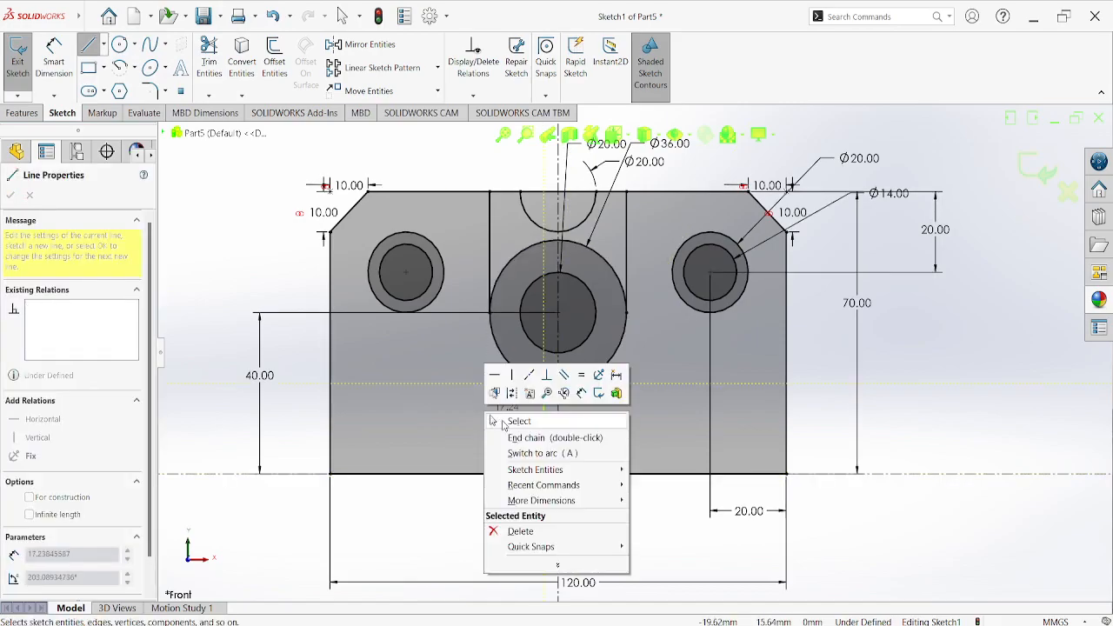
{"action": "left_click", "coordinate": [504, 421]}
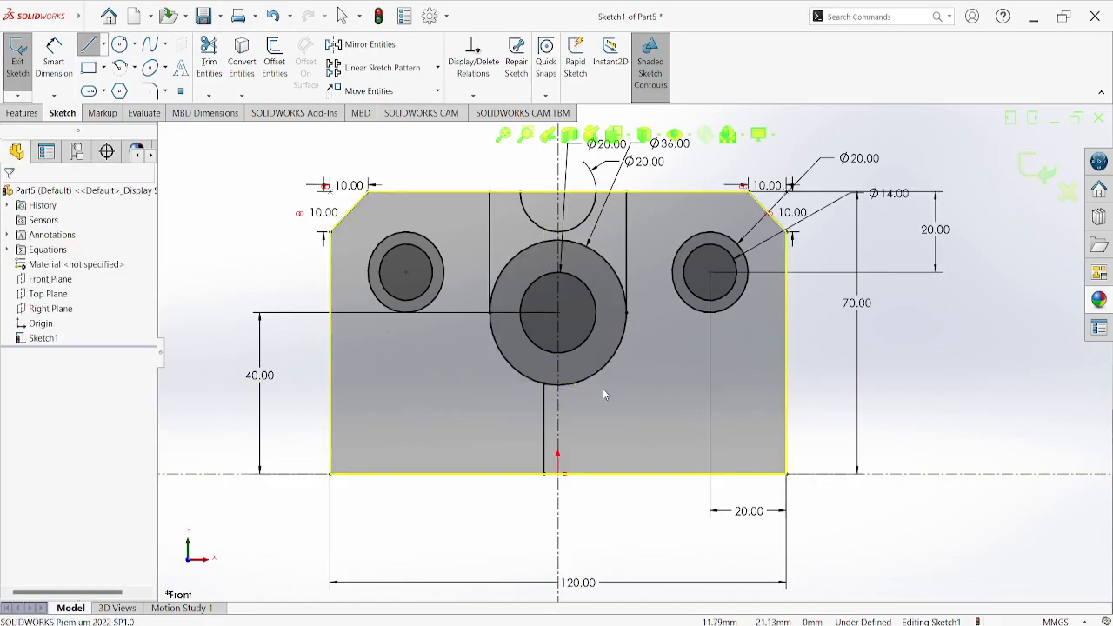
- Draw a second vertical rib line from the bottom edge to the 36 mm circle, right of the centerline and about 8.7 mm from the first
{"action": "left_click", "coordinate": [576, 474]}
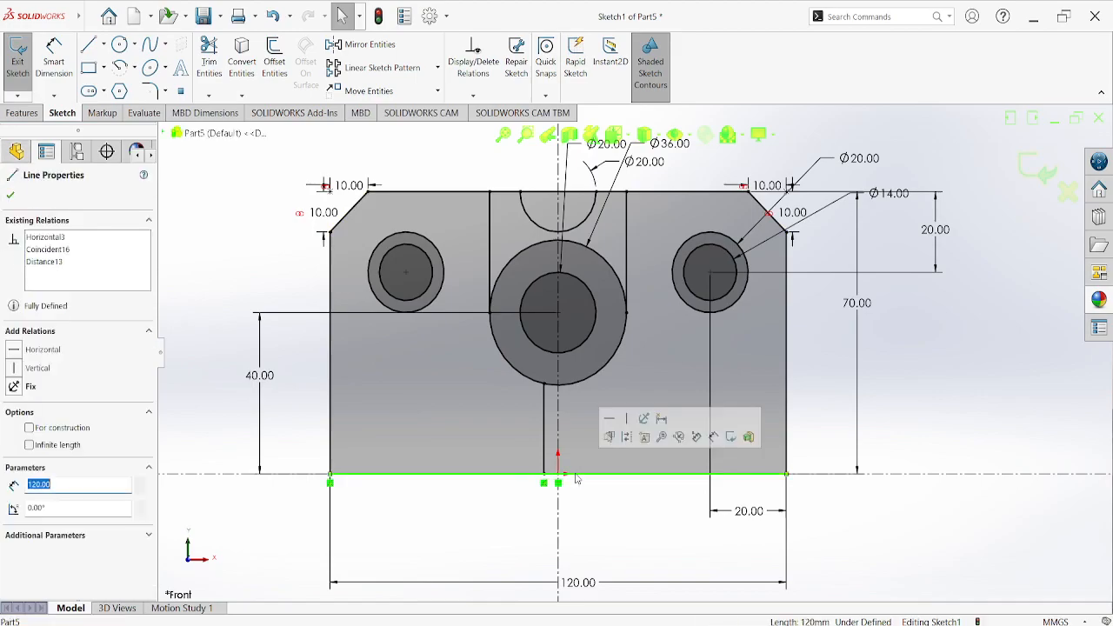
{"action": "left_click", "coordinate": [88, 44]}
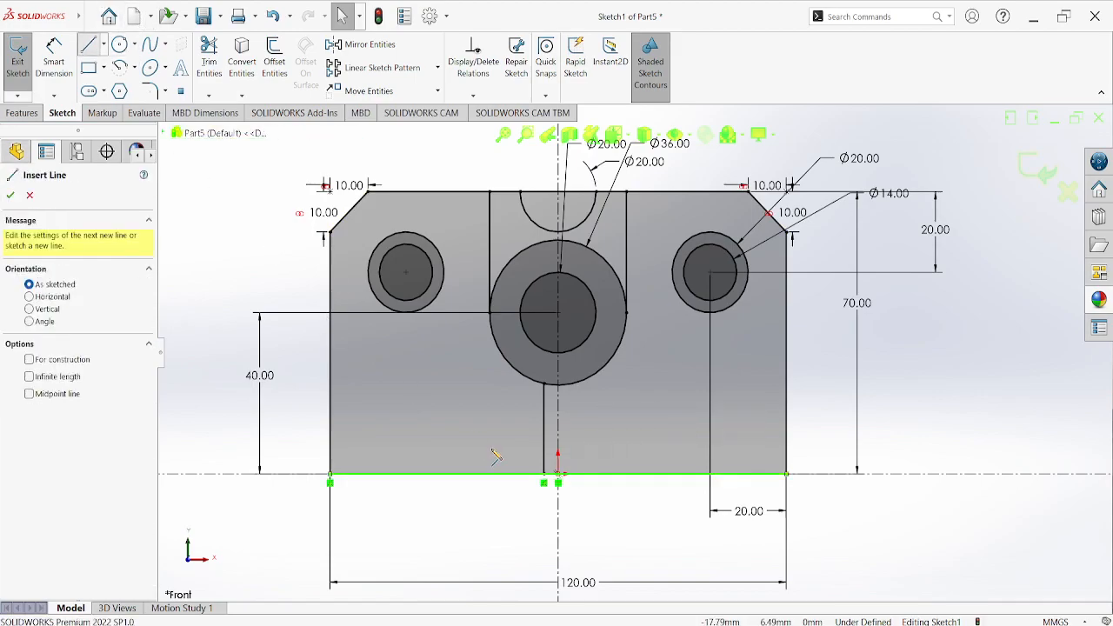
{"action": "left_click", "coordinate": [576, 475]}
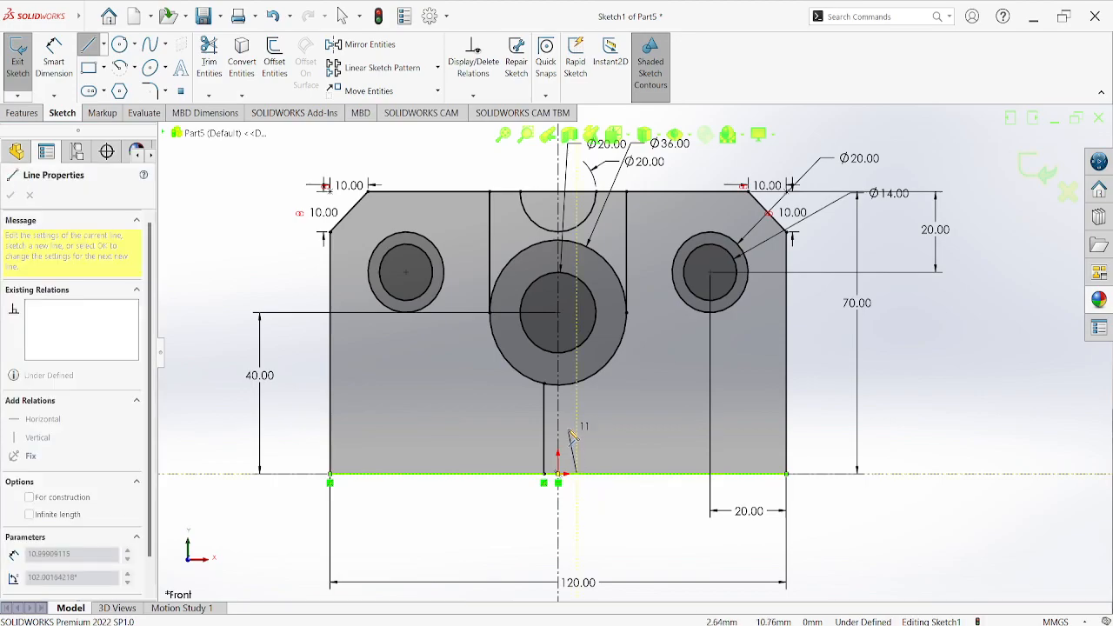
{"action": "left_click", "coordinate": [576, 384]}
{"action": "right_click", "coordinate": [456, 367]}
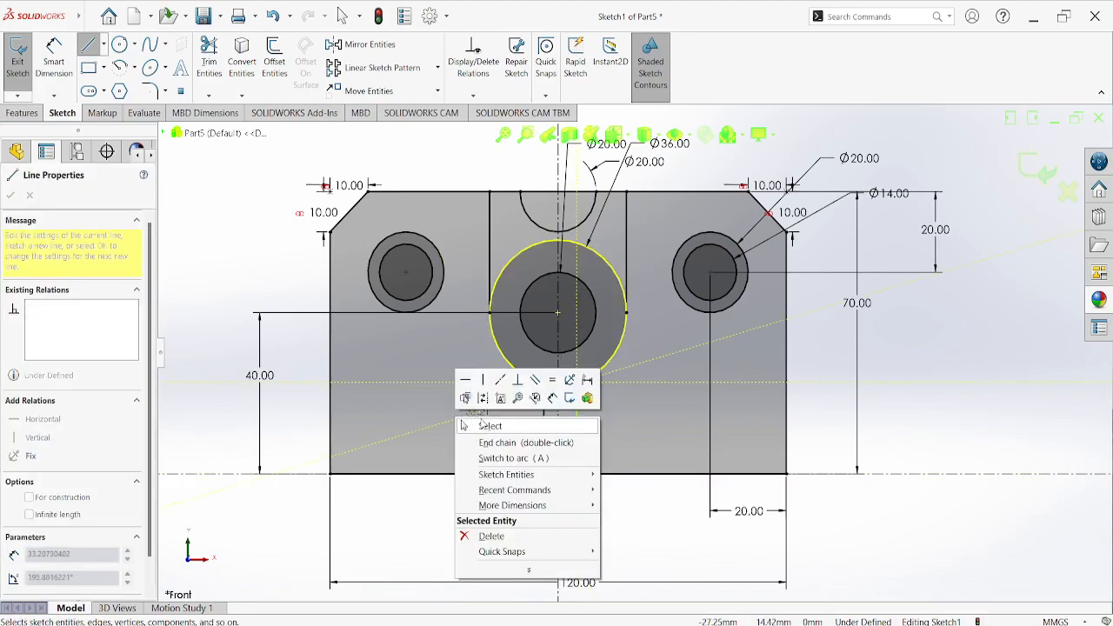
{"action": "left_click", "coordinate": [483, 432]}
{"action": "left_click", "coordinate": [613, 425]}
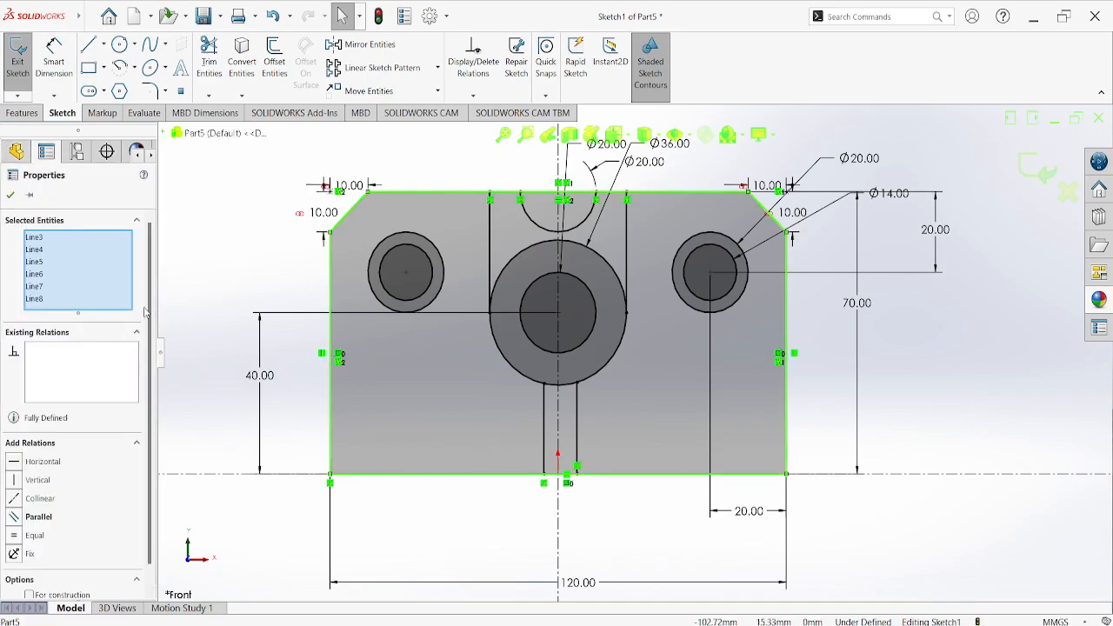
{"action": "key", "text": "Escape"}
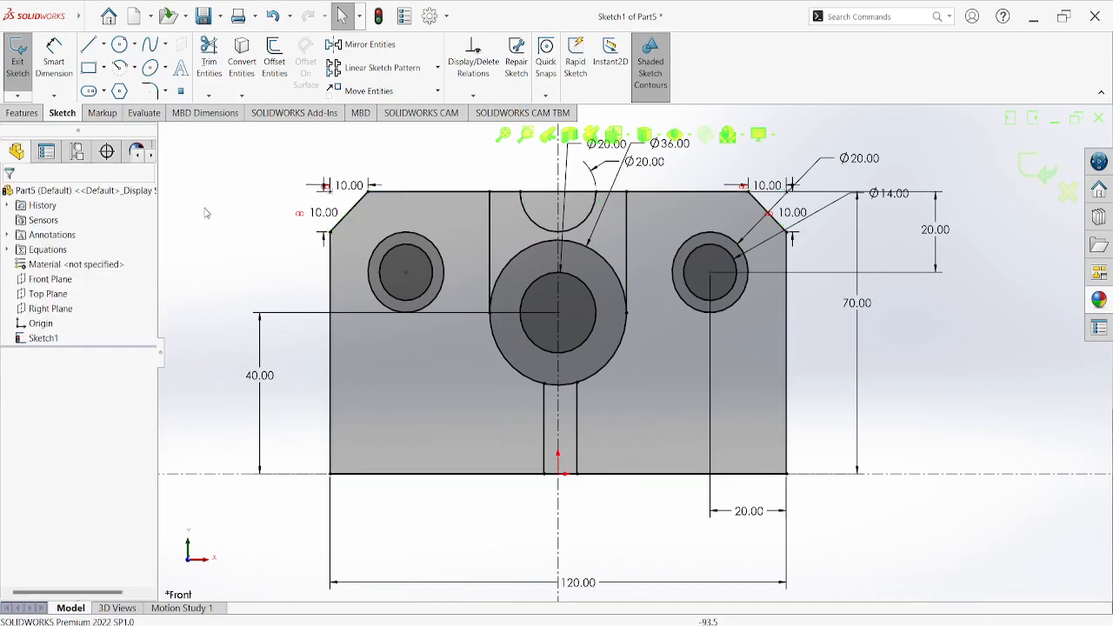
- Try to make the two rib lines collinear with the vertical centerline, and undo the relation
{"action": "left_click", "coordinate": [544, 428]}
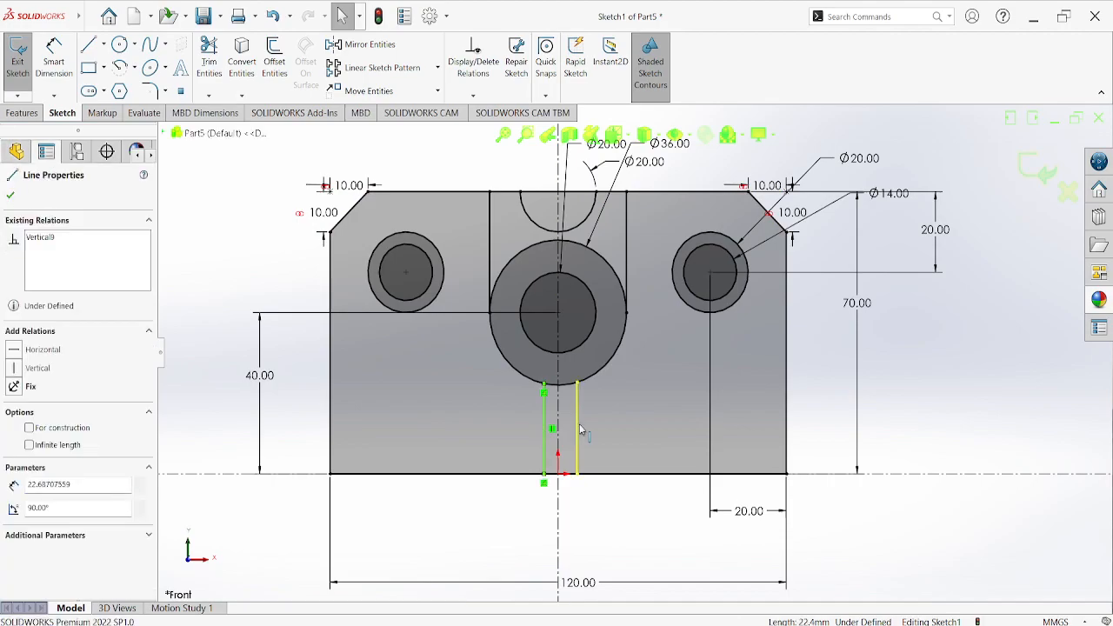
{"action": "left_click", "coordinate": [578, 428], "text": "ctrl"}
{"action": "left_click", "coordinate": [558, 407], "text": "ctrl"}
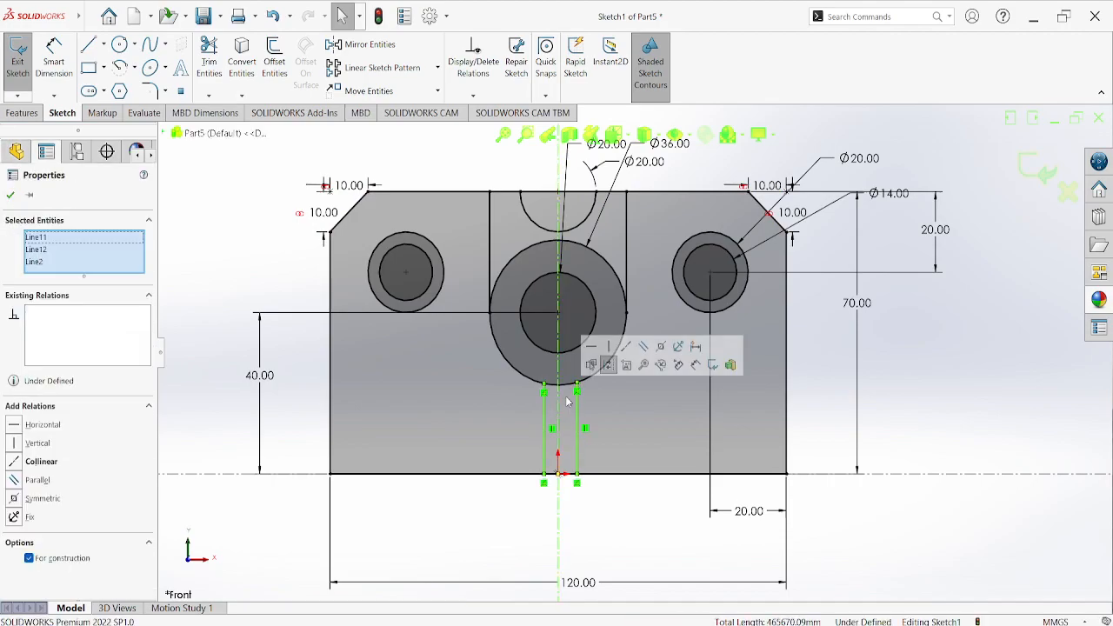
{"action": "left_click", "coordinate": [627, 347]}
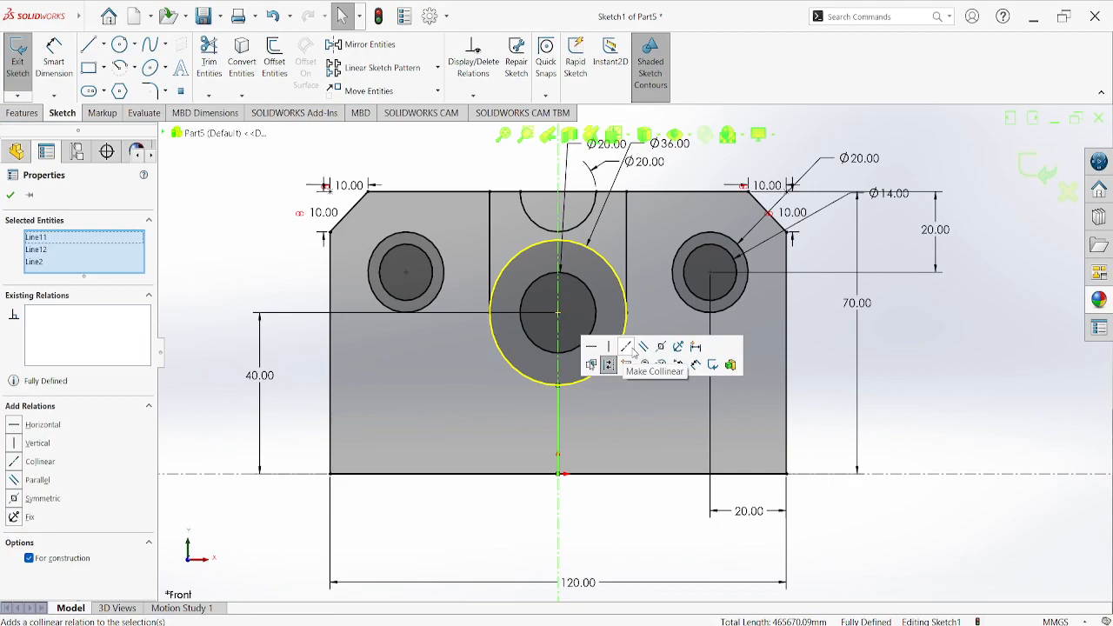
{"action": "left_click", "coordinate": [592, 529]}
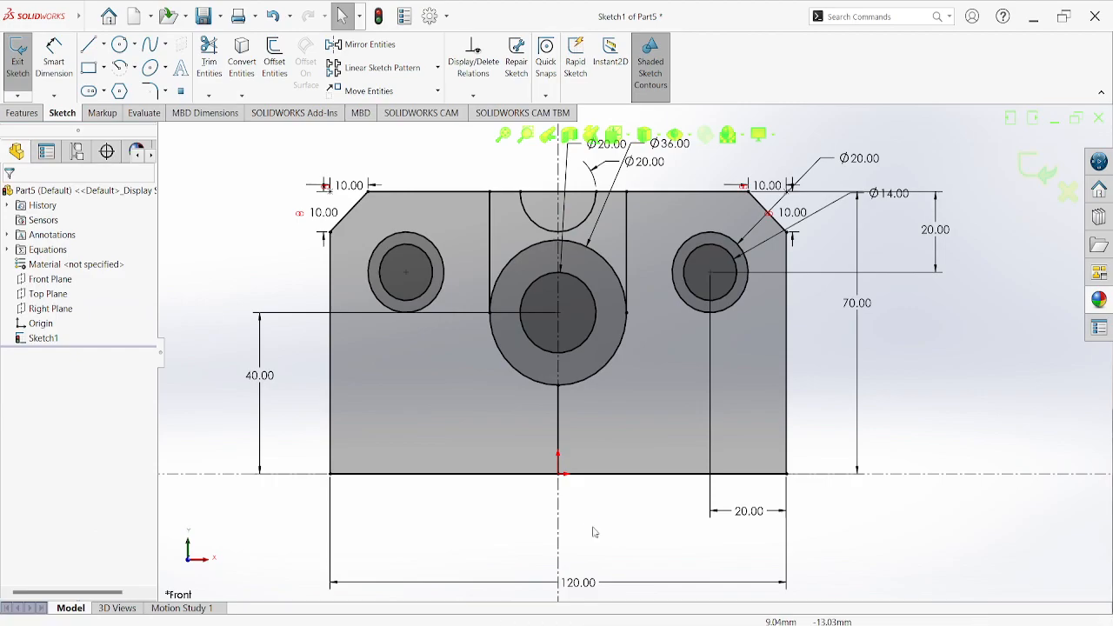
{"action": "key", "text": "ctrl+z"}
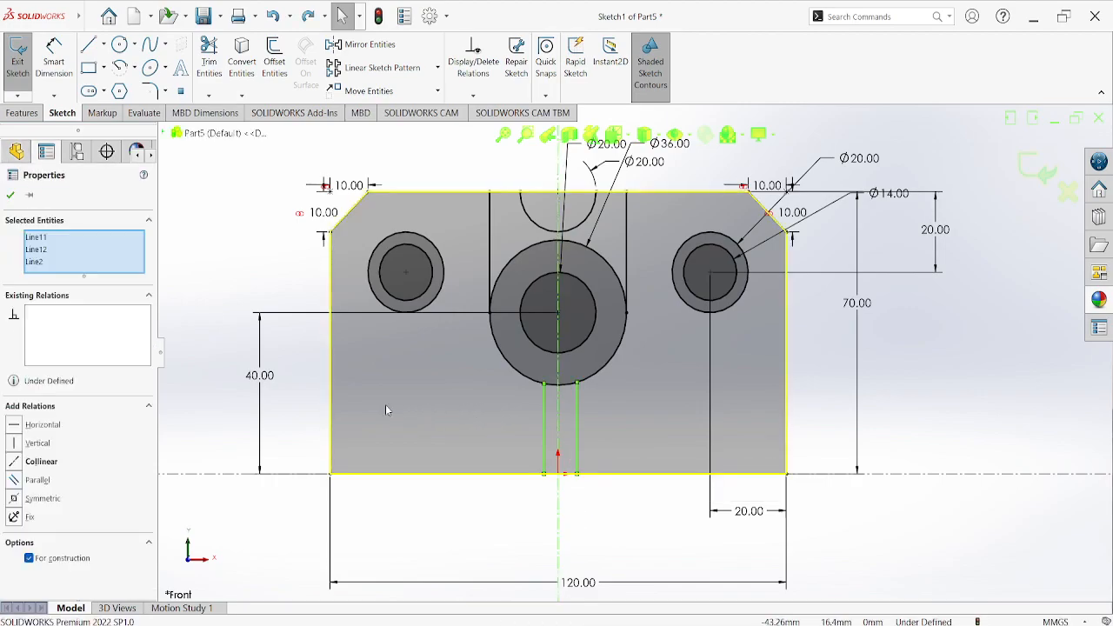
- Dimension the distance between the two vertical rib lines below the plate and set it to 15 mm
{"action": "left_click", "coordinate": [55, 59]}
{"action": "left_click", "coordinate": [544, 431]}
{"action": "left_click", "coordinate": [577, 424]}
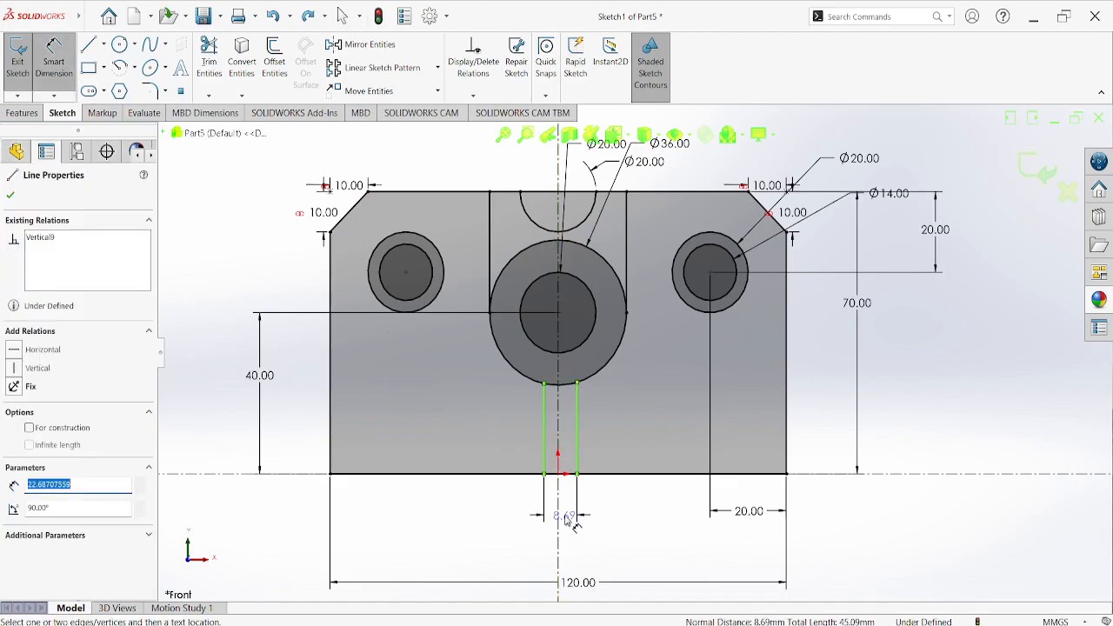
{"action": "left_click", "coordinate": [566, 516]}
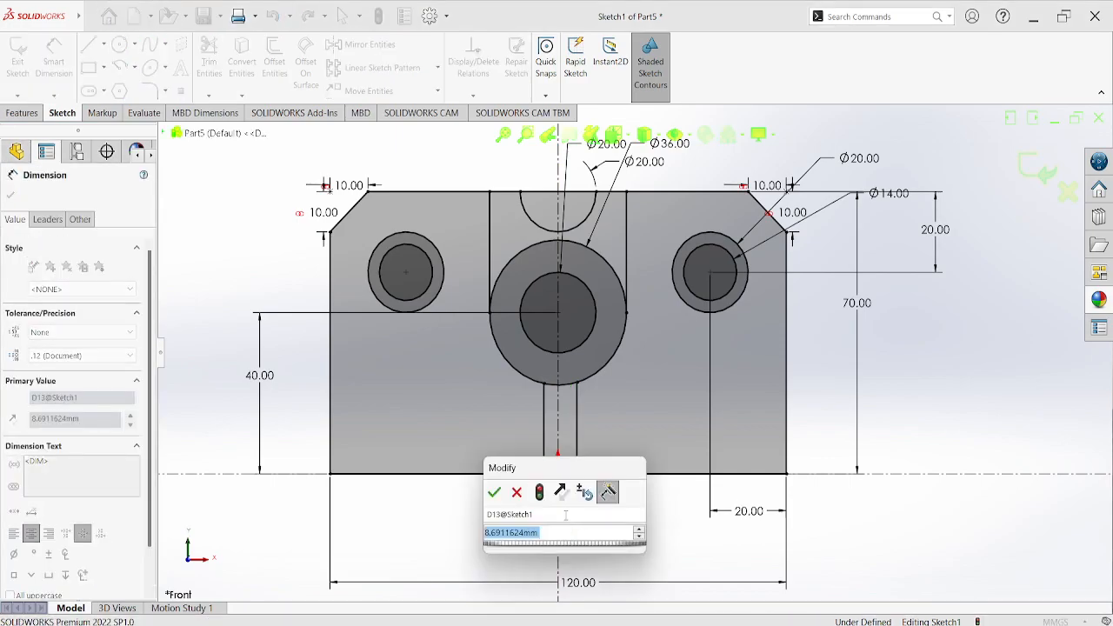
{"action": "type", "text": "15"}
{"action": "key", "text": "Return"}
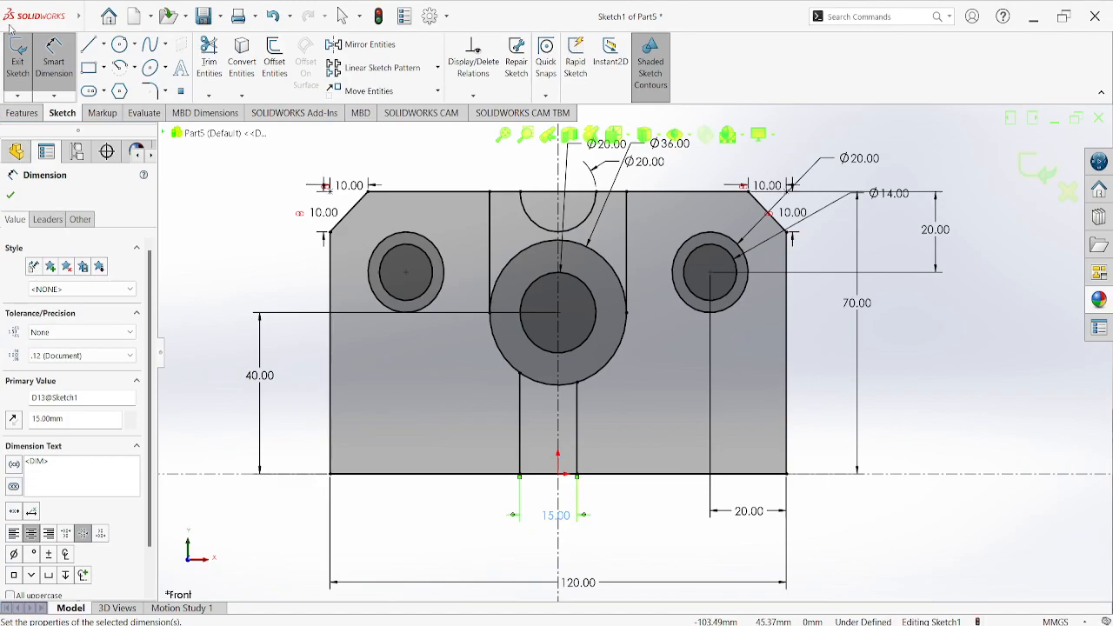
- Try again to constrain both rib lines to the vertical centerline with a sketch relation, and undo it
{"action": "left_click", "coordinate": [519, 429]}
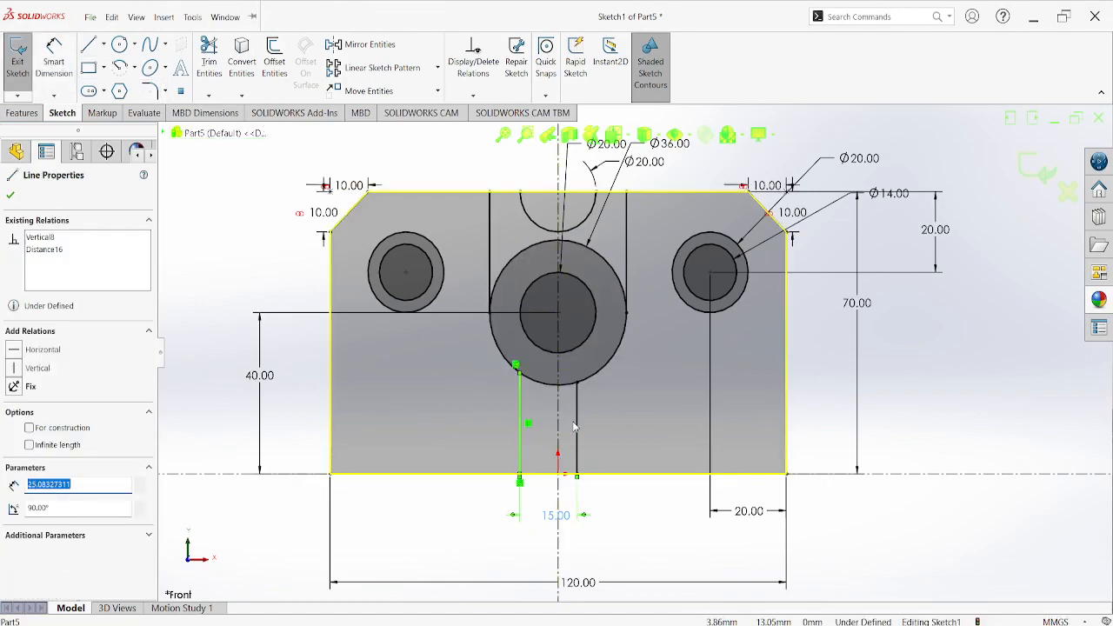
{"action": "left_click", "coordinate": [577, 420], "text": "ctrl"}
{"action": "left_click", "coordinate": [558, 406], "text": "ctrl"}
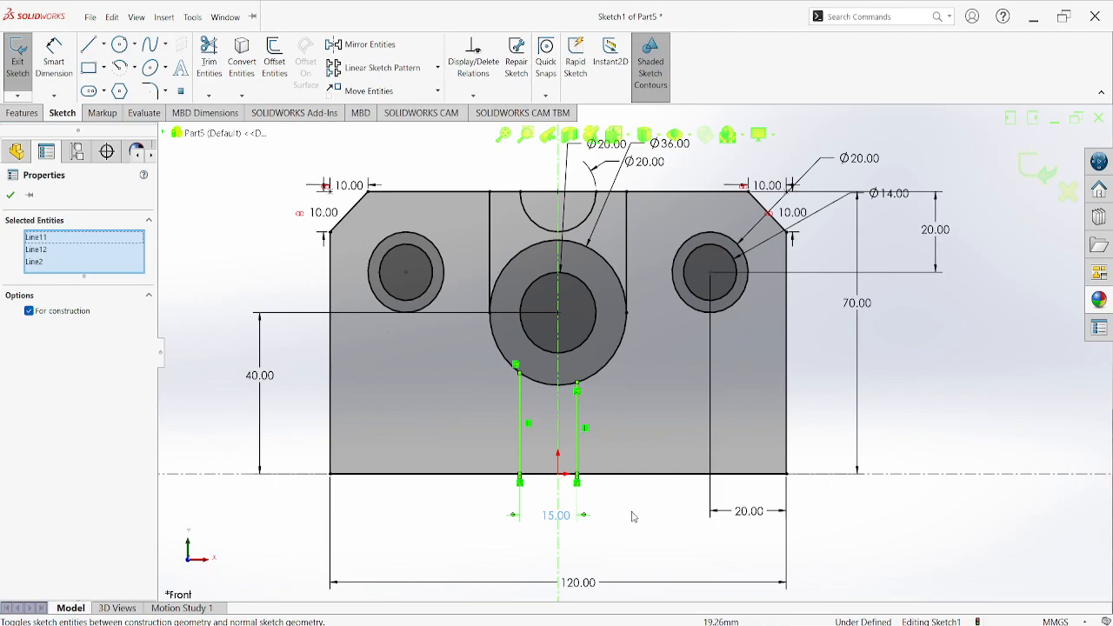
{"action": "left_click", "coordinate": [205, 201]}
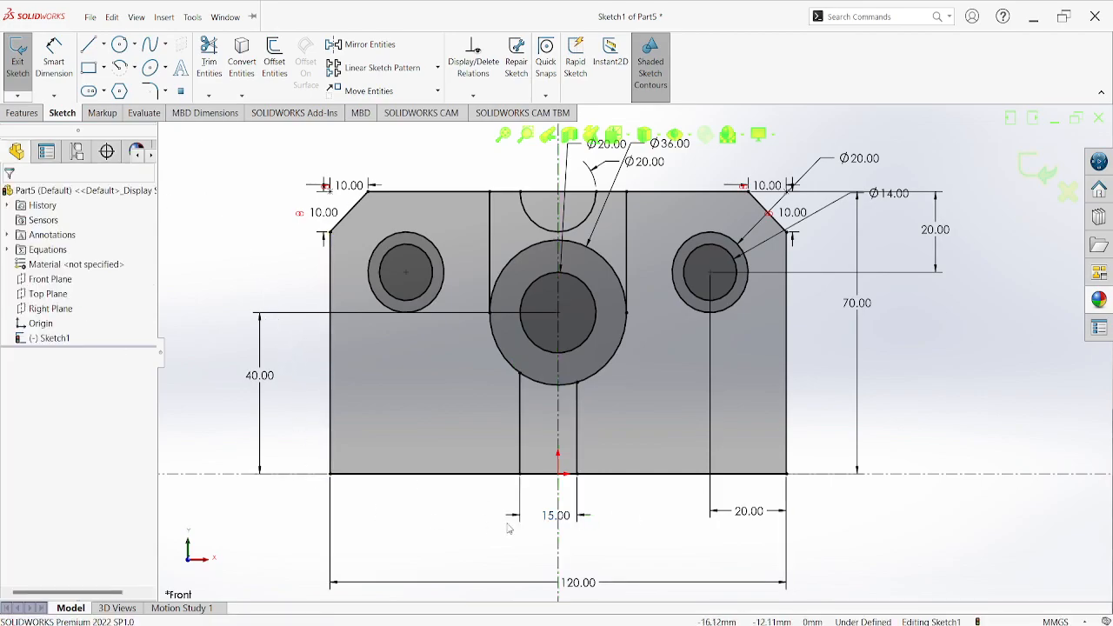
{"action": "left_click", "coordinate": [575, 417]}
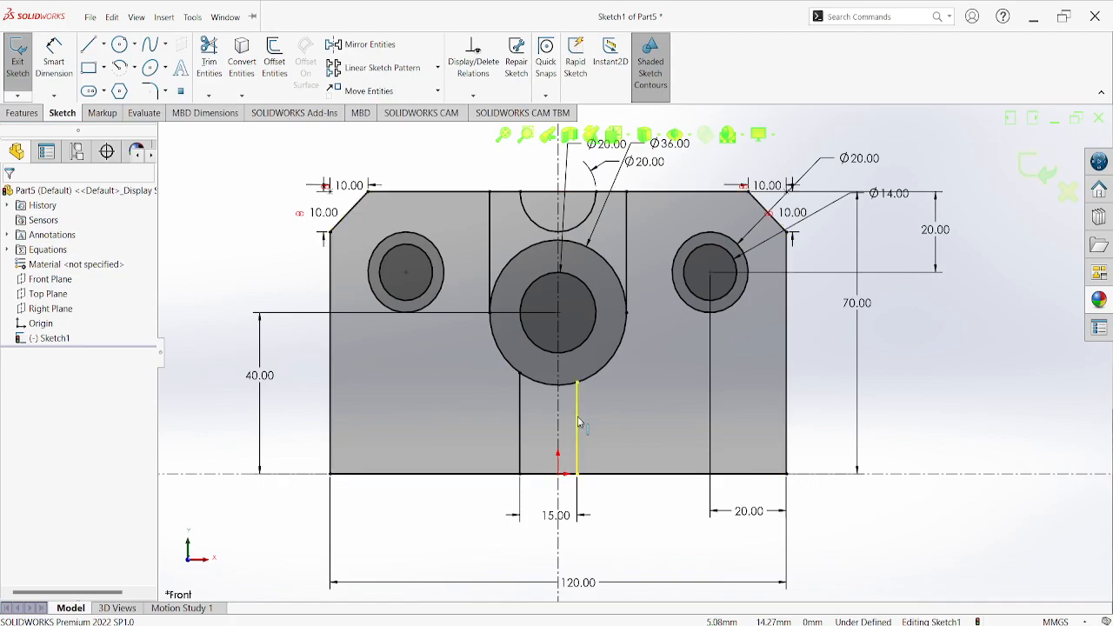
{"action": "left_click", "coordinate": [520, 416], "text": "ctrl"}
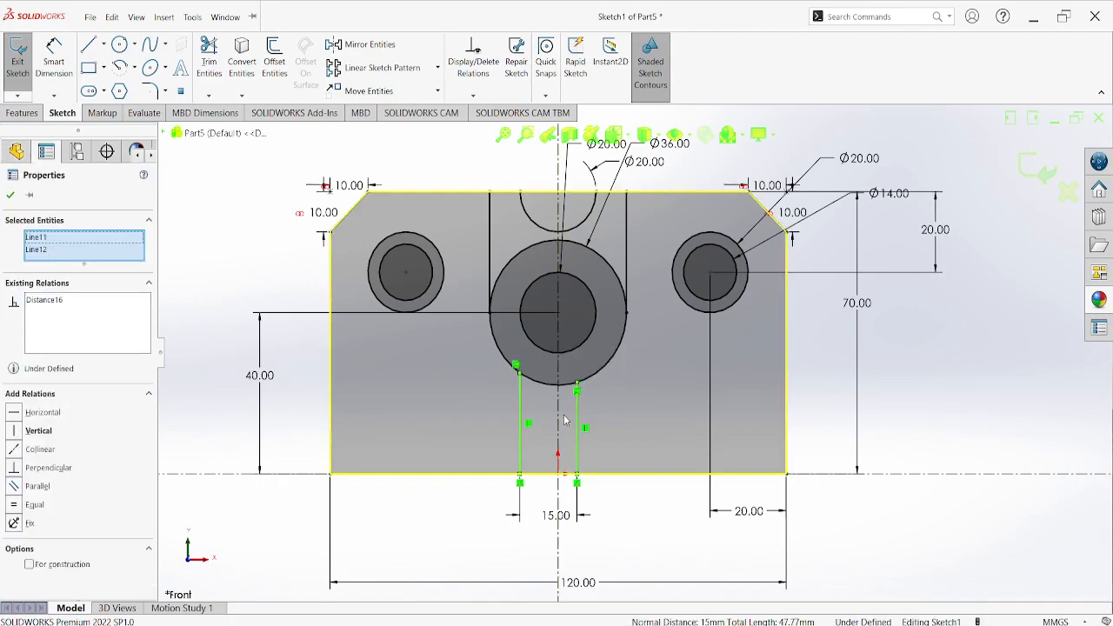
{"action": "left_click", "coordinate": [558, 418], "text": "ctrl"}
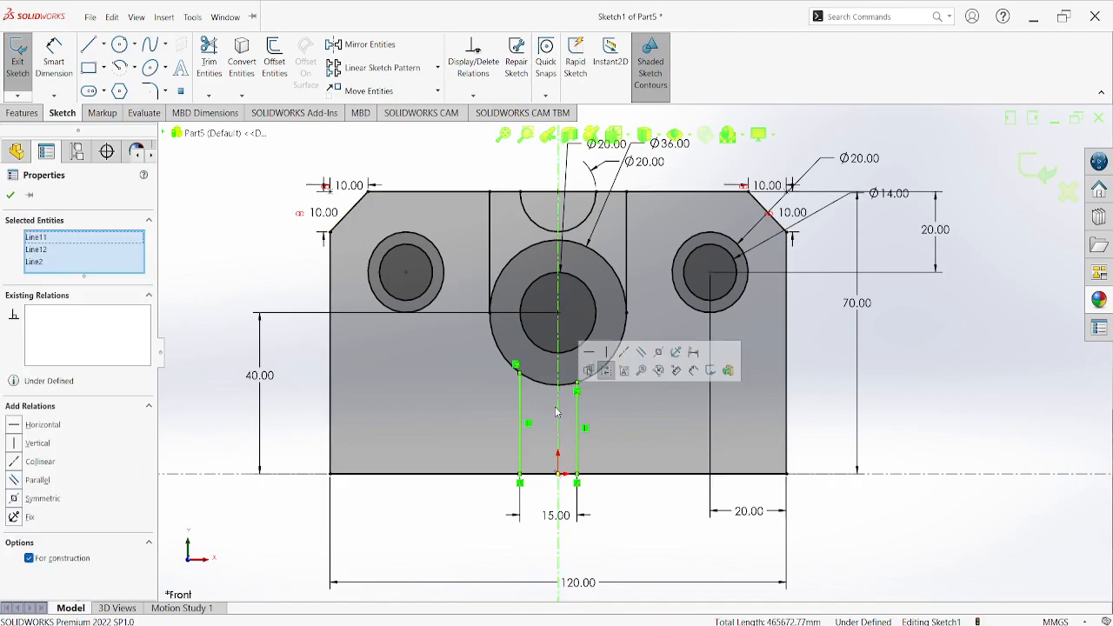
{"action": "left_click", "coordinate": [606, 369]}
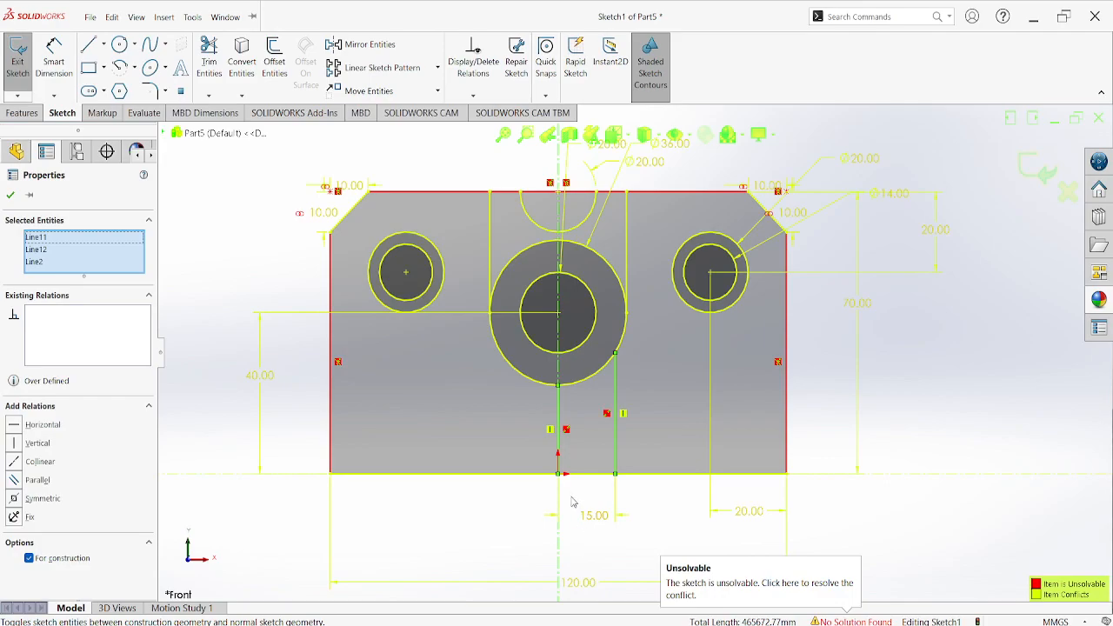
{"action": "key", "text": "ctrl+z"}
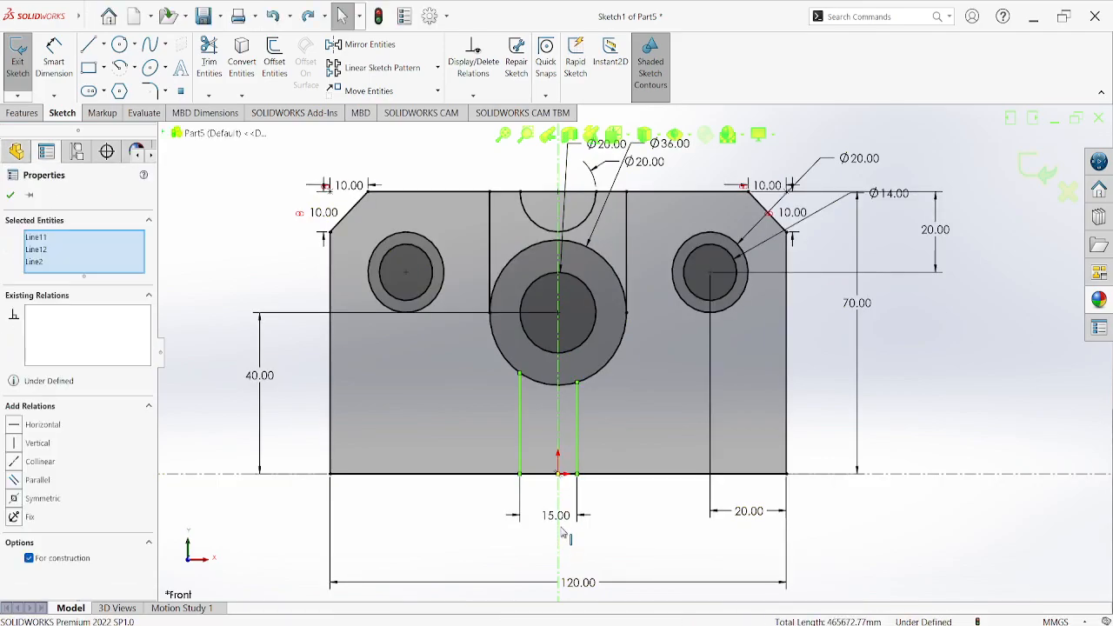
- Dimension the left rib line from the vertical centerline and set the distance to 7.5 mm, centering the rib
{"action": "left_click", "coordinate": [54, 61]}
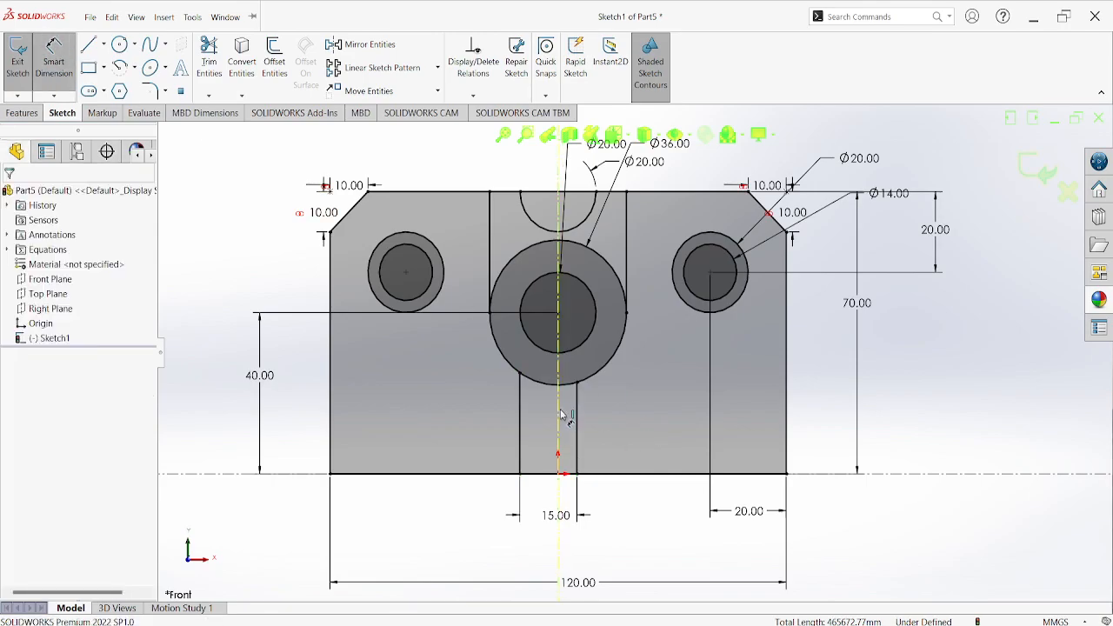
{"action": "left_click", "coordinate": [522, 422]}
{"action": "left_click", "coordinate": [521, 422]}
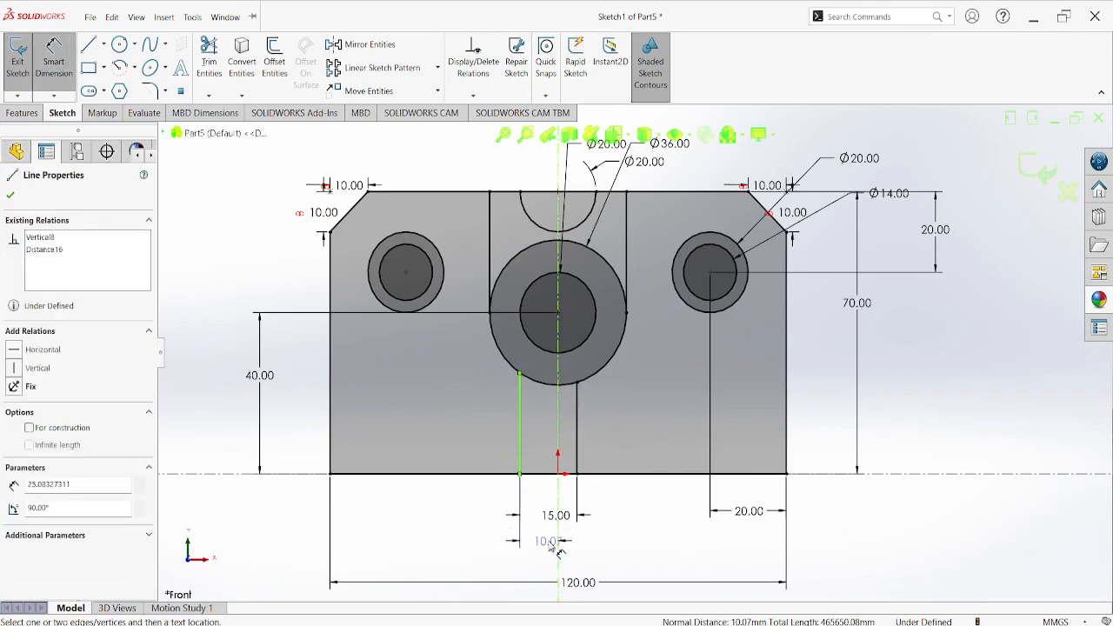
{"action": "left_click", "coordinate": [547, 540]}
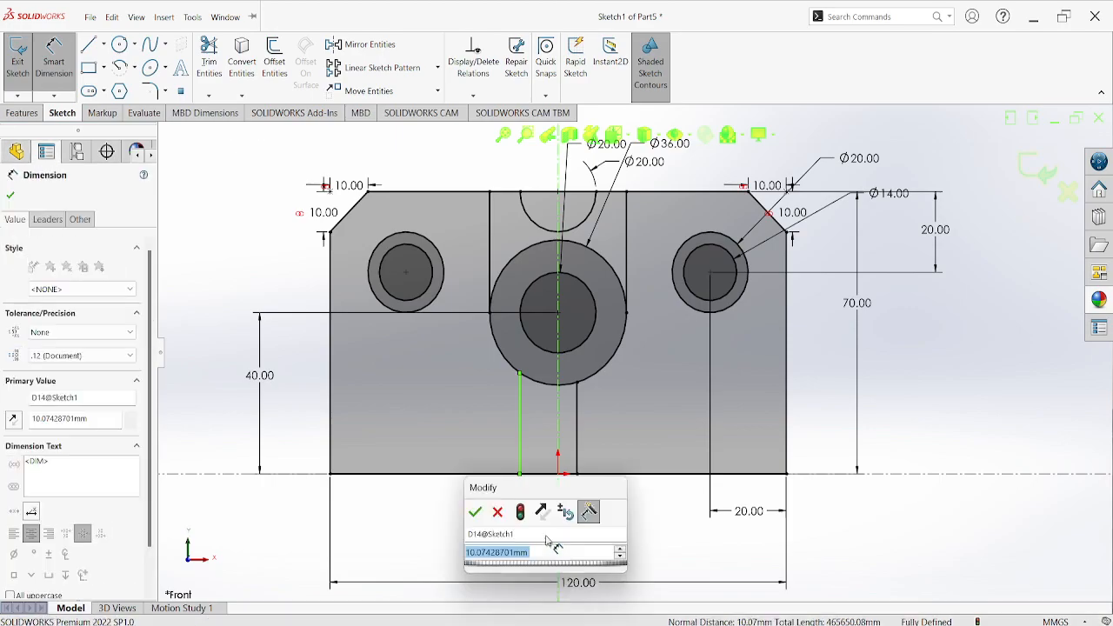
{"action": "type", "text": "7.5"}
{"action": "key", "text": "Return"}
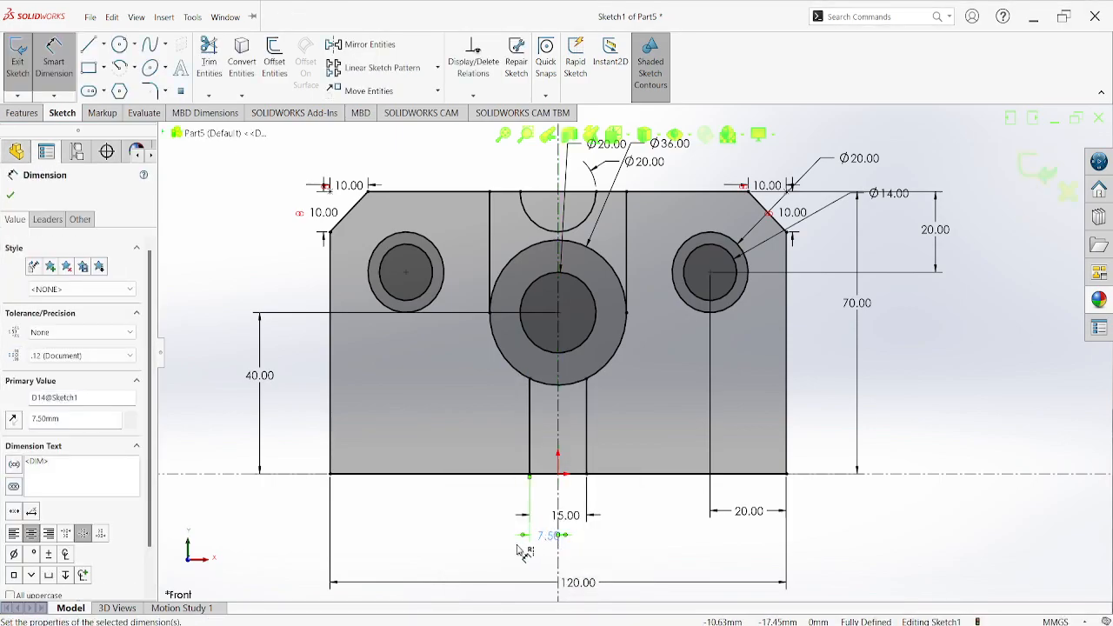
{"action": "scroll", "coordinate": [539, 387], "scroll_direction": "down", "scroll_amount": 4}
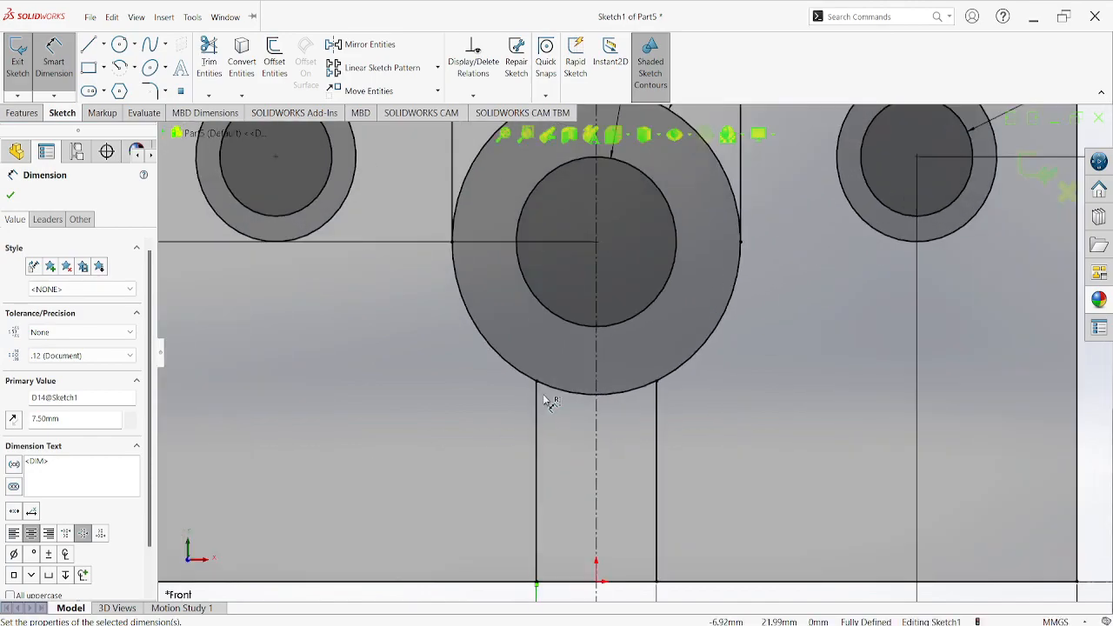
- Inspect how the left rib line meets the 36 mm boss circle and which relations the two entities share
{"action": "scroll", "coordinate": [548, 400], "scroll_direction": "up", "scroll_amount": 4}
{"action": "scroll", "coordinate": [360, 293], "scroll_direction": "down", "scroll_amount": 2}
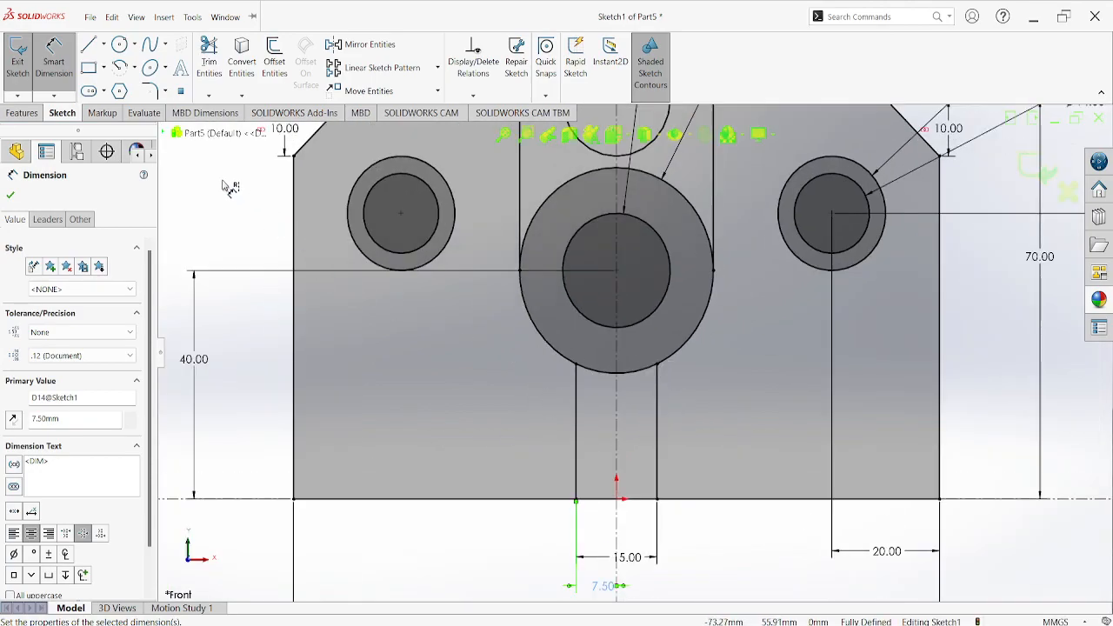
{"action": "left_click", "coordinate": [223, 185]}
{"action": "left_click", "coordinate": [59, 66]}
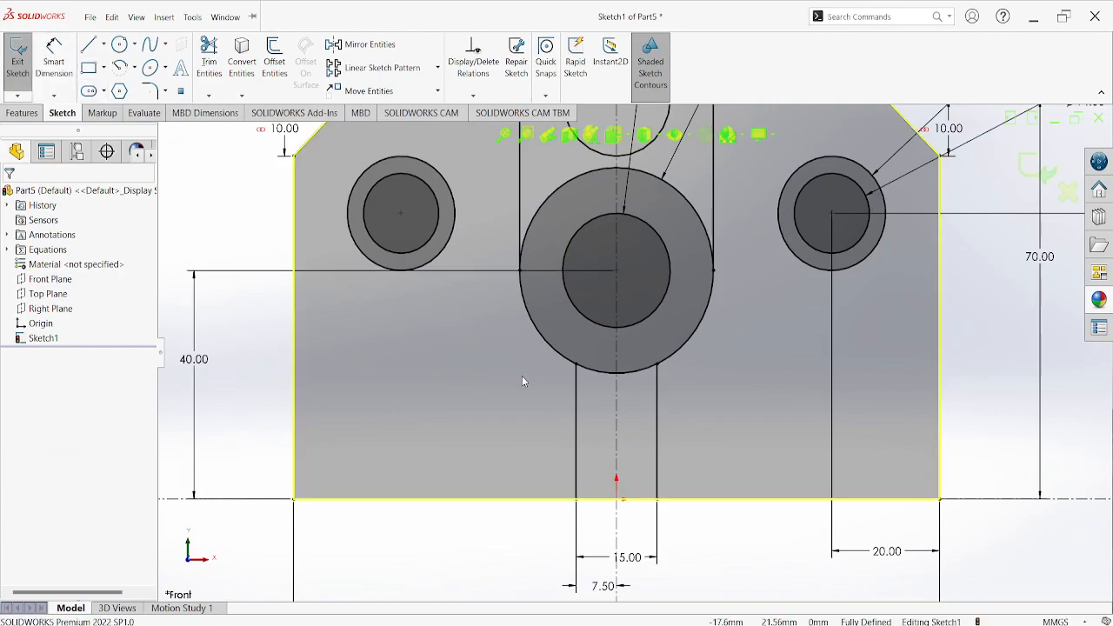
{"action": "scroll", "coordinate": [523, 381], "scroll_direction": "down", "scroll_amount": 4}
{"action": "left_click", "coordinate": [670, 341]}
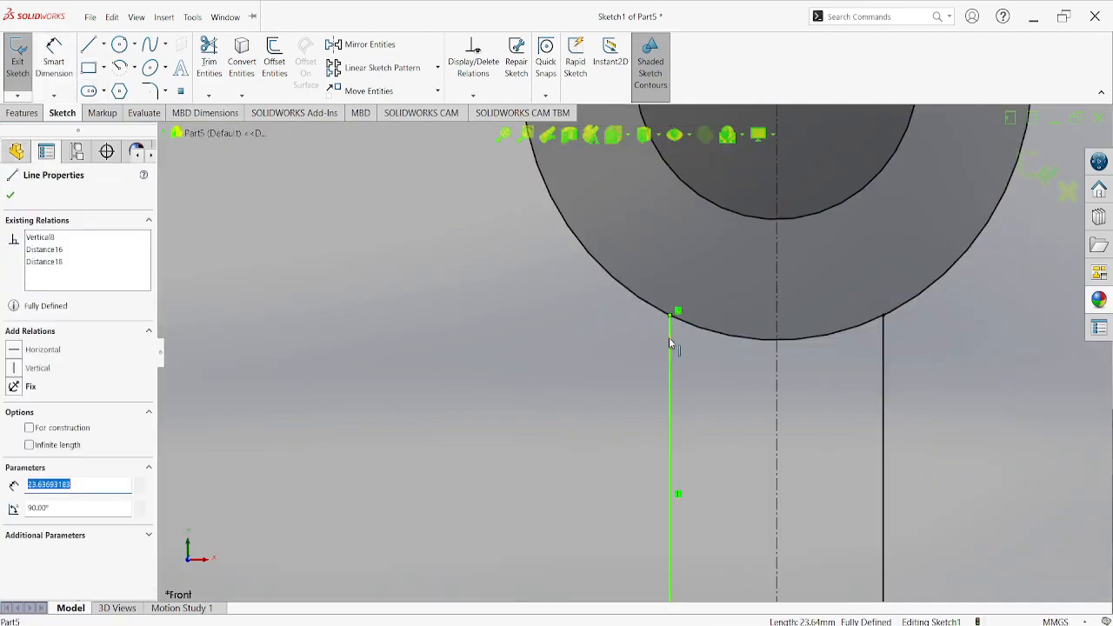
{"action": "left_click", "coordinate": [698, 331], "text": "ctrl"}
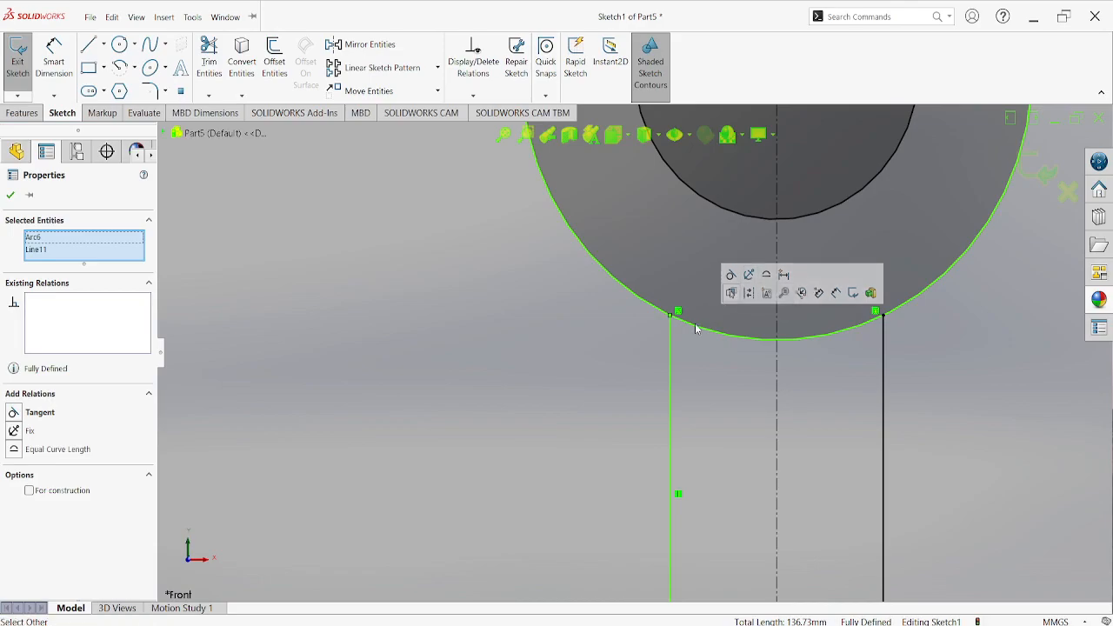
{"action": "key", "text": "f"}
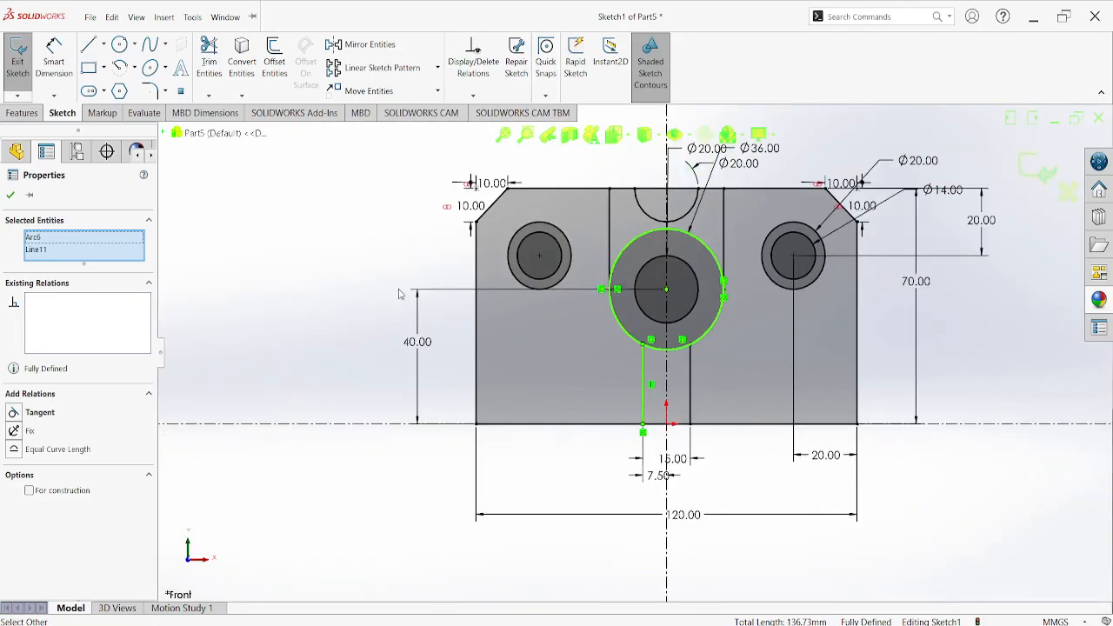
{"action": "left_click", "coordinate": [321, 228]}
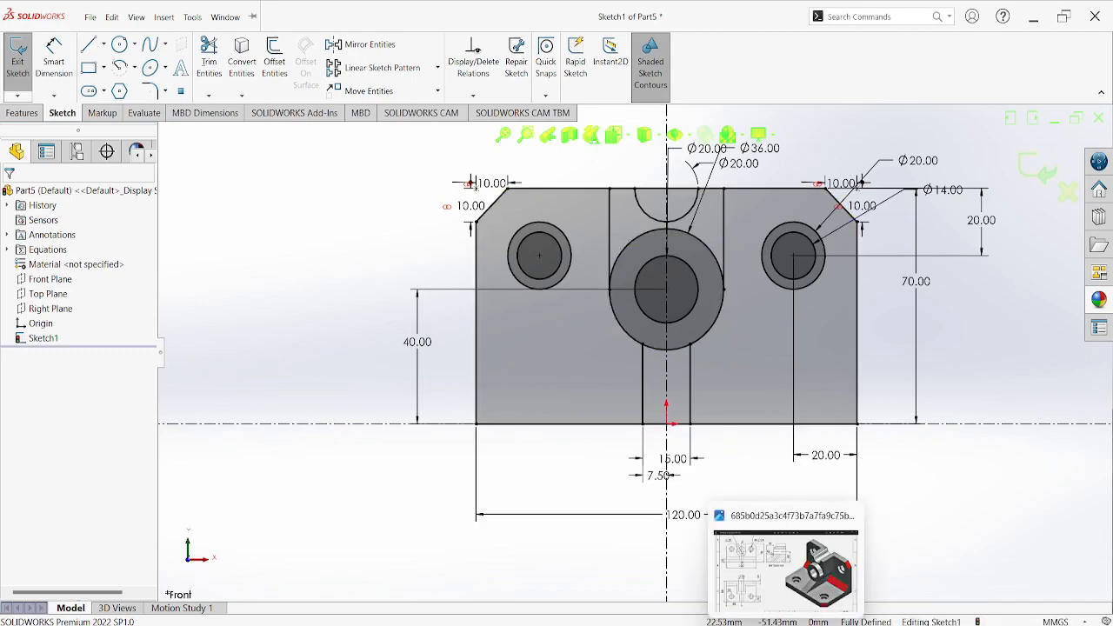
- Compare the sketch with the reference drawing and exit the sketch
{"action": "left_click", "coordinate": [785, 625]}
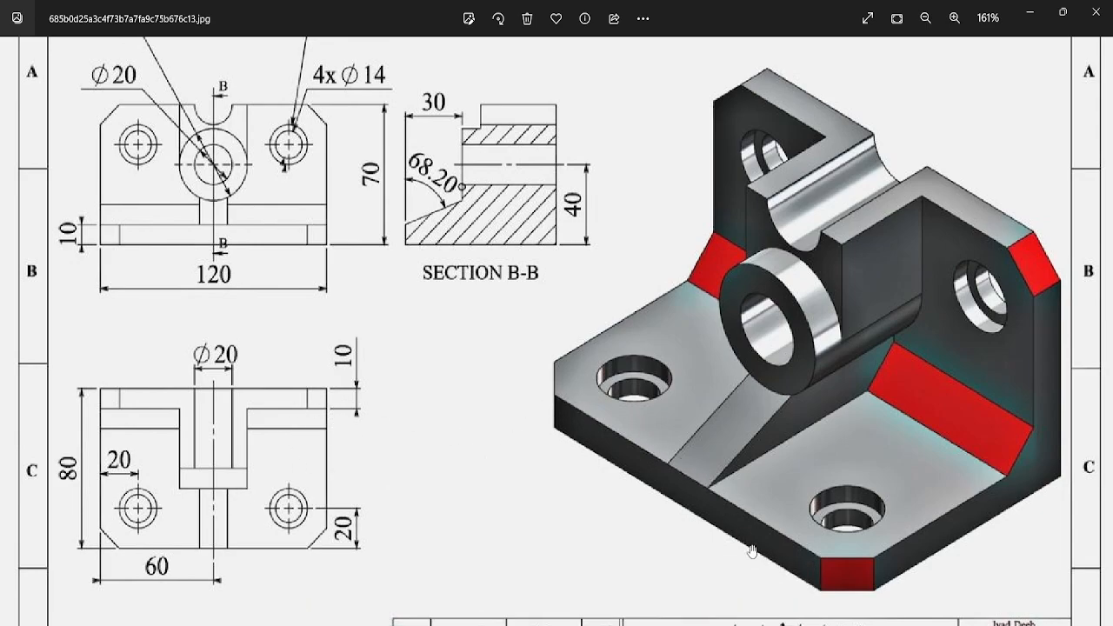
{"action": "left_click", "coordinate": [786, 624]}
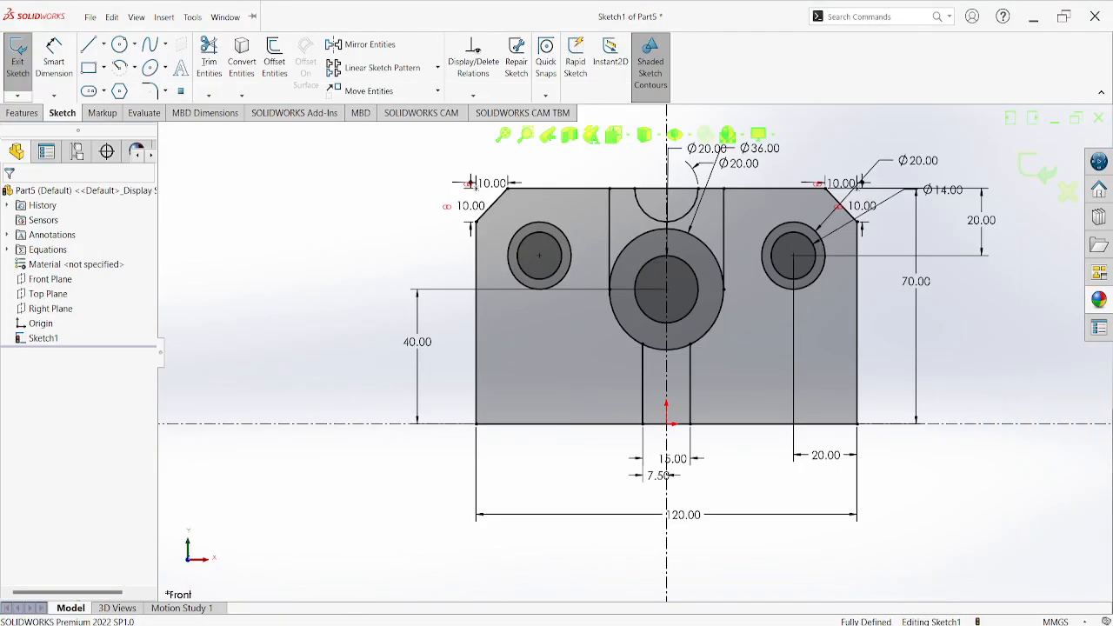
{"action": "left_click", "coordinate": [1037, 169]}
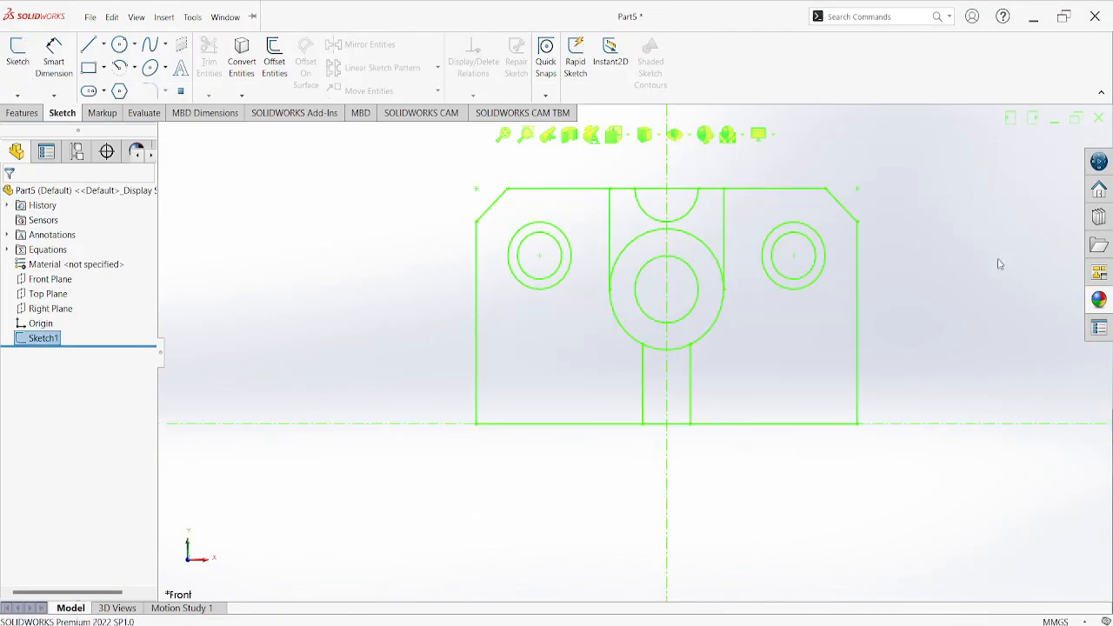
{"action": "mouse_move", "coordinate": [971, 287]}
{"action": "middle_mouse_down"}
{"action": "mouse_move", "coordinate": [925, 331]}
{"action": "mouse_move", "coordinate": [949, 395]}
{"action": "middle_mouse_up"}
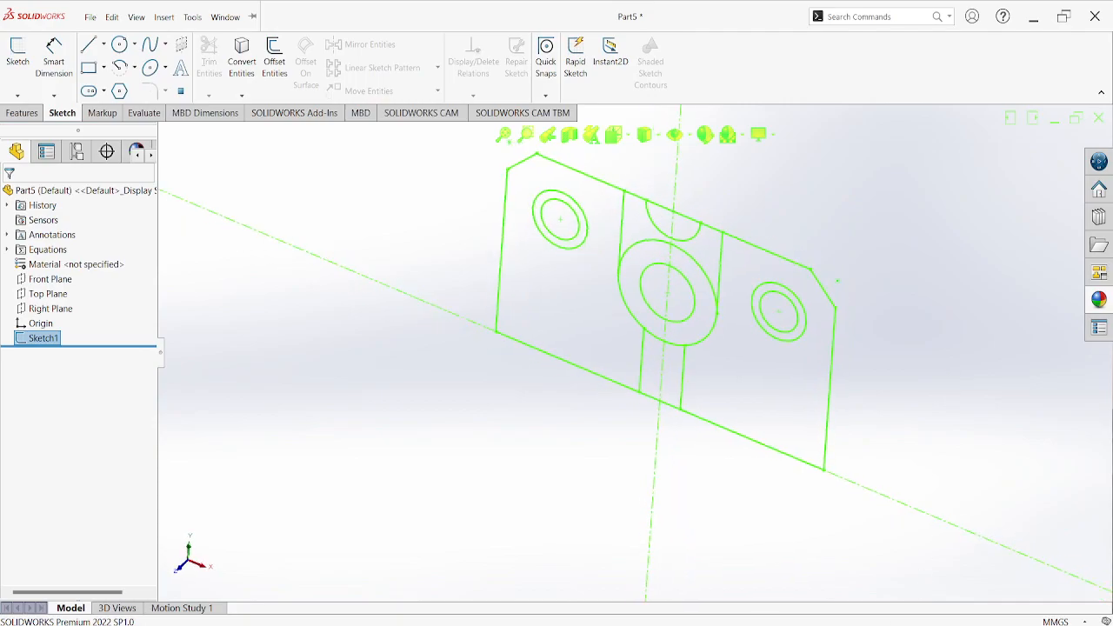
- Start a boss extrusion and select the four plate regions, leaving out the side holes, the 36 mm boss circle and the semicircular groove
{"action": "left_click", "coordinate": [786, 625]}
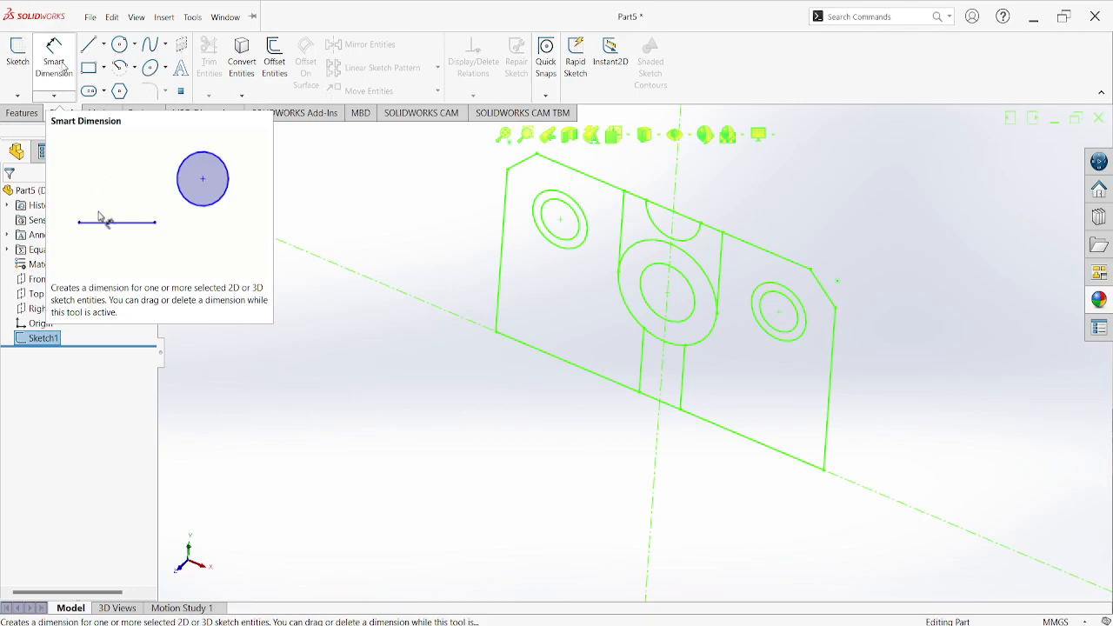
{"action": "left_click", "coordinate": [22, 113]}
{"action": "left_click", "coordinate": [24, 57]}
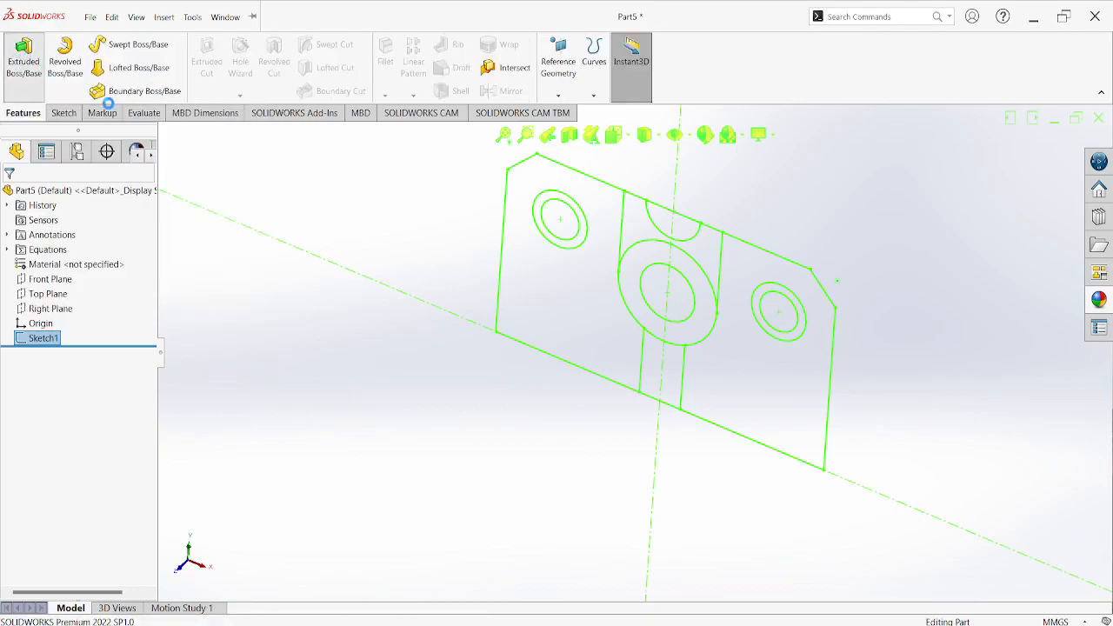
{"action": "left_click", "coordinate": [565, 304]}
{"action": "left_click", "coordinate": [763, 362]}
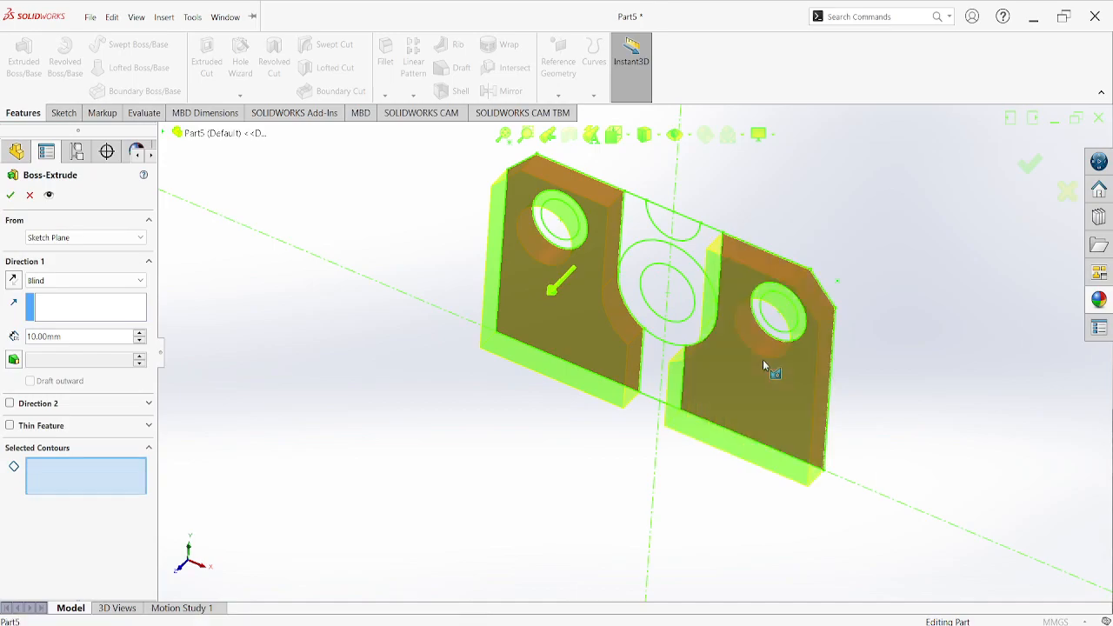
{"action": "left_click", "coordinate": [665, 381]}
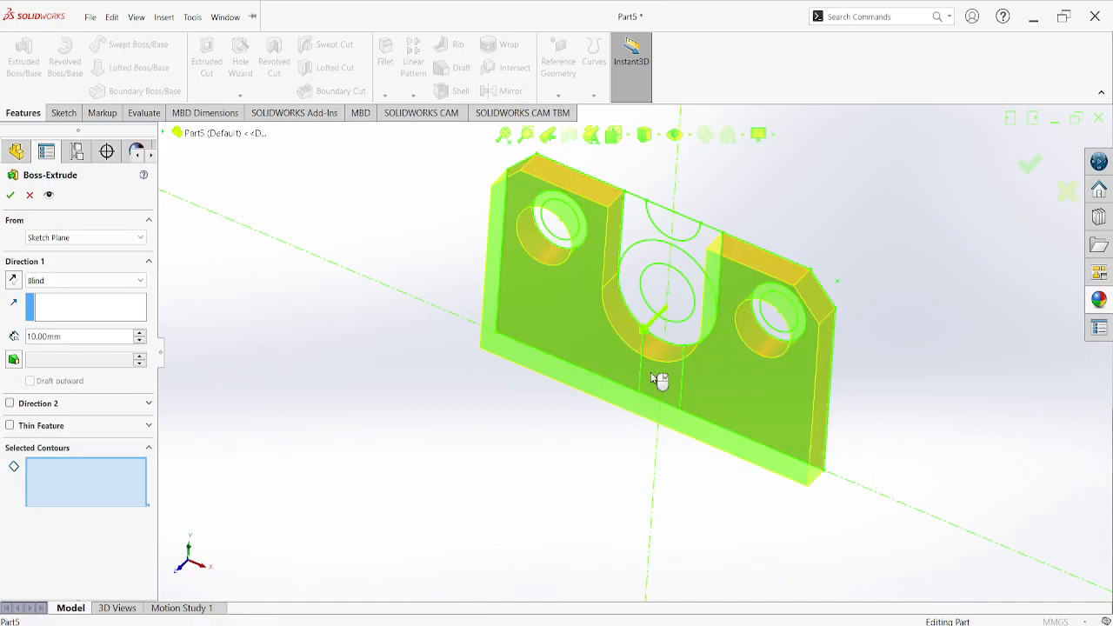
{"action": "left_click", "coordinate": [637, 234]}
{"action": "mouse_move", "coordinate": [927, 365]}
{"action": "middle_mouse_down"}
{"action": "mouse_move", "coordinate": [876, 318]}
{"action": "mouse_move", "coordinate": [835, 243]}
{"action": "mouse_move", "coordinate": [885, 298]}
{"action": "middle_mouse_up"}
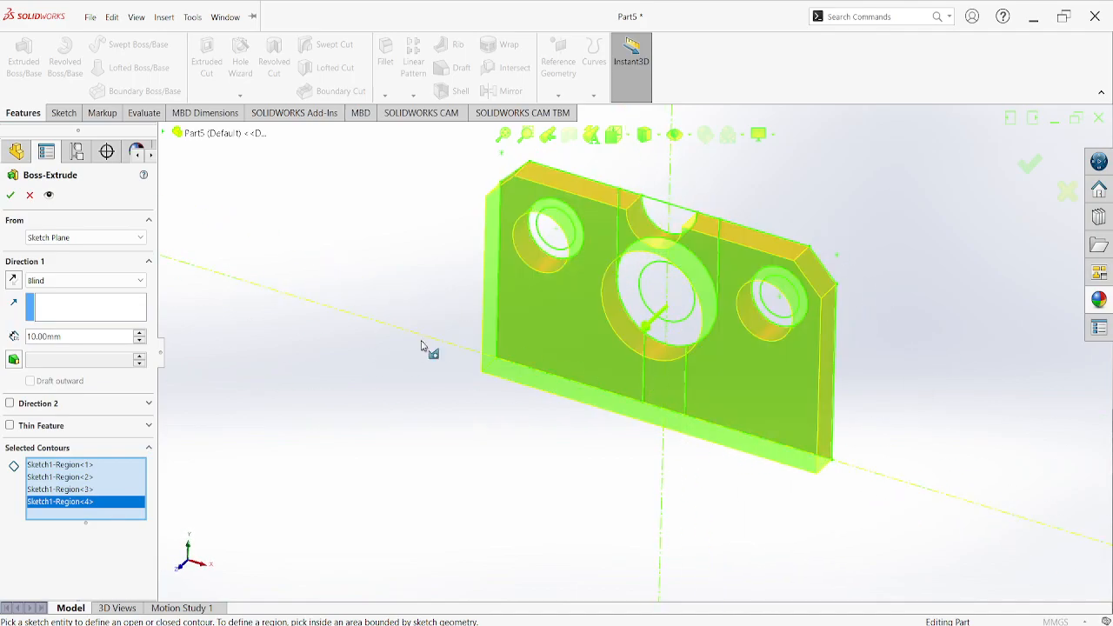
- Set the back plate's blind extrusion depth to 20 mm
{"action": "left_click_drag", "start_coordinate": [87, 340], "coordinate": [4, 338]}
{"action": "type", "text": "20"}
{"action": "key", "text": "Return"}
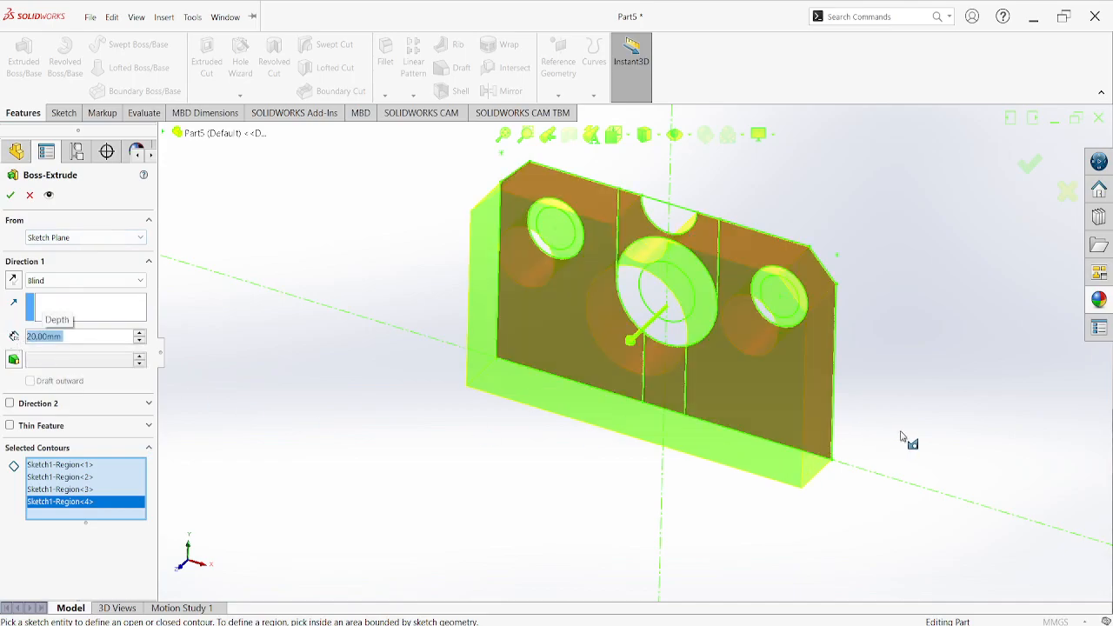
{"action": "scroll", "coordinate": [926, 360], "scroll_direction": "up", "scroll_amount": 2}
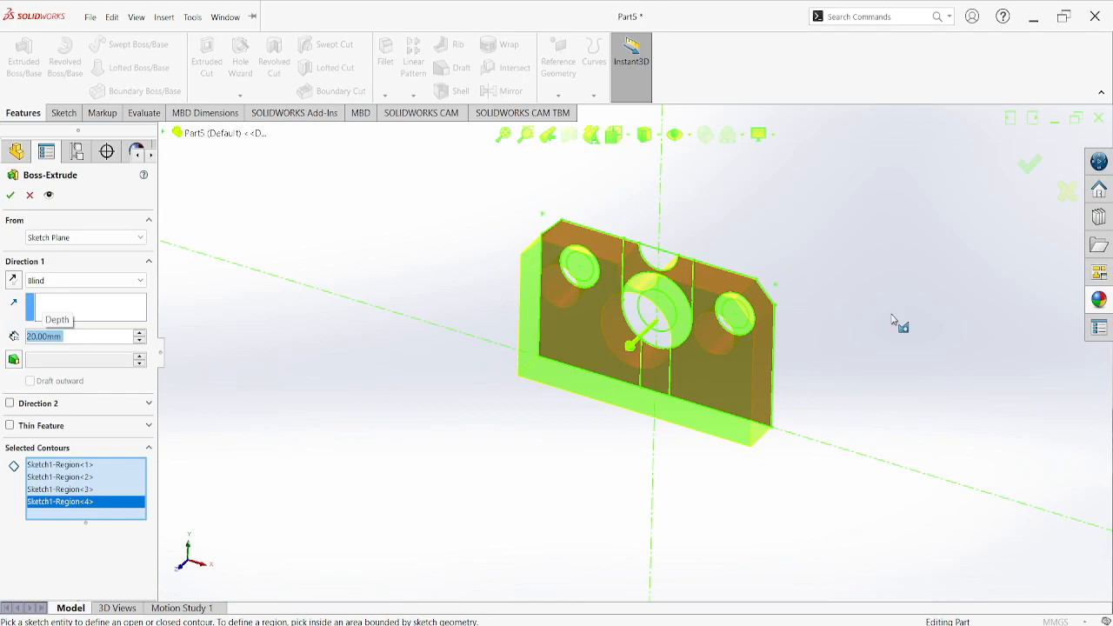
{"action": "left_click", "coordinate": [275, 217]}
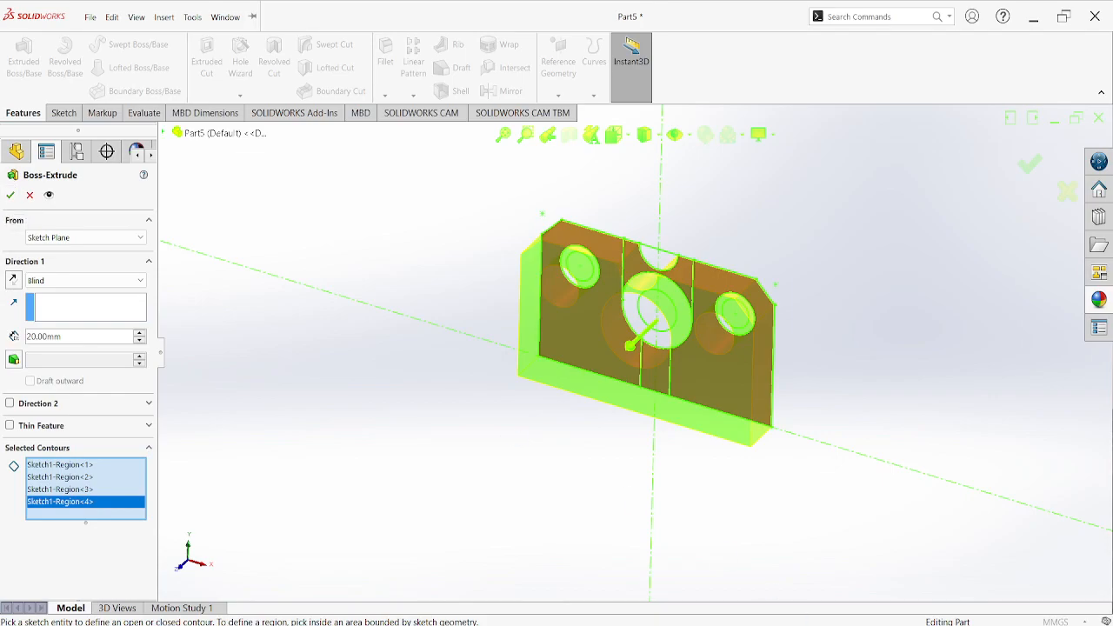
- Check the plate extrusion against the reference drawing and accept the feature
{"action": "left_click", "coordinate": [758, 590]}
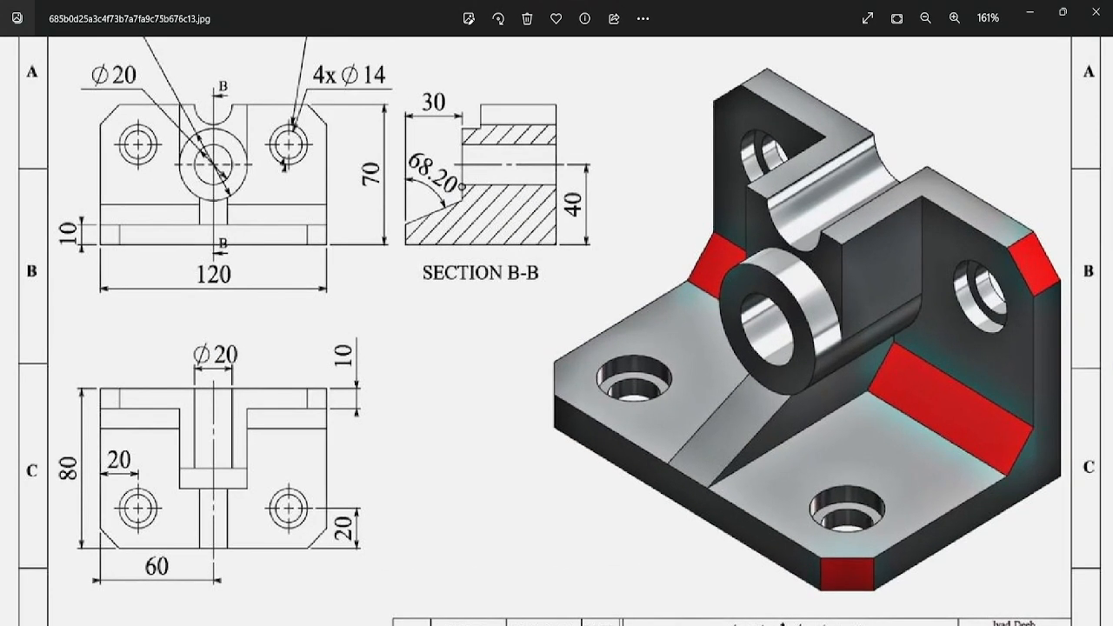
{"action": "key", "text": "alt+Tab"}
{"action": "key", "text": "alt+Tab"}
{"action": "key", "text": "alt+Tab"}
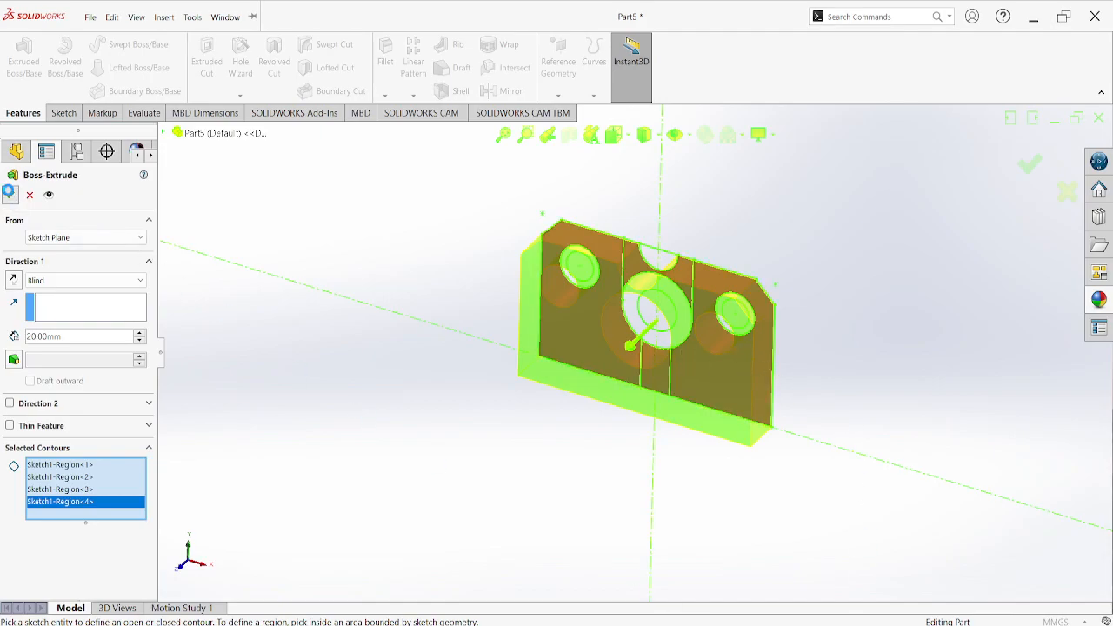
{"action": "left_click", "coordinate": [10, 195]}
{"action": "middle_click_drag", "start_coordinate": [892, 341], "coordinate": [902, 403]}
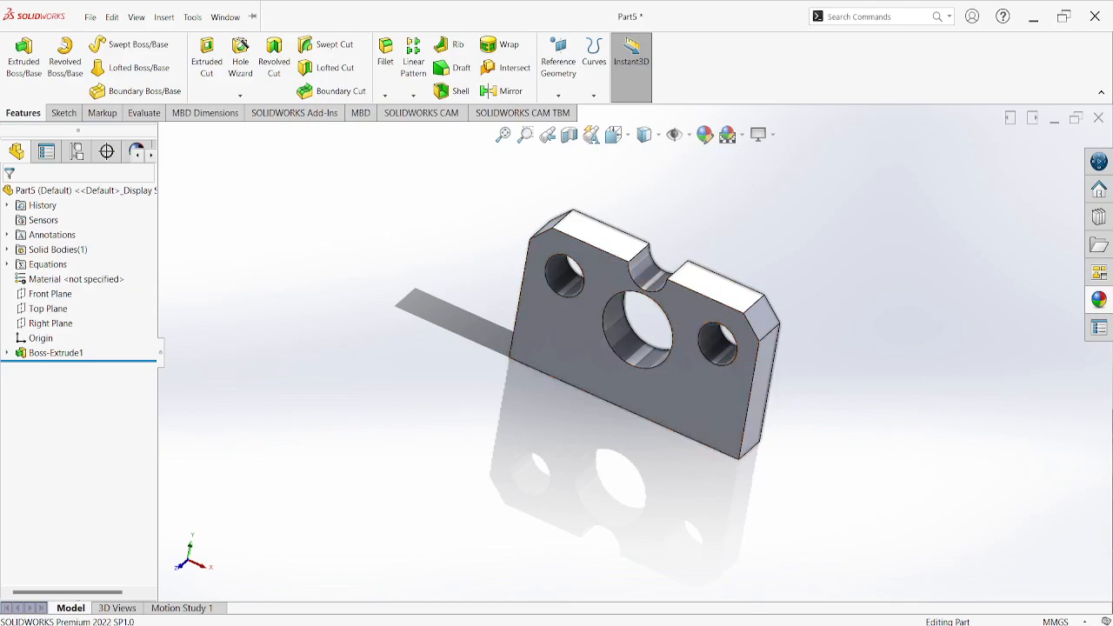
- Consult the reference drawing, start a second boss extrusion from Sketch1 and select the ring between the central 20 mm and 36 mm circles
{"action": "left_click", "coordinate": [786, 570]}
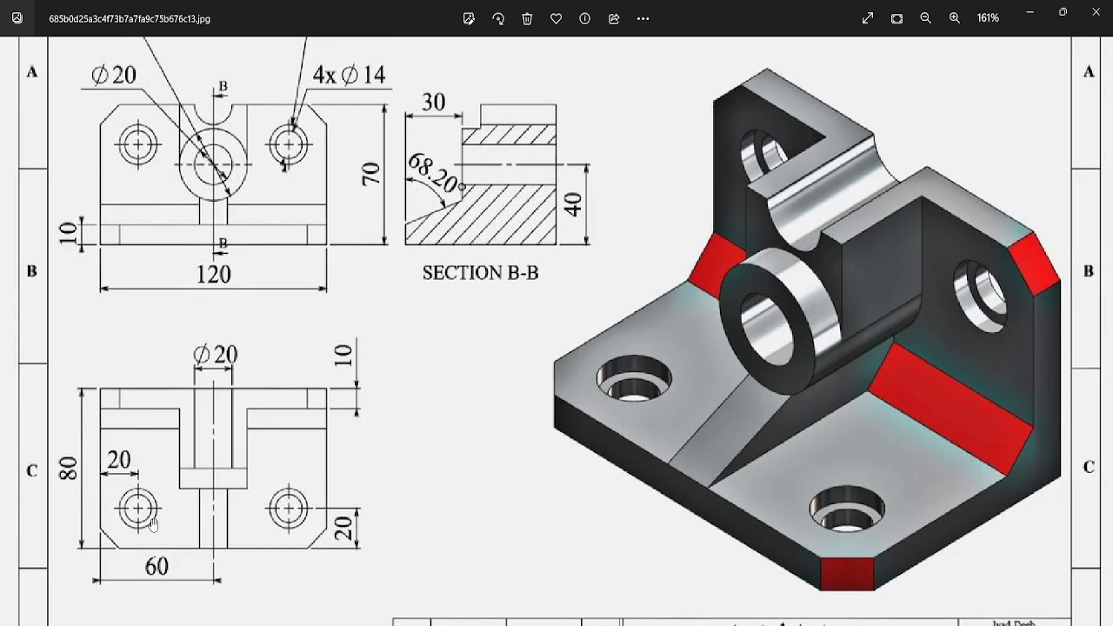
{"action": "scroll", "coordinate": [152, 521], "scroll_direction": "down", "scroll_amount": 1}
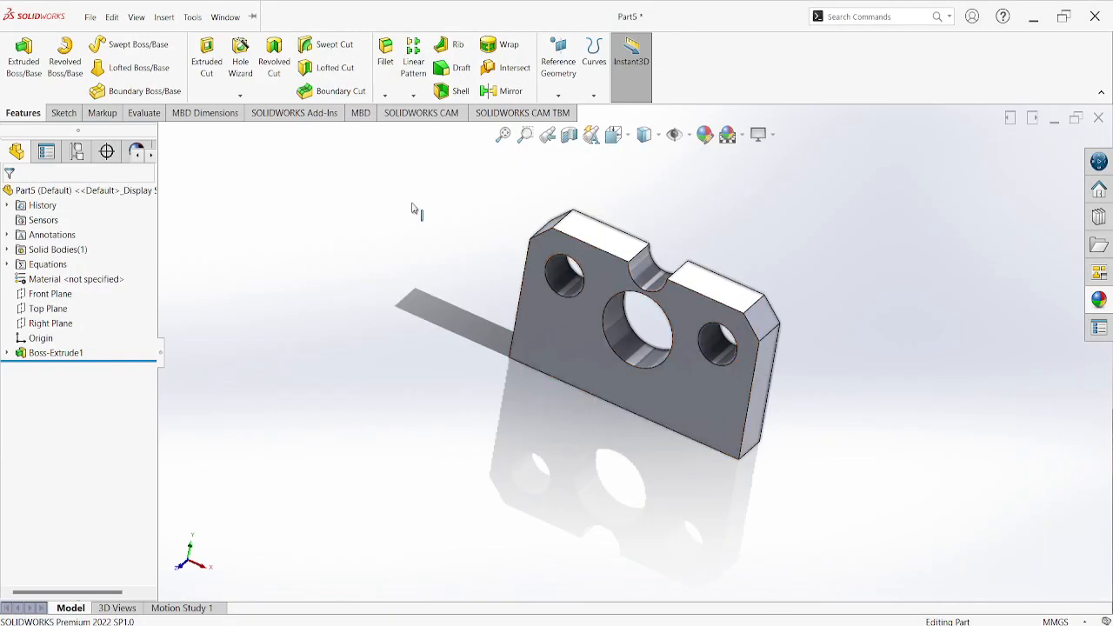
{"action": "left_click", "coordinate": [8, 353]}
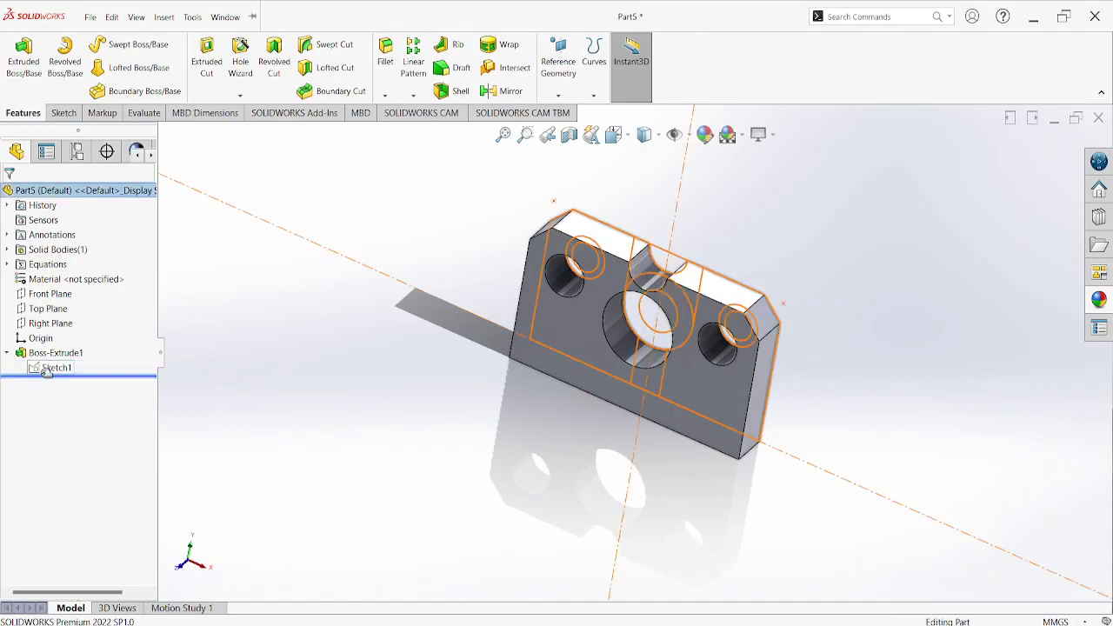
{"action": "left_click", "coordinate": [23, 56]}
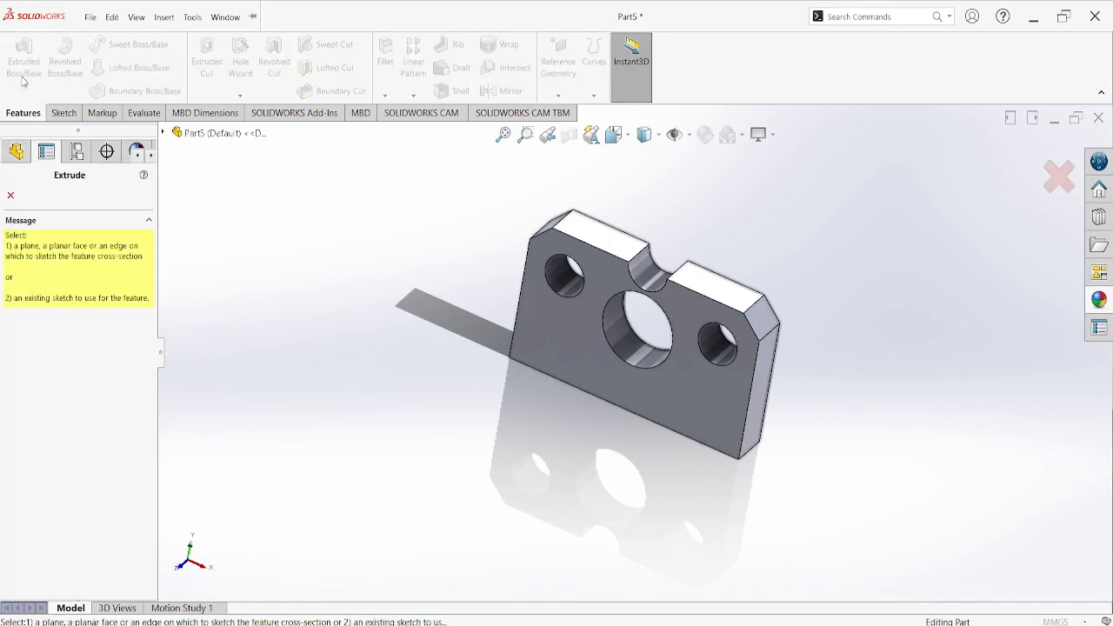
{"action": "left_click", "coordinate": [11, 195]}
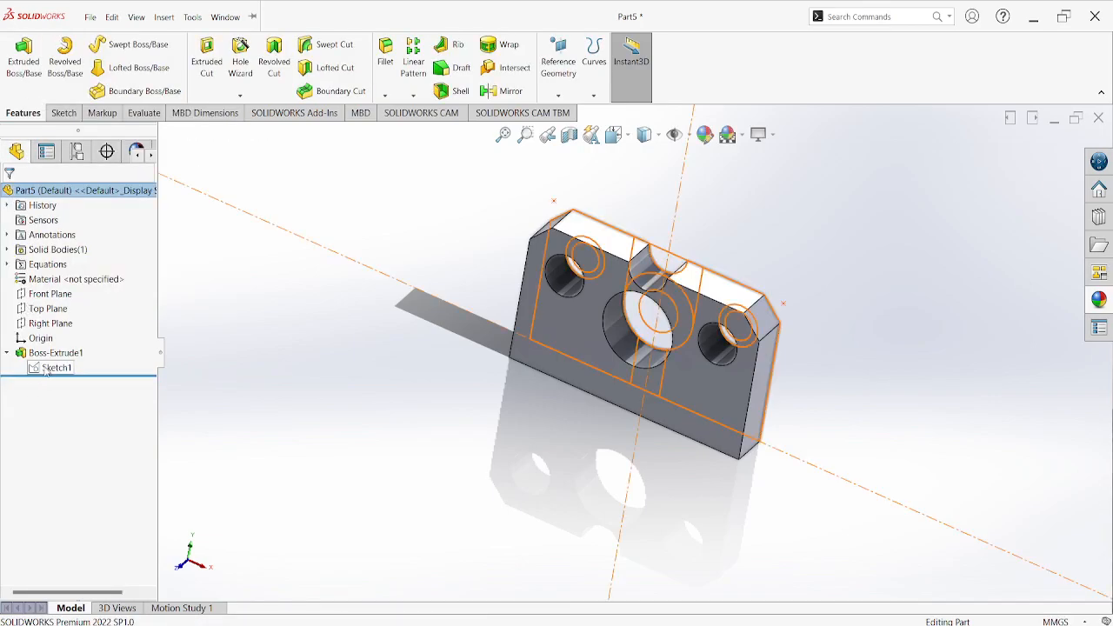
{"action": "left_click", "coordinate": [46, 367]}
{"action": "left_click", "coordinate": [24, 56]}
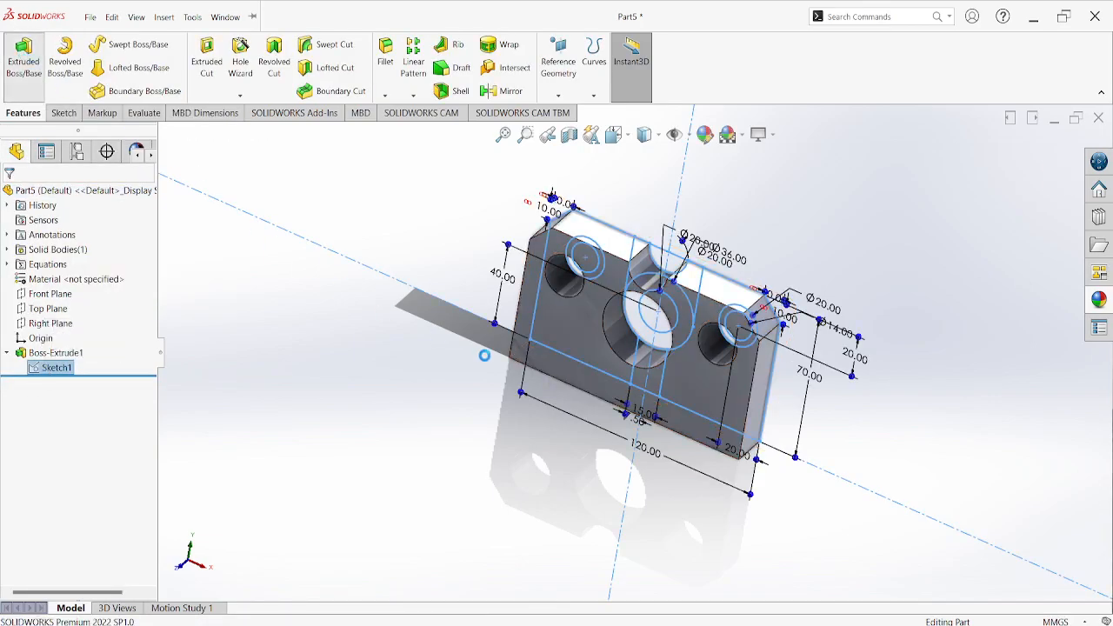
{"action": "left_click", "coordinate": [641, 322]}
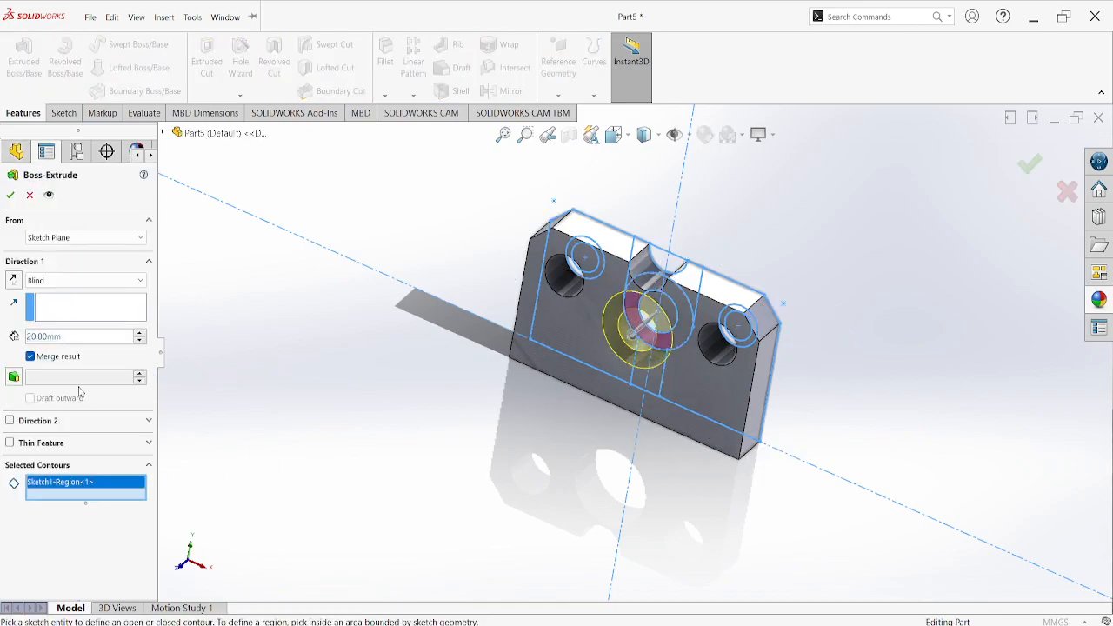
- Set the boss ring's extrusion depth to 50 mm
{"action": "left_click_drag", "start_coordinate": [110, 337], "coordinate": [2, 336]}
{"action": "type", "text": "50"}
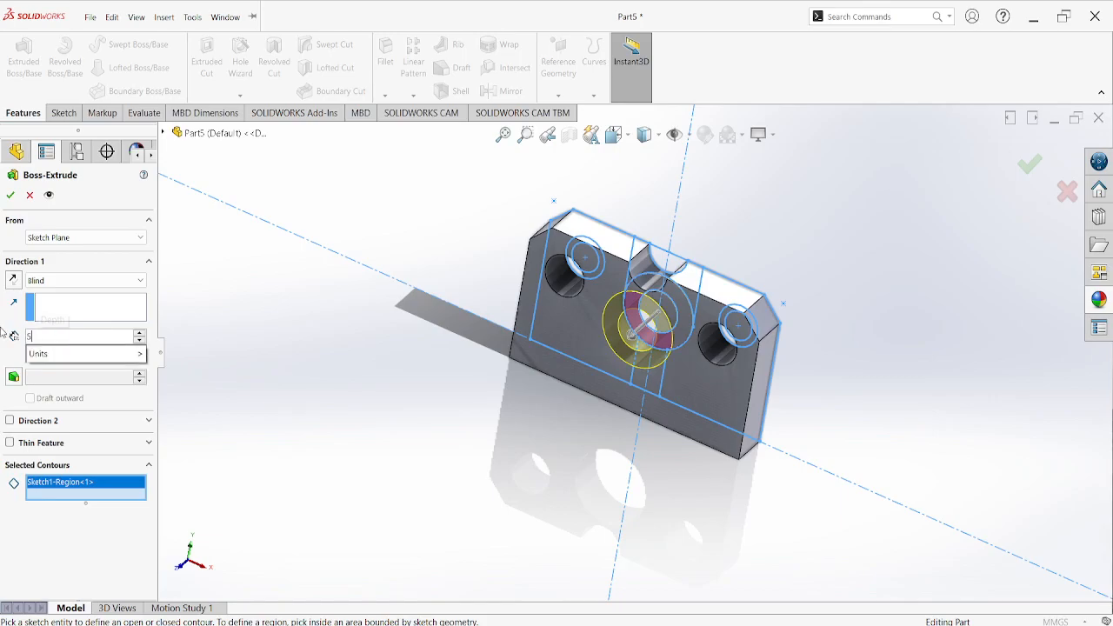
{"action": "key", "text": "Return"}
{"action": "mouse_move", "coordinate": [919, 409]}
{"action": "middle_mouse_down"}
{"action": "mouse_move", "coordinate": [884, 392]}
{"action": "mouse_move", "coordinate": [867, 425]}
{"action": "mouse_move", "coordinate": [905, 400]}
{"action": "middle_mouse_up"}
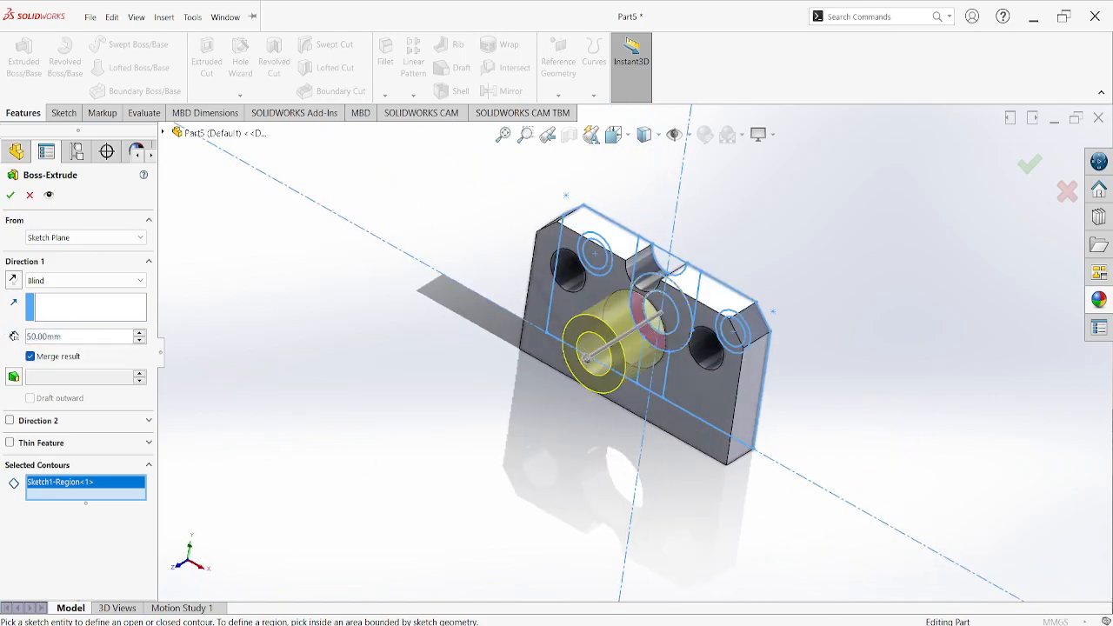
- Check the reference drawing and add the rib region below the boss to the extrusion's selected contours
{"action": "left_click", "coordinate": [789, 624]}
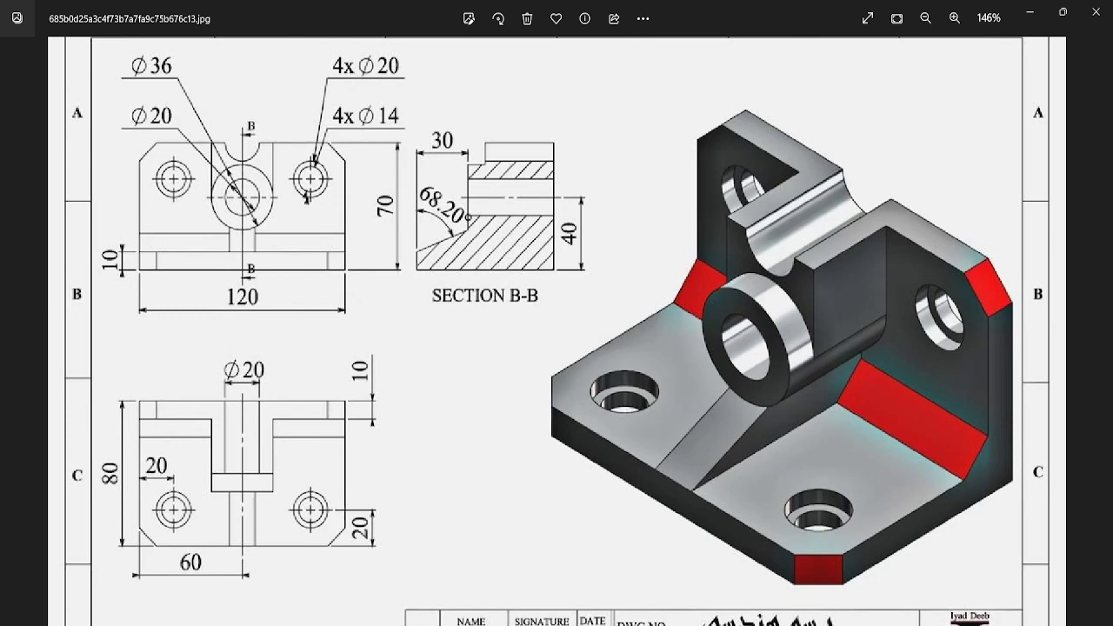
{"action": "left_click", "coordinate": [788, 625]}
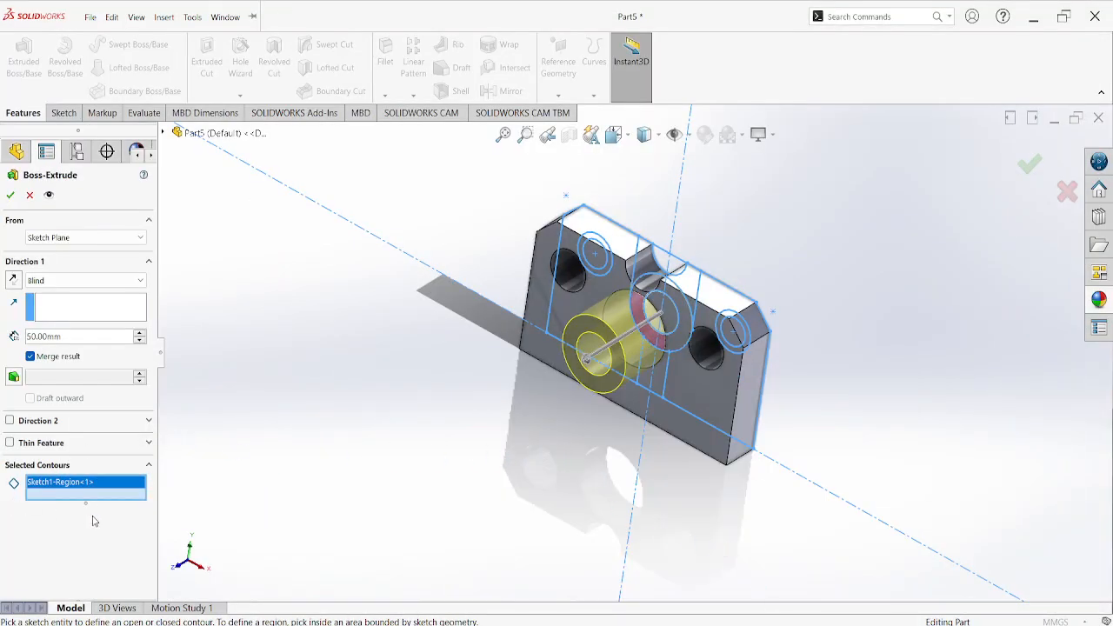
{"action": "middle_click_drag", "start_coordinate": [496, 443], "coordinate": [525, 357]}
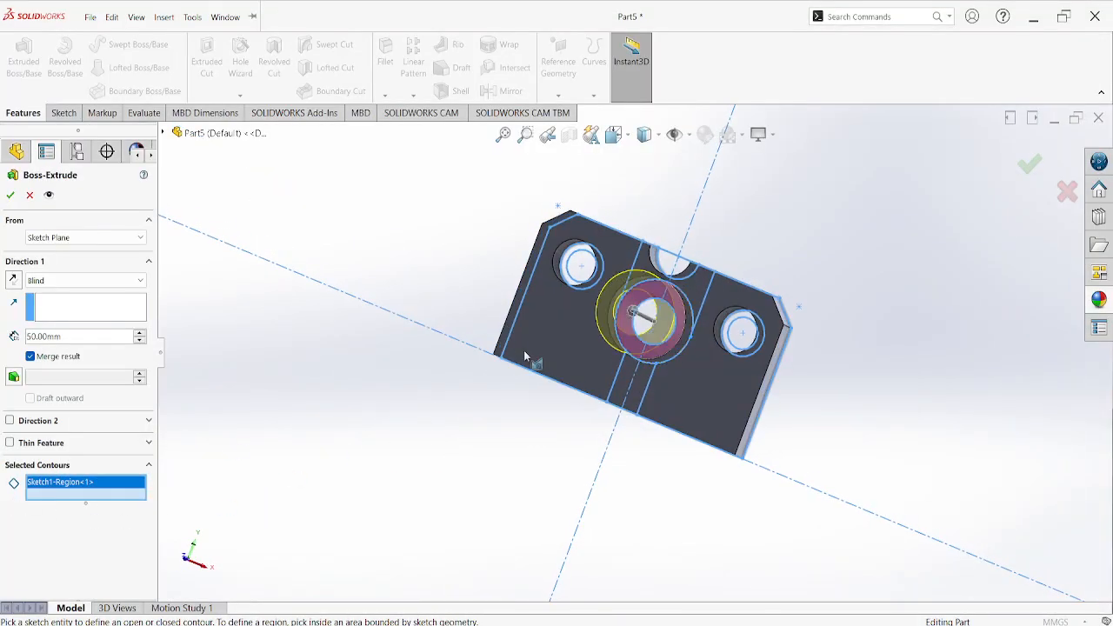
{"action": "left_click", "coordinate": [624, 379]}
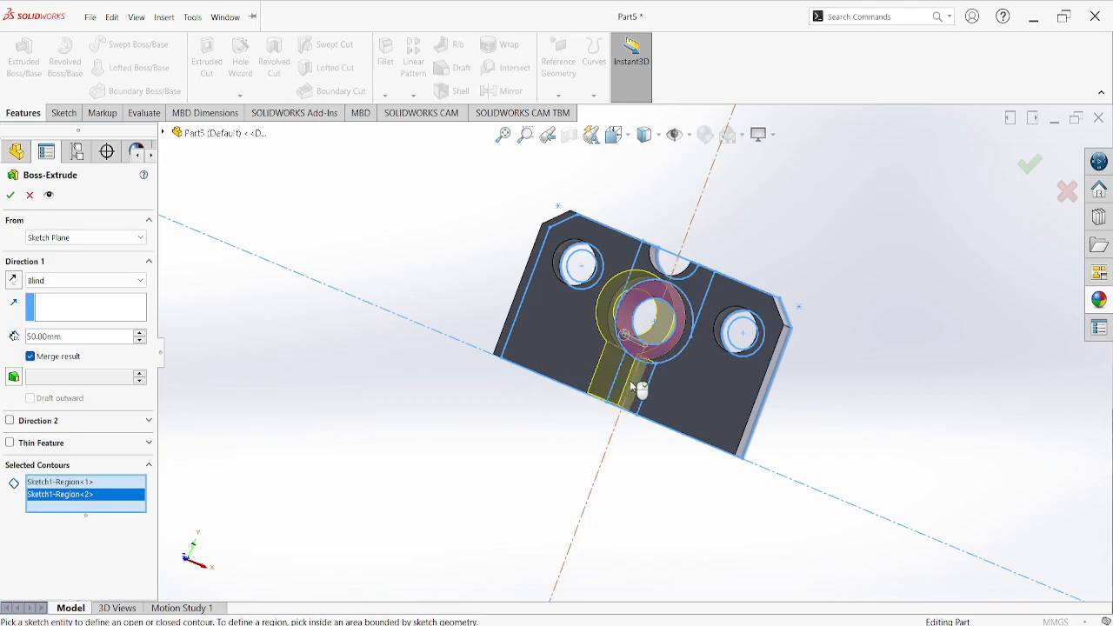
{"action": "middle_click_drag", "start_coordinate": [519, 440], "coordinate": [471, 481]}
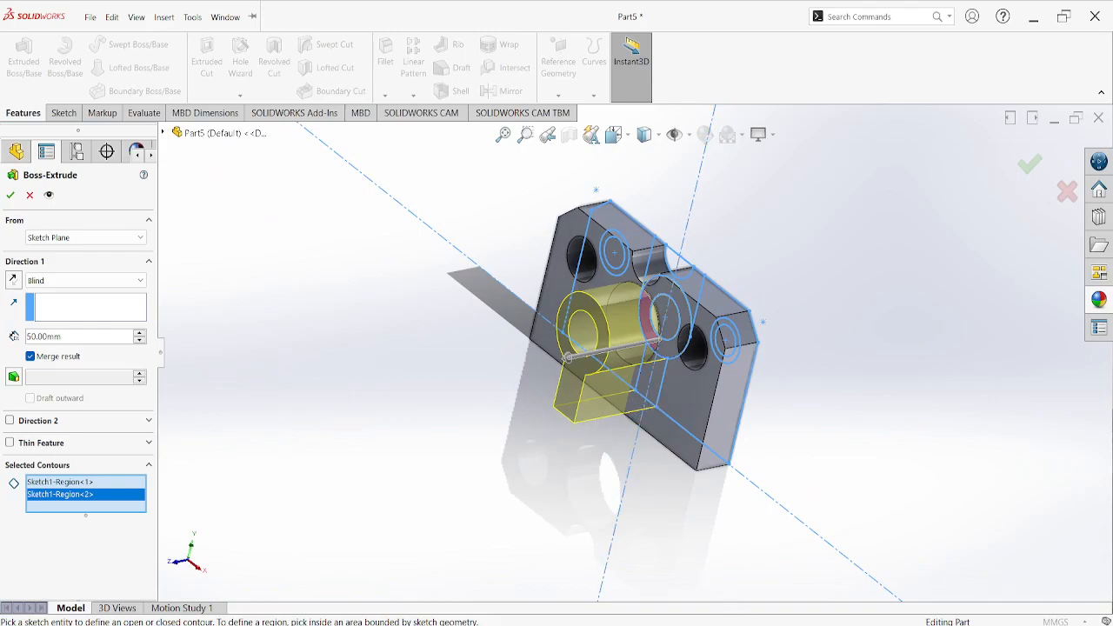
- Accept the boss and rib extrusion and inspect the part in the Trimetric view
{"action": "key", "text": "alt+Tab"}
{"action": "left_click", "coordinate": [10, 197]}
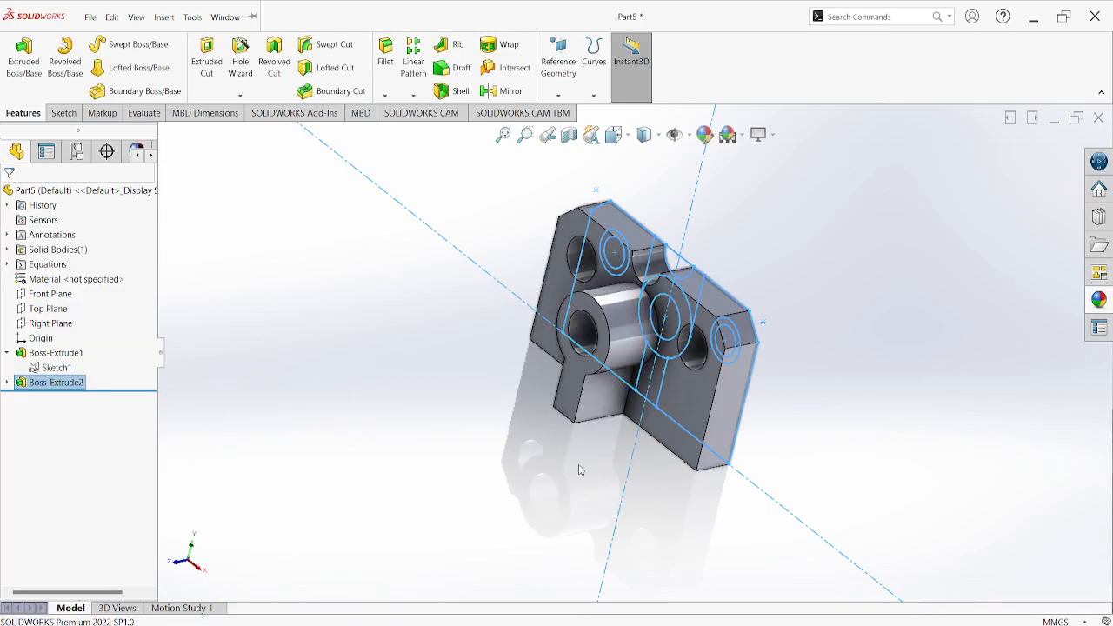
{"action": "left_click", "coordinate": [413, 404]}
{"action": "middle_click_drag", "start_coordinate": [420, 447], "coordinate": [532, 338]}
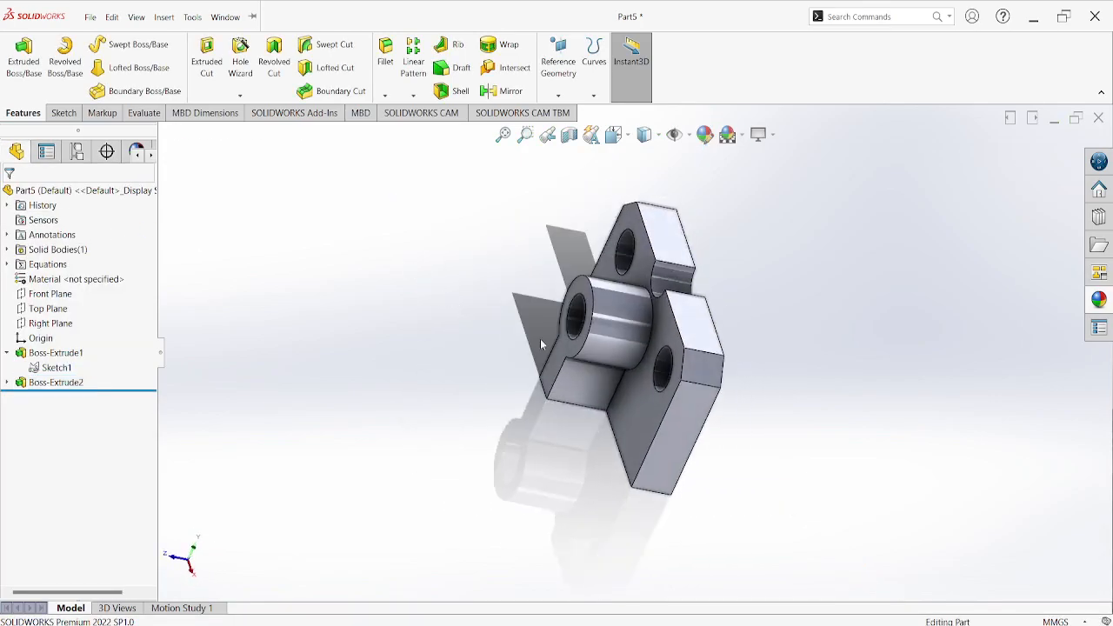
{"action": "key", "text": "space"}
{"action": "left_click", "coordinate": [900, 483]}
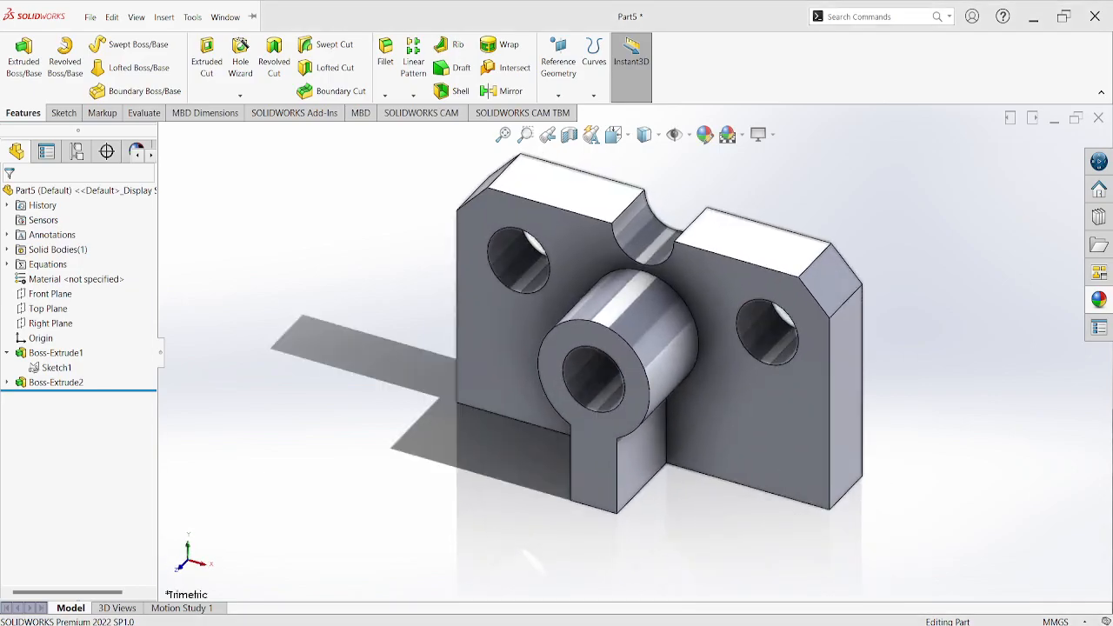
- Start a boss extrusion from Sketch1 using the left hole's 20 mm circle and the ring between the right hole's 14 mm and 20 mm circles
{"action": "key", "text": "alt+Tab"}
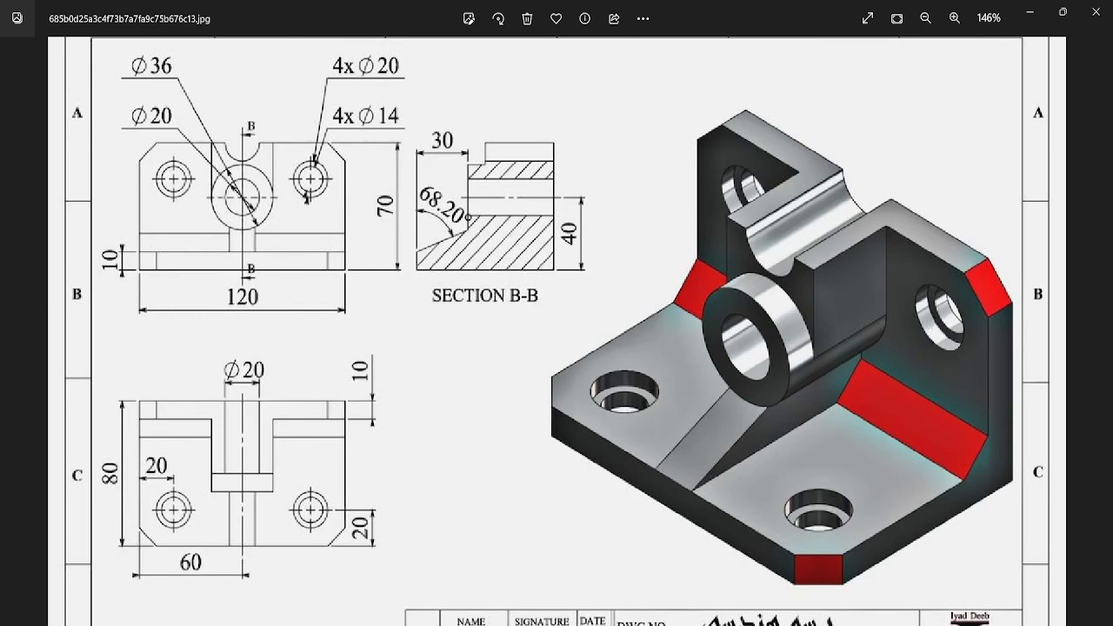
{"action": "left_click", "coordinate": [786, 625]}
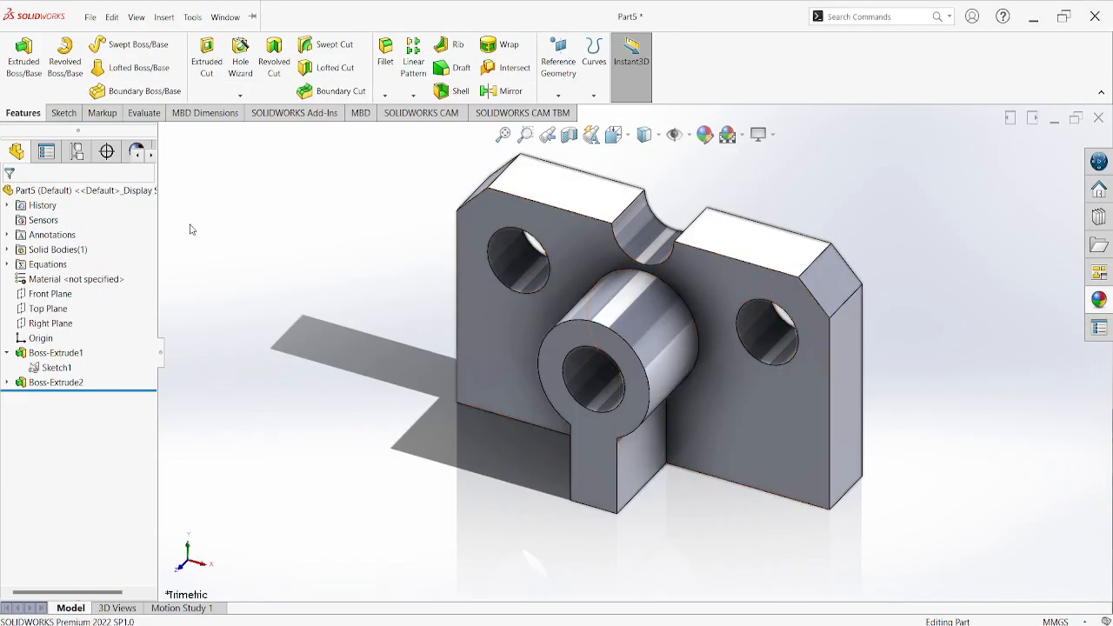
{"action": "left_click", "coordinate": [43, 367]}
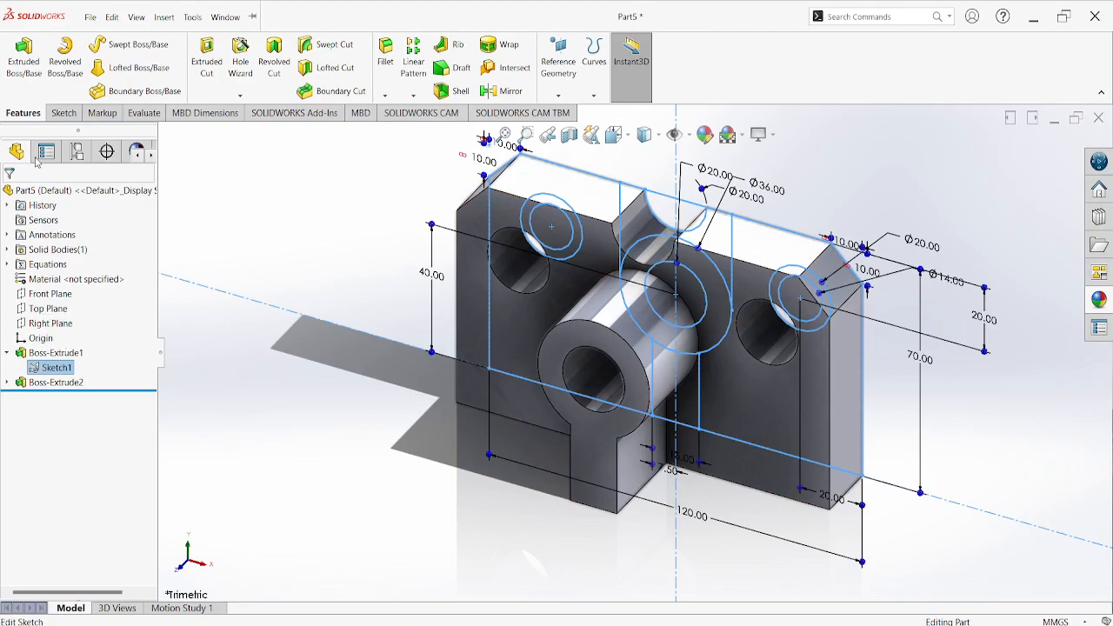
{"action": "left_click", "coordinate": [28, 74]}
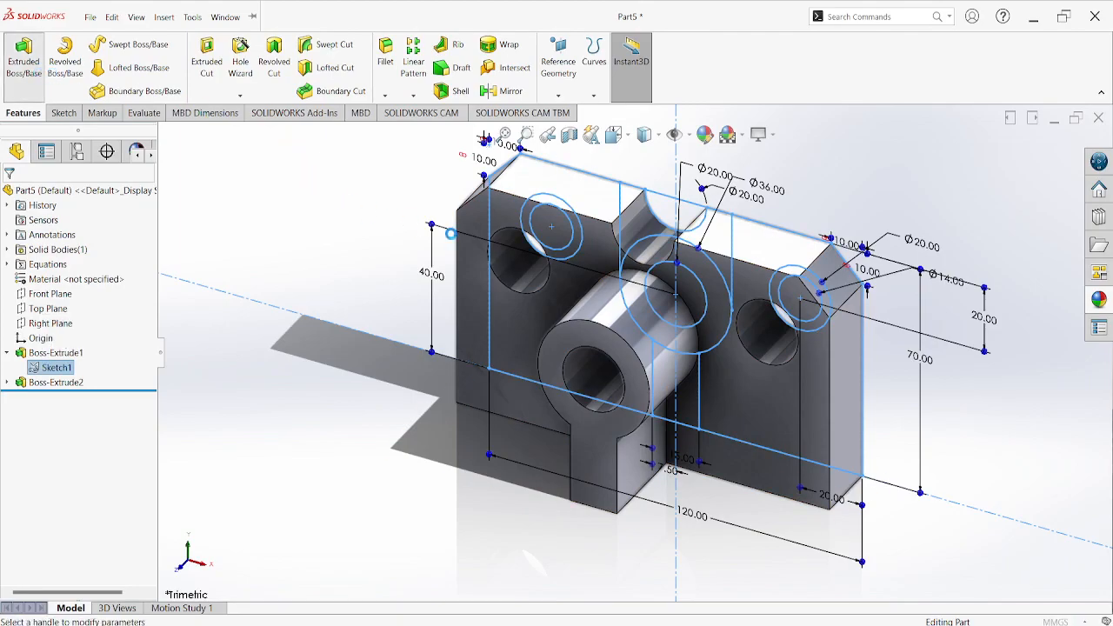
{"action": "left_click", "coordinate": [534, 210]}
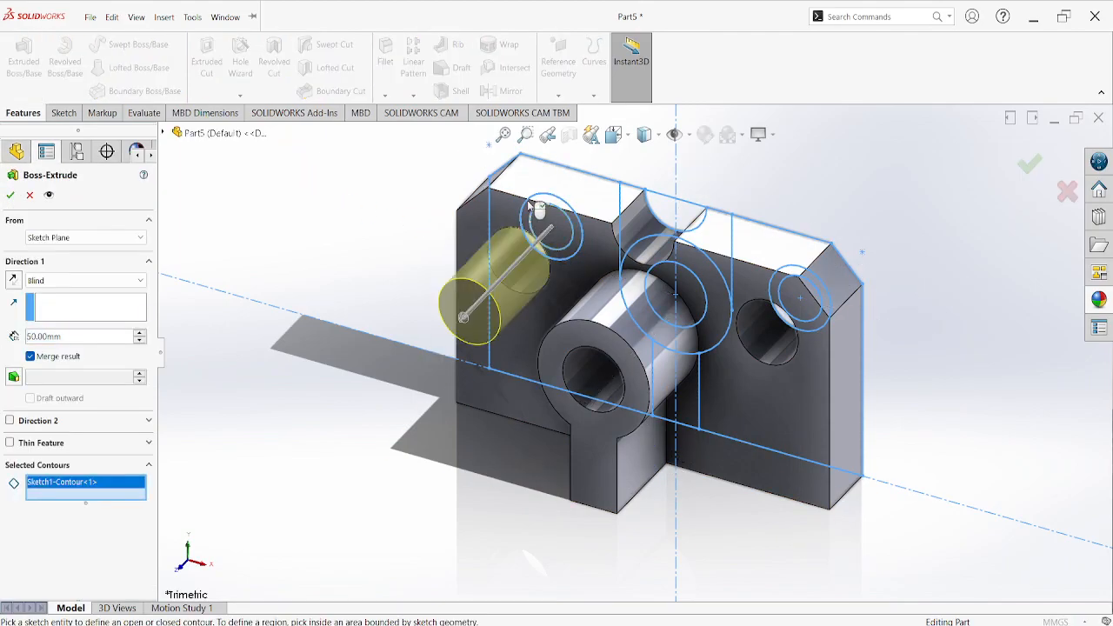
{"action": "left_click", "coordinate": [787, 277]}
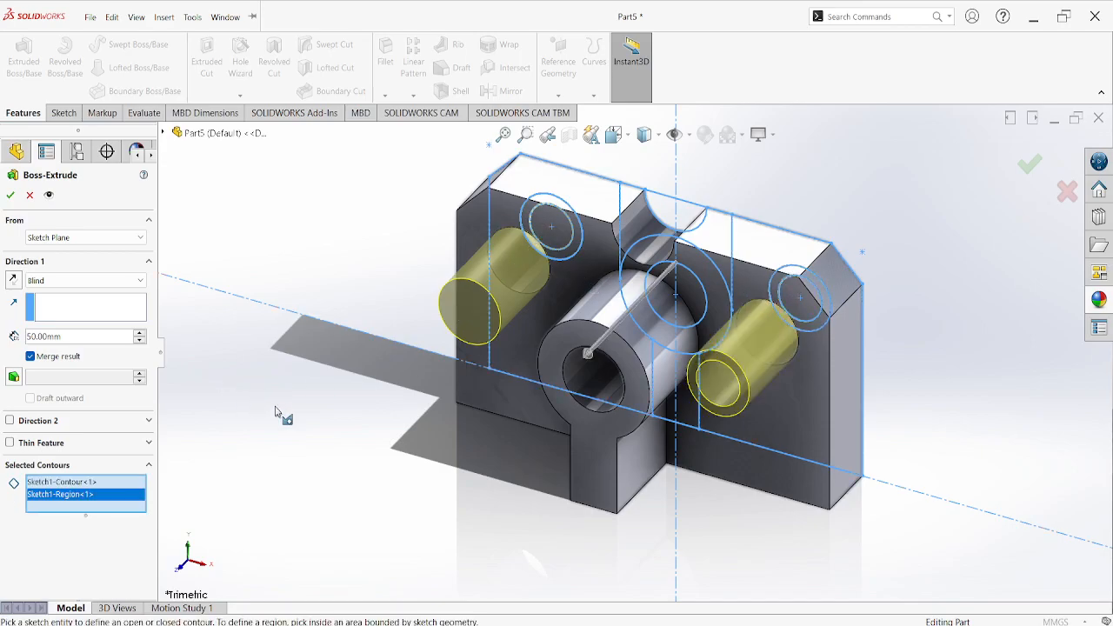
- Set the hole extrusion's depth to 10 mm and accept the feature
{"action": "double_click", "coordinate": [78, 336]}
{"action": "type", "text": "10"}
{"action": "key", "text": "Return"}
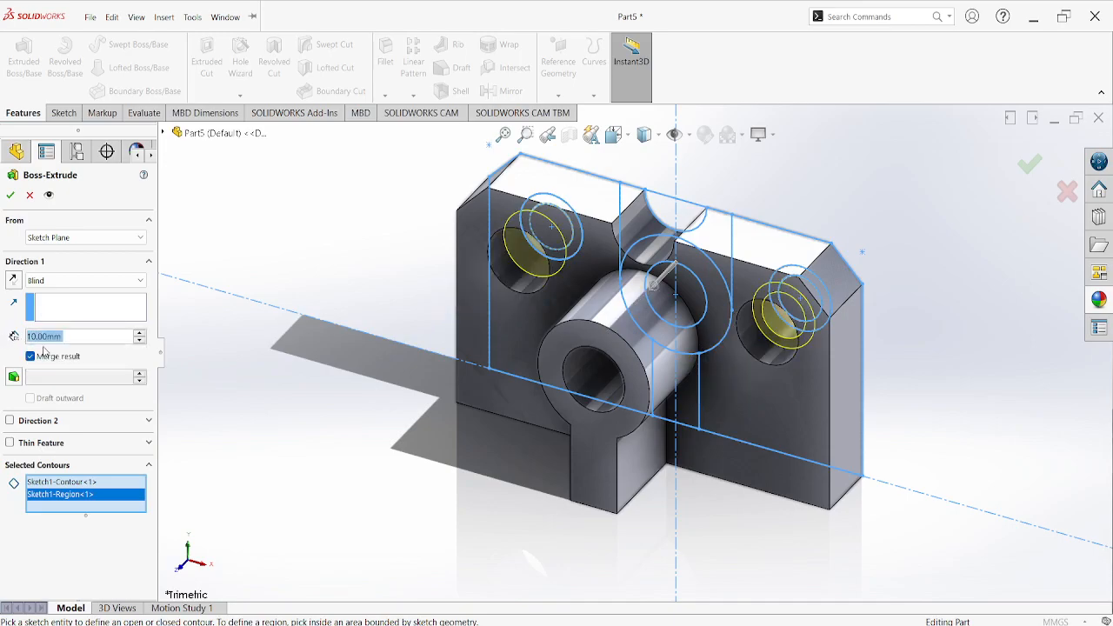
{"action": "left_click", "coordinate": [11, 194]}
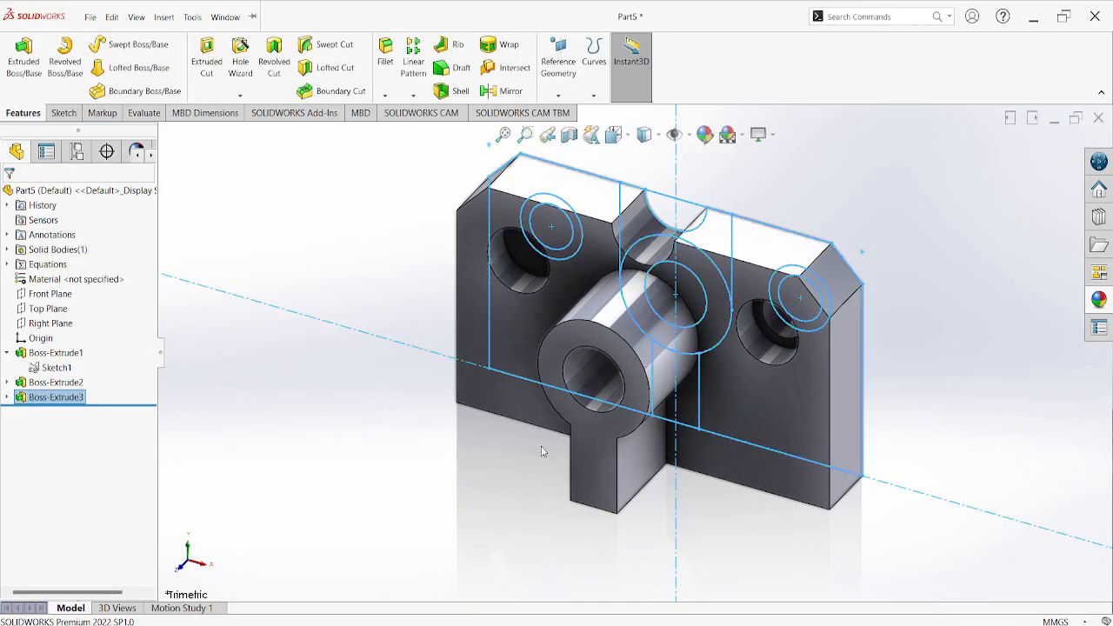
{"action": "left_click", "coordinate": [396, 467]}
{"action": "middle_click_drag", "start_coordinate": [385, 446], "coordinate": [385, 385]}
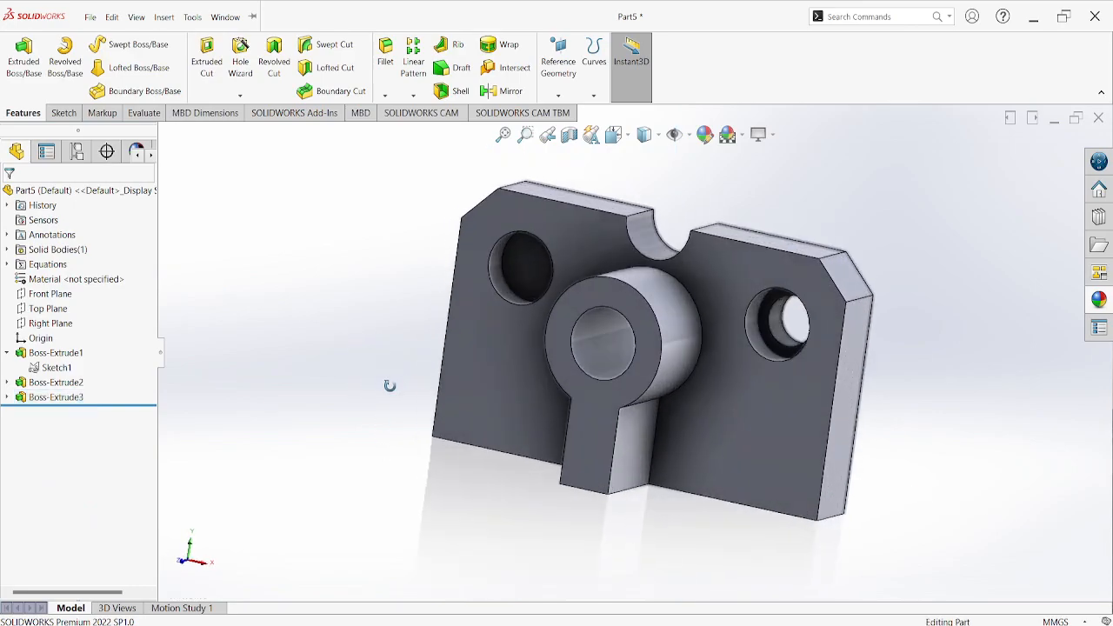
- Edit Boss-Extrude3 and remove both contours from its selected contours
{"action": "right_click", "coordinate": [26, 397]}
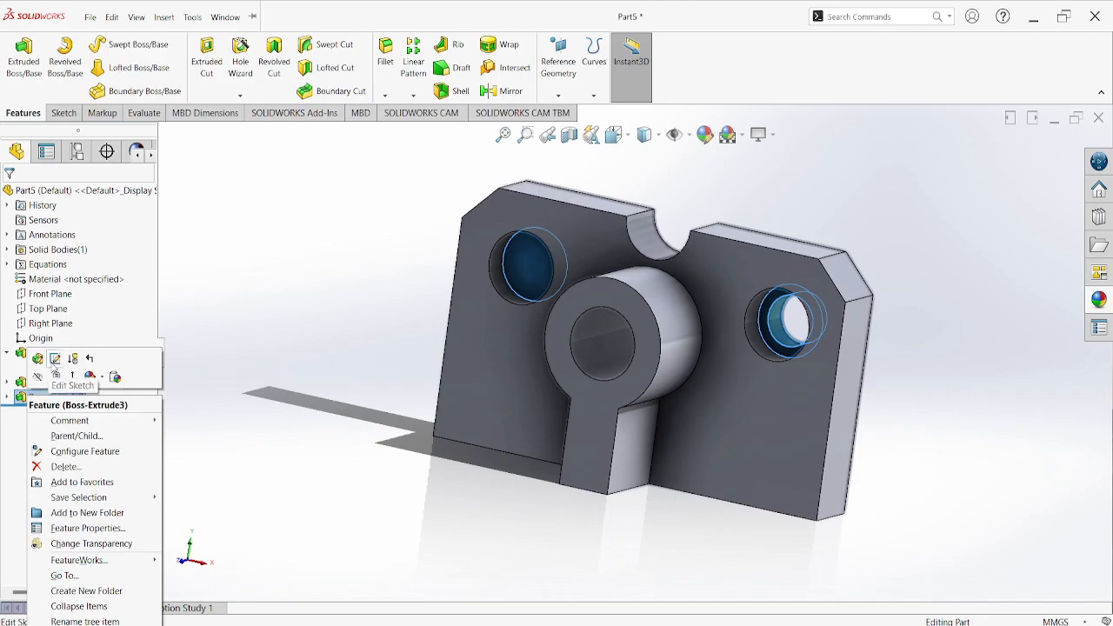
{"action": "left_click", "coordinate": [39, 358]}
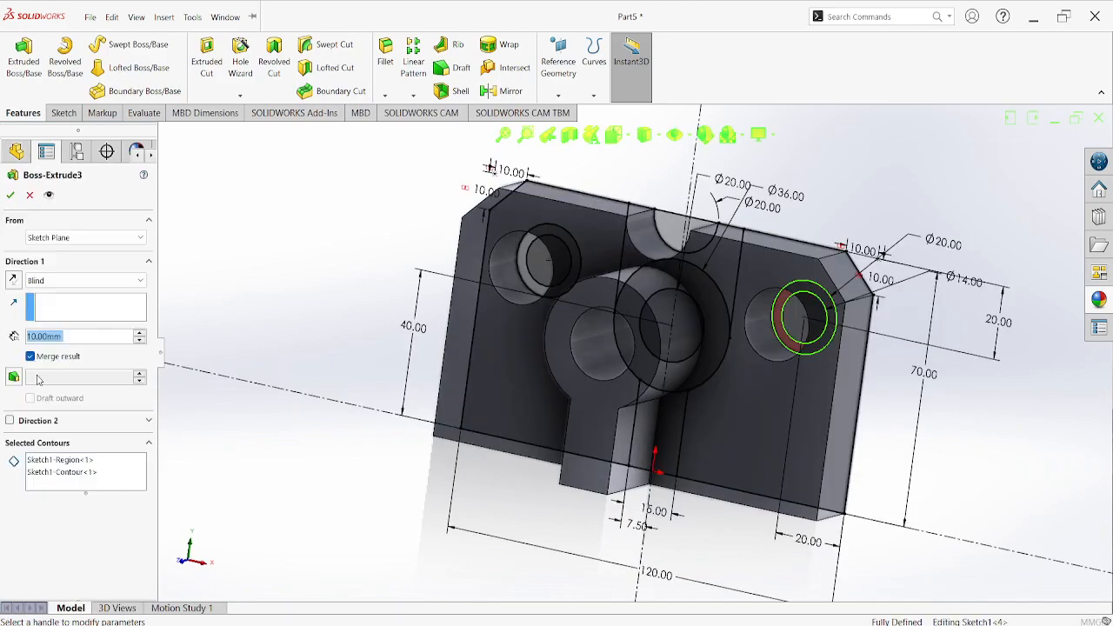
{"action": "left_click", "coordinate": [75, 460]}
{"action": "right_click", "coordinate": [75, 460]}
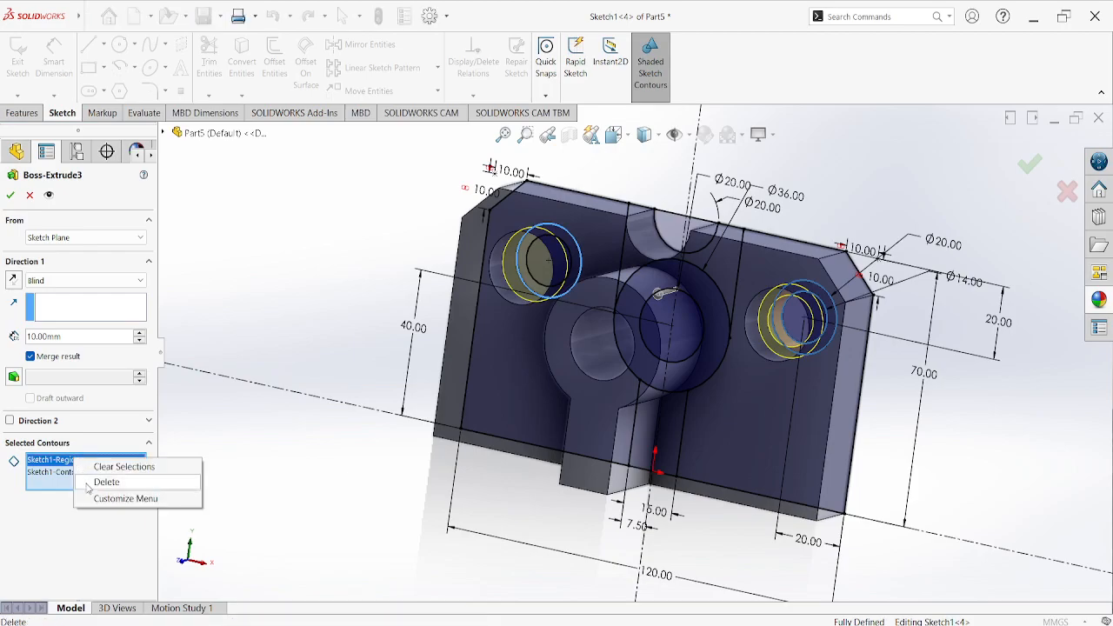
{"action": "left_click", "coordinate": [91, 483]}
{"action": "right_click", "coordinate": [78, 473]}
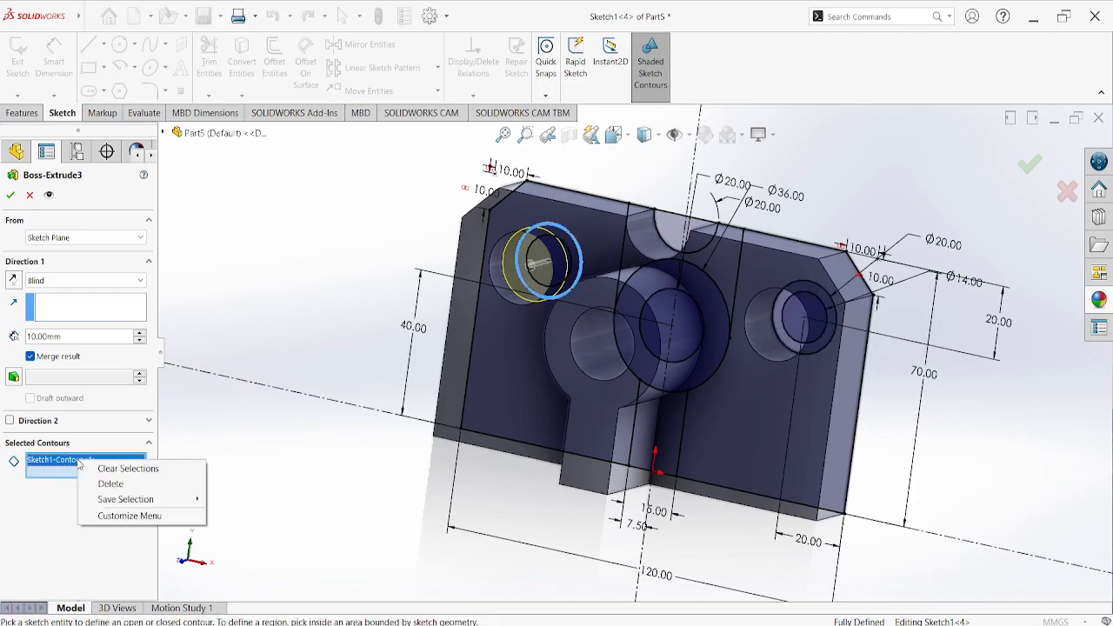
{"action": "left_click", "coordinate": [91, 482]}
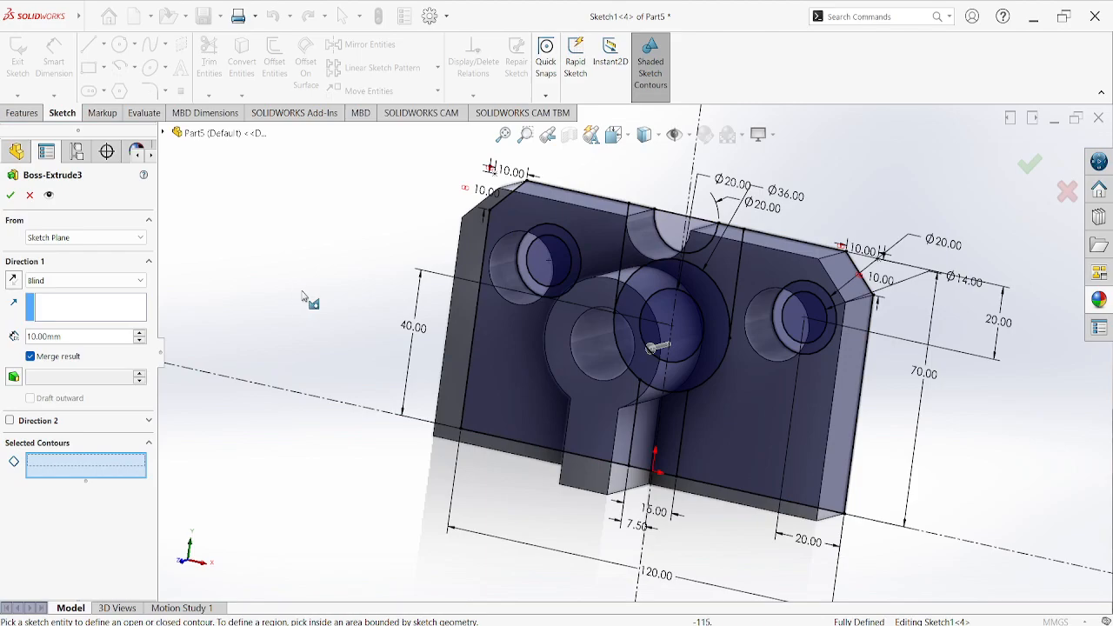
- Select the rings between the 14 mm and 20 mm circles of both plate holes as contours and accept the edited extrusion
{"action": "left_click", "coordinate": [530, 259]}
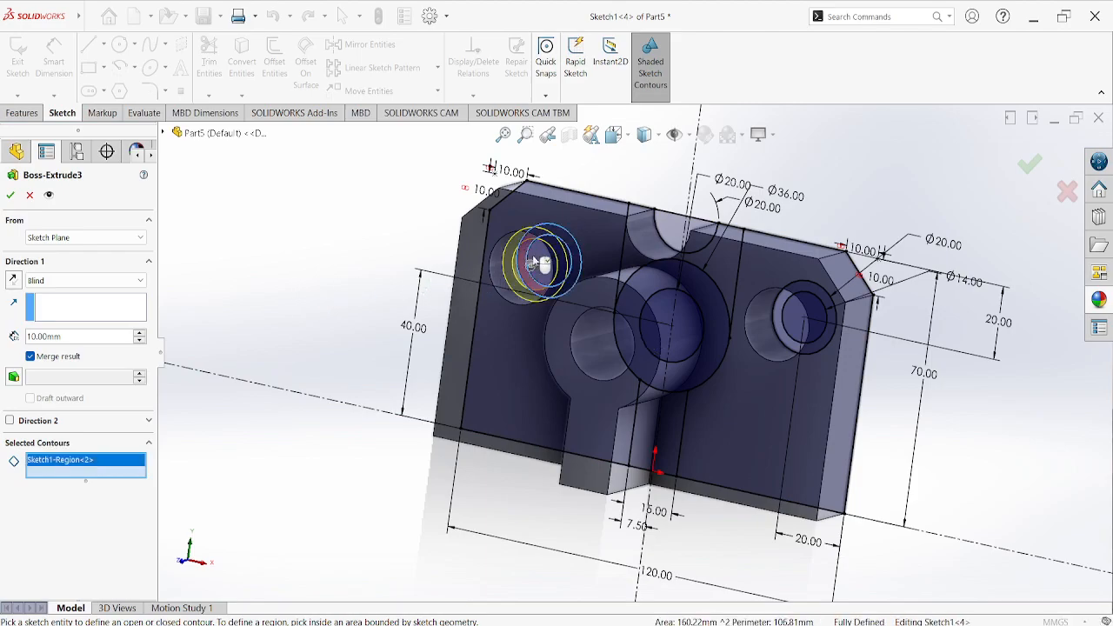
{"action": "left_click", "coordinate": [788, 314]}
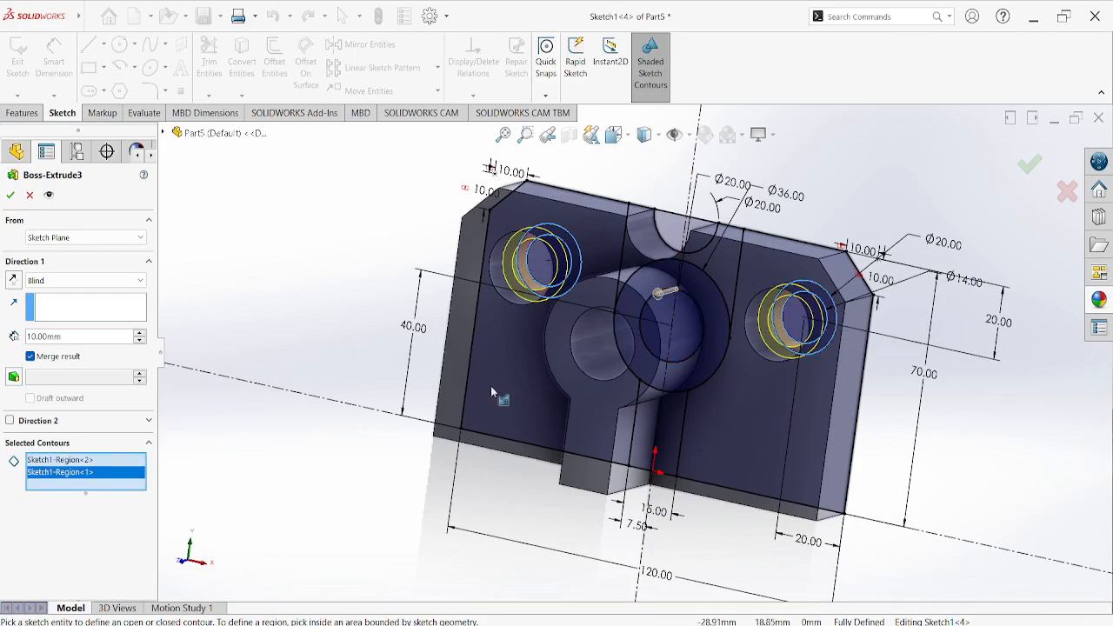
{"action": "left_click", "coordinate": [10, 197]}
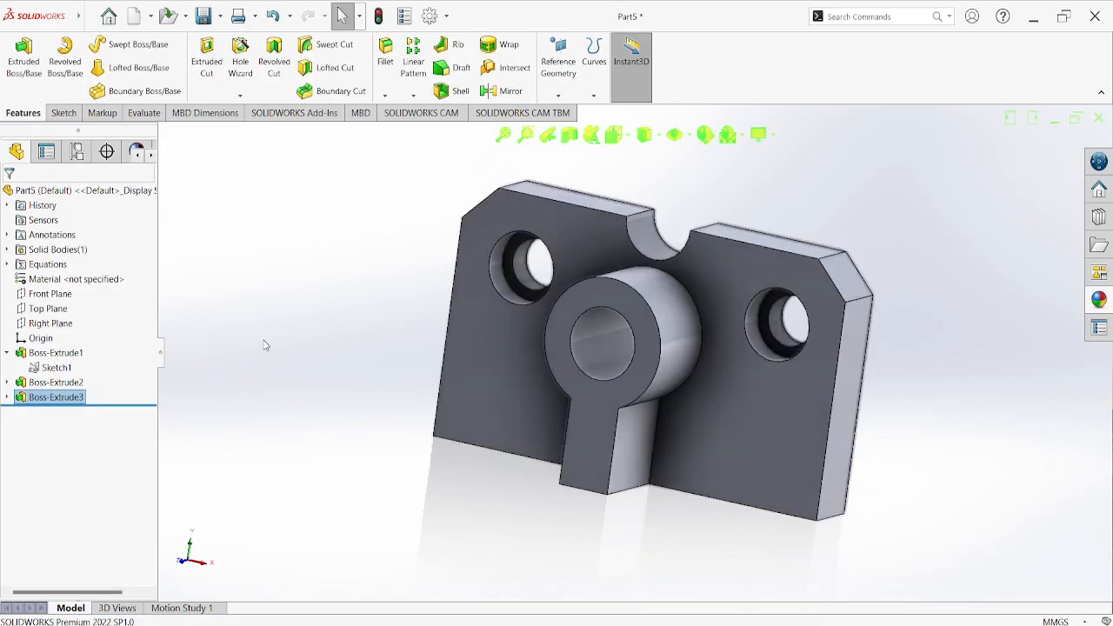
{"action": "middle_click_drag", "start_coordinate": [273, 343], "coordinate": [270, 408]}
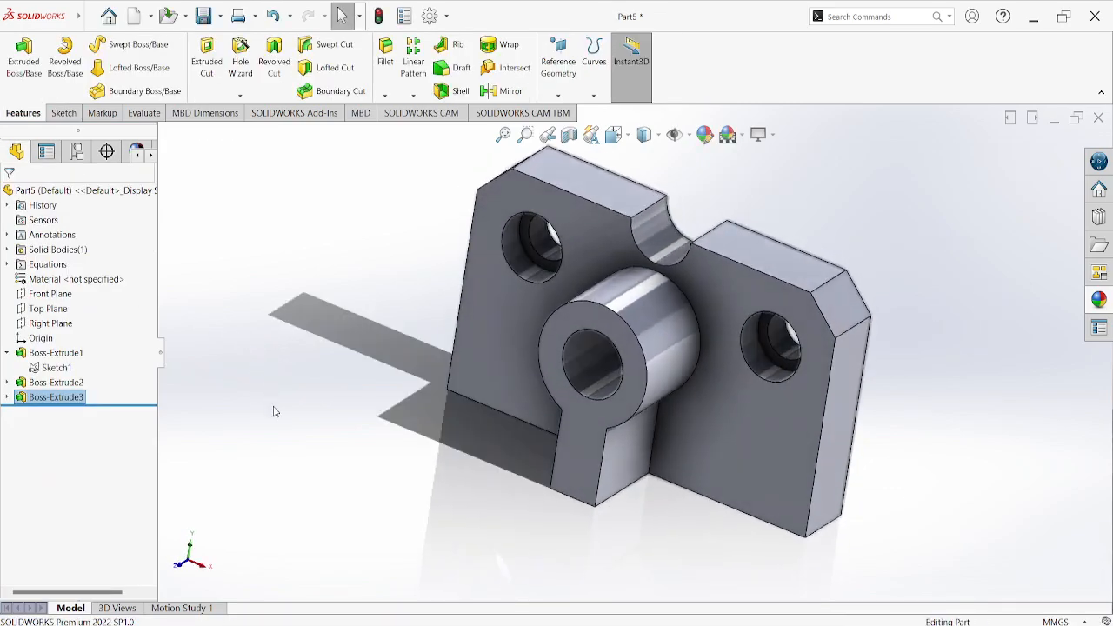
- Sketch a corner rectangle on the plate's front face, 120 mm wide and about 11 mm high, along its bottom edge
{"action": "key", "text": "alt+Tab"}
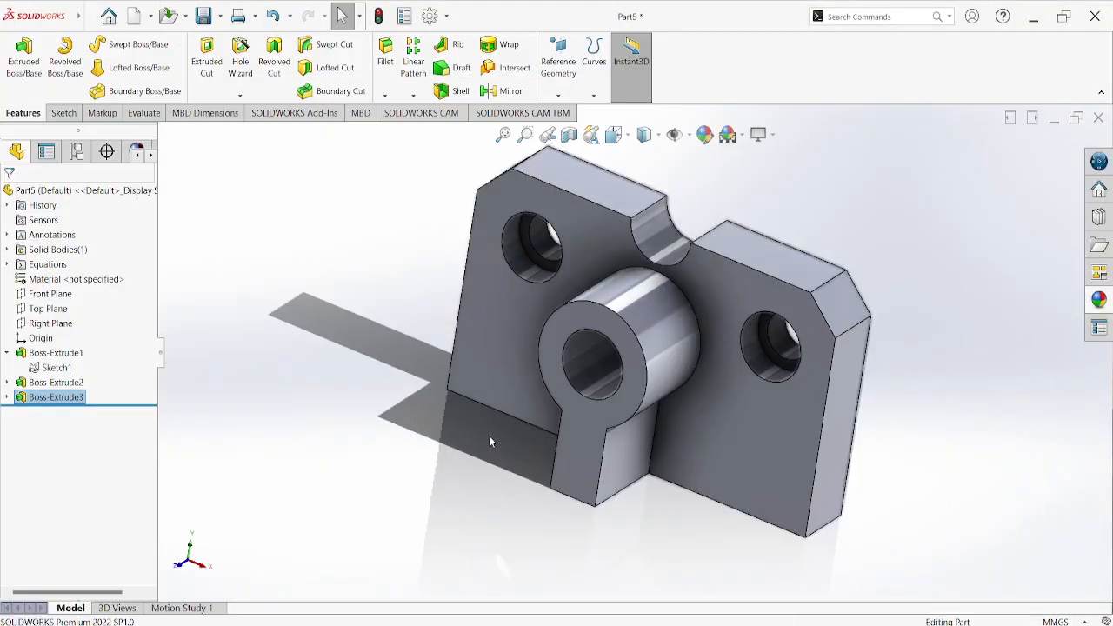
{"action": "left_click", "coordinate": [772, 444]}
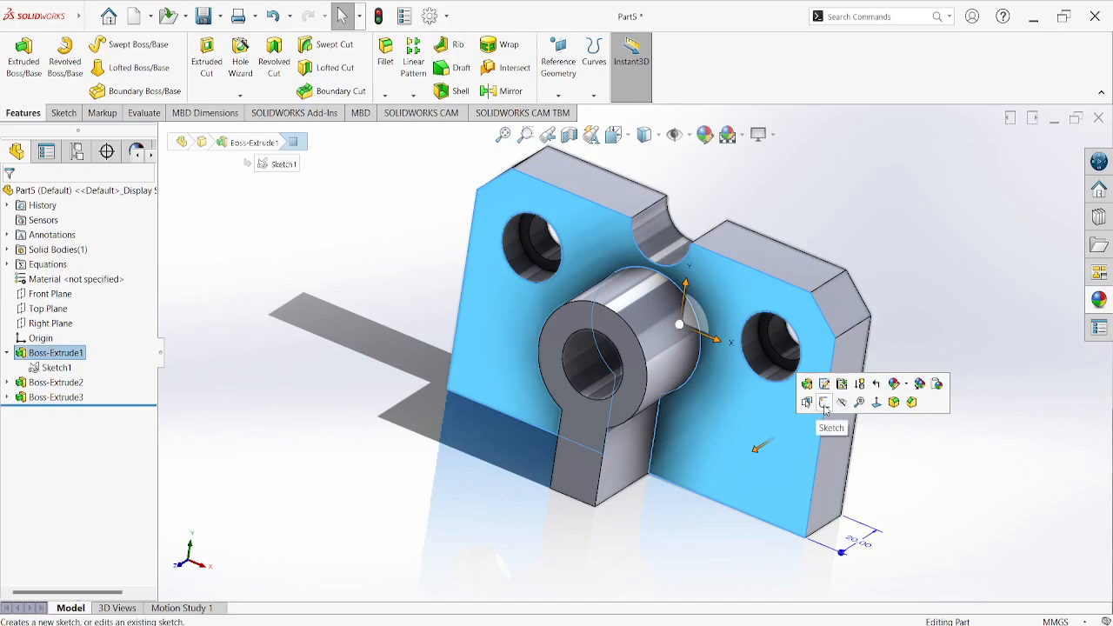
{"action": "left_click", "coordinate": [824, 403]}
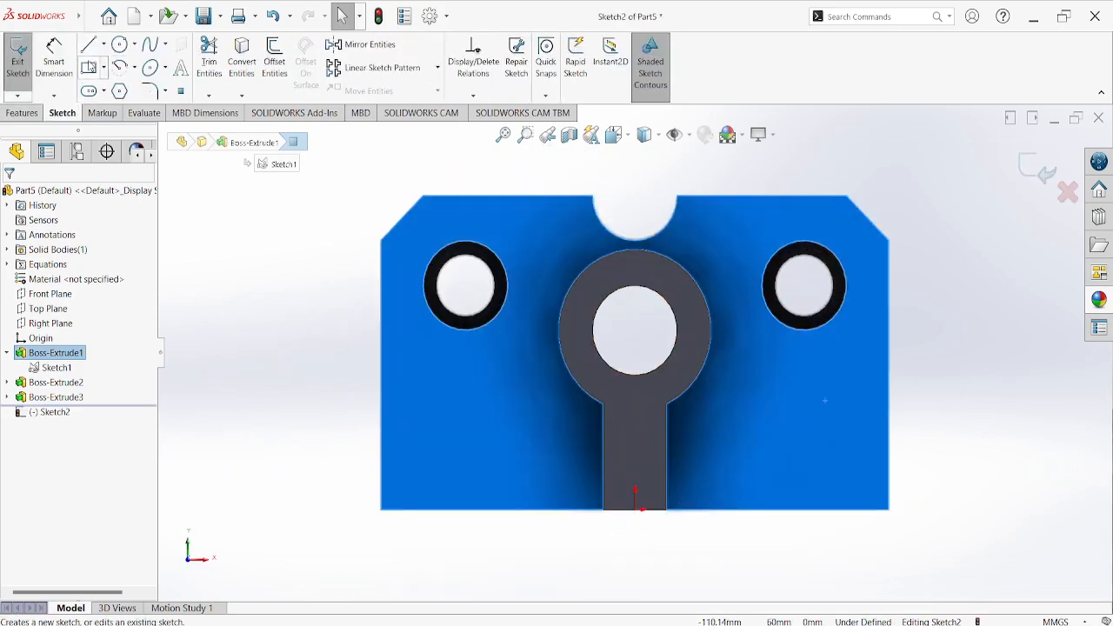
{"action": "left_click", "coordinate": [104, 69]}
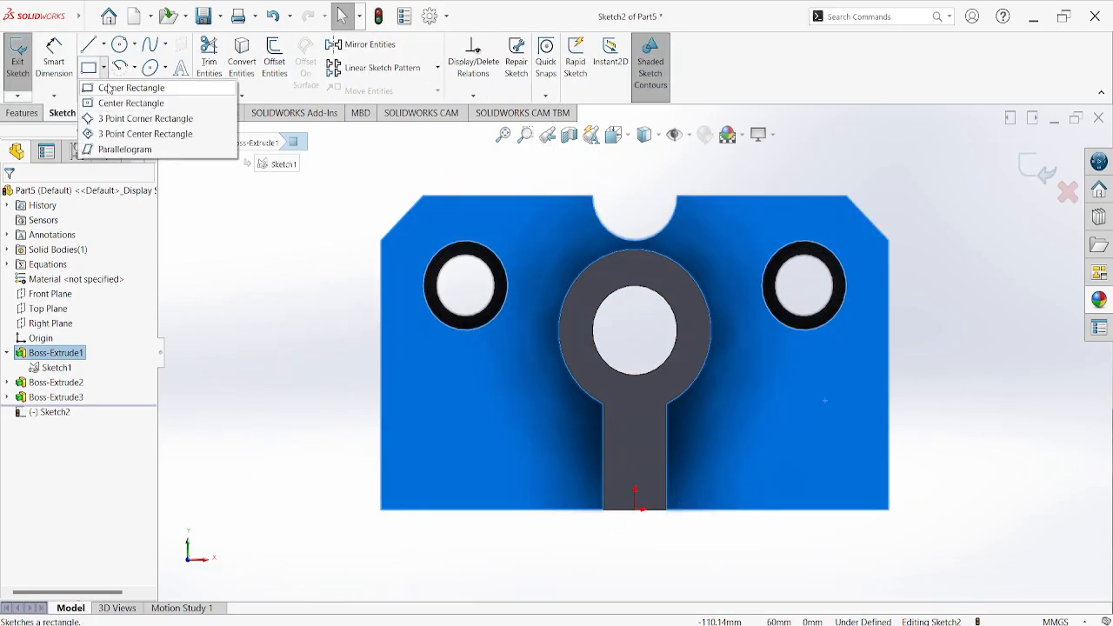
{"action": "left_click", "coordinate": [110, 89]}
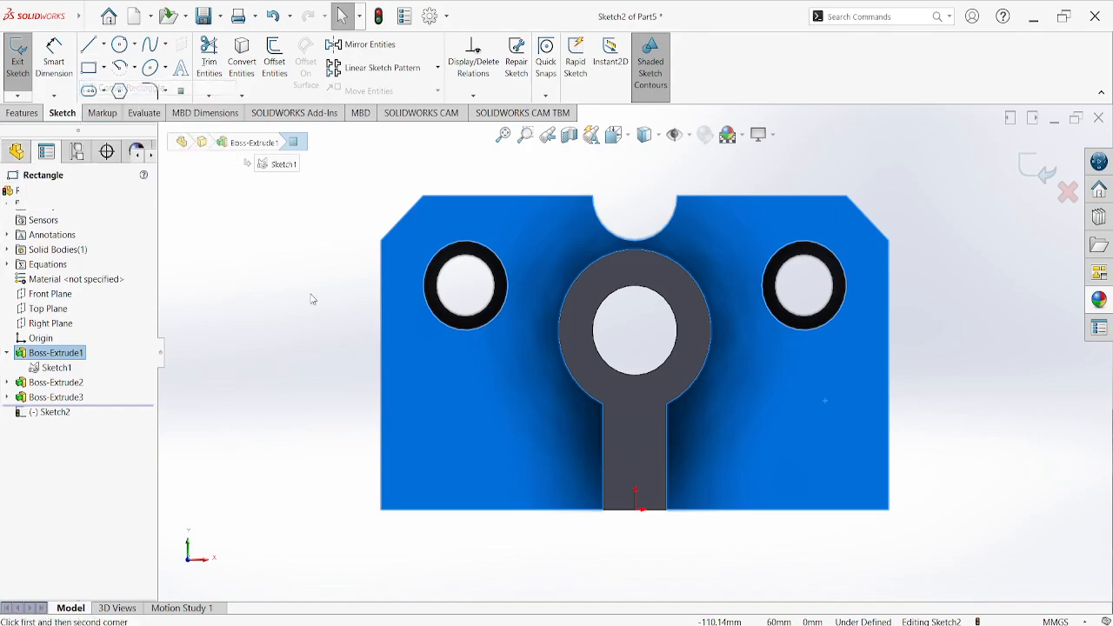
{"action": "left_click", "coordinate": [381, 511]}
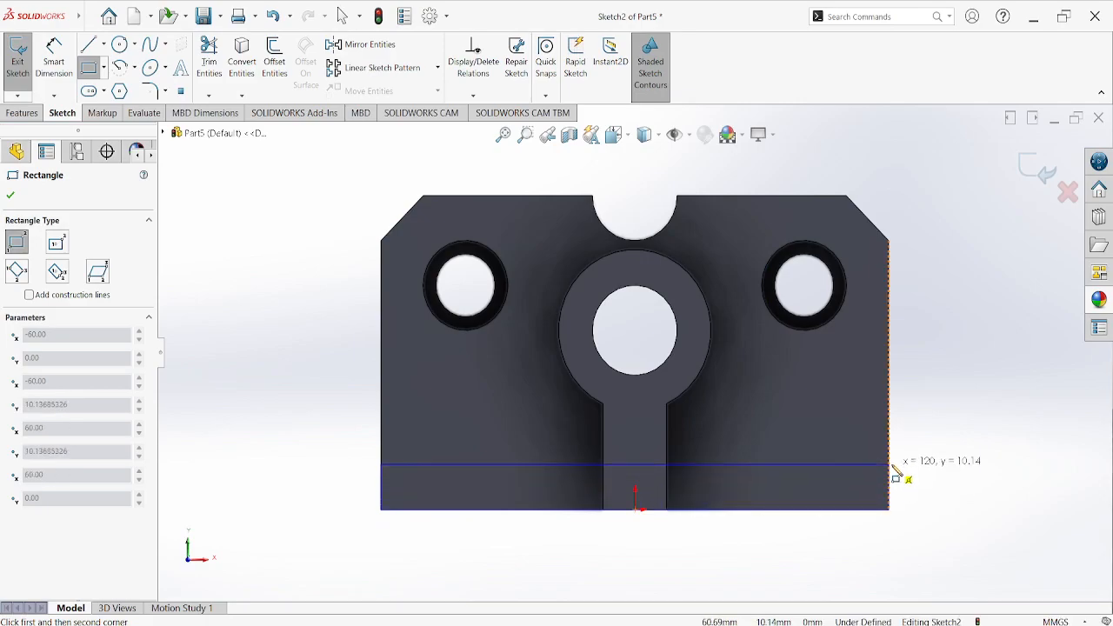
{"action": "left_click", "coordinate": [897, 466]}
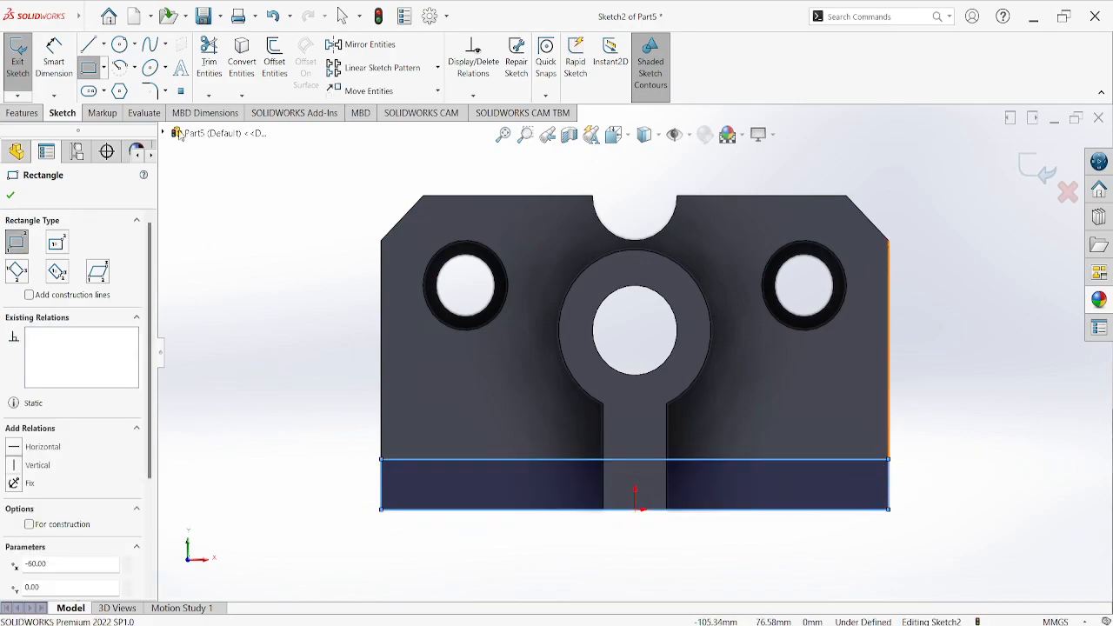
- Dimension the base rectangle's height at 20 mm and check it against the reference drawing
{"action": "left_click", "coordinate": [51, 63]}
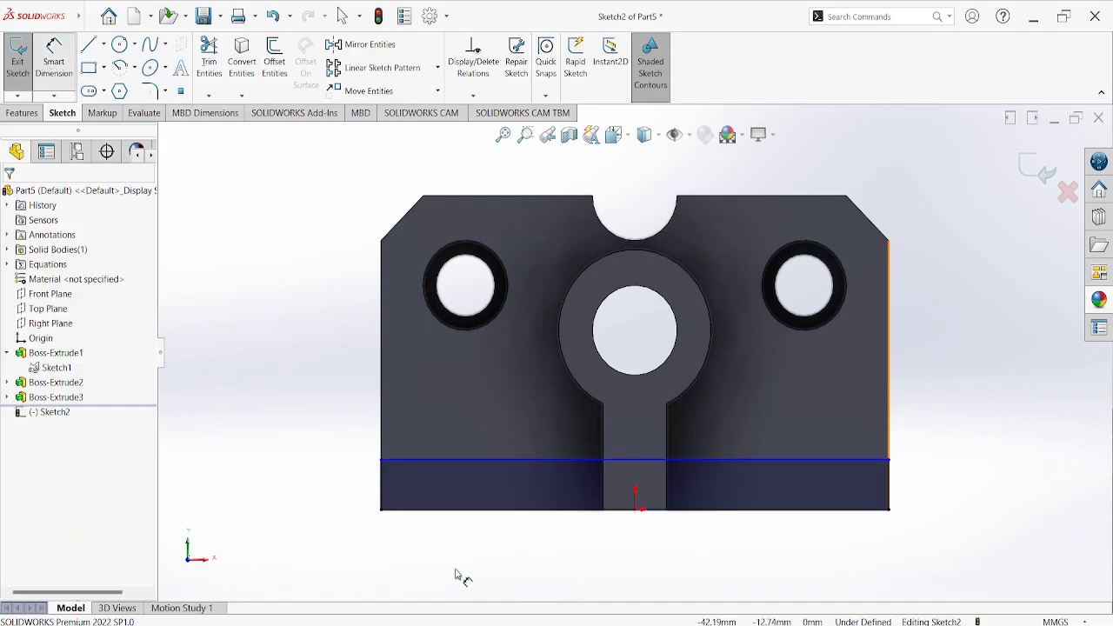
{"action": "left_click", "coordinate": [381, 480]}
{"action": "left_click", "coordinate": [341, 485]}
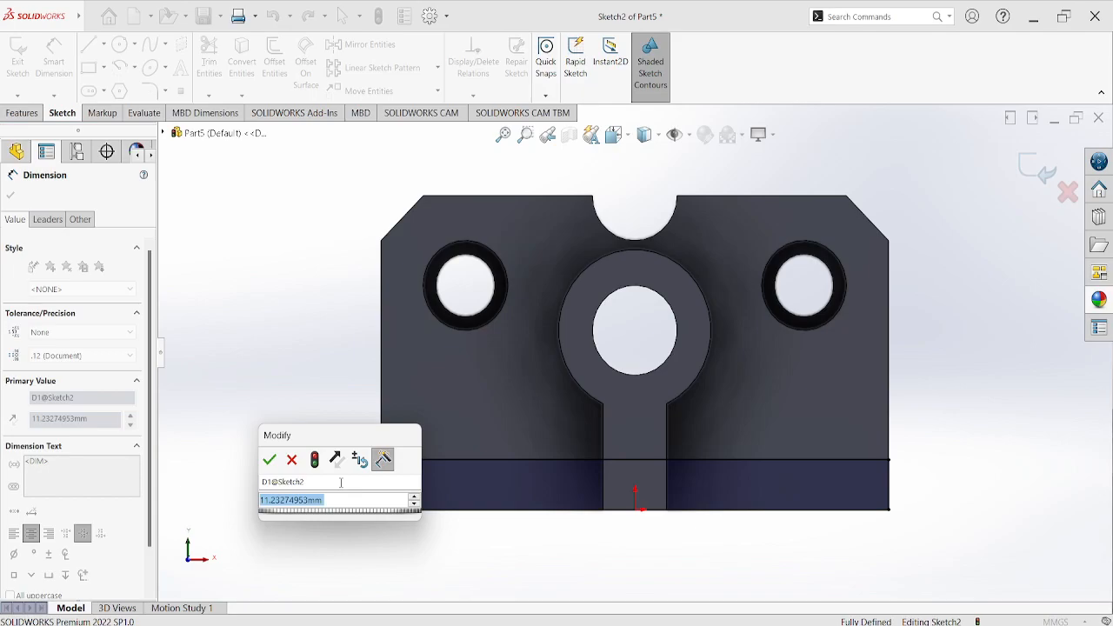
{"action": "type", "text": "20"}
{"action": "key", "text": "Return"}
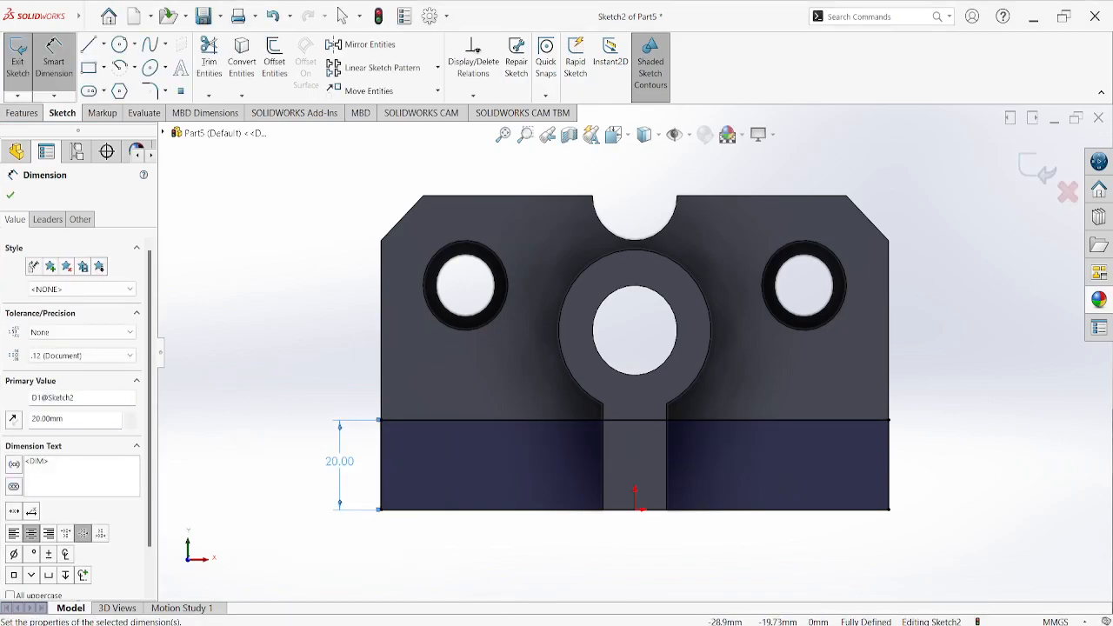
{"action": "key", "text": "alt+Tab"}
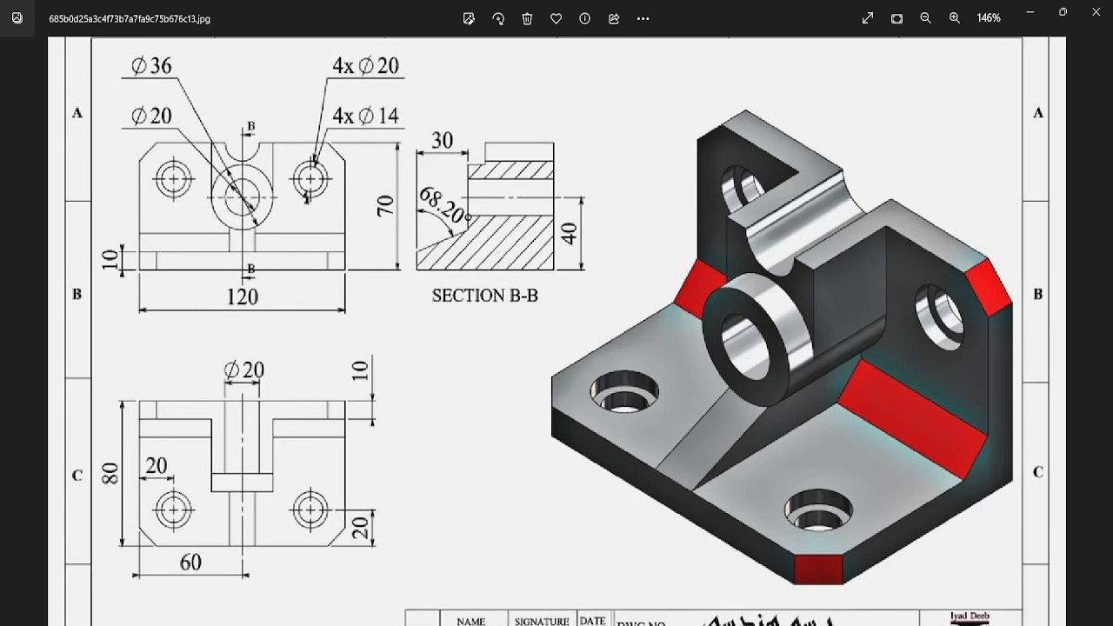
{"action": "scroll", "coordinate": [217, 226], "scroll_direction": "down", "scroll_amount": 1}
{"action": "scroll", "coordinate": [200, 236], "scroll_direction": "up", "scroll_amount": 3}
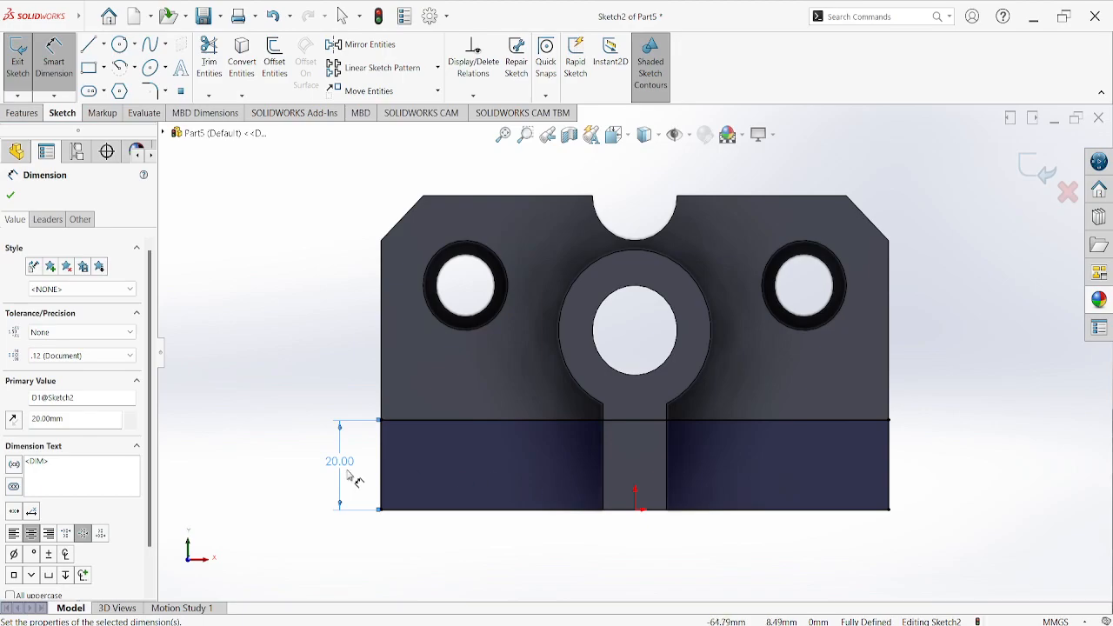
- Try to dimension the length of the base rectangle's bottom edge
{"action": "left_click", "coordinate": [535, 516]}
{"action": "left_click", "coordinate": [639, 559]}
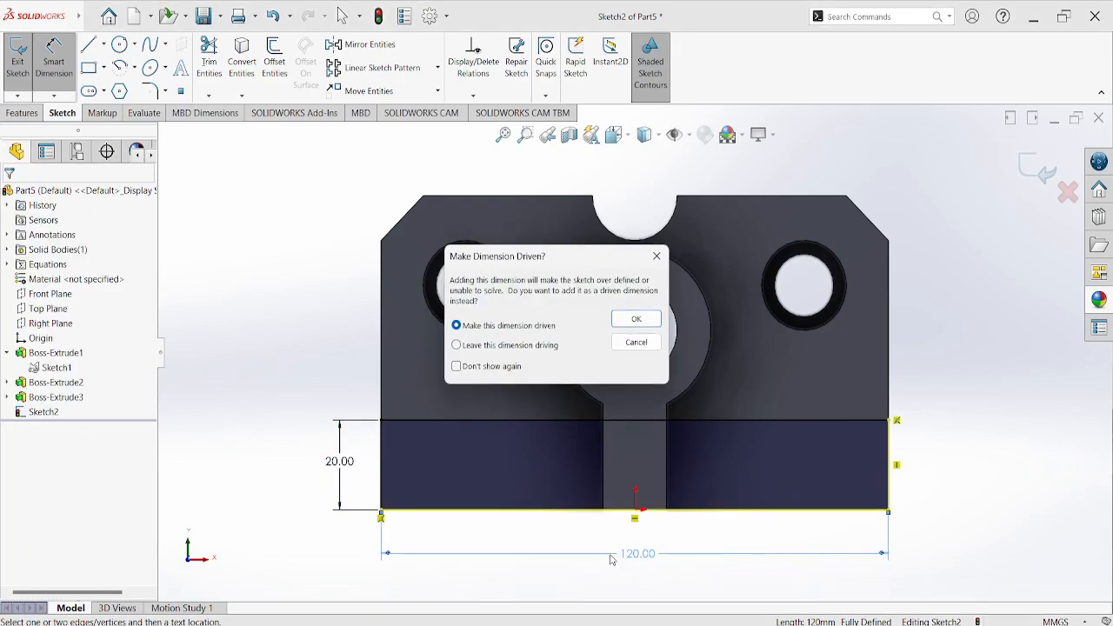
{"action": "left_click", "coordinate": [657, 257]}
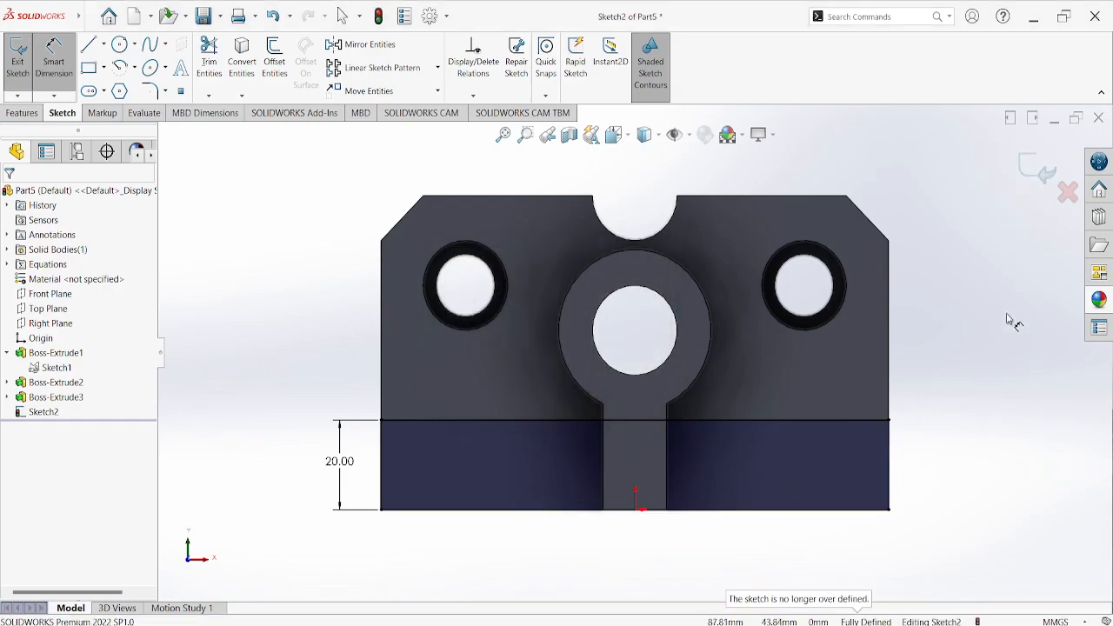
- Finish the base rectangle sketch and extrude it 60 mm forward from the plate, merging the result
{"action": "key", "text": "Escape"}
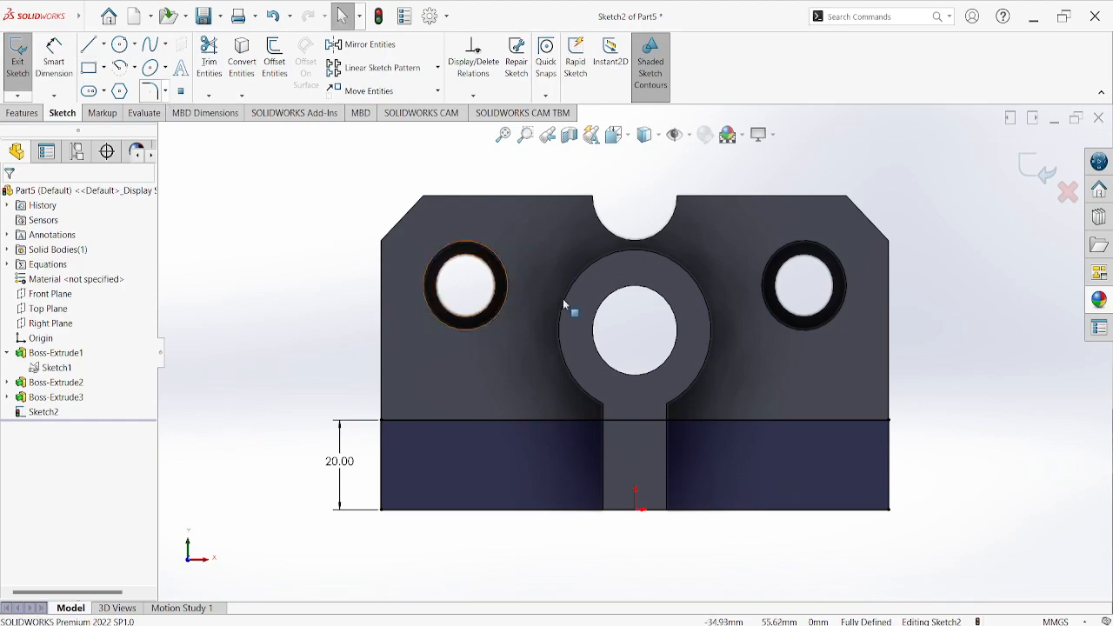
{"action": "left_click", "coordinate": [1036, 171]}
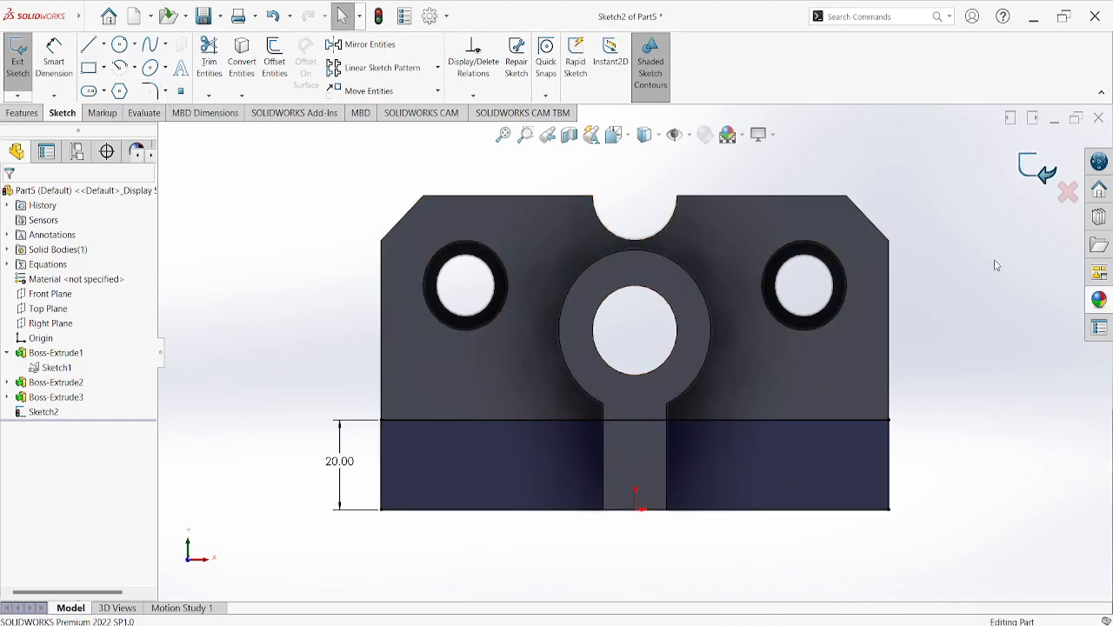
{"action": "mouse_move", "coordinate": [997, 310]}
{"action": "middle_mouse_down"}
{"action": "mouse_move", "coordinate": [873, 362]}
{"action": "mouse_move", "coordinate": [910, 389]}
{"action": "mouse_move", "coordinate": [879, 393]}
{"action": "middle_mouse_up"}
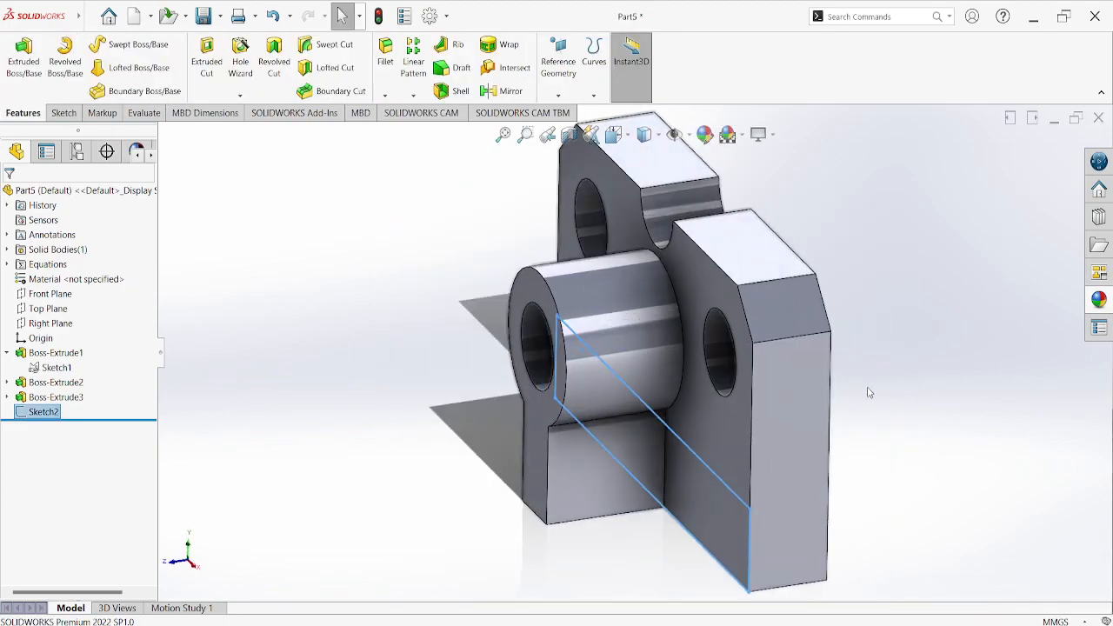
{"action": "left_click", "coordinate": [24, 54]}
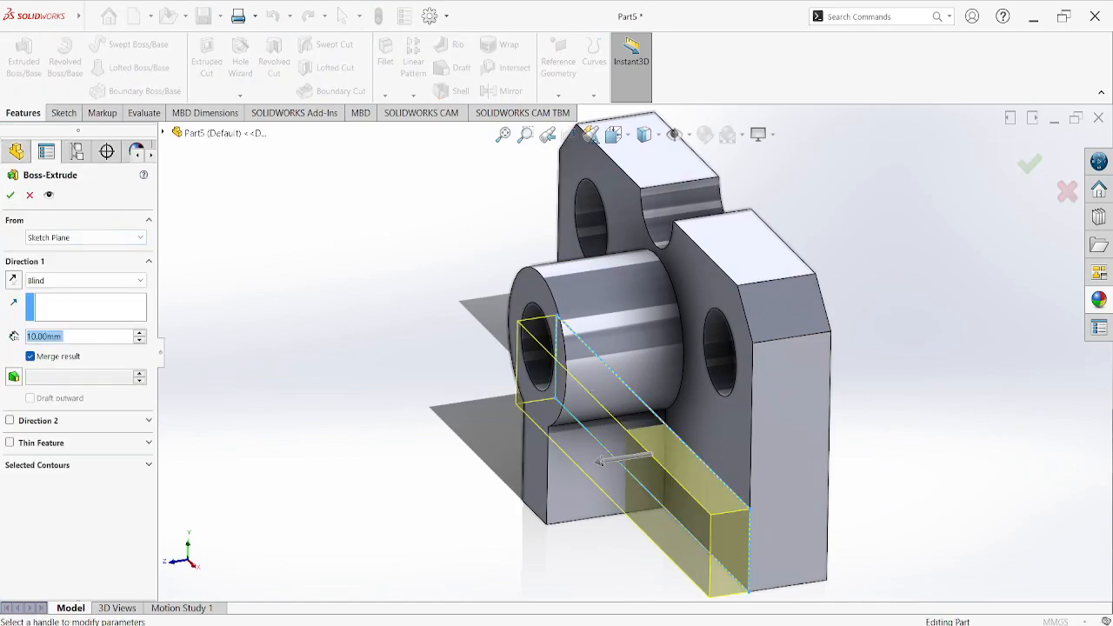
{"action": "key", "text": "alt+Tab"}
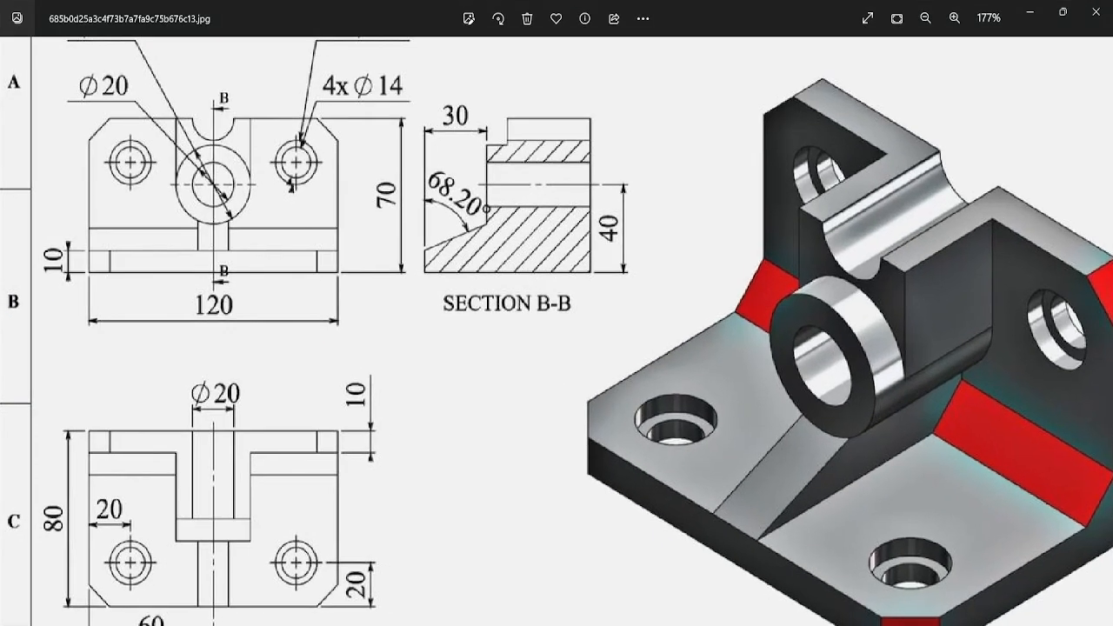
{"action": "key", "text": "alt+Tab"}
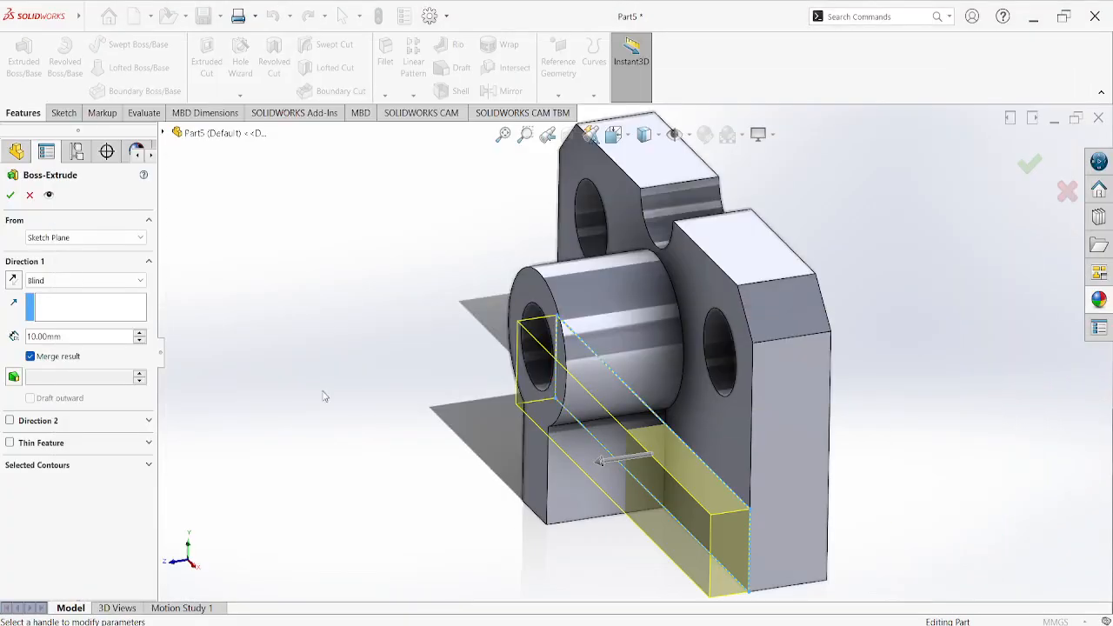
{"action": "left_click", "coordinate": [73, 335]}
{"action": "type", "text": "60"}
{"action": "key", "text": "Return"}
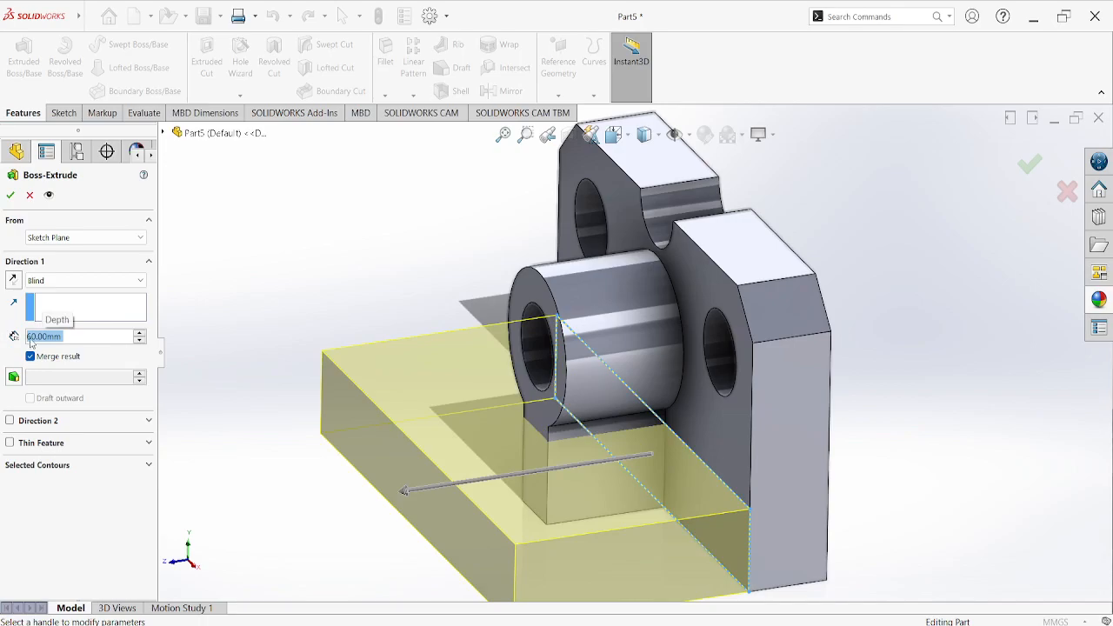
{"action": "left_click", "coordinate": [8, 196]}
{"action": "mouse_move", "coordinate": [313, 291]}
{"action": "middle_mouse_down"}
{"action": "mouse_move", "coordinate": [330, 350]}
{"action": "mouse_move", "coordinate": [360, 310]}
{"action": "mouse_move", "coordinate": [321, 300]}
{"action": "middle_mouse_up"}
{"action": "left_click", "coordinate": [380, 220]}
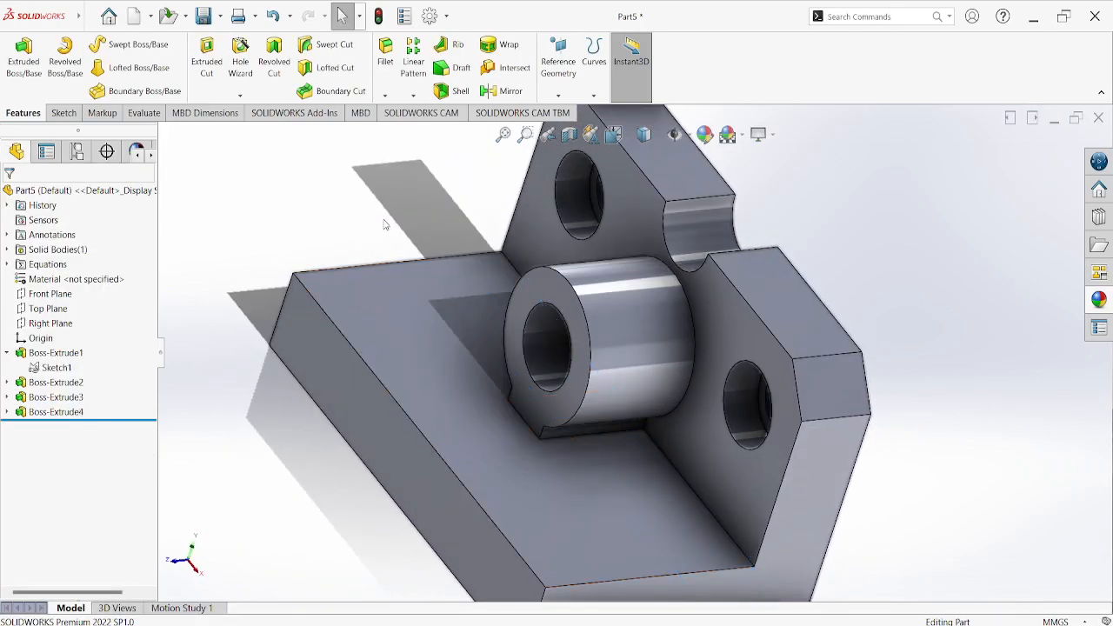
- On the base's top face, sketch two concentric circles near the front-right corner, about 8.6 mm and 12.3 mm in radius
{"action": "key", "text": "space"}
{"action": "left_click", "coordinate": [566, 300]}
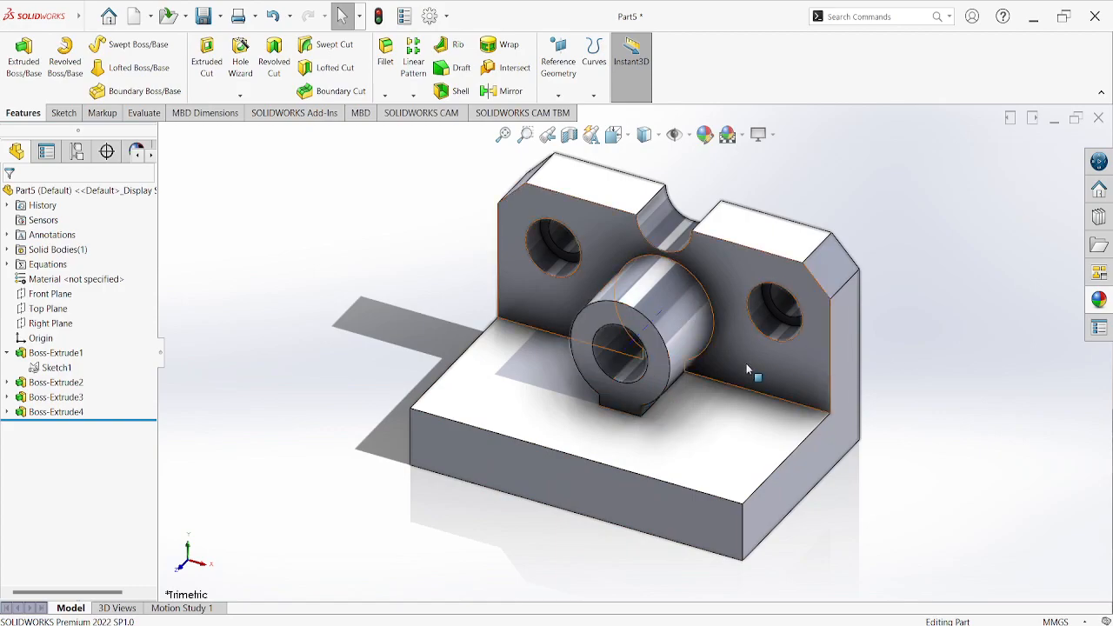
{"action": "left_click", "coordinate": [715, 472]}
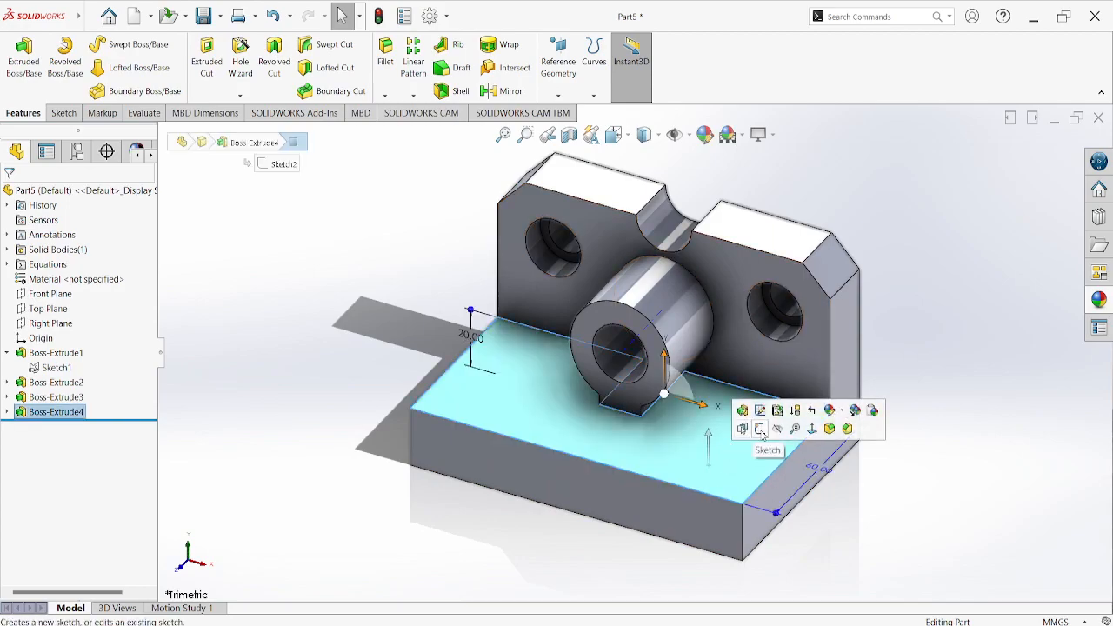
{"action": "left_click", "coordinate": [761, 430]}
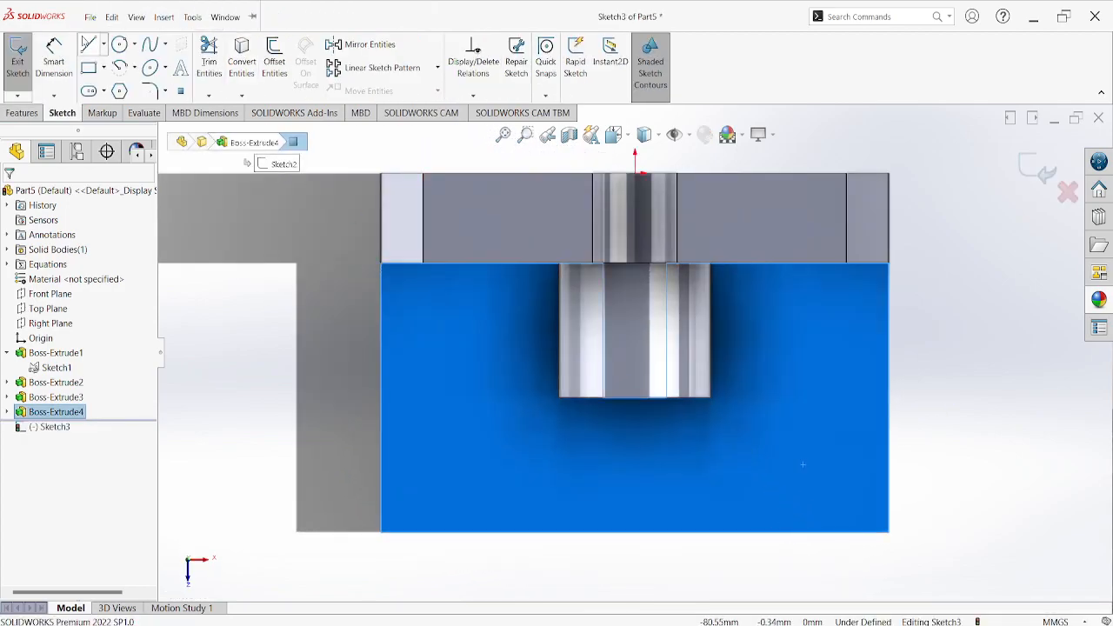
{"action": "left_click", "coordinate": [120, 46]}
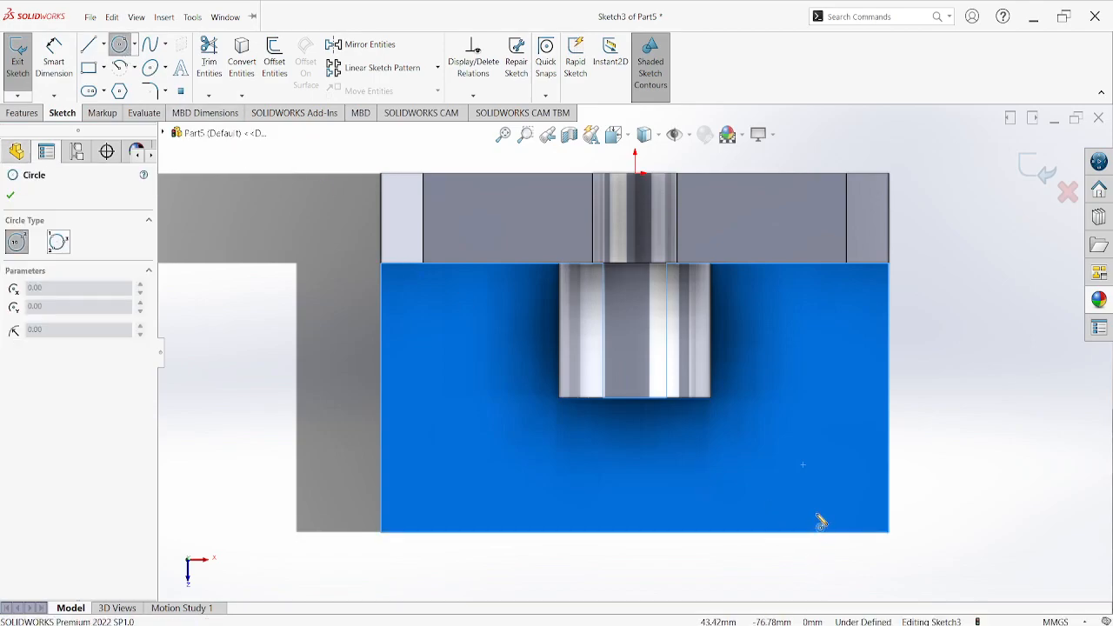
{"action": "left_click", "coordinate": [803, 467]}
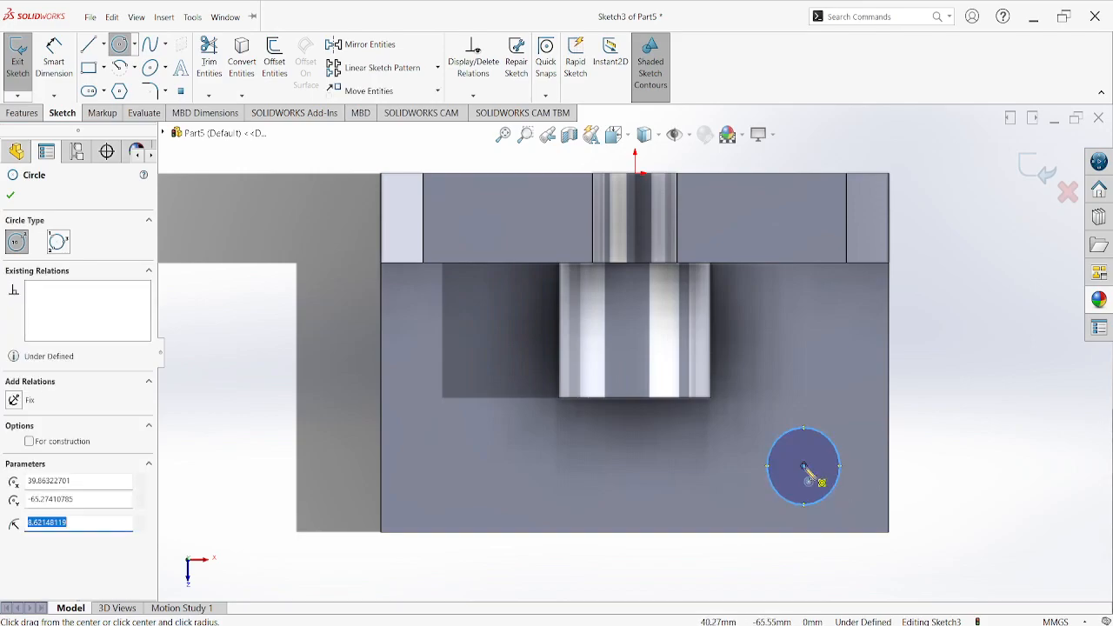
{"action": "left_click", "coordinate": [803, 466]}
{"action": "left_click", "coordinate": [849, 493]}
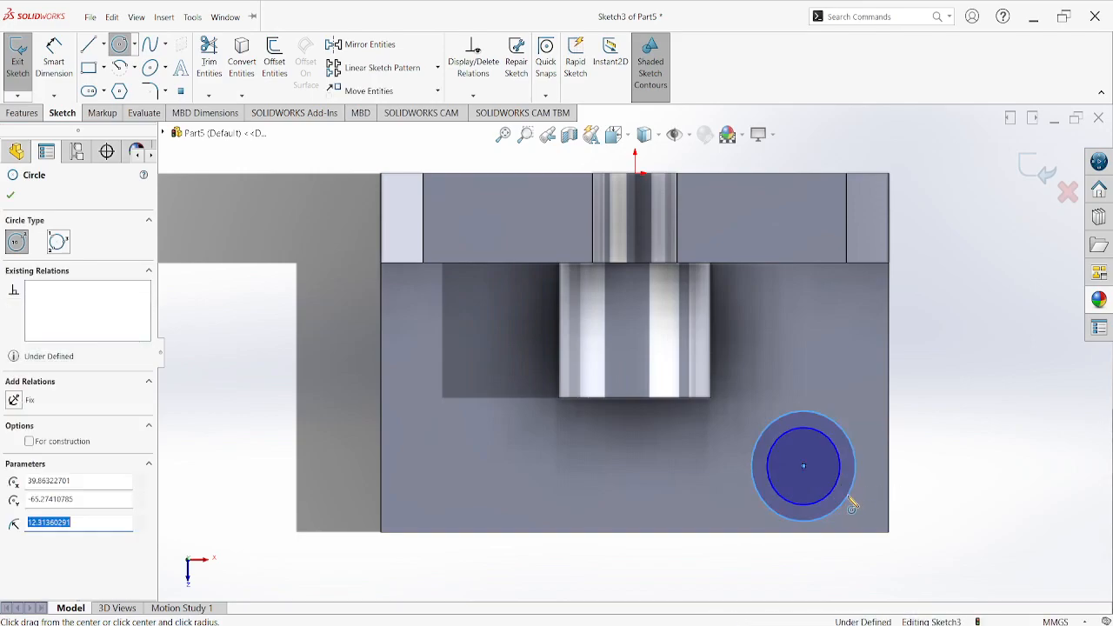
- Start dimensioning the concentric circles sketched on the base's top face
{"action": "left_click", "coordinate": [53, 61]}
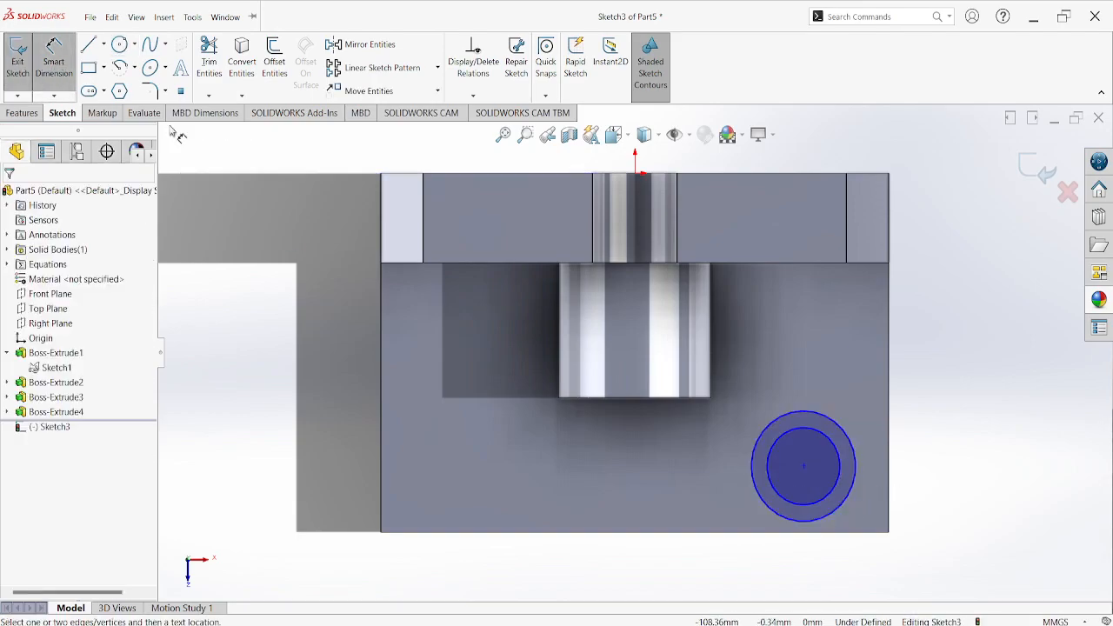
- Dimension the two concentric circles on the base plate with diameters of 20 mm and 14 mm
{"action": "left_click", "coordinate": [843, 435]}
{"action": "left_click", "coordinate": [937, 380]}
{"action": "type", "text": "20"}
{"action": "key", "text": "Return"}
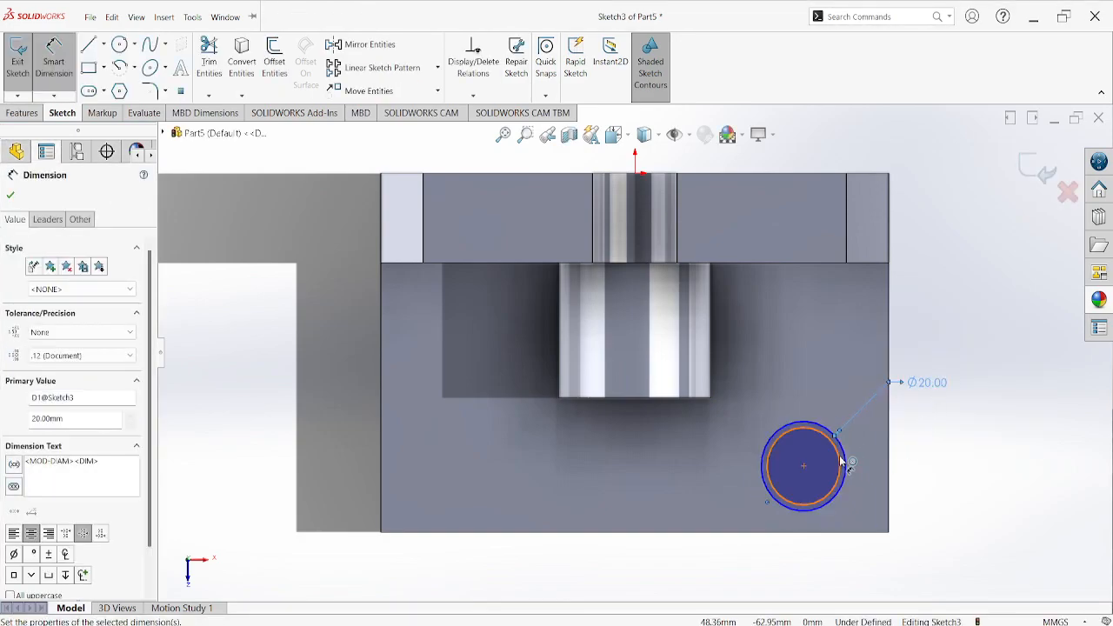
{"action": "left_click", "coordinate": [844, 461]}
{"action": "left_click", "coordinate": [939, 412]}
{"action": "type", "text": "16"}
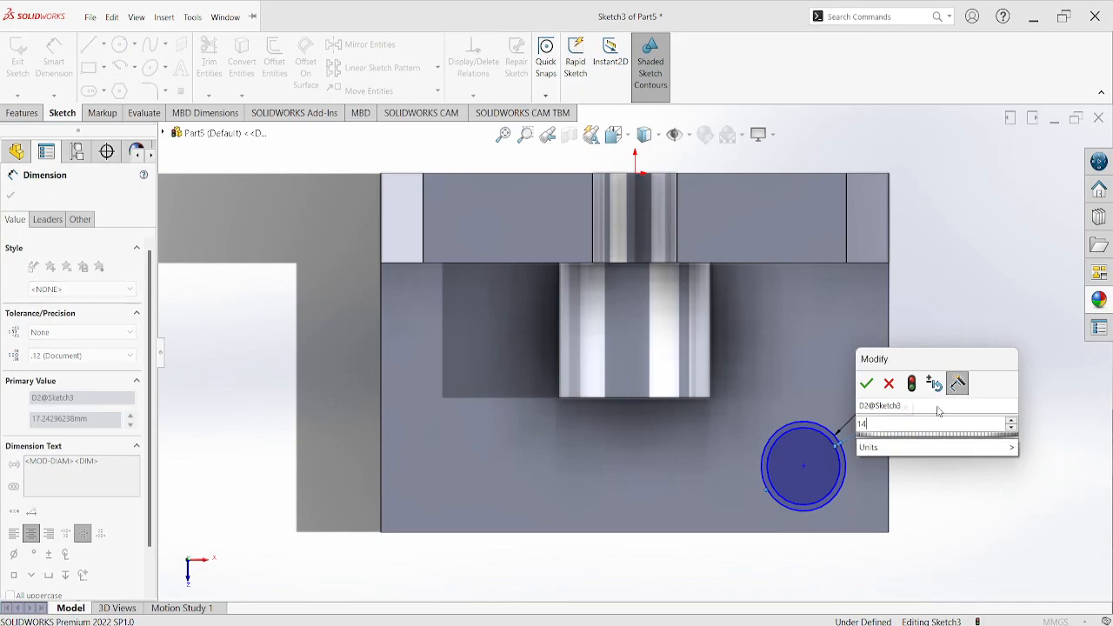
{"action": "key", "text": "Return"}
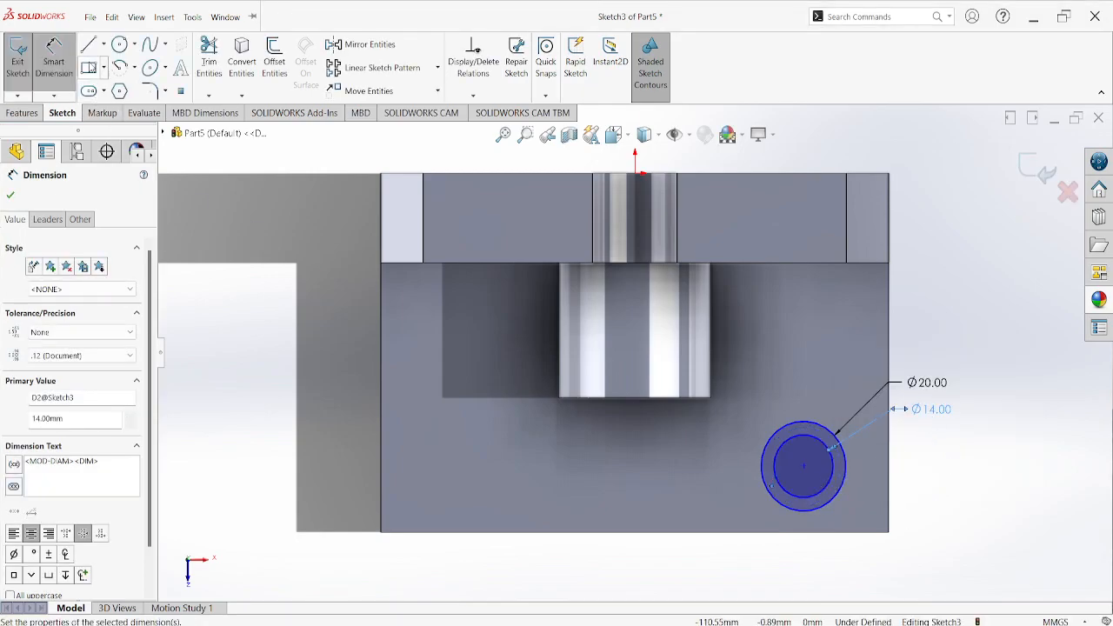
- Check the hole position in the reference drawing and set the circles' center 20 mm from the plate's right side edge
{"action": "key", "text": "alt+Tab"}
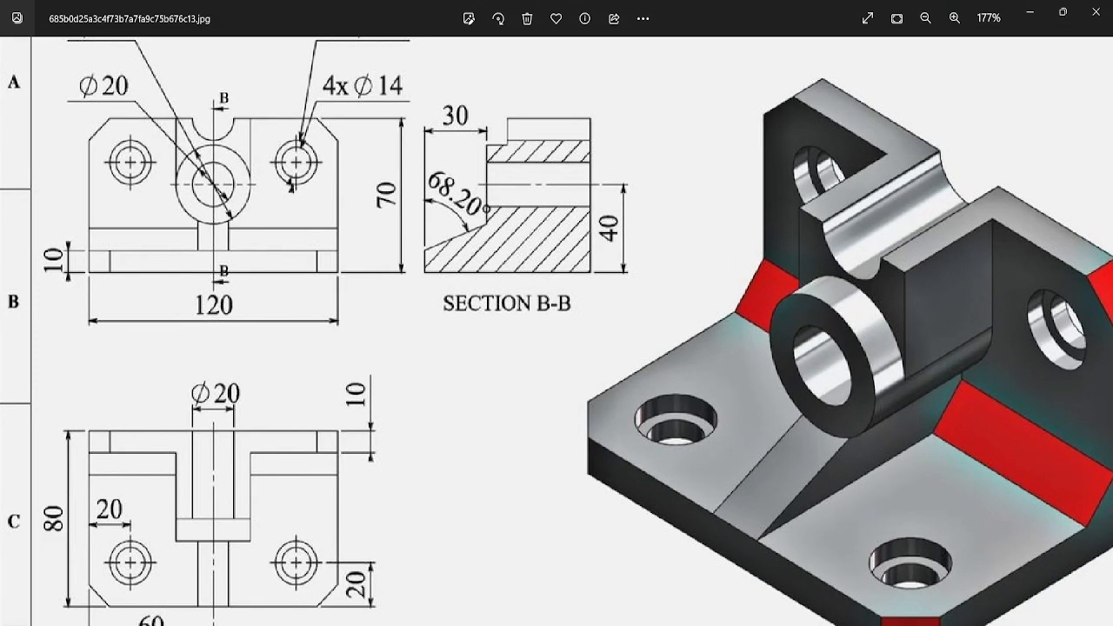
{"action": "key", "text": "alt+Tab"}
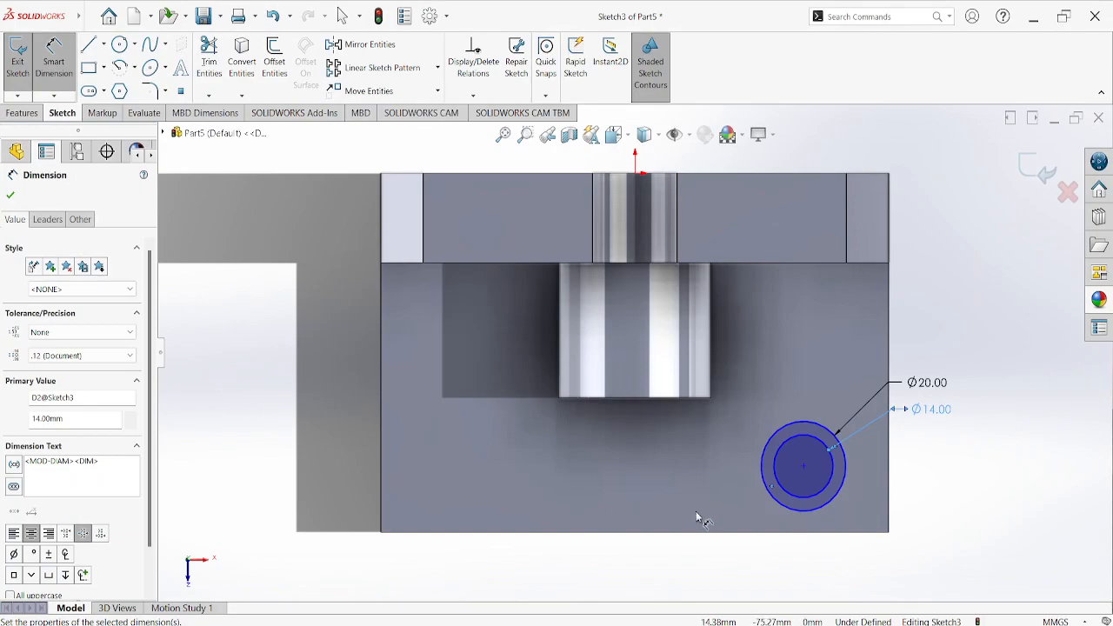
{"action": "left_click", "coordinate": [804, 468]}
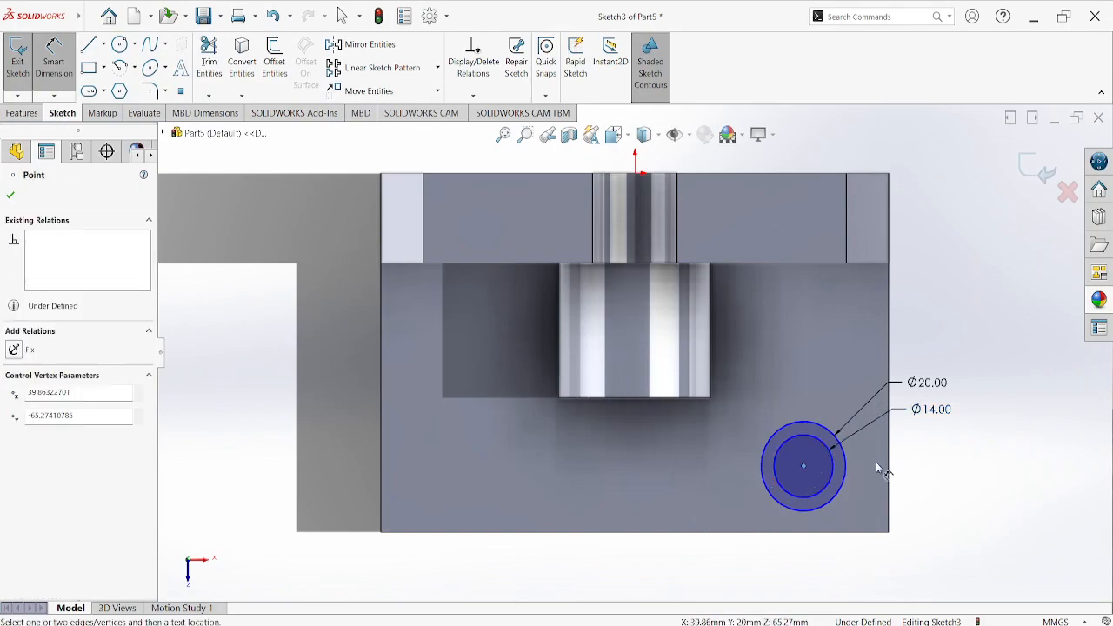
{"action": "left_click", "coordinate": [887, 467]}
{"action": "left_click", "coordinate": [850, 557]}
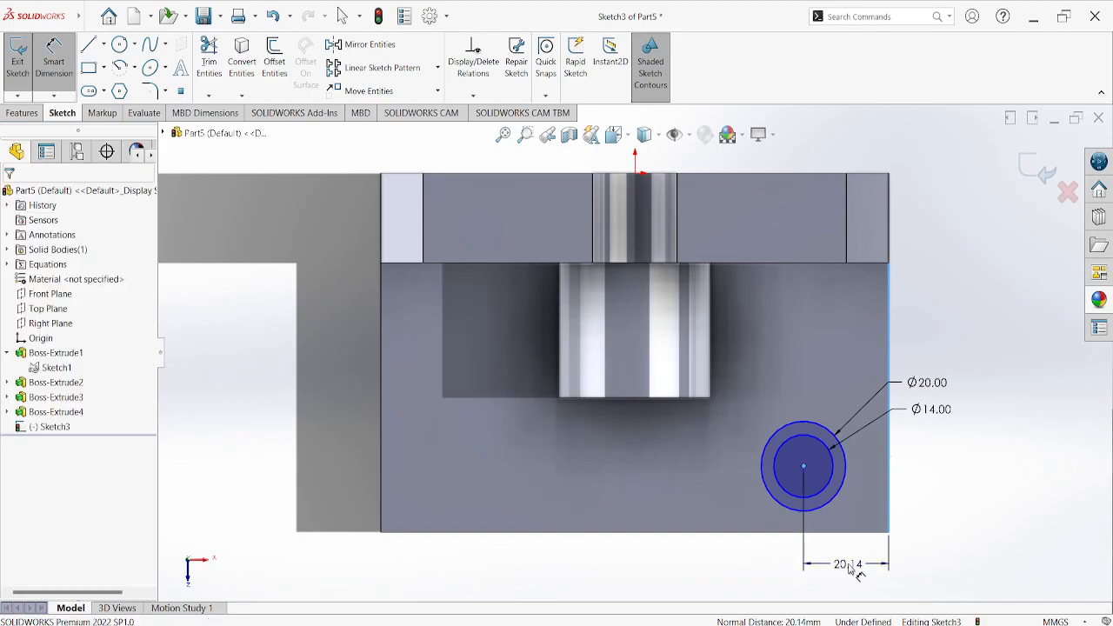
{"action": "type", "text": "20"}
{"action": "key", "text": "Return"}
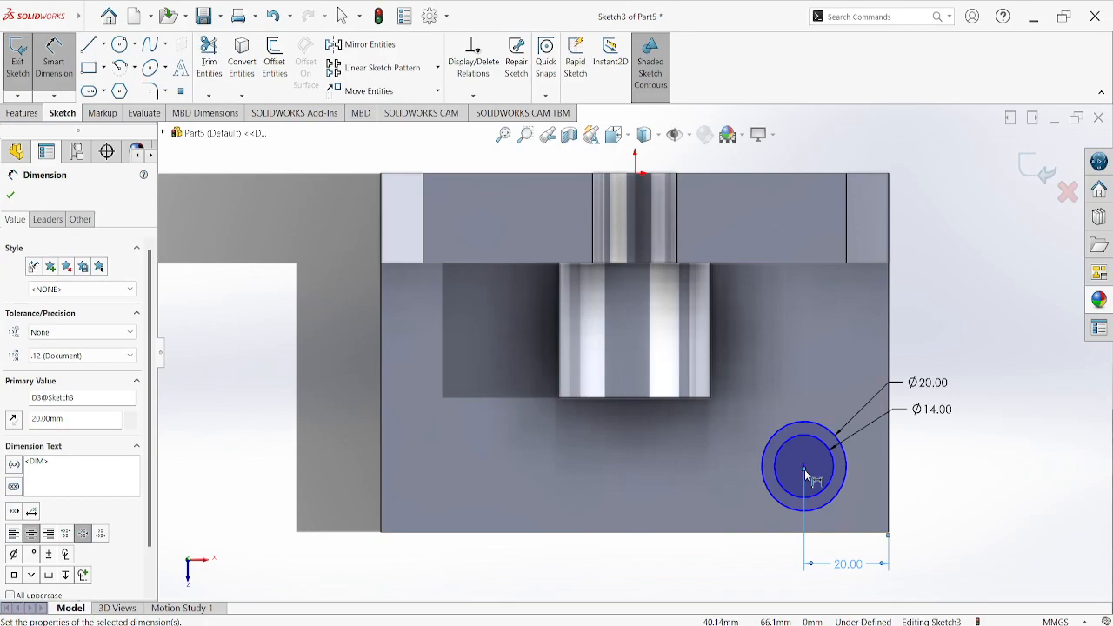
{"action": "key", "text": "Escape"}
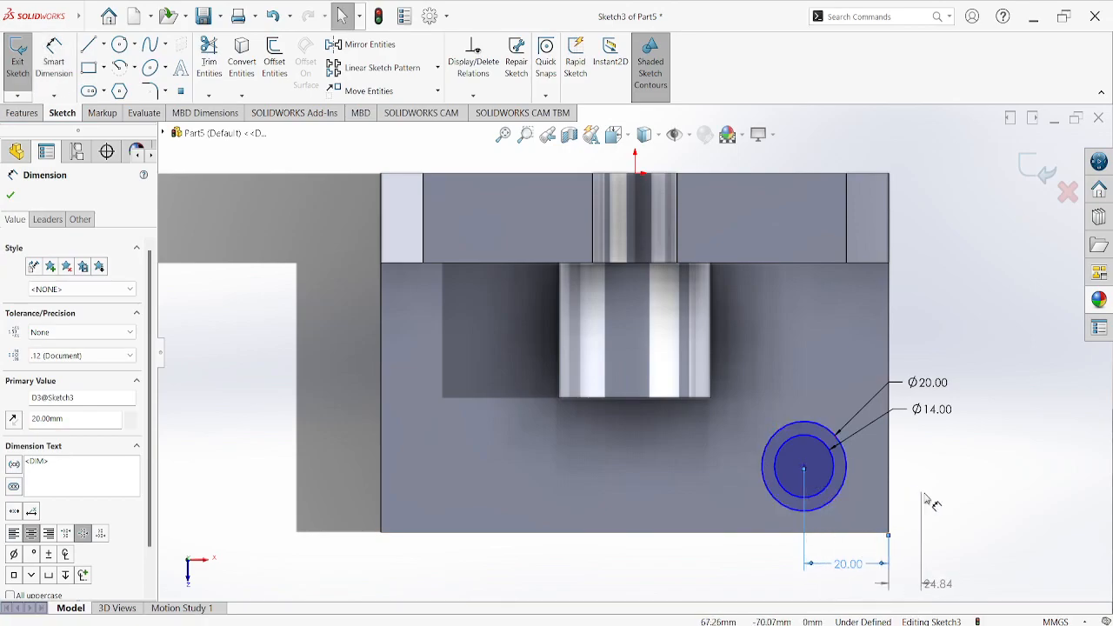
- Set the distance from the circles' center to the plate's long front edge to 20 mm
{"action": "left_click", "coordinate": [805, 470]}
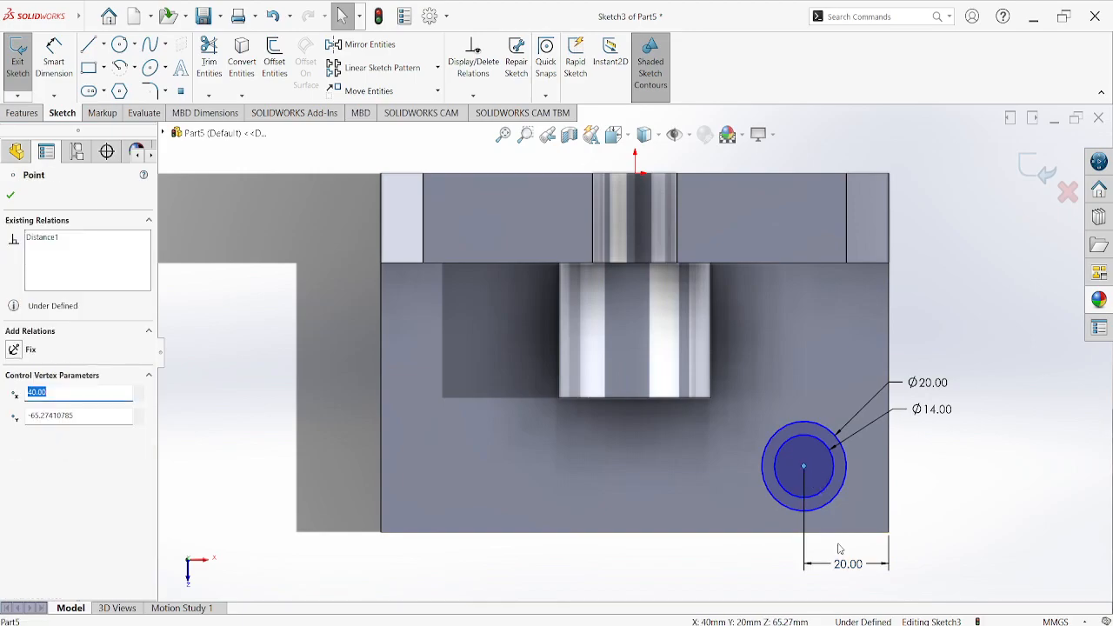
{"action": "left_click", "coordinate": [833, 532]}
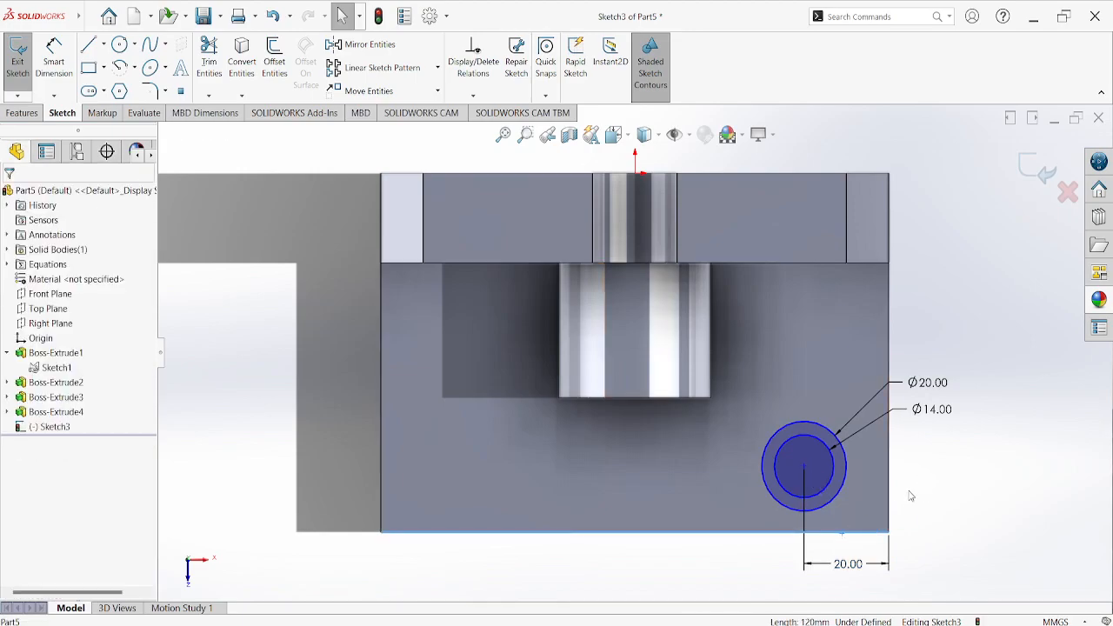
{"action": "left_click", "coordinate": [54, 61]}
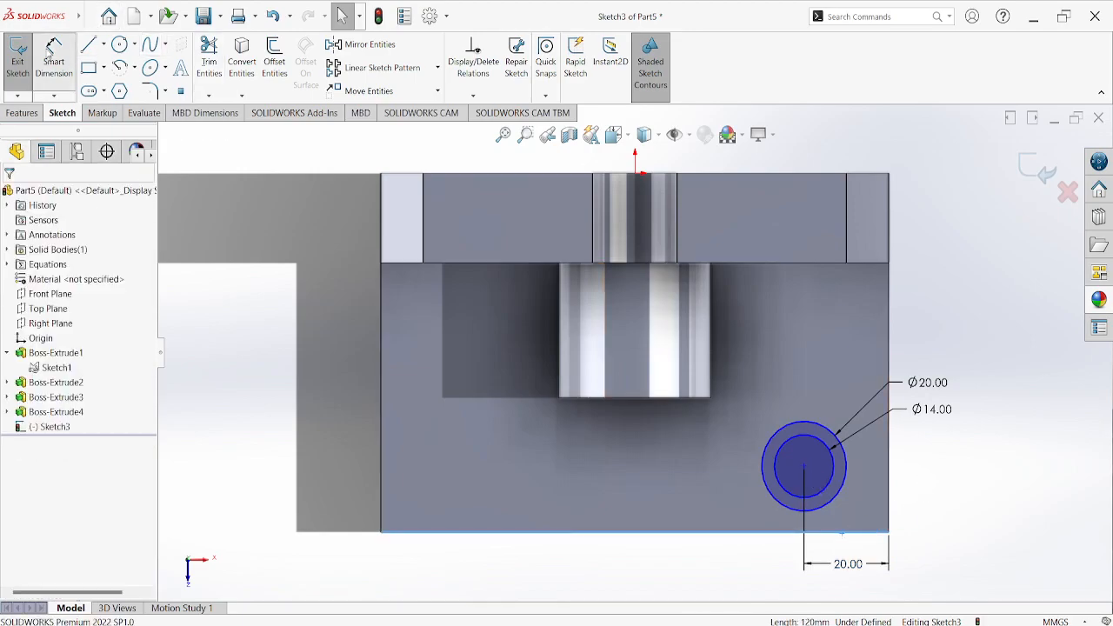
{"action": "left_click", "coordinate": [805, 470]}
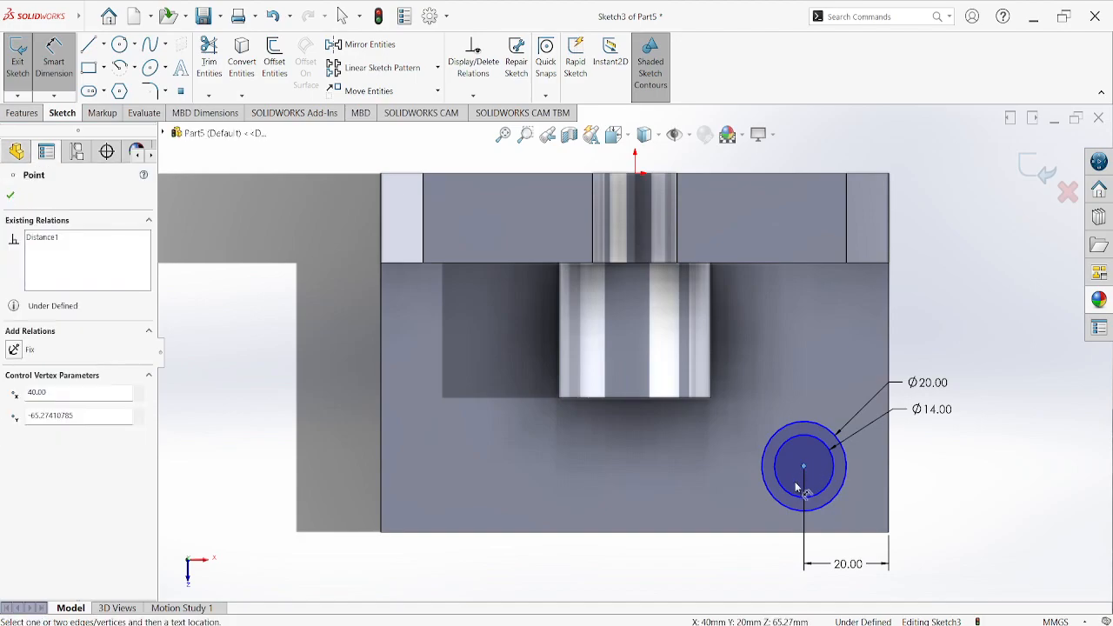
{"action": "left_click", "coordinate": [837, 532]}
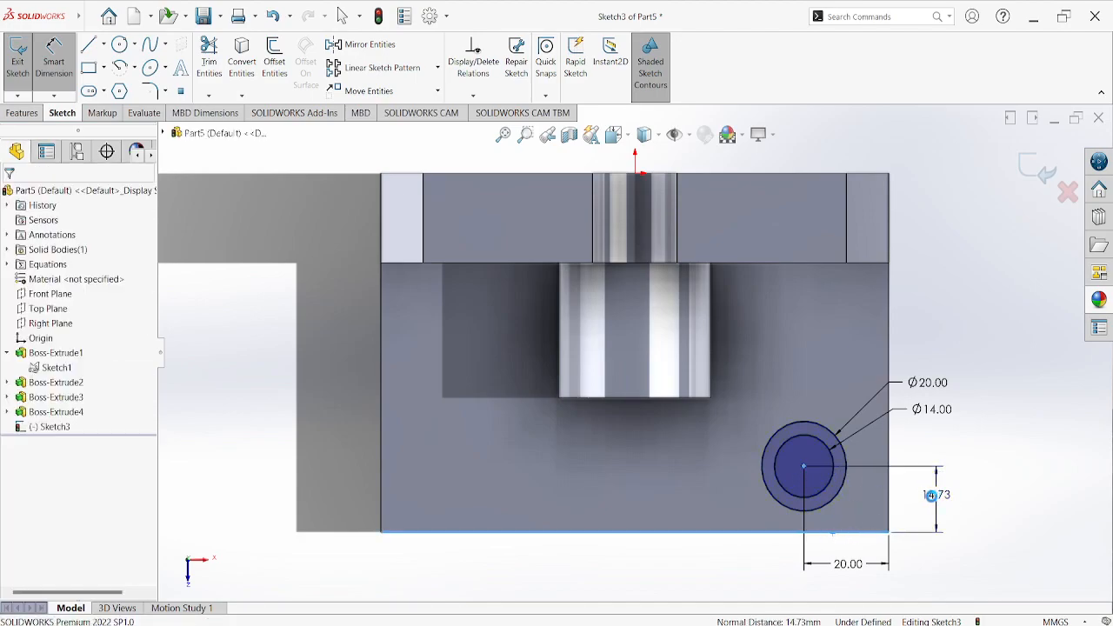
{"action": "left_click", "coordinate": [934, 495]}
{"action": "type", "text": "20"}
{"action": "key", "text": "Return"}
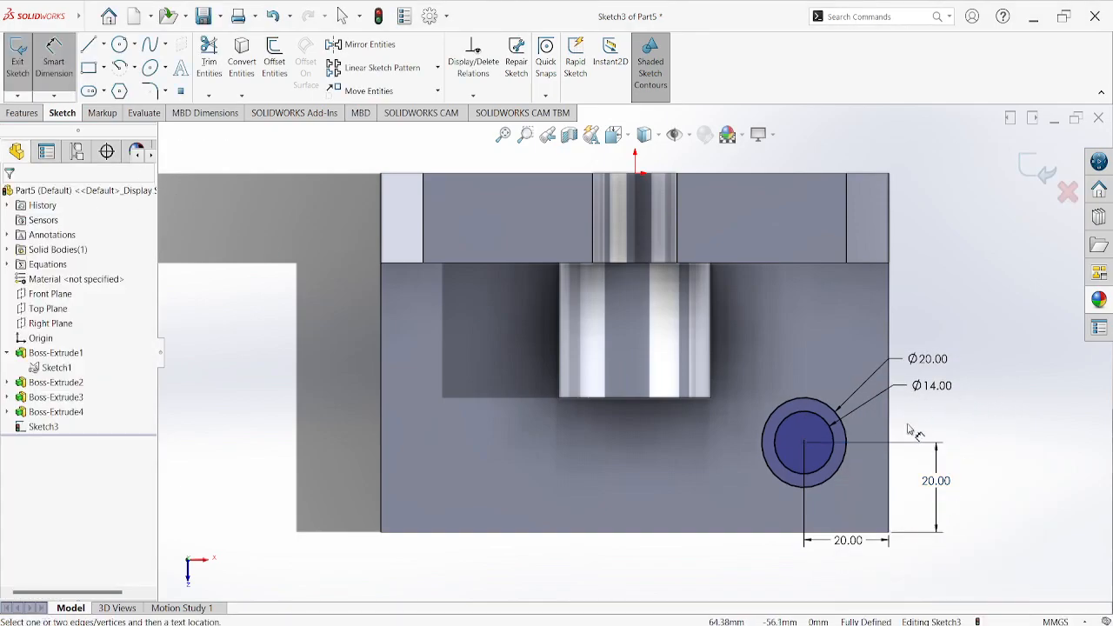
- Draw an infinite-length vertical construction centerline through the middle of the plate
{"action": "left_click", "coordinate": [54, 77]}
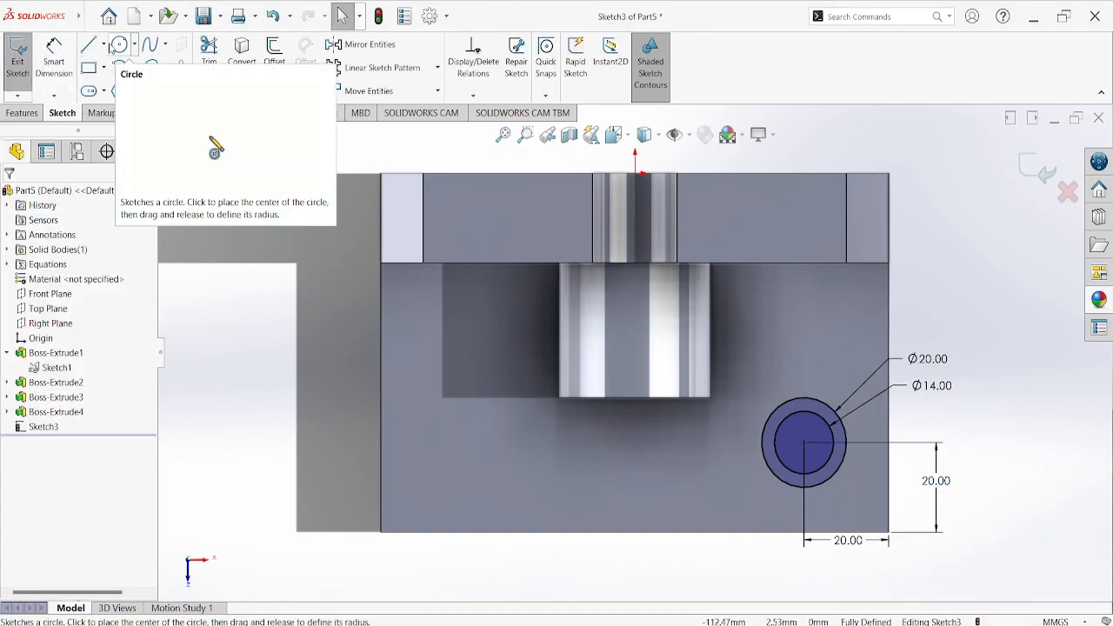
{"action": "left_click", "coordinate": [103, 44]}
{"action": "left_click", "coordinate": [115, 80]}
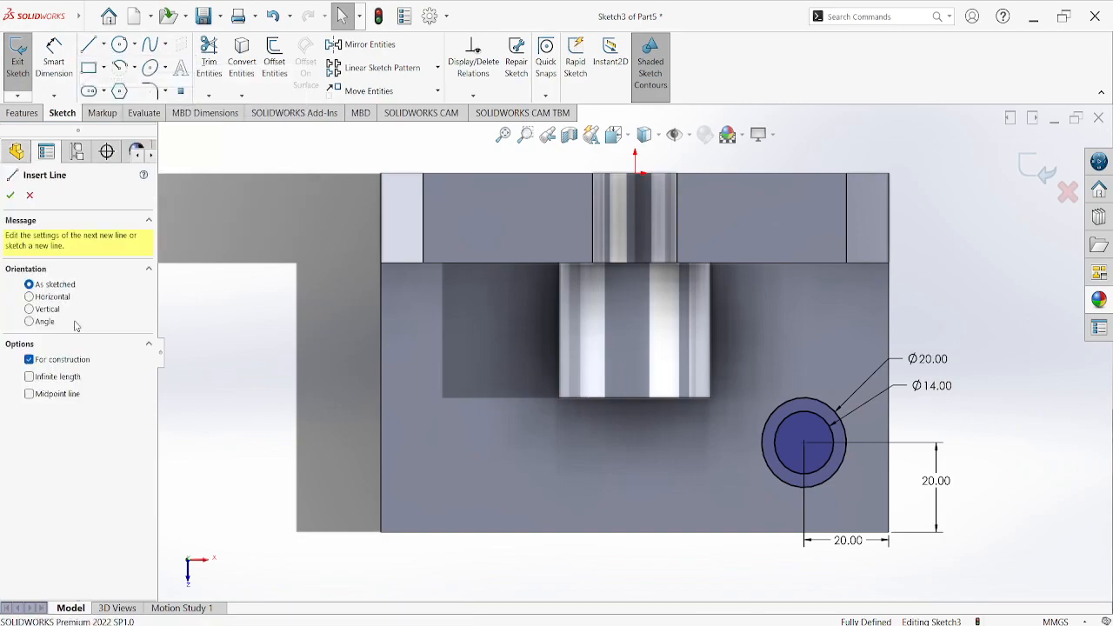
{"action": "left_click", "coordinate": [64, 377]}
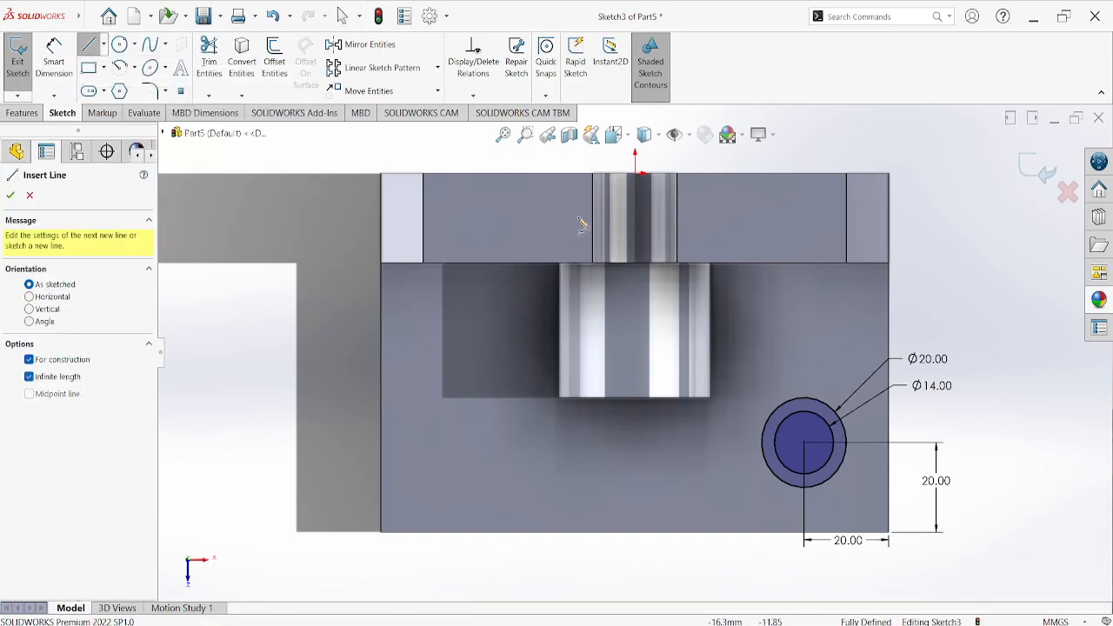
{"action": "left_click", "coordinate": [641, 184]}
{"action": "left_click", "coordinate": [641, 198]}
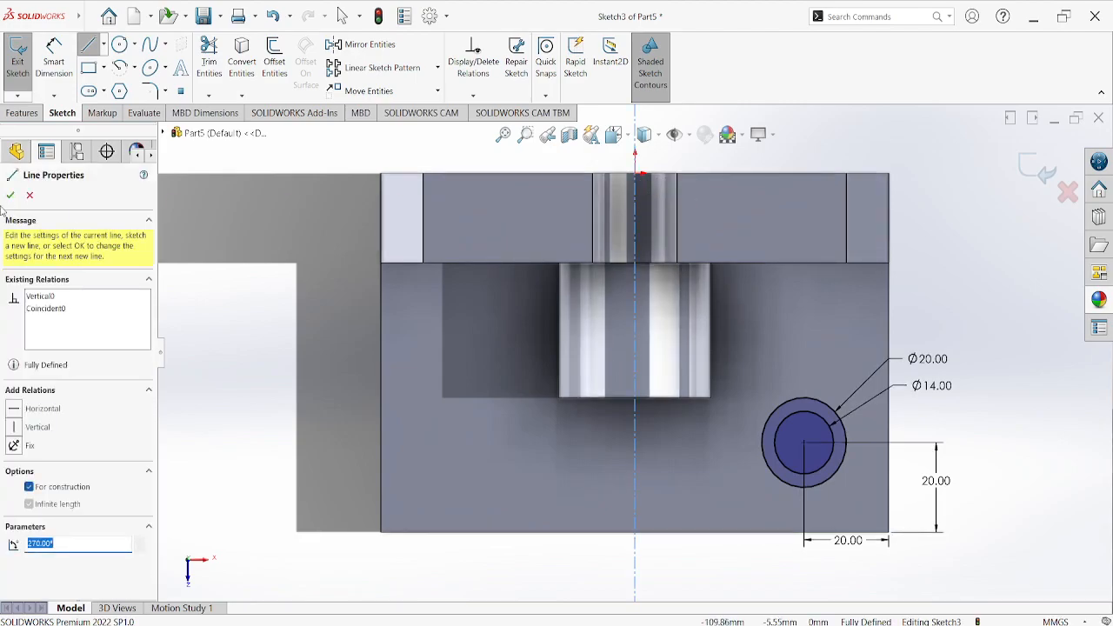
{"action": "left_click", "coordinate": [12, 197]}
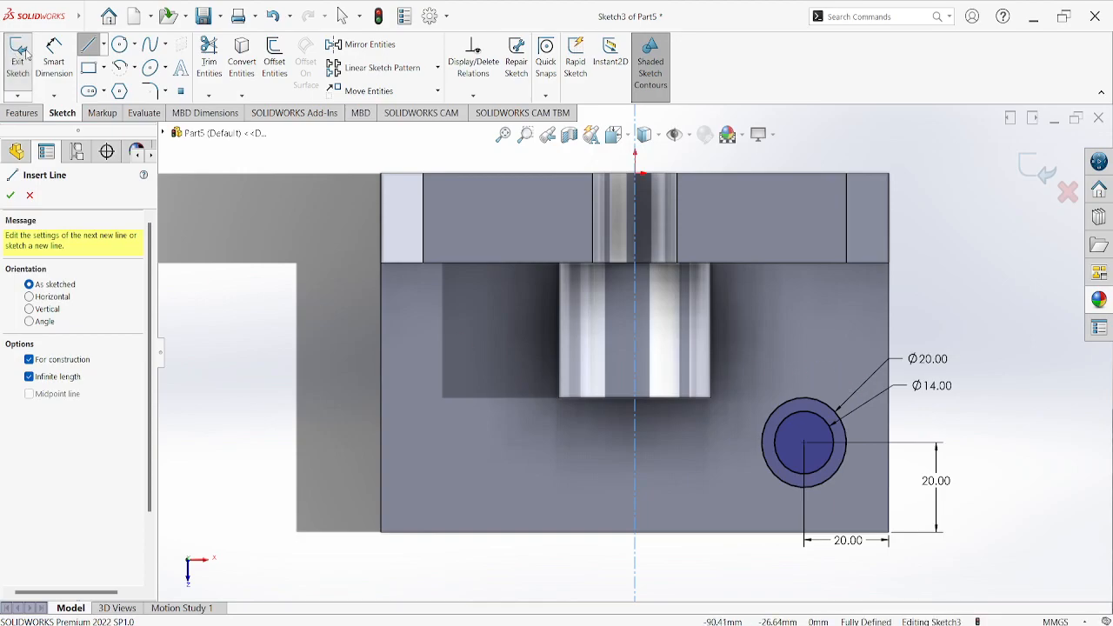
{"action": "left_click", "coordinate": [88, 46]}
{"action": "left_click", "coordinate": [835, 374]}
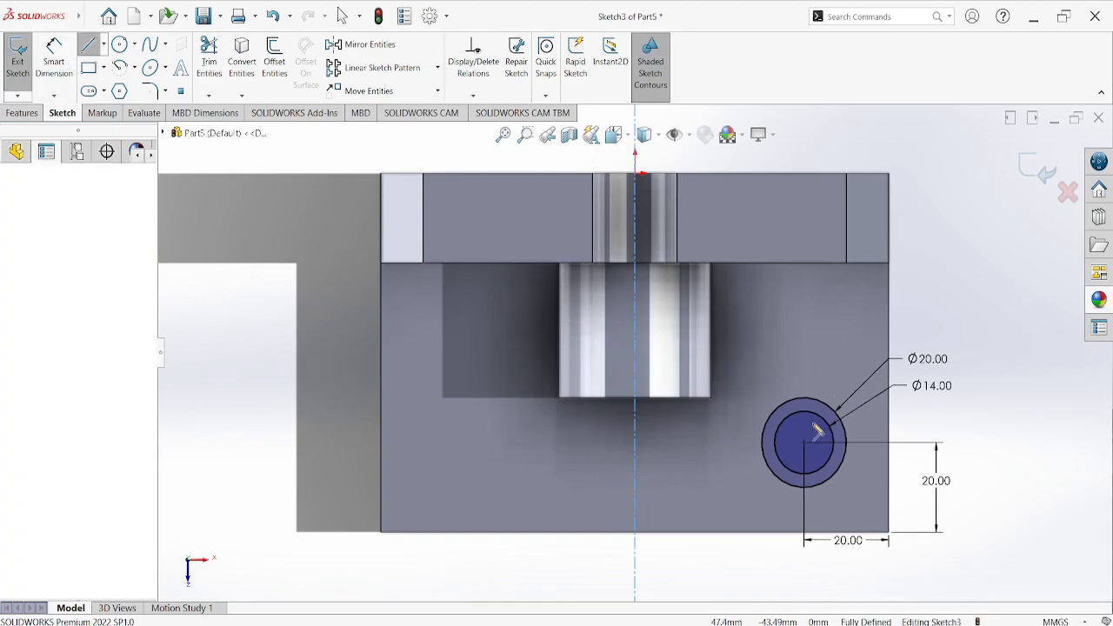
{"action": "left_click", "coordinate": [754, 488]}
{"action": "key", "text": "Escape"}
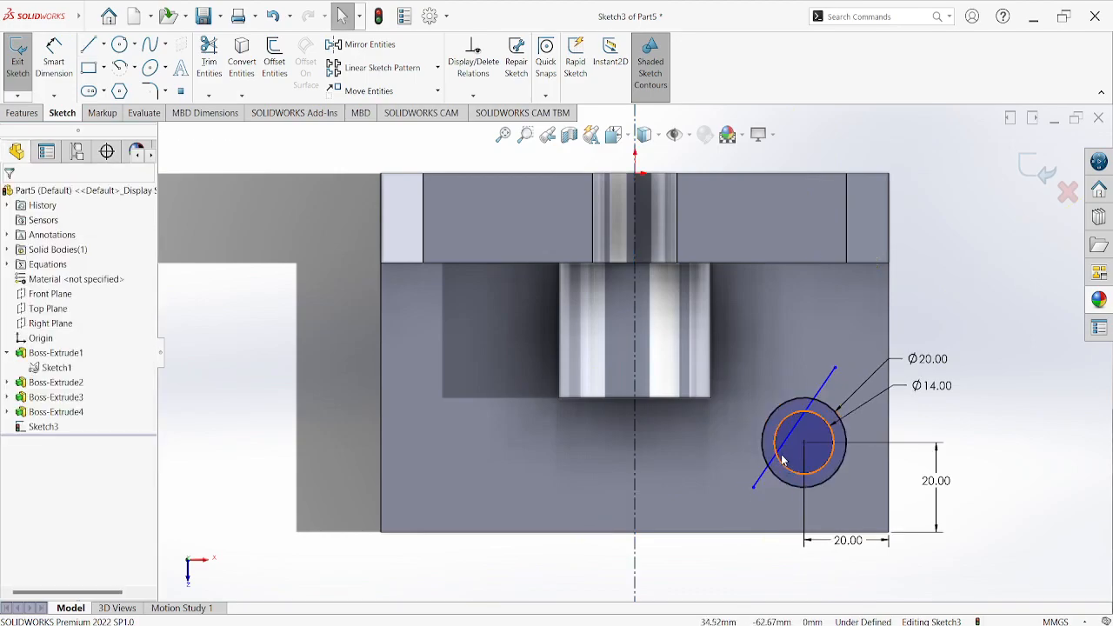
{"action": "key", "text": "ctrl+z"}
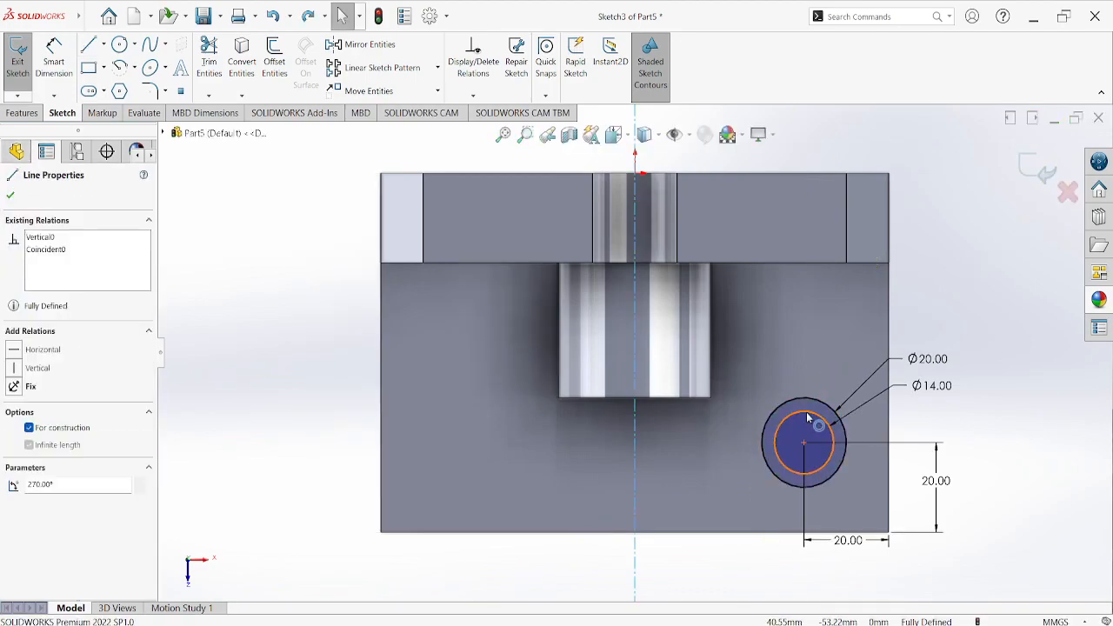
- Mirror both concentric circles about the vertical centerline, keeping the originals, and exit the sketch
{"action": "left_click", "coordinate": [813, 402]}
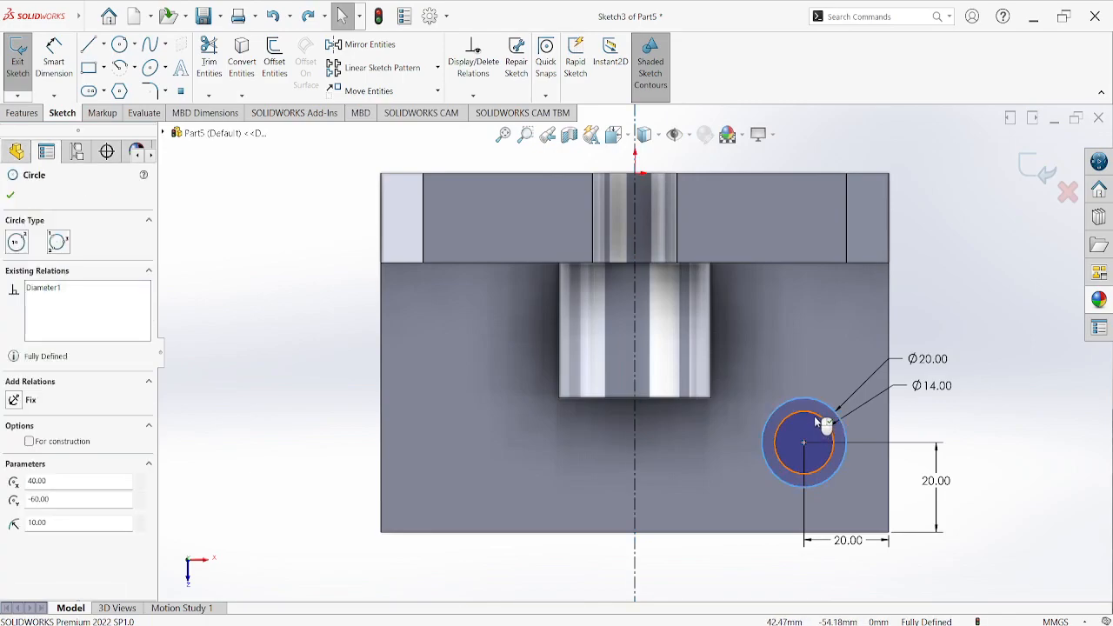
{"action": "left_click", "coordinate": [814, 416], "text": "ctrl"}
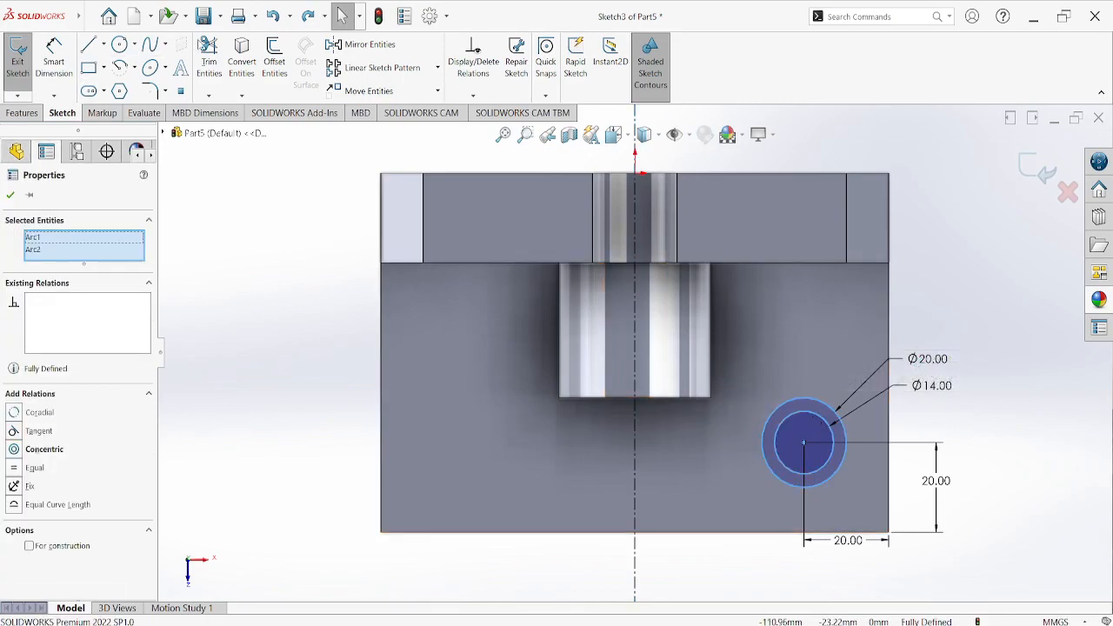
{"action": "left_click", "coordinate": [348, 44]}
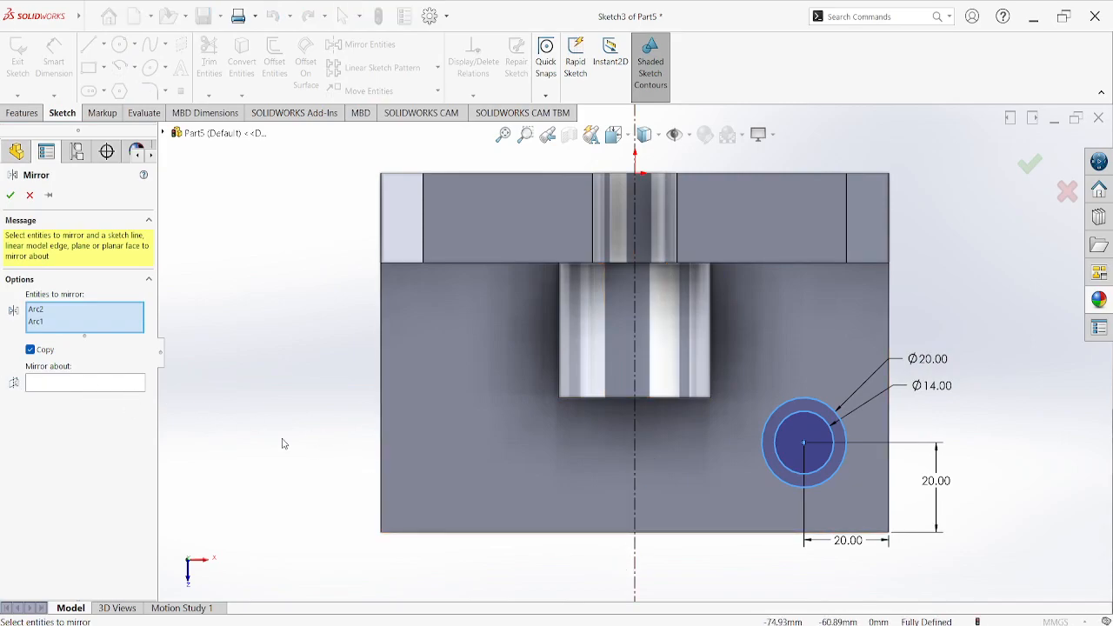
{"action": "left_click", "coordinate": [104, 383]}
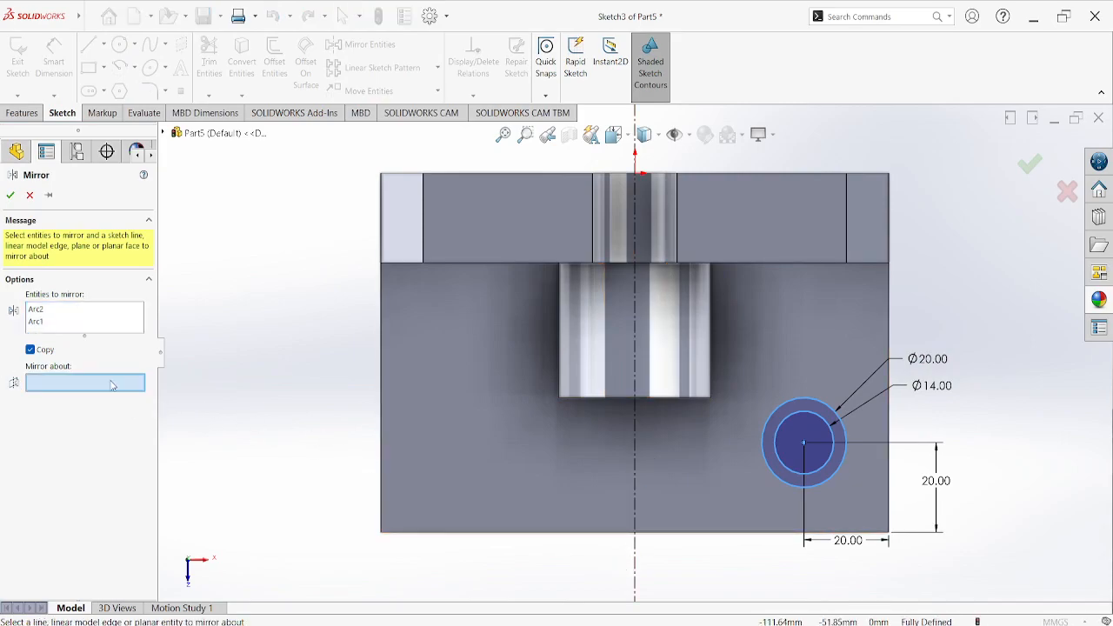
{"action": "left_click", "coordinate": [635, 557]}
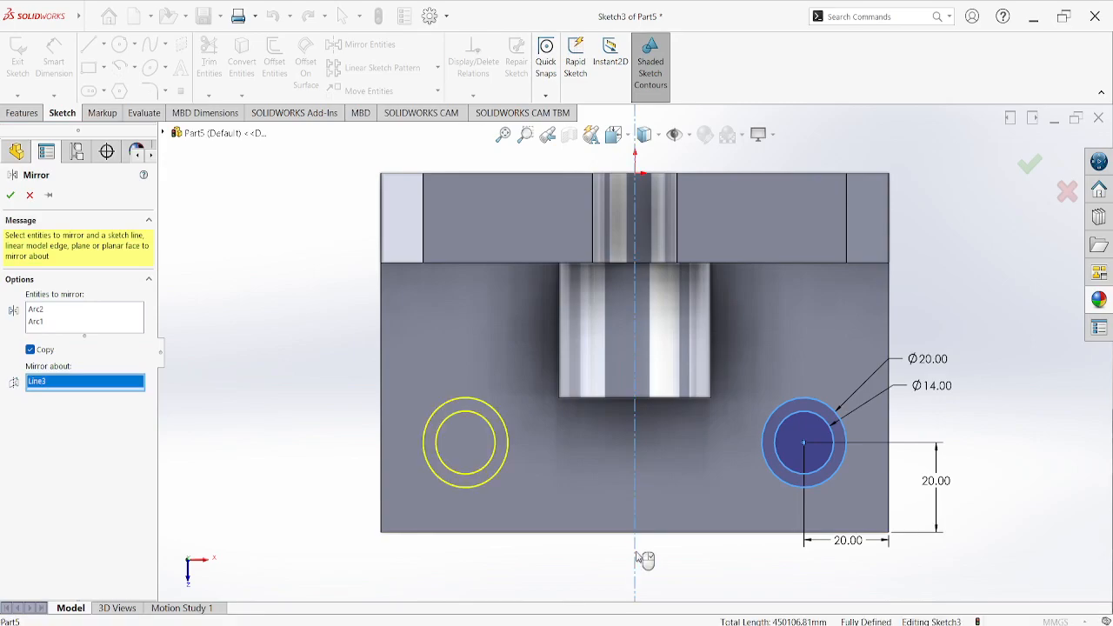
{"action": "left_click", "coordinate": [9, 195]}
{"action": "left_click", "coordinate": [1029, 165]}
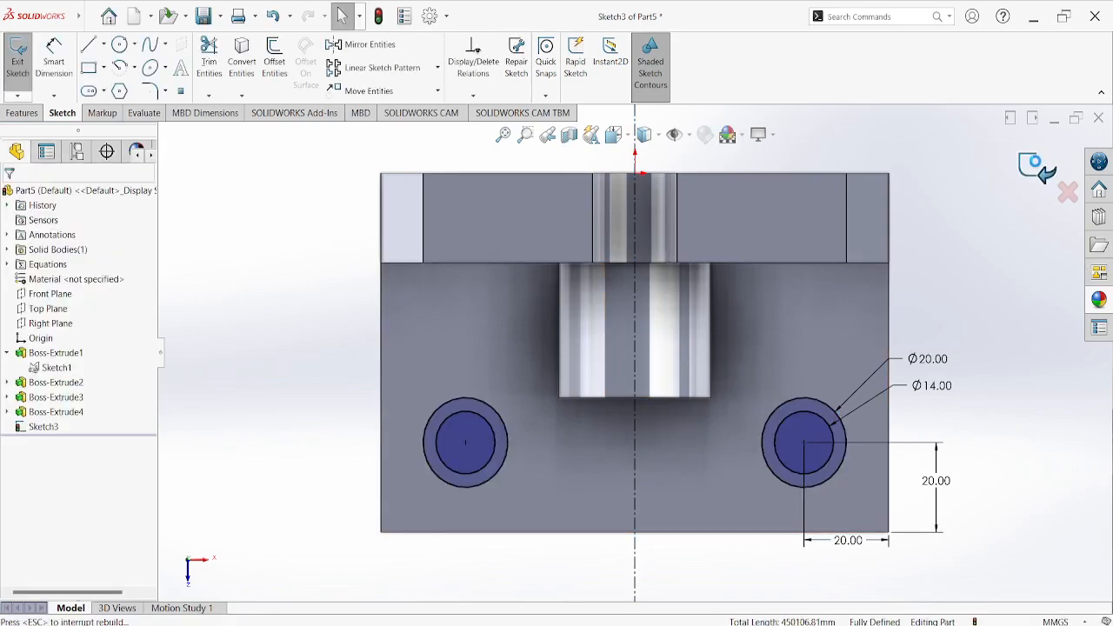
- Start an extruded cut from the concentric circles sketch and remove the whole sketch from its selected contours
{"action": "middle_click_drag", "start_coordinate": [976, 301], "coordinate": [957, 282]}
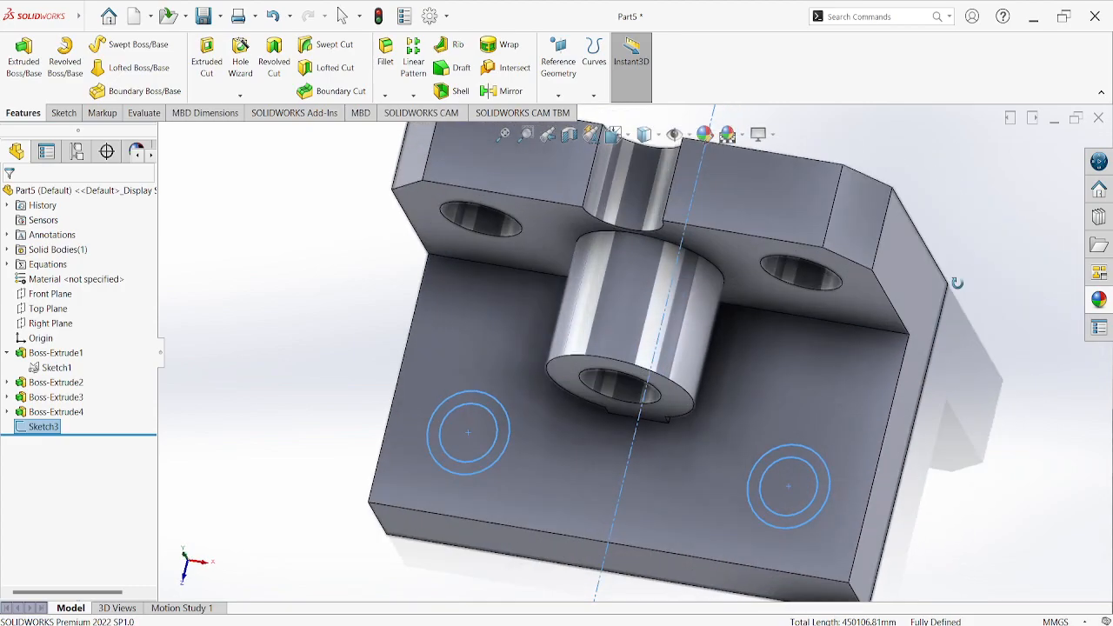
{"action": "left_click", "coordinate": [792, 480]}
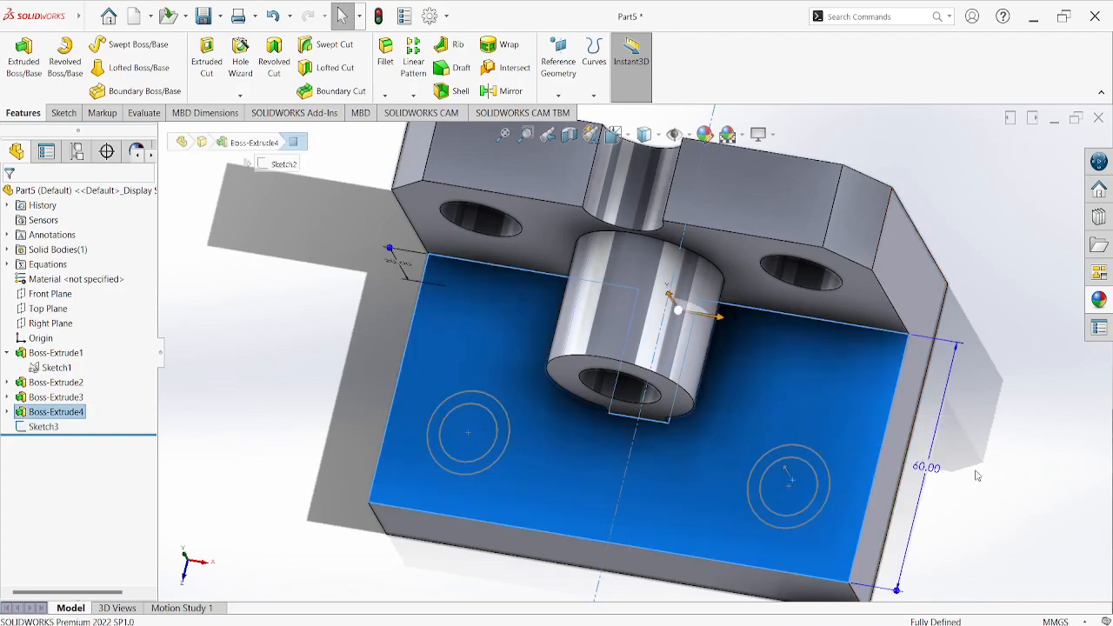
{"action": "left_click", "coordinate": [938, 496]}
{"action": "left_click", "coordinate": [44, 426]}
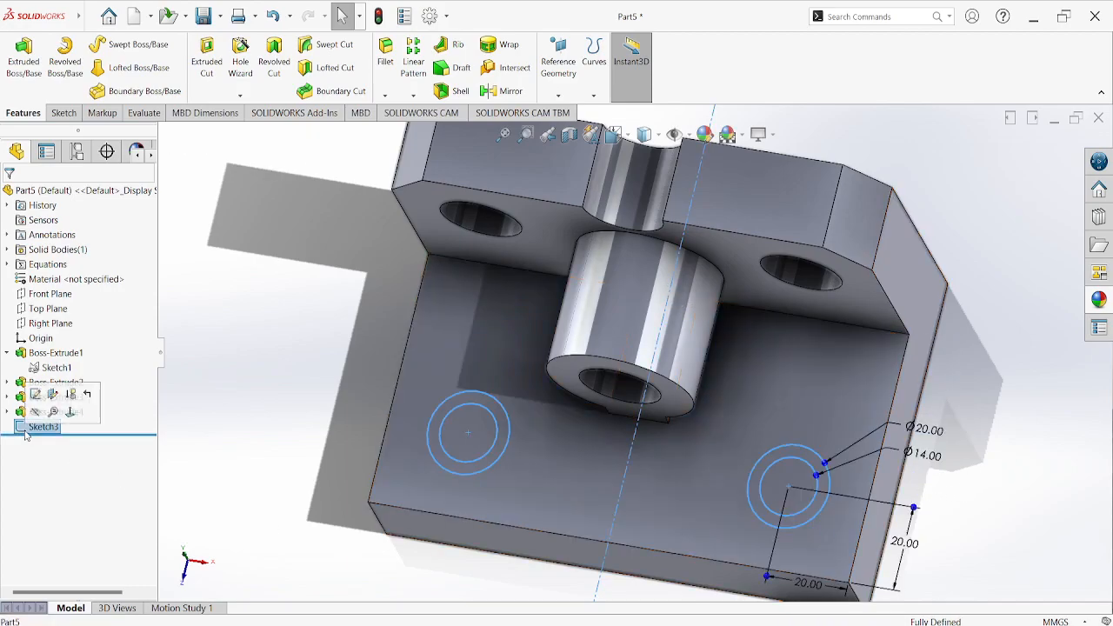
{"action": "left_click", "coordinate": [207, 58]}
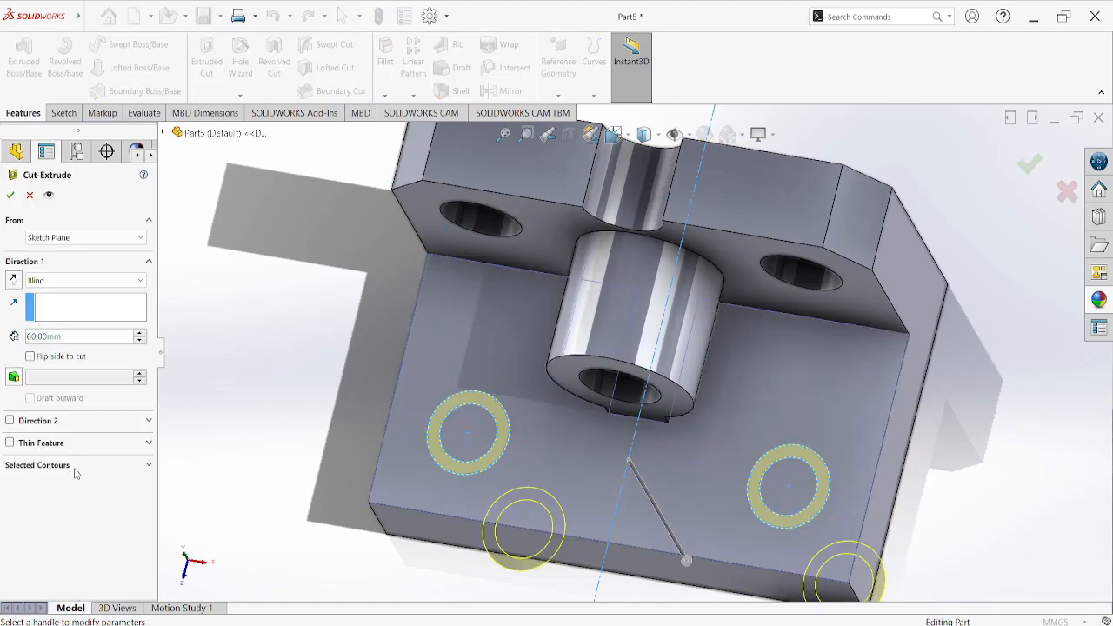
{"action": "left_click", "coordinate": [77, 465]}
{"action": "right_click", "coordinate": [96, 494]}
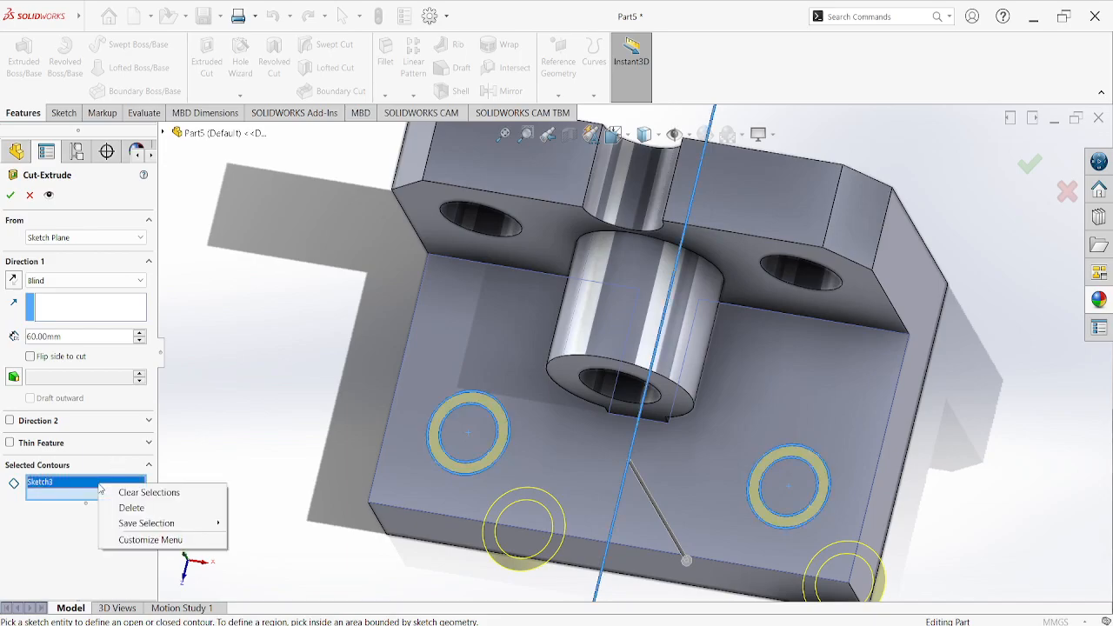
{"action": "left_click", "coordinate": [122, 506]}
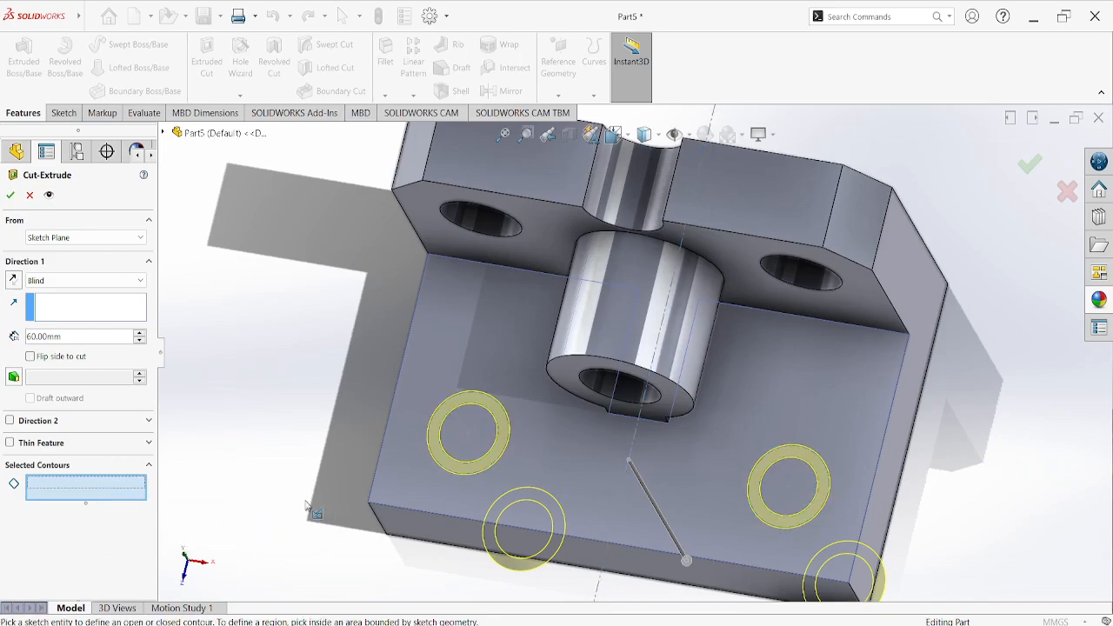
- Try a 10 mm deep blind cut of the two inner 14 mm circle regions in the base plate, and undo it
{"action": "left_click", "coordinate": [787, 487]}
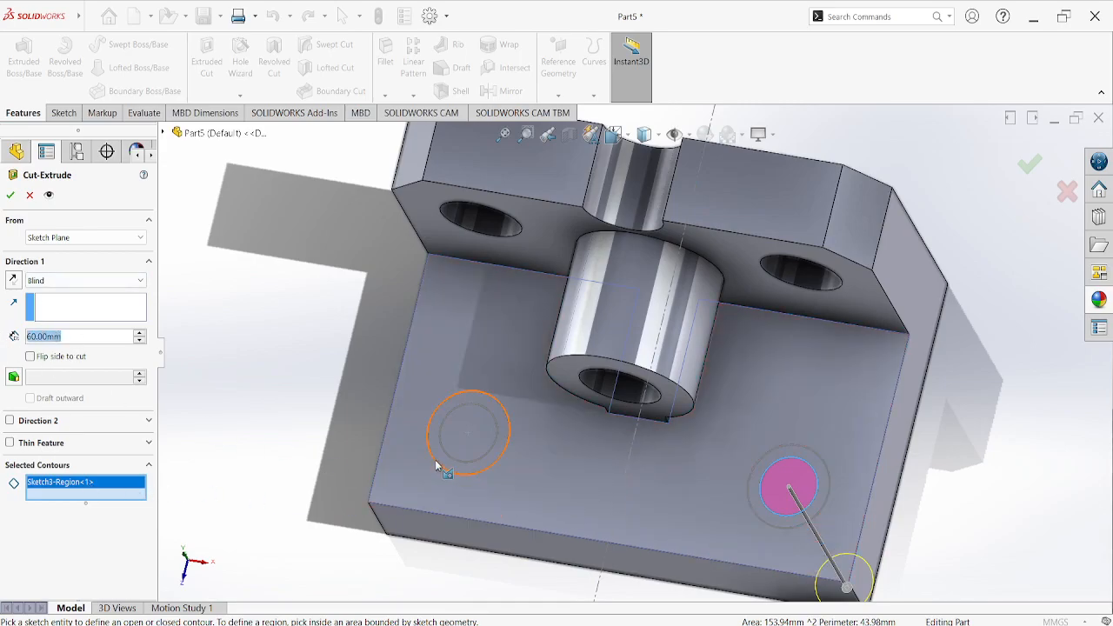
{"action": "left_click", "coordinate": [458, 443]}
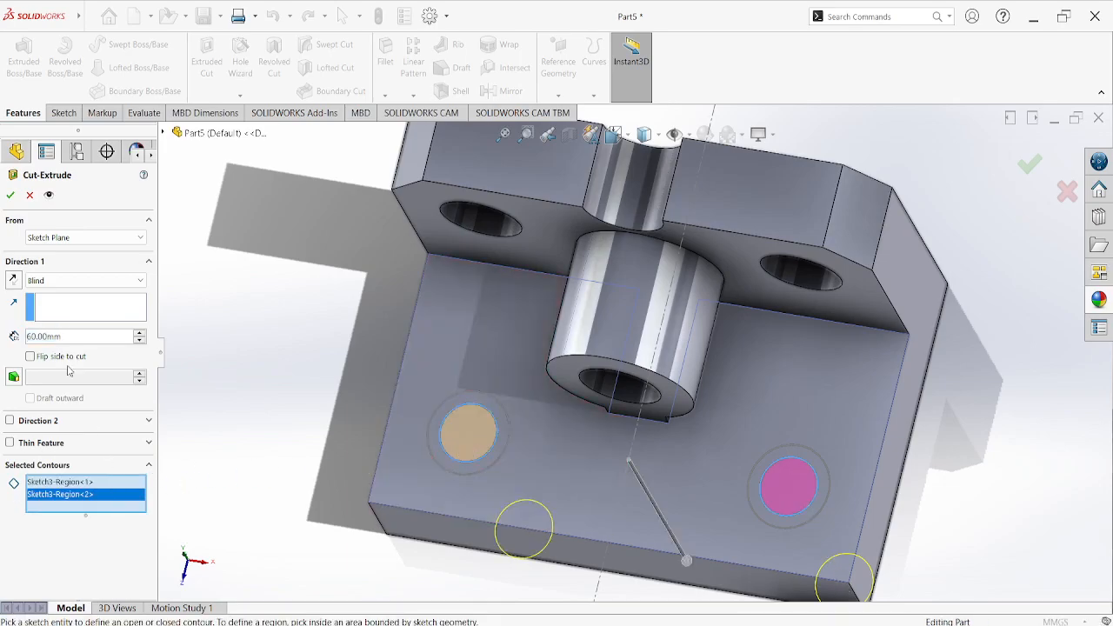
{"action": "type", "text": "10"}
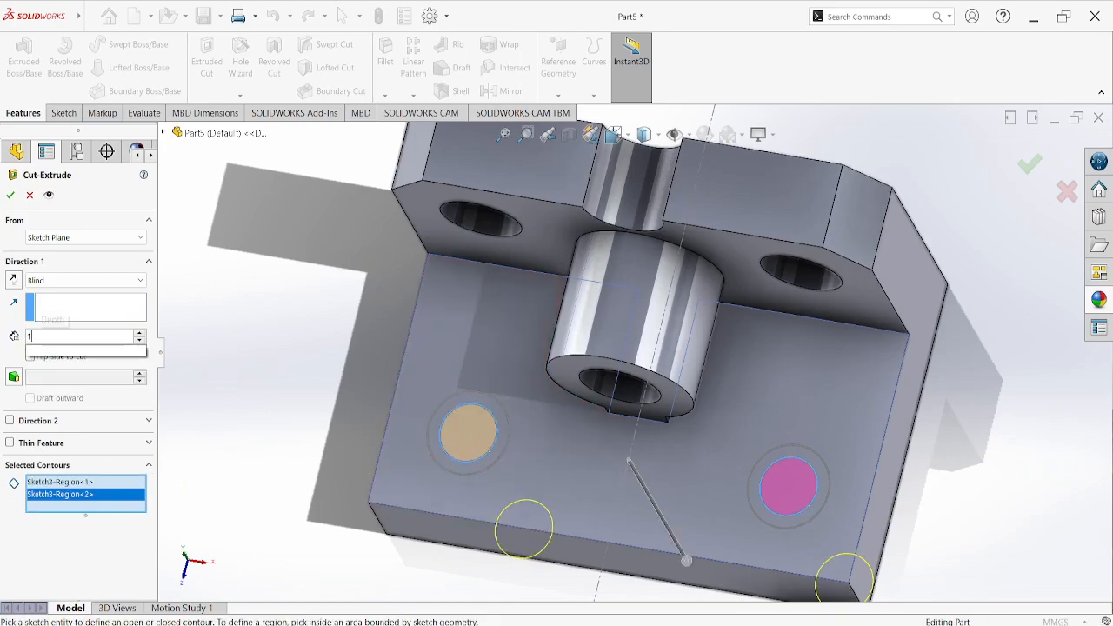
{"action": "key", "text": "Return"}
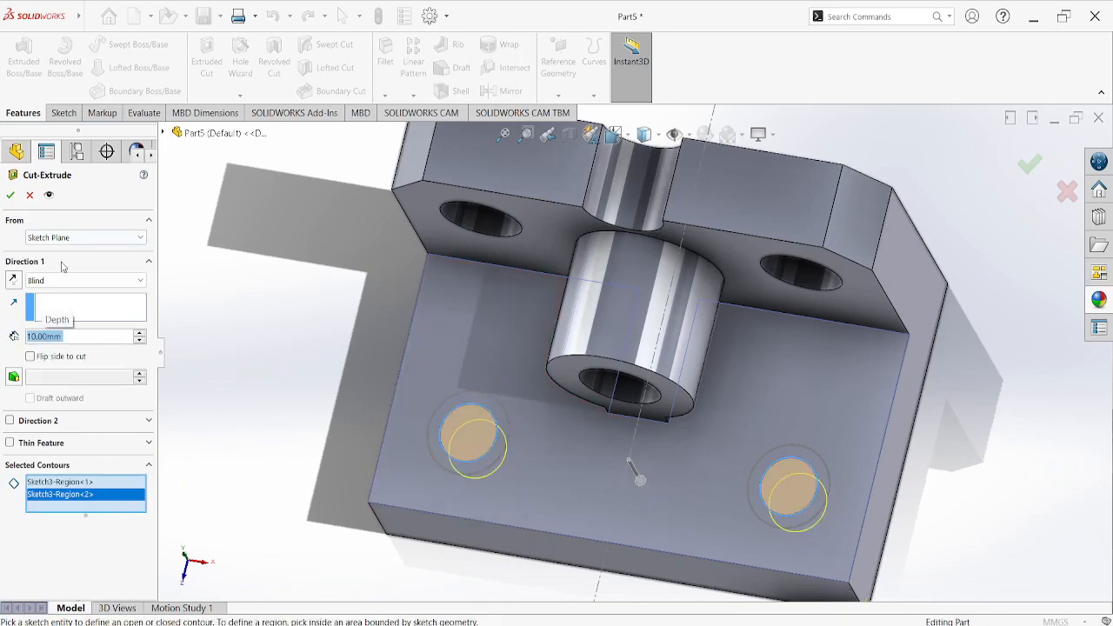
{"action": "left_click", "coordinate": [7, 195]}
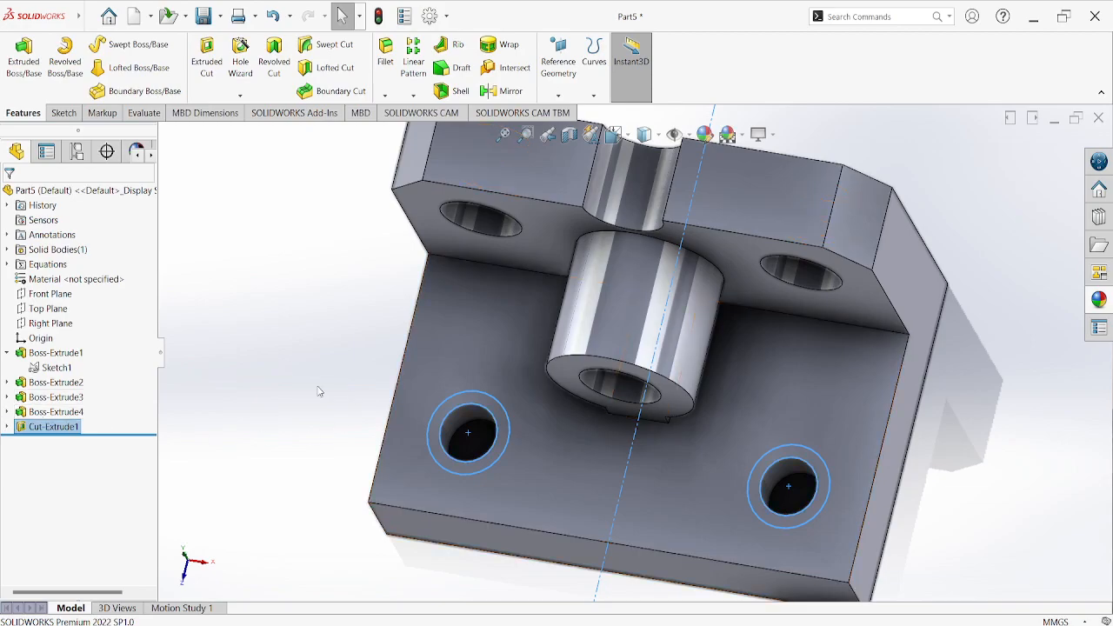
{"action": "key", "text": "ctrl+z"}
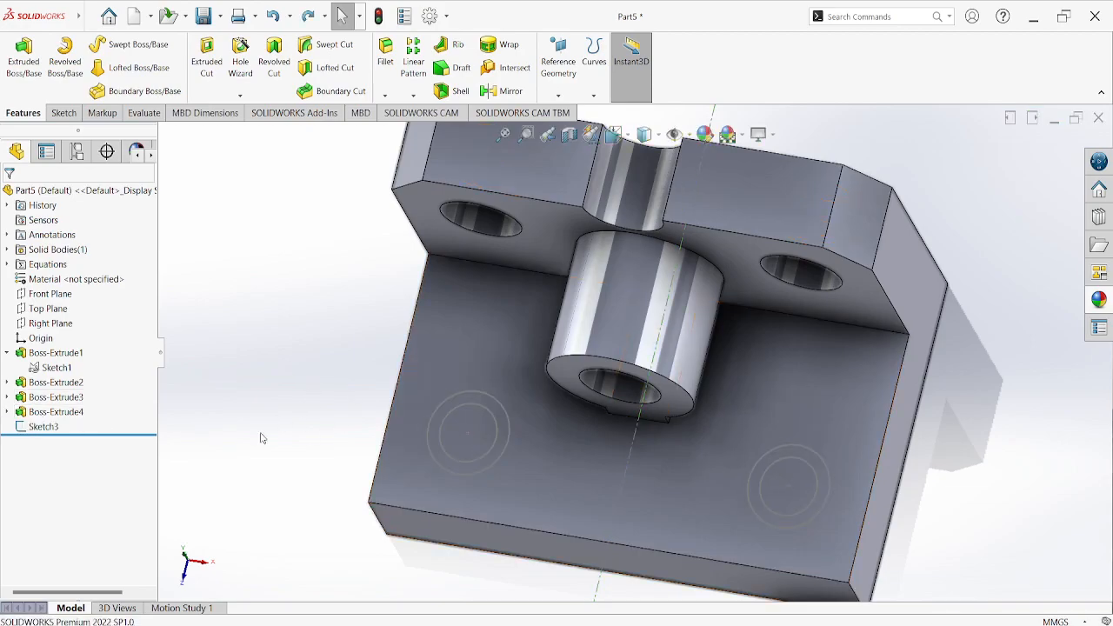
- Start a new extruded cut from the concentric circles sketch and activate its contour selection
{"action": "left_click", "coordinate": [42, 426]}
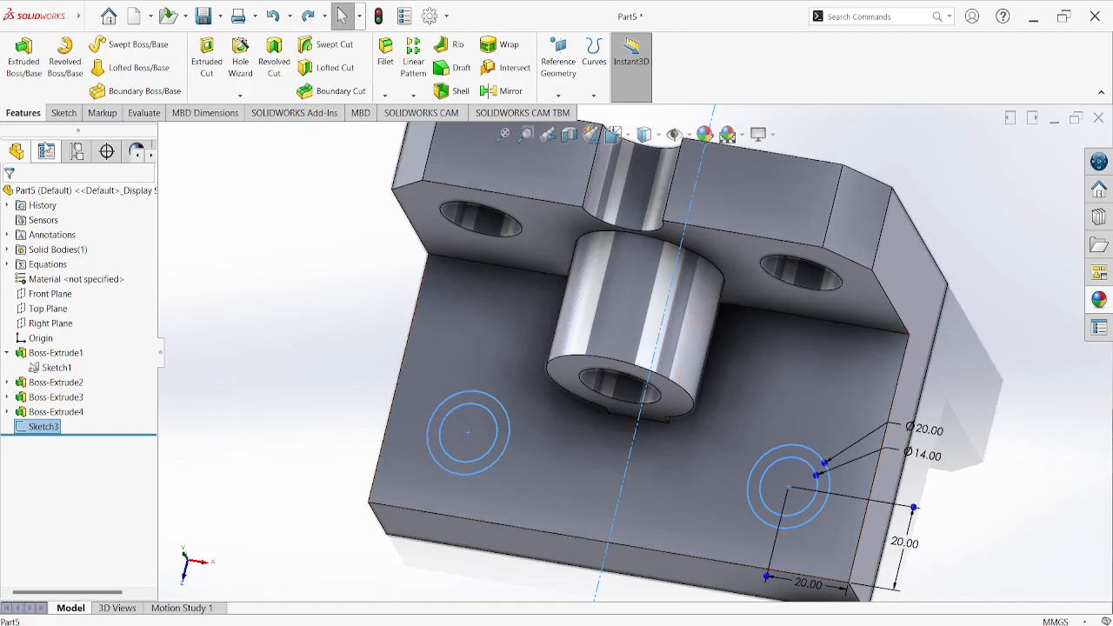
{"action": "left_click", "coordinate": [207, 63]}
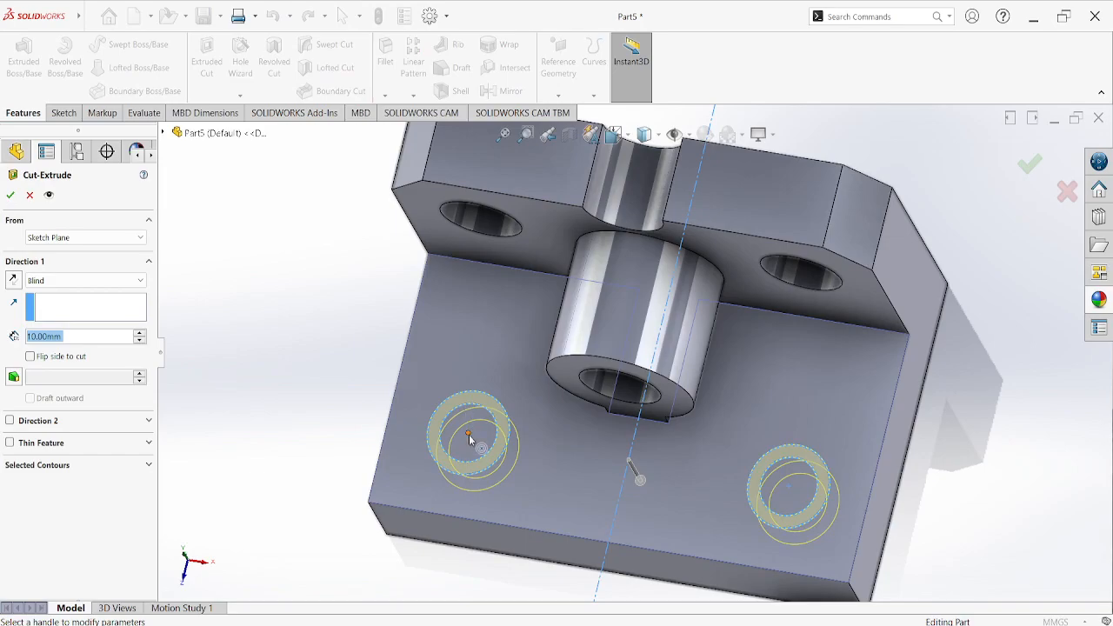
{"action": "left_click", "coordinate": [469, 440]}
{"action": "left_click", "coordinate": [22, 468]}
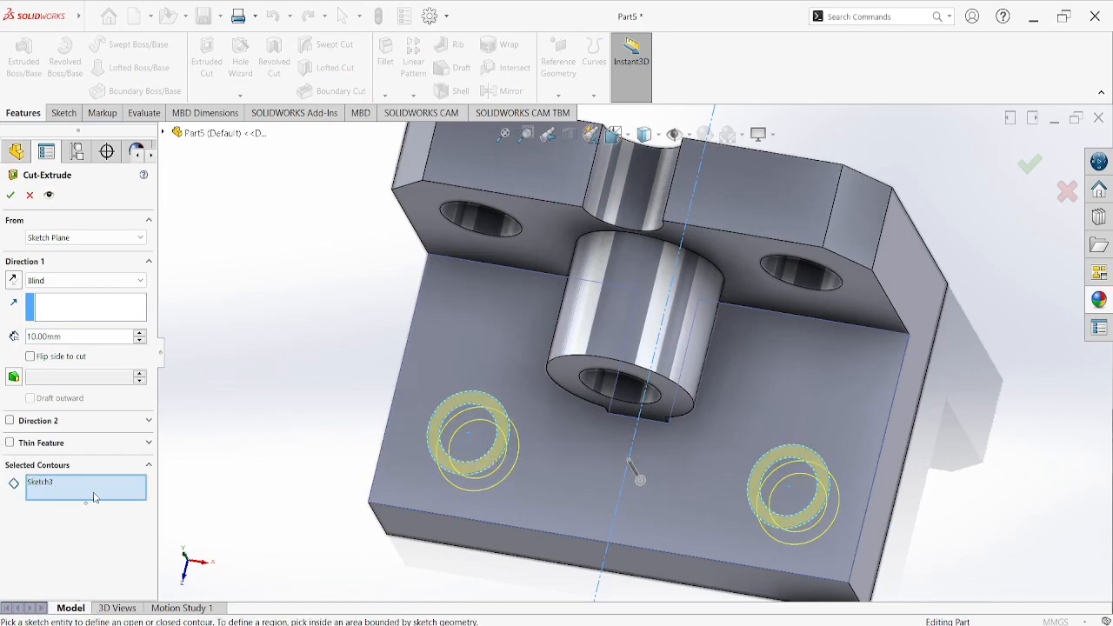
{"action": "left_click", "coordinate": [470, 443]}
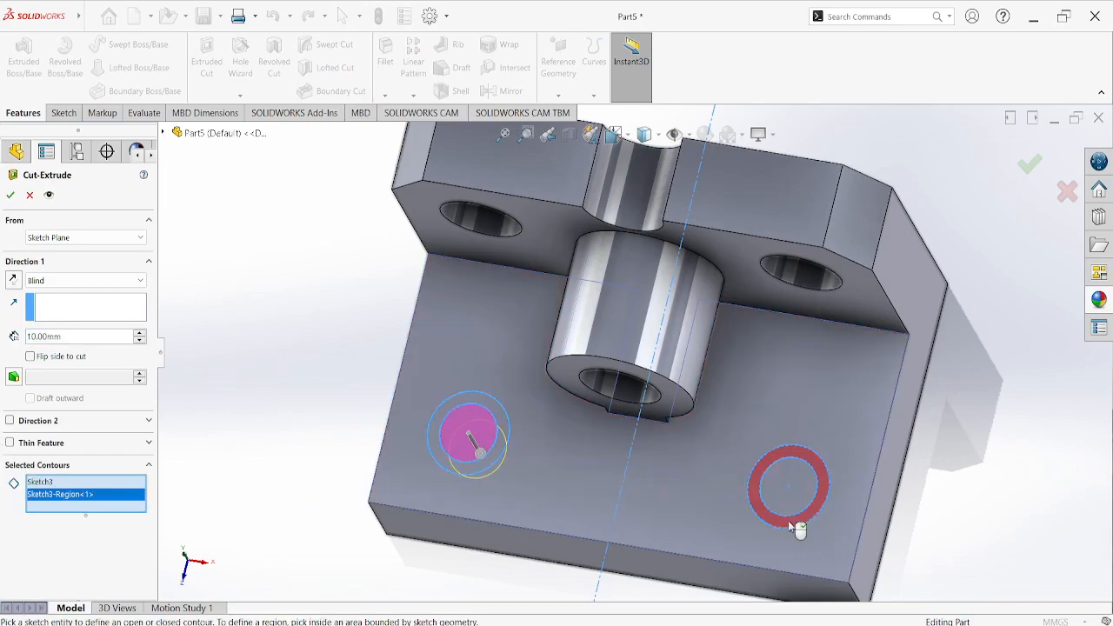
{"action": "left_click", "coordinate": [798, 492]}
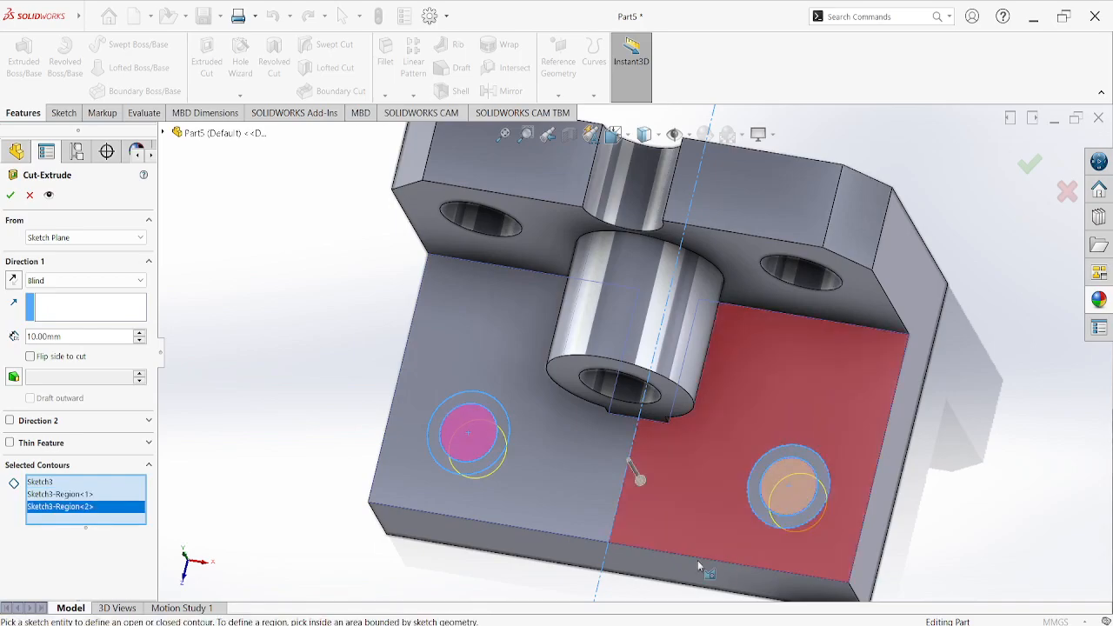
{"action": "left_click", "coordinate": [504, 414]}
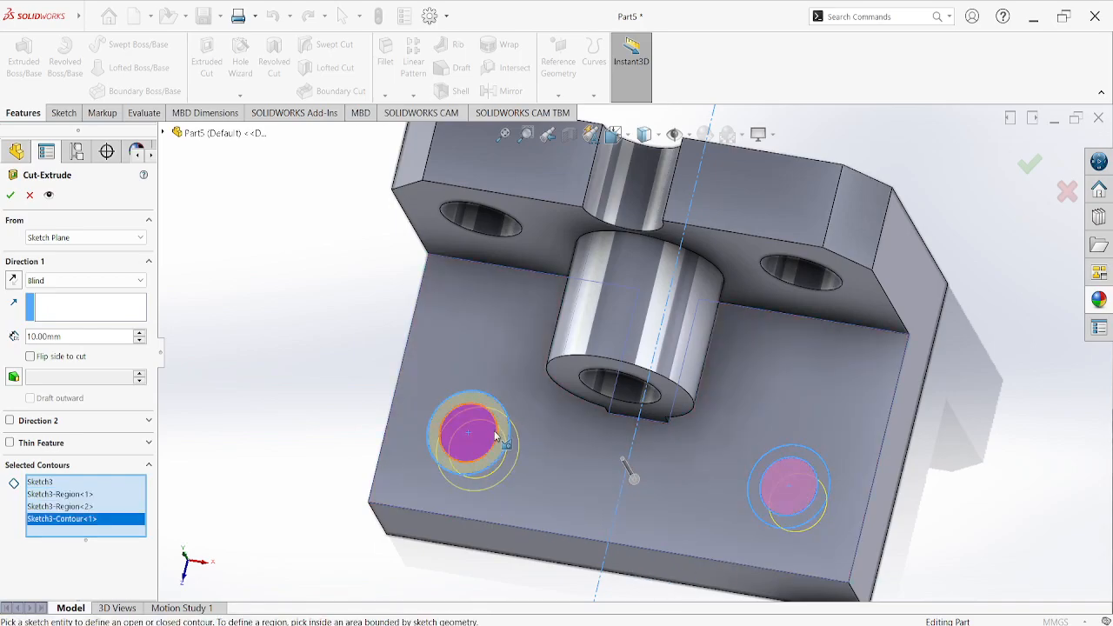
{"action": "left_click", "coordinate": [781, 461]}
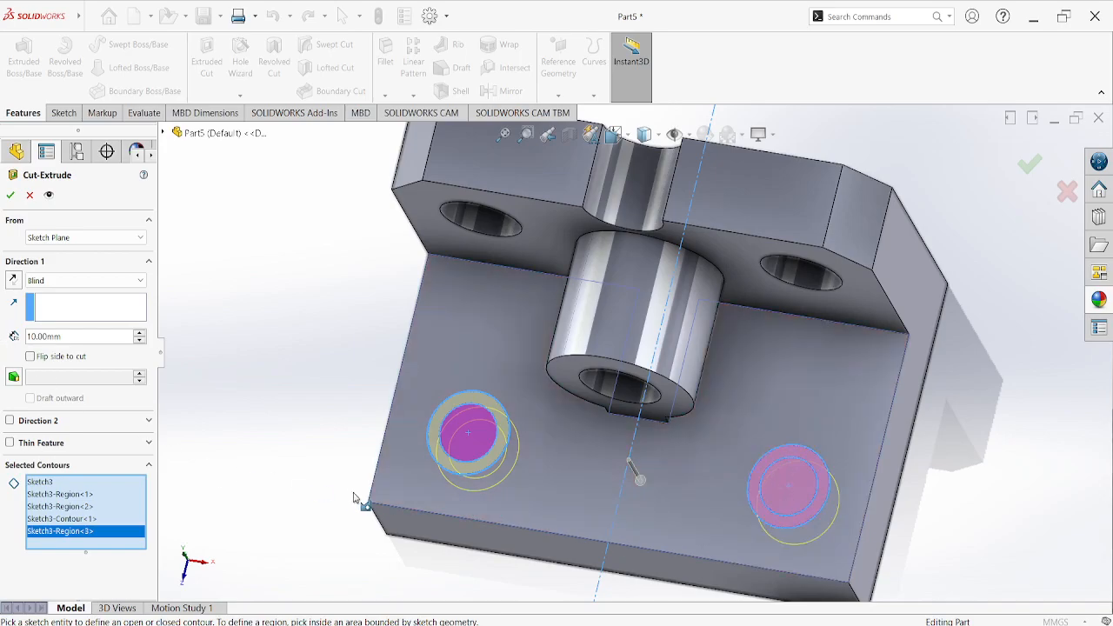
{"action": "left_click", "coordinate": [440, 447]}
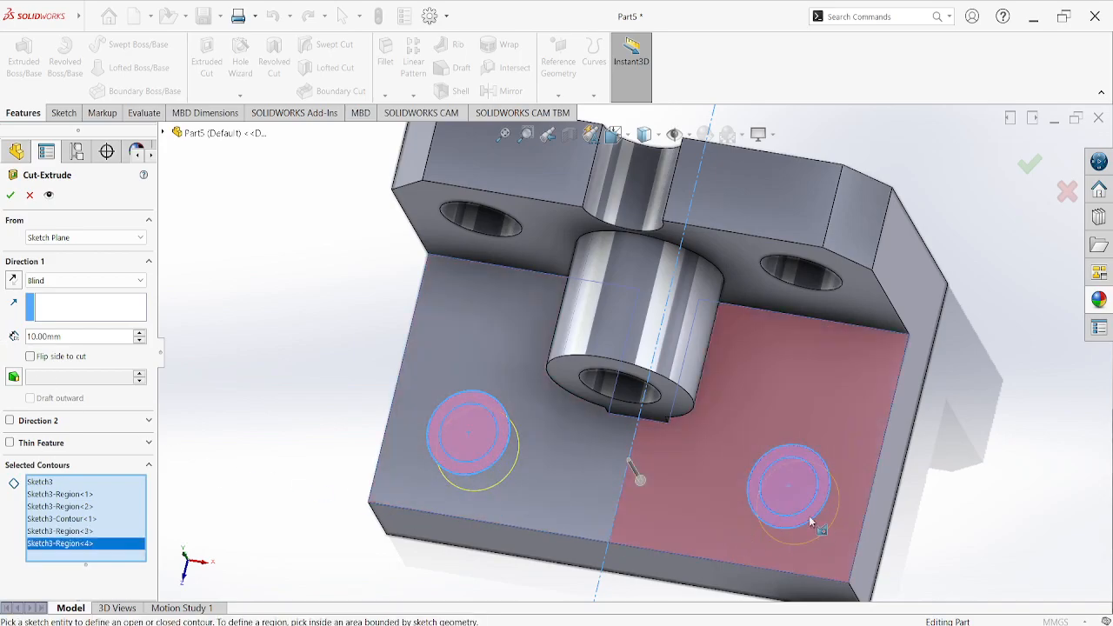
{"action": "left_click", "coordinate": [759, 479]}
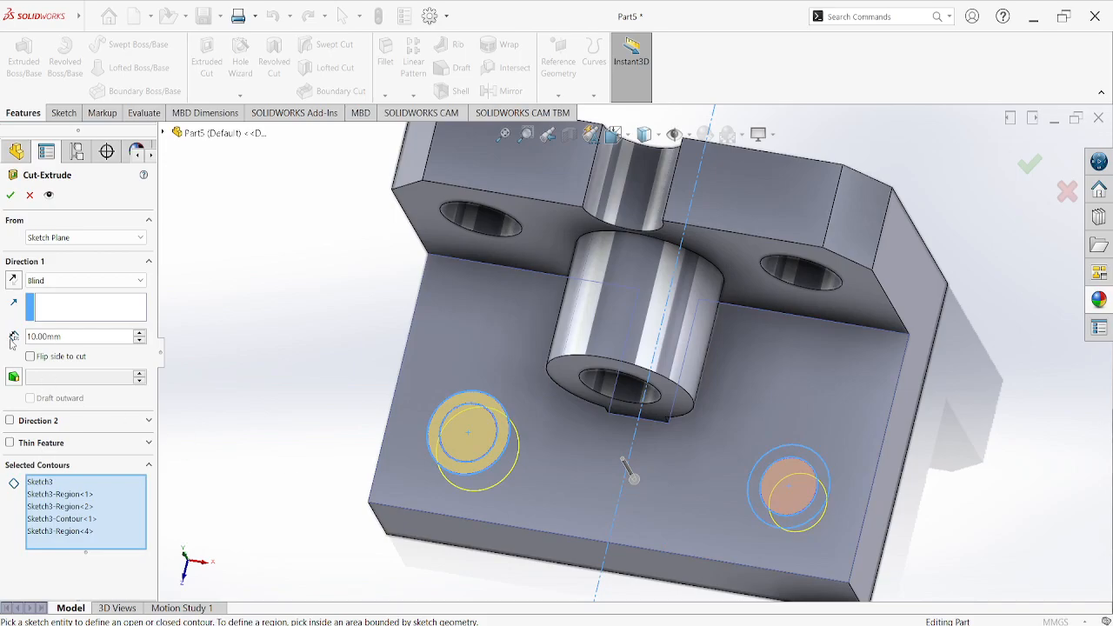
- Clear the contour selection and cut only the two inner 14 mm circle regions 20 mm deep through the base plate
{"action": "left_click_drag", "start_coordinate": [90, 339], "coordinate": [2, 336]}
{"action": "type", "text": "20"}
{"action": "key", "text": "Return"}
{"action": "right_click", "coordinate": [99, 497]}
{"action": "left_click", "coordinate": [139, 499]}
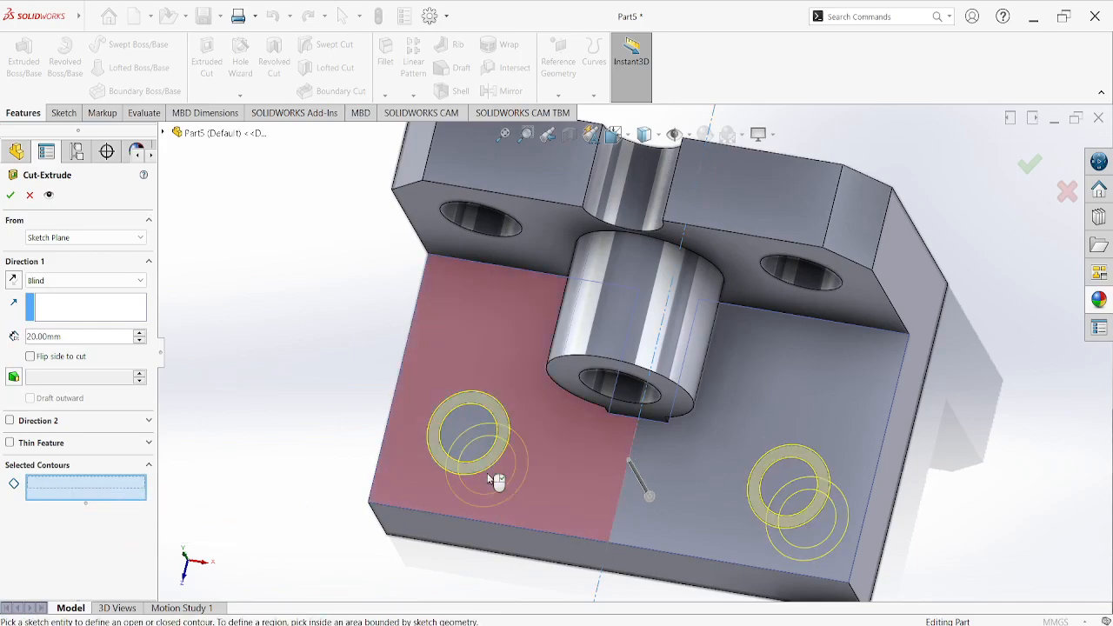
{"action": "left_click", "coordinate": [475, 435]}
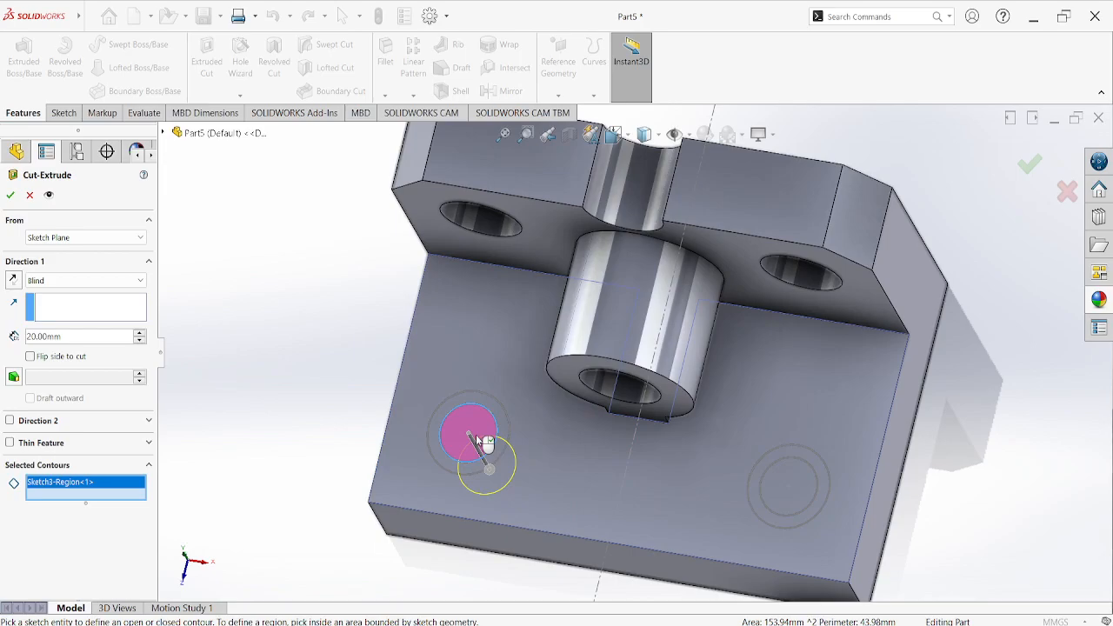
{"action": "left_click", "coordinate": [799, 487]}
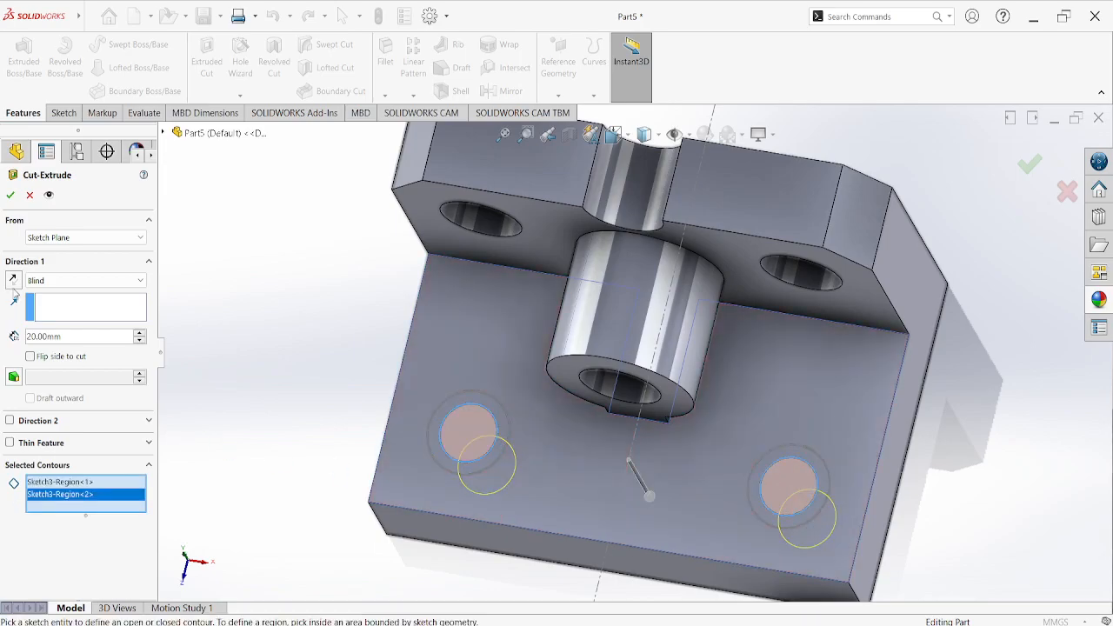
{"action": "left_click", "coordinate": [10, 194]}
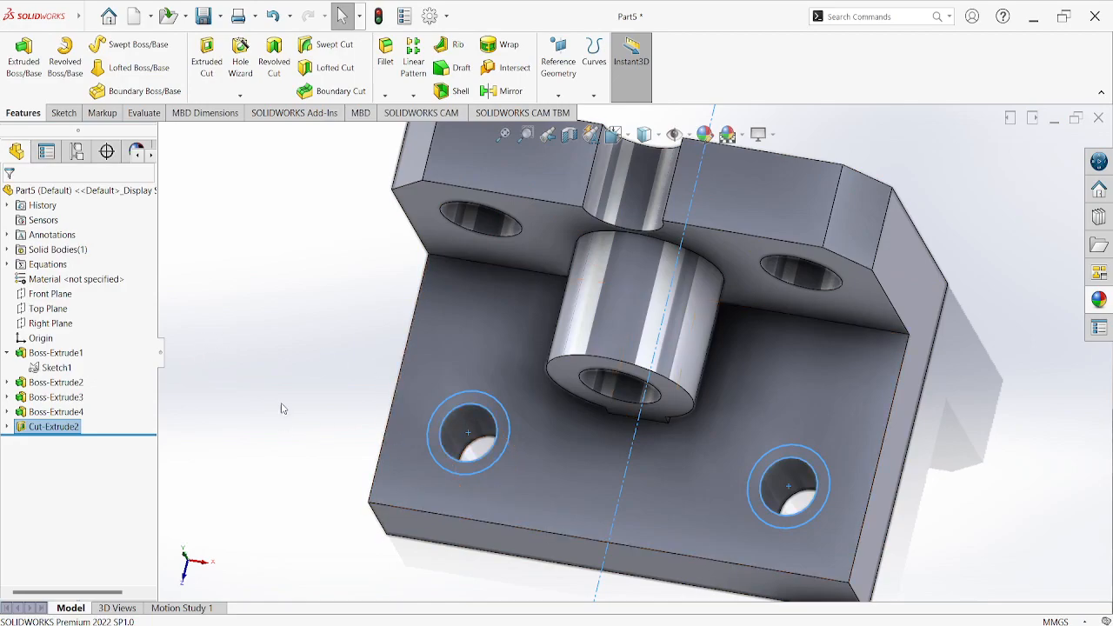
- Reuse the same circles sketch to cut the 20 mm counterbores of both base plate holes 10 mm deep
{"action": "left_click", "coordinate": [7, 427]}
{"action": "left_click", "coordinate": [53, 441]}
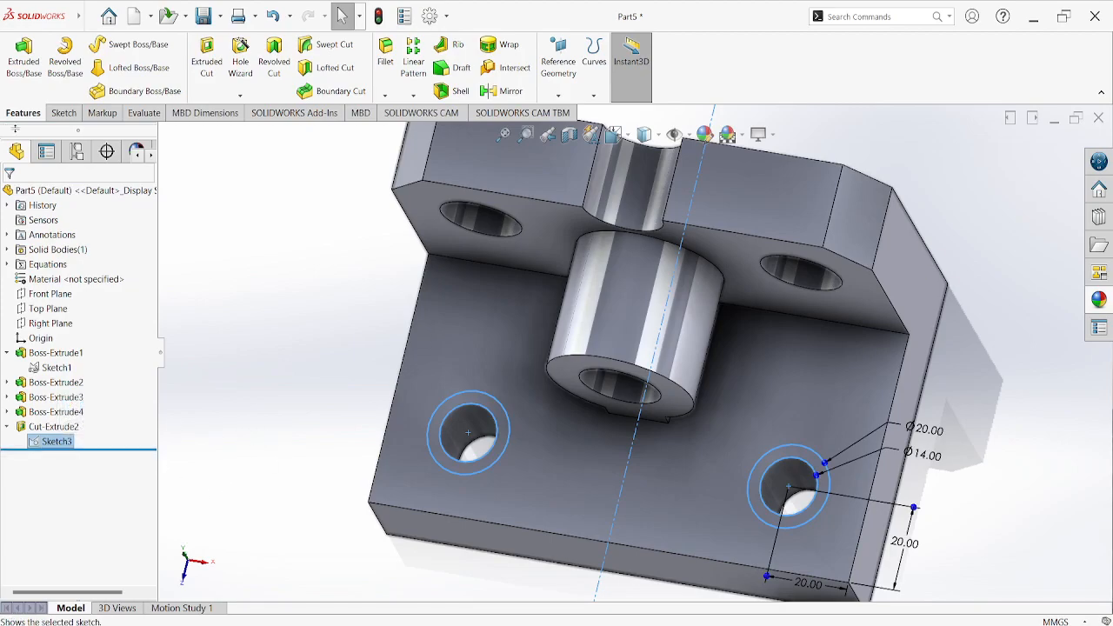
{"action": "left_click", "coordinate": [209, 61]}
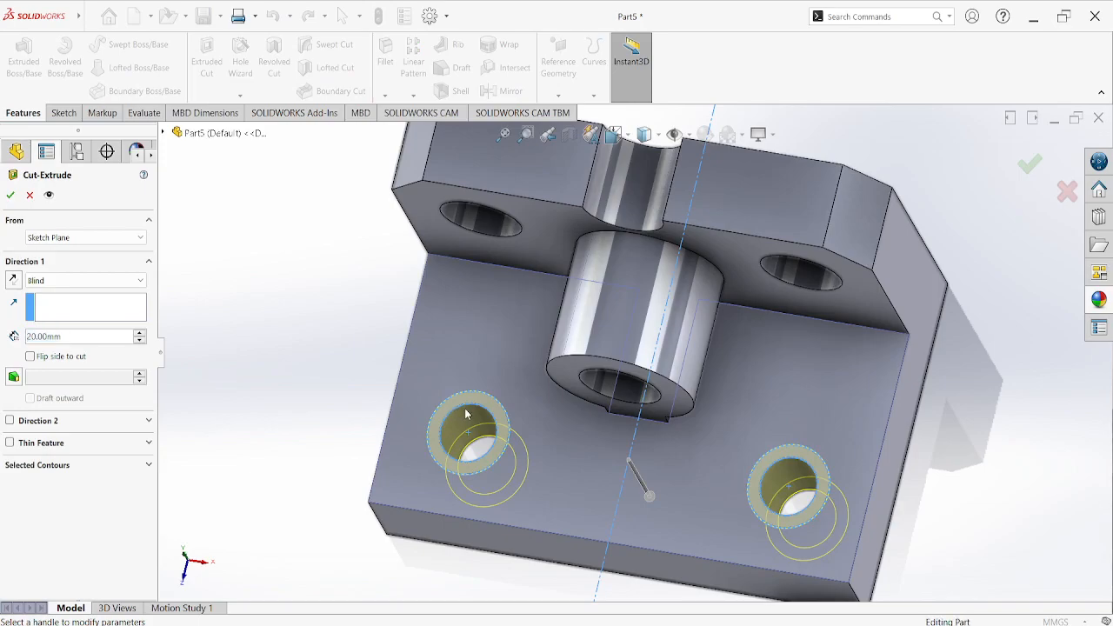
{"action": "double_click", "coordinate": [76, 339]}
{"action": "type", "text": "1"}
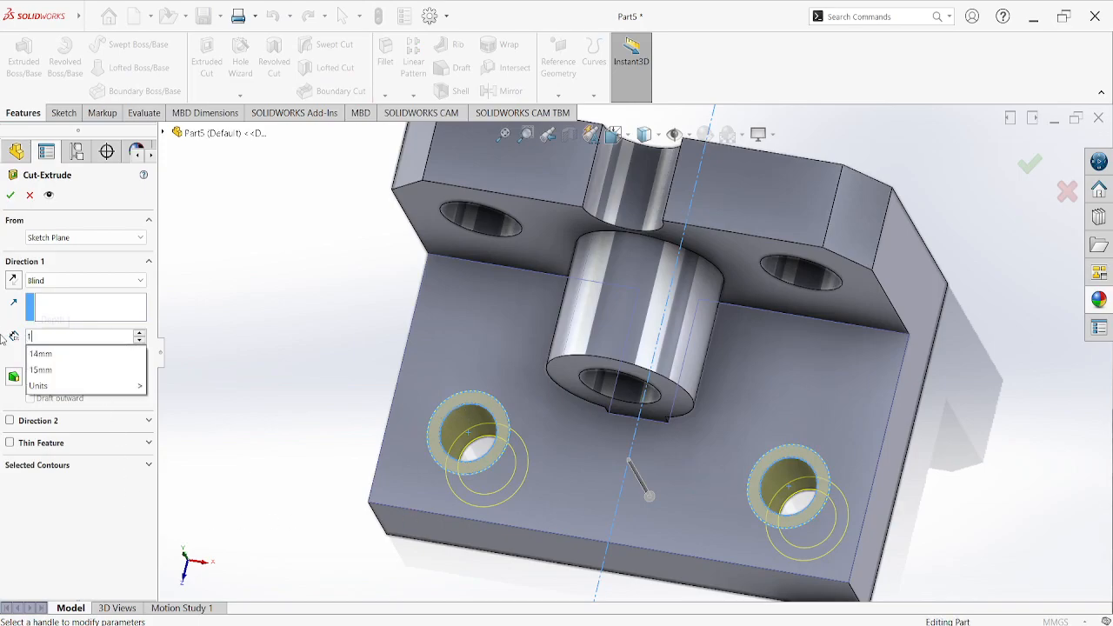
{"action": "type", "text": "0"}
{"action": "key", "text": "Return"}
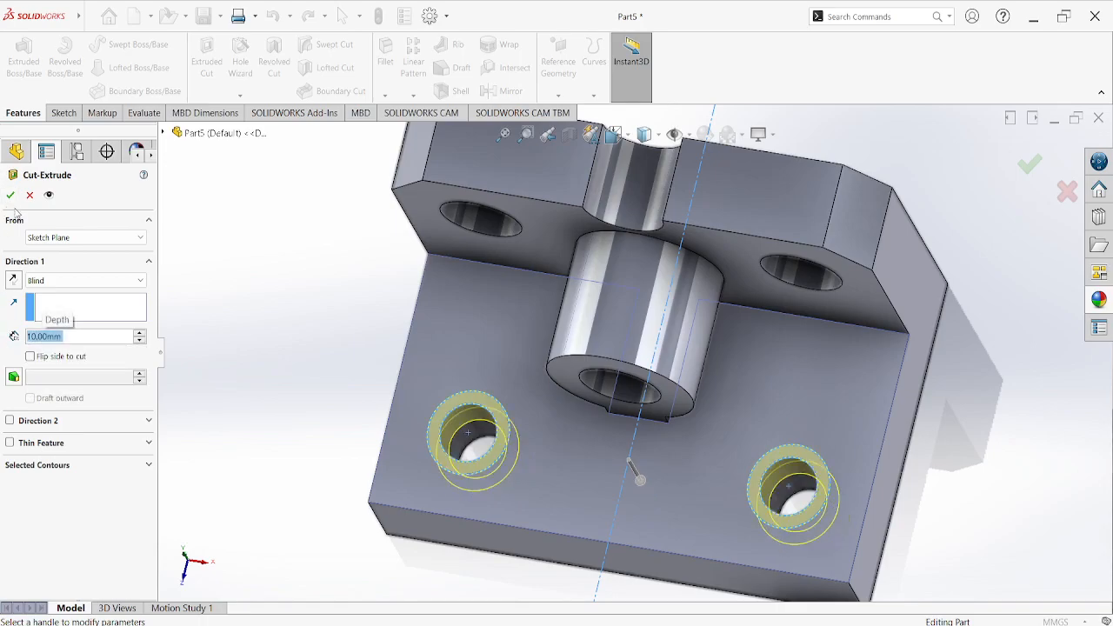
{"action": "left_click", "coordinate": [10, 195]}
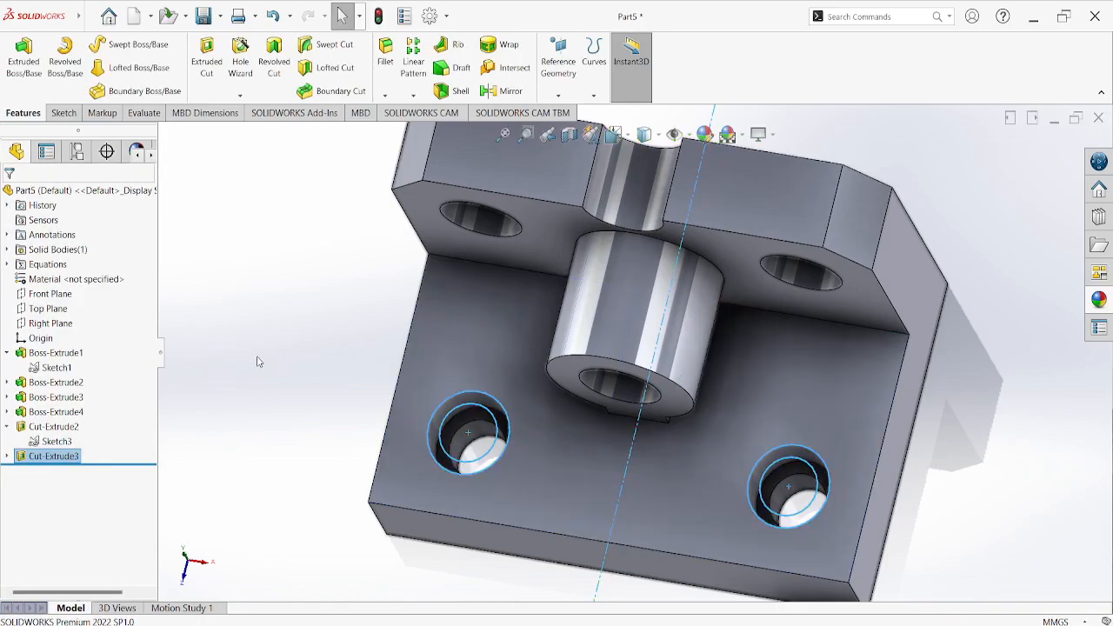
- Inspect the two stepped holes in the base plate up close and show the whole model in trimetric view
{"action": "middle_click_drag", "start_coordinate": [259, 361], "coordinate": [279, 409]}
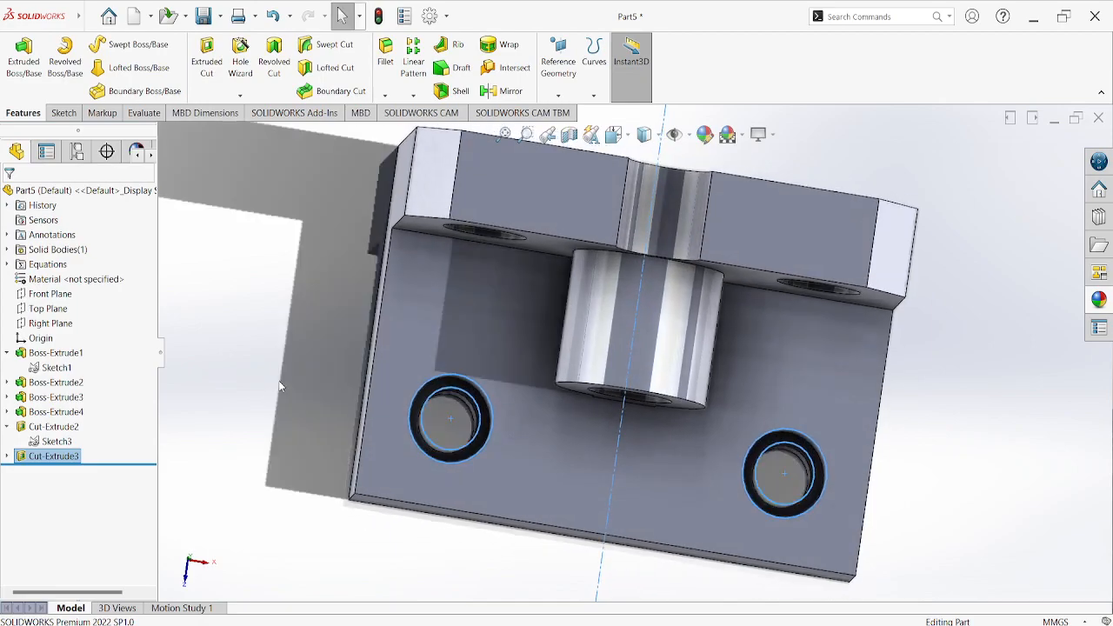
{"action": "left_click", "coordinate": [273, 378]}
{"action": "scroll", "coordinate": [271, 376], "scroll_direction": "down", "scroll_amount": 10}
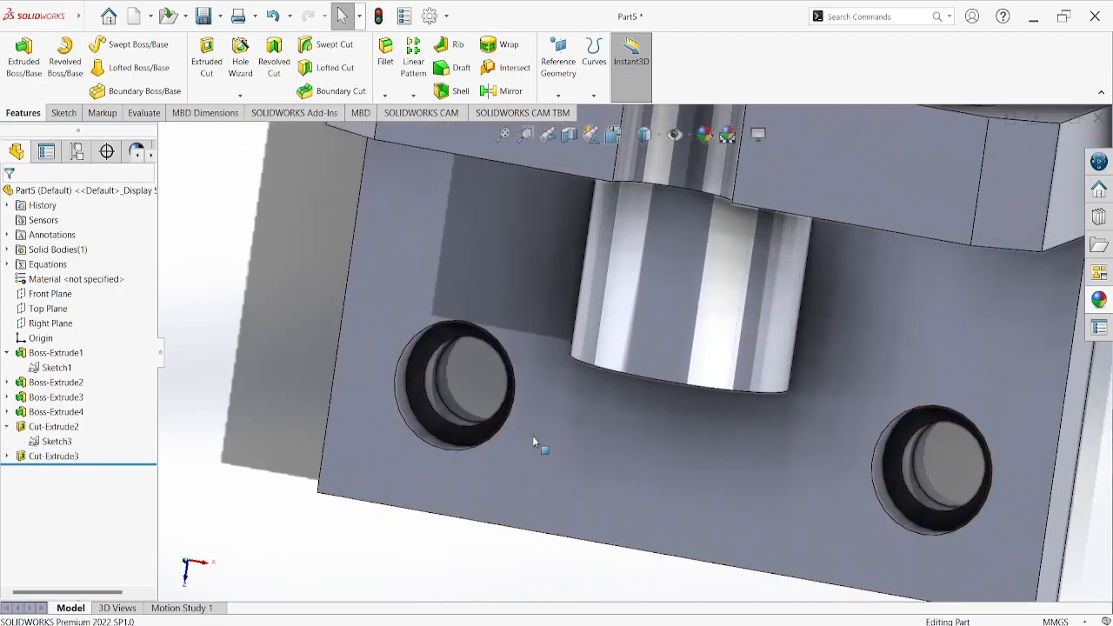
{"action": "scroll", "coordinate": [447, 398], "scroll_direction": "up", "scroll_amount": 12}
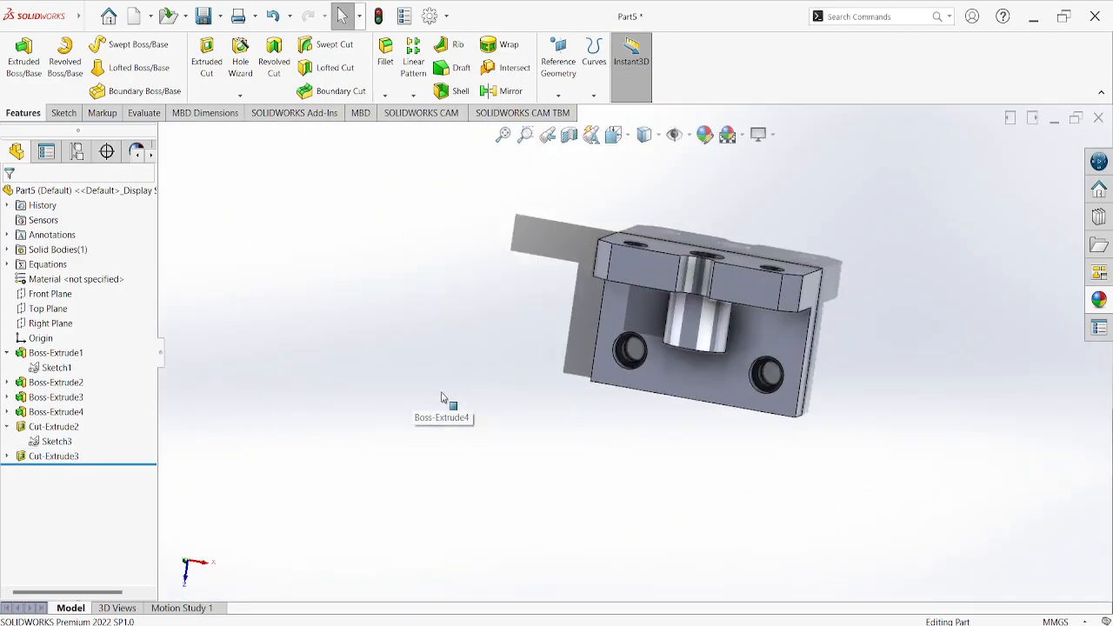
{"action": "key", "text": "space"}
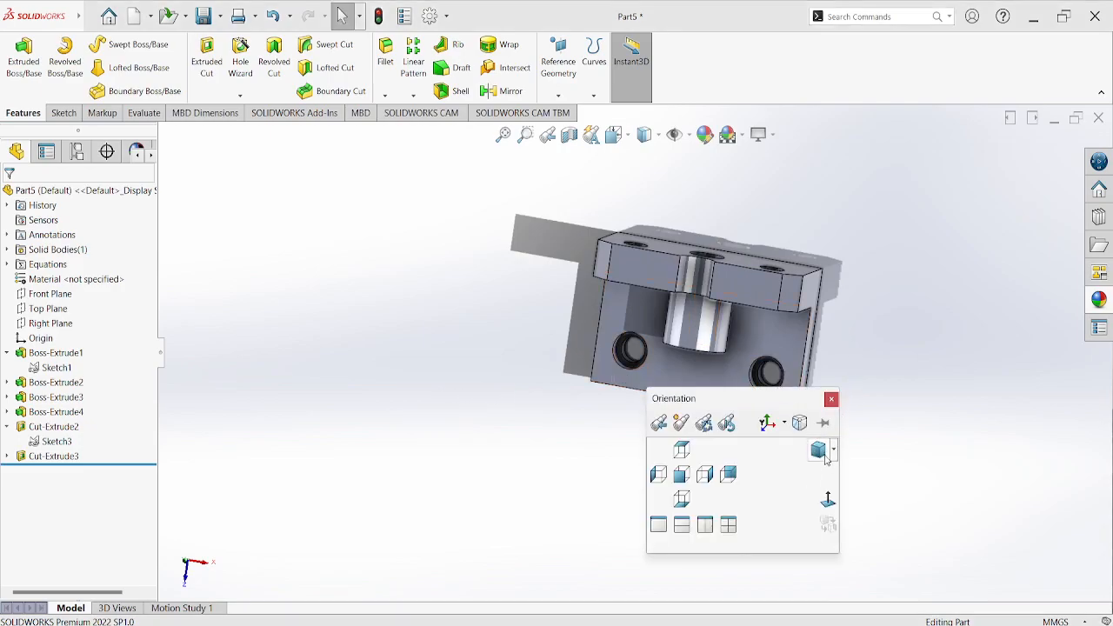
{"action": "left_click", "coordinate": [822, 453]}
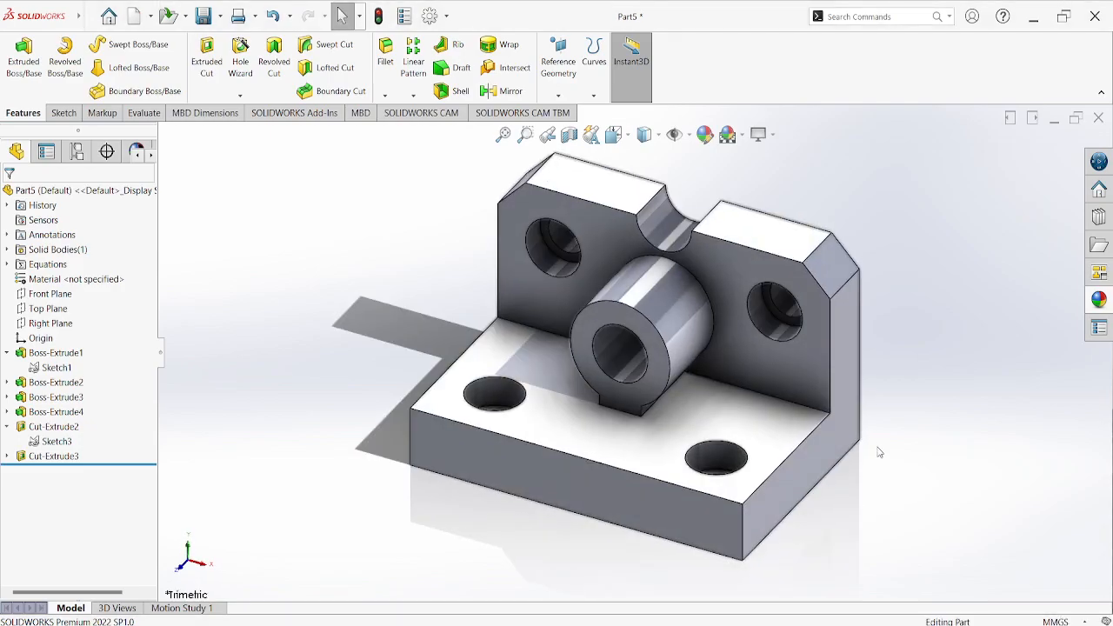
- Check the reference drawing and chamfer the two front vertical corner edges of the base plate at 10 mm and 45 degrees
{"action": "key", "text": "alt+Tab"}
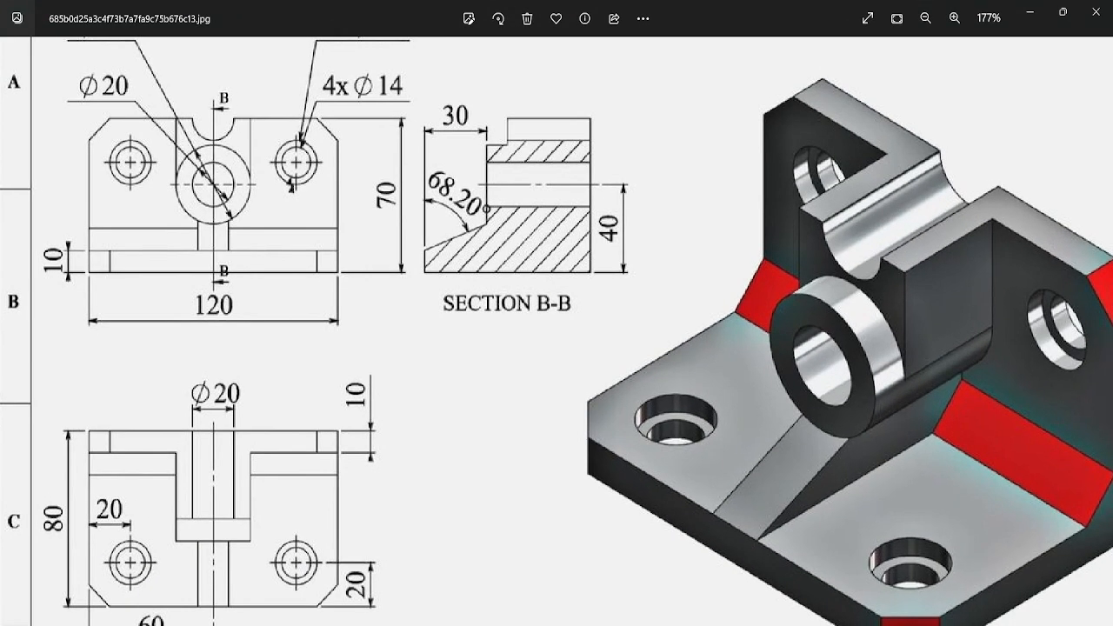
{"action": "key", "text": "alt+Tab"}
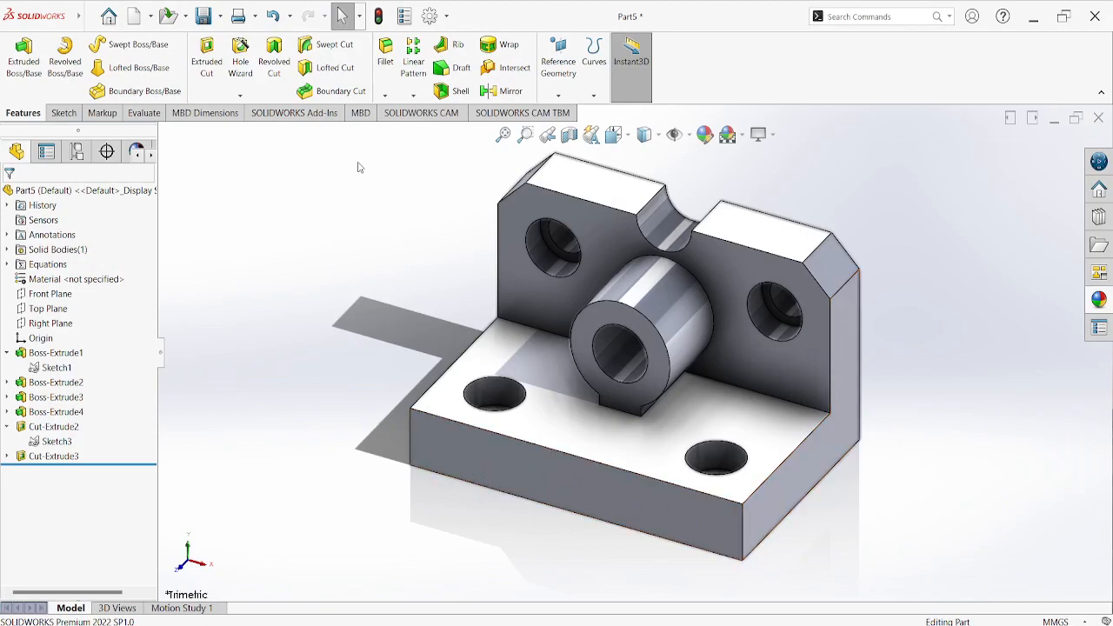
{"action": "left_click", "coordinate": [384, 95]}
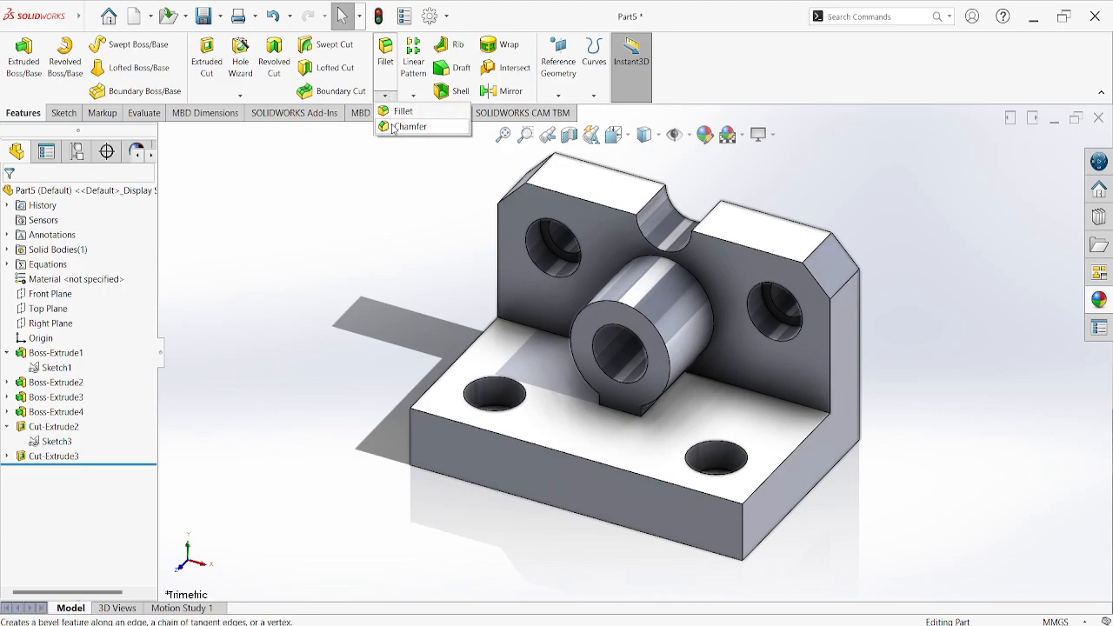
{"action": "left_click", "coordinate": [402, 127]}
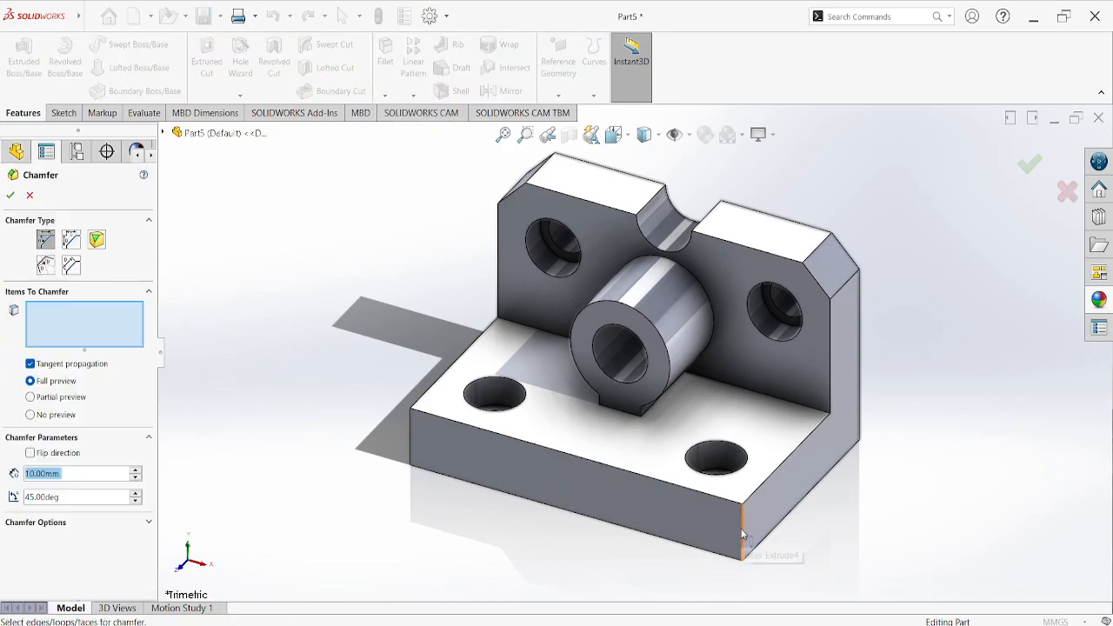
{"action": "left_click", "coordinate": [743, 534]}
{"action": "left_click", "coordinate": [412, 428]}
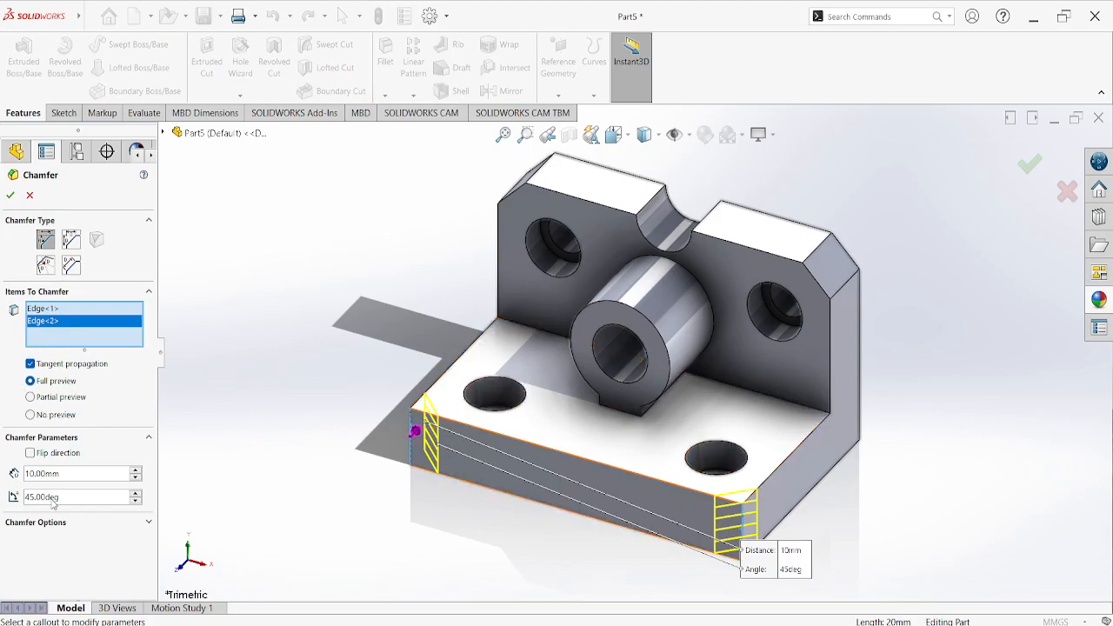
{"action": "left_click", "coordinate": [9, 197]}
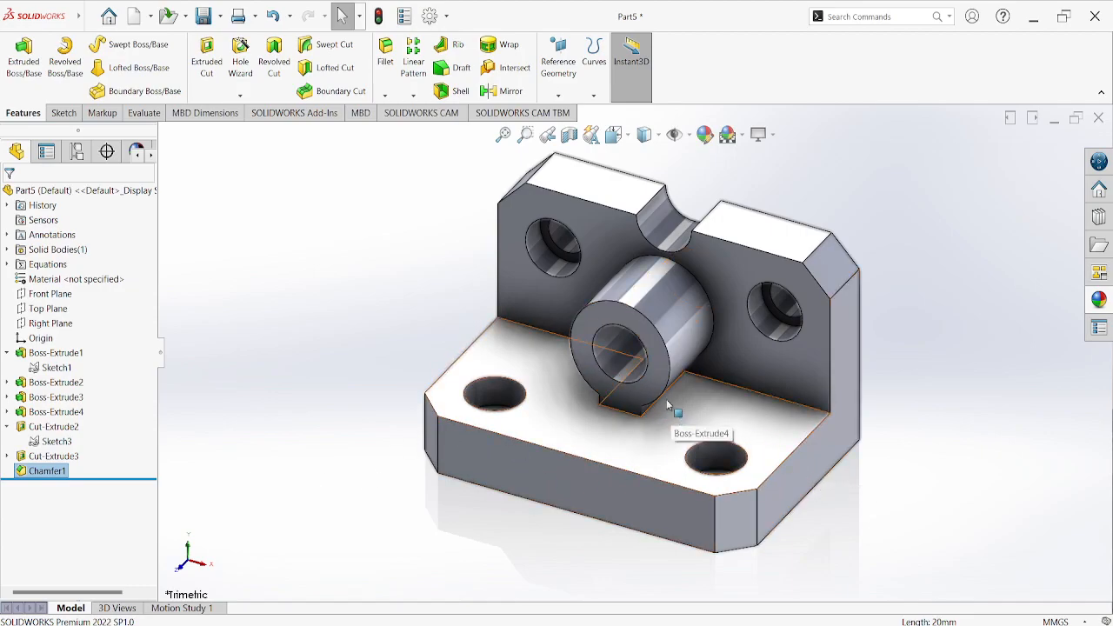
- Start a sketch on the narrow side face of the support under the cylindrical boss and consult the reference drawing for the sloped rib
{"action": "scroll", "coordinate": [689, 428], "scroll_direction": "up", "scroll_amount": 3}
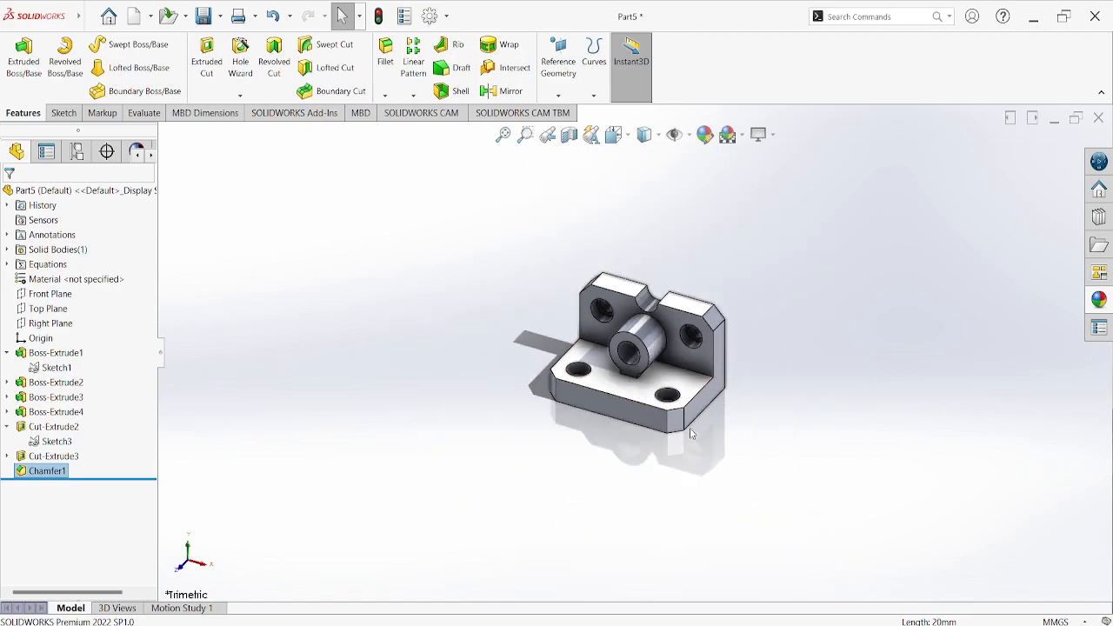
{"action": "scroll", "coordinate": [601, 321], "scroll_direction": "down", "scroll_amount": 8}
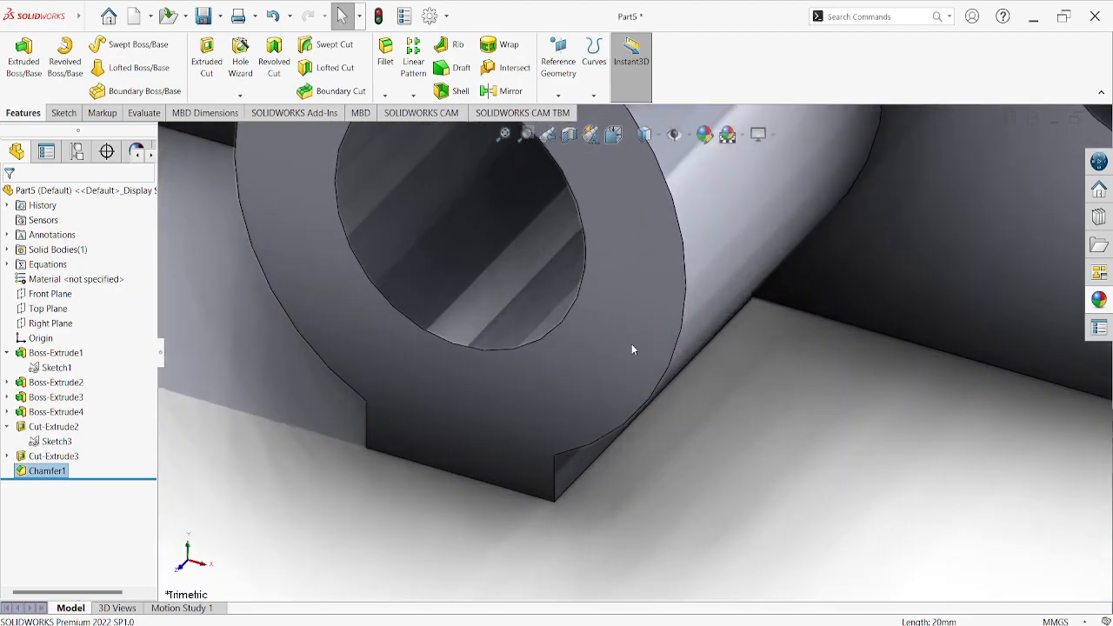
{"action": "left_click", "coordinate": [572, 464]}
{"action": "left_click", "coordinate": [621, 423]}
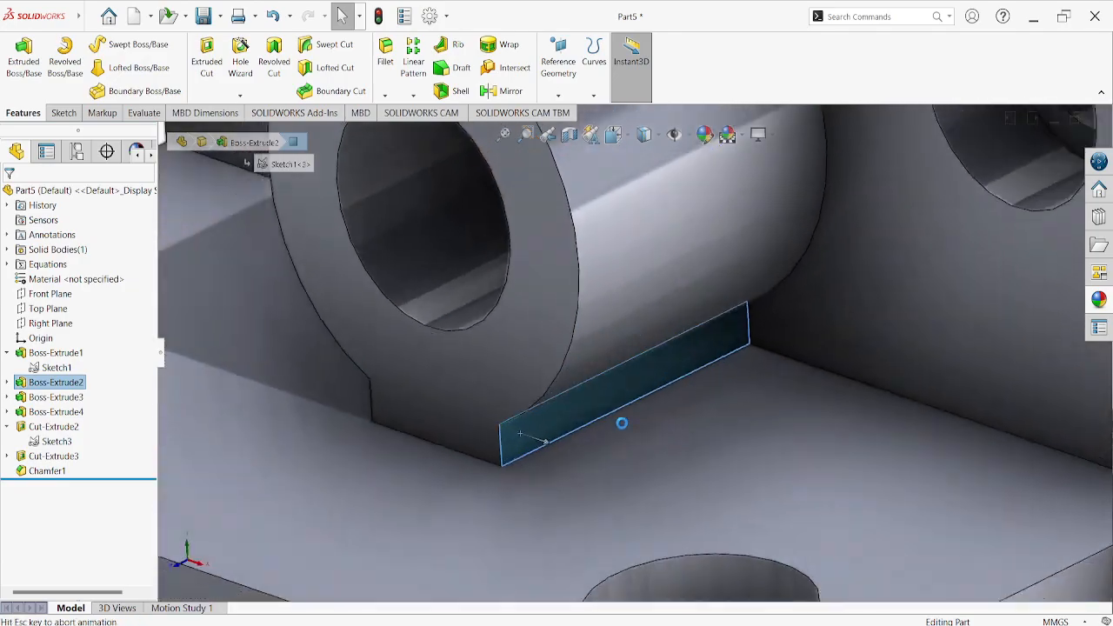
{"action": "scroll", "coordinate": [583, 383], "scroll_direction": "down", "scroll_amount": 4}
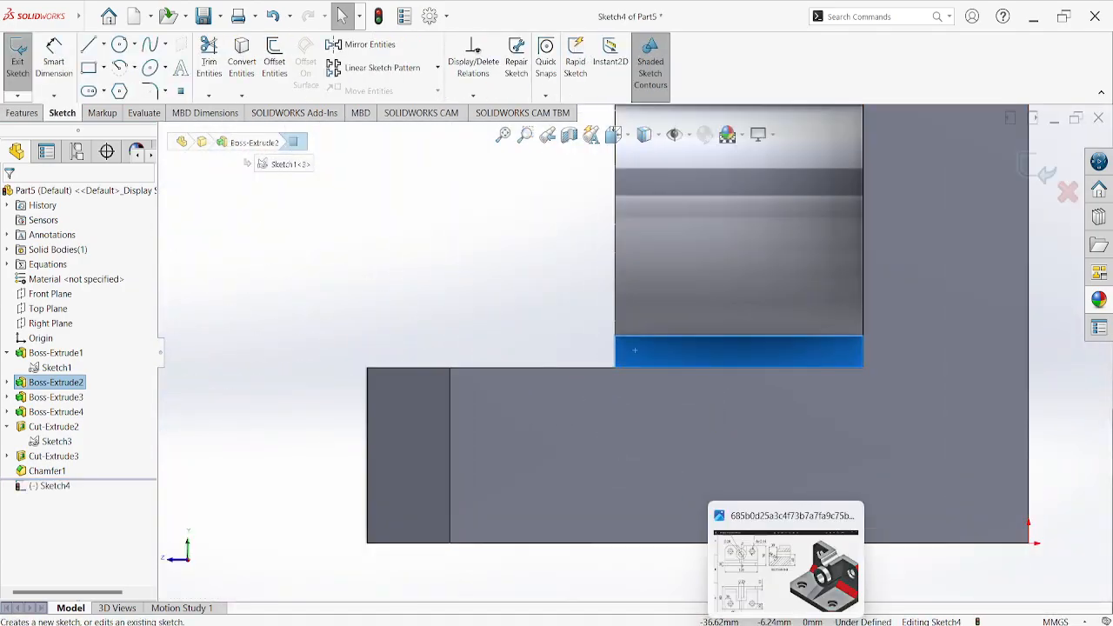
{"action": "left_click", "coordinate": [820, 625]}
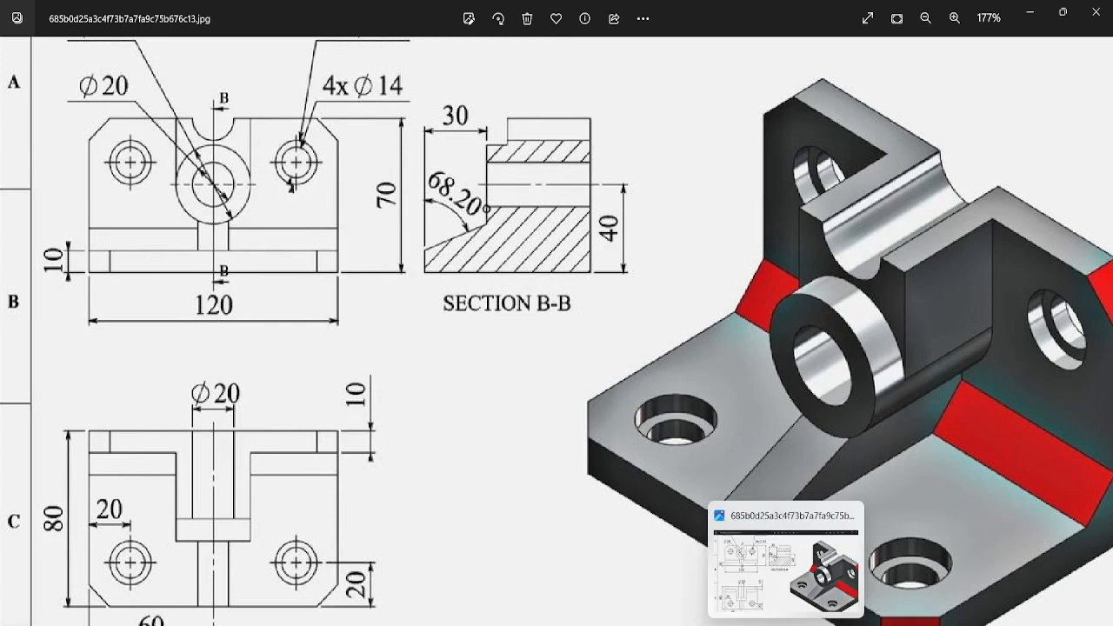
{"action": "left_click", "coordinate": [786, 624]}
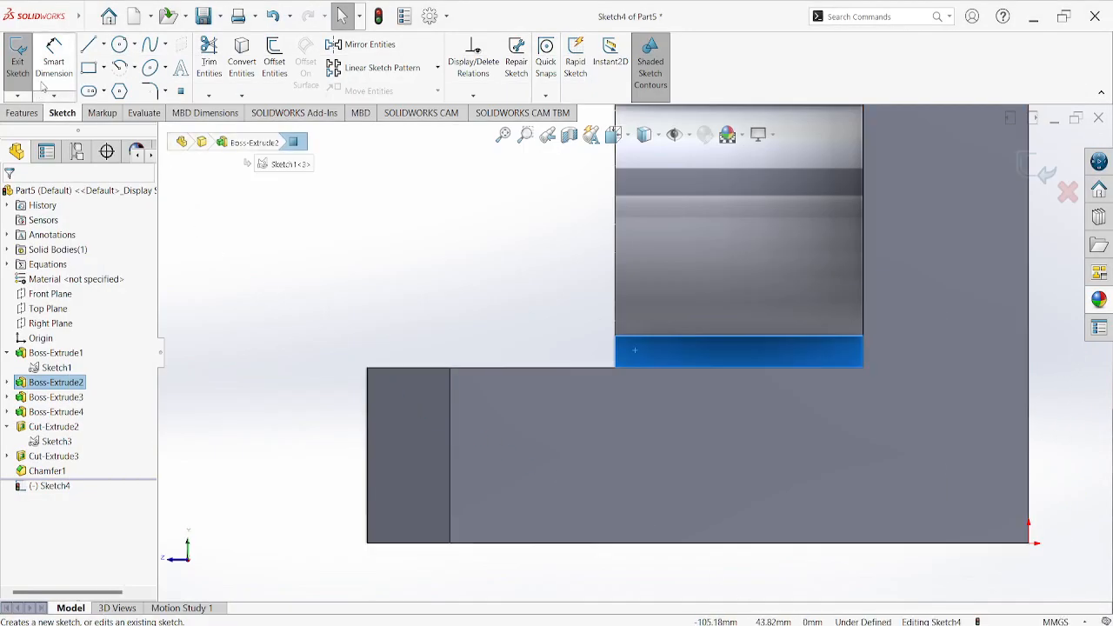
- Draw a sloped line from the base plate's front top edge to the upper front corner of the support under the boss
{"action": "left_click", "coordinate": [102, 45]}
{"action": "left_click", "coordinate": [105, 65]}
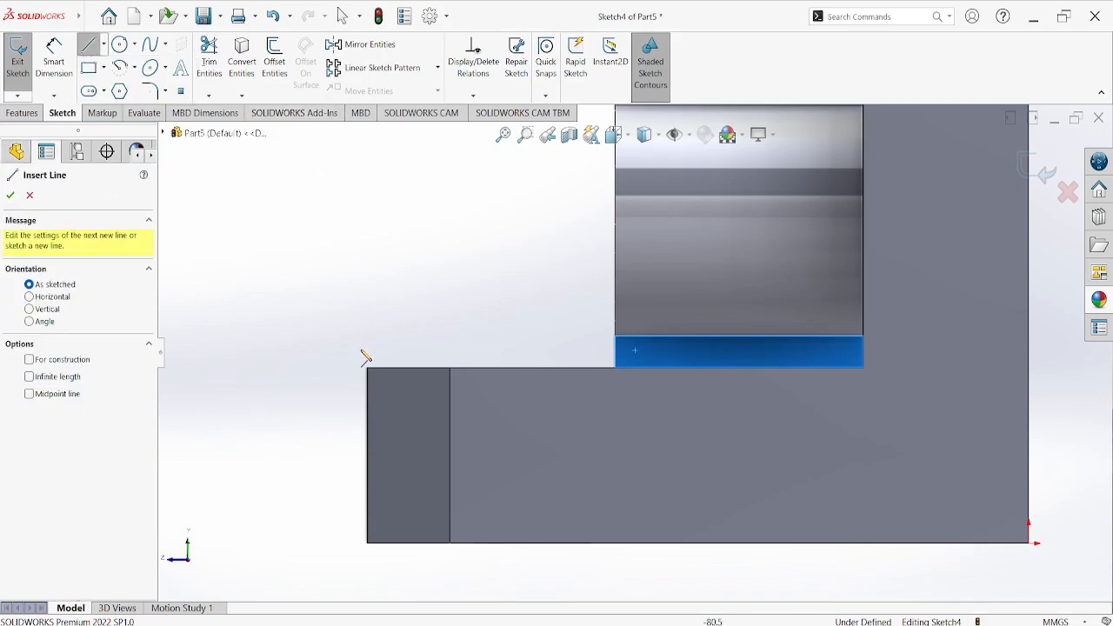
{"action": "scroll", "coordinate": [377, 377], "scroll_direction": "down", "scroll_amount": 4}
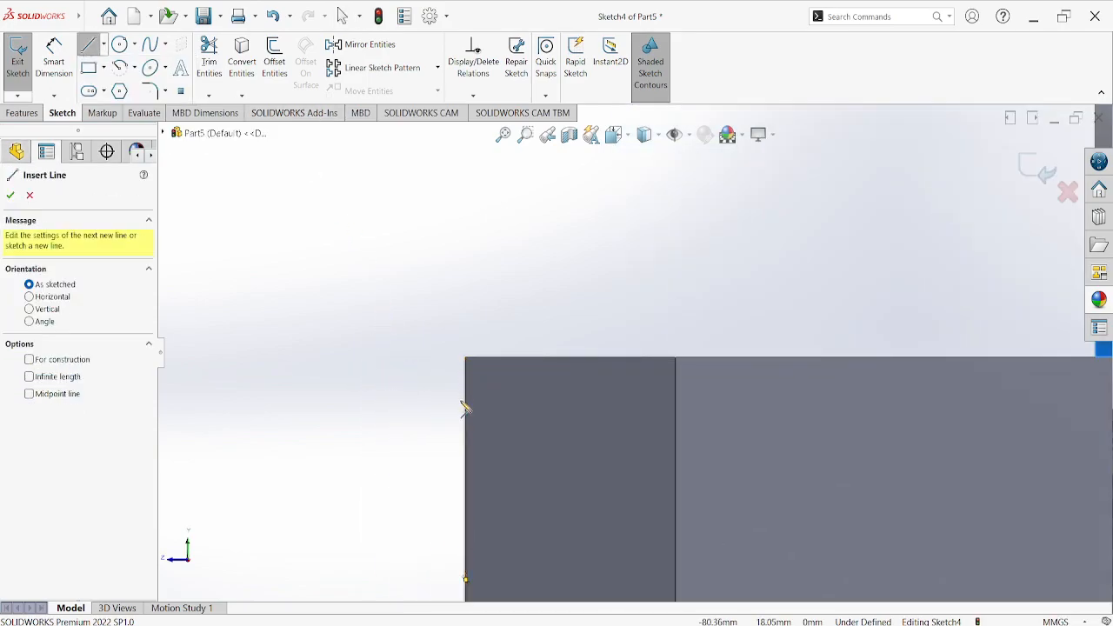
{"action": "left_click", "coordinate": [466, 363]}
{"action": "scroll", "coordinate": [589, 353], "scroll_direction": "up", "scroll_amount": 2}
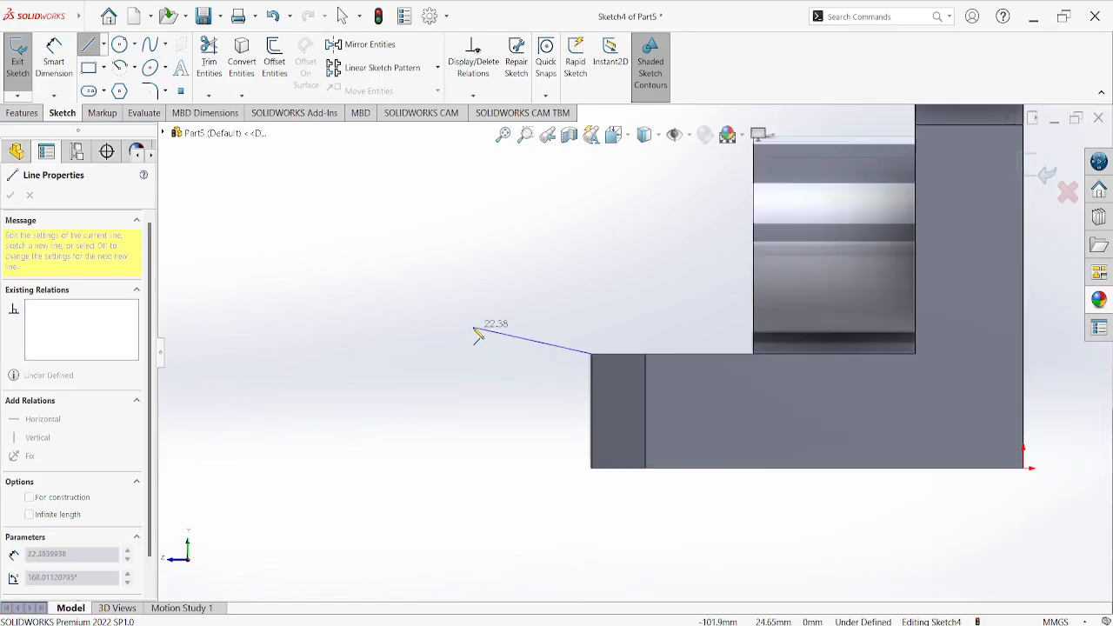
{"action": "scroll", "coordinate": [748, 349], "scroll_direction": "down", "scroll_amount": 4}
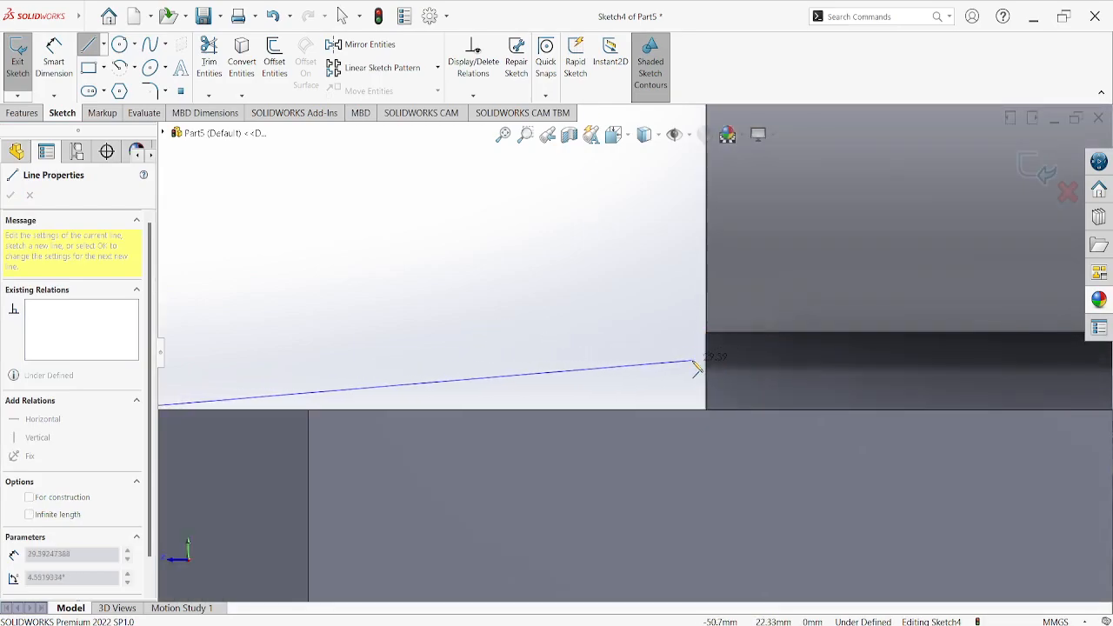
{"action": "scroll", "coordinate": [700, 363], "scroll_direction": "down", "scroll_amount": 2}
{"action": "left_click", "coordinate": [705, 321]}
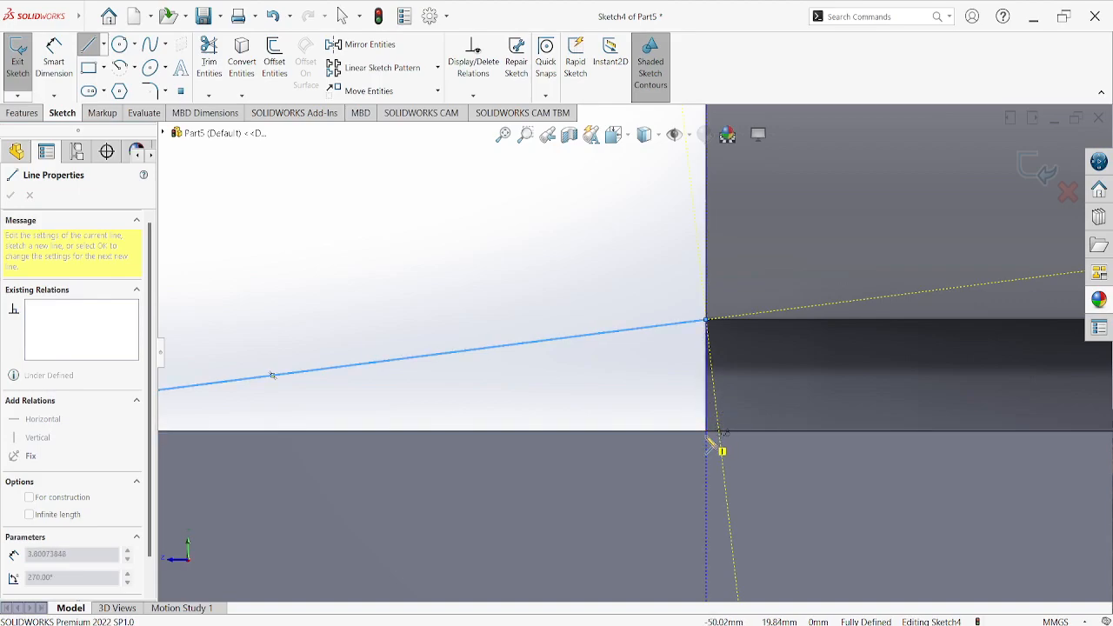
- Close the rib's triangular profile with a vertical line down to the plate and a 30 mm horizontal line to the front edge, and exit the sketch
{"action": "left_click", "coordinate": [705, 430]}
{"action": "scroll", "coordinate": [380, 407], "scroll_direction": "up", "scroll_amount": 1}
{"action": "scroll", "coordinate": [380, 406], "scroll_direction": "up", "scroll_amount": 2}
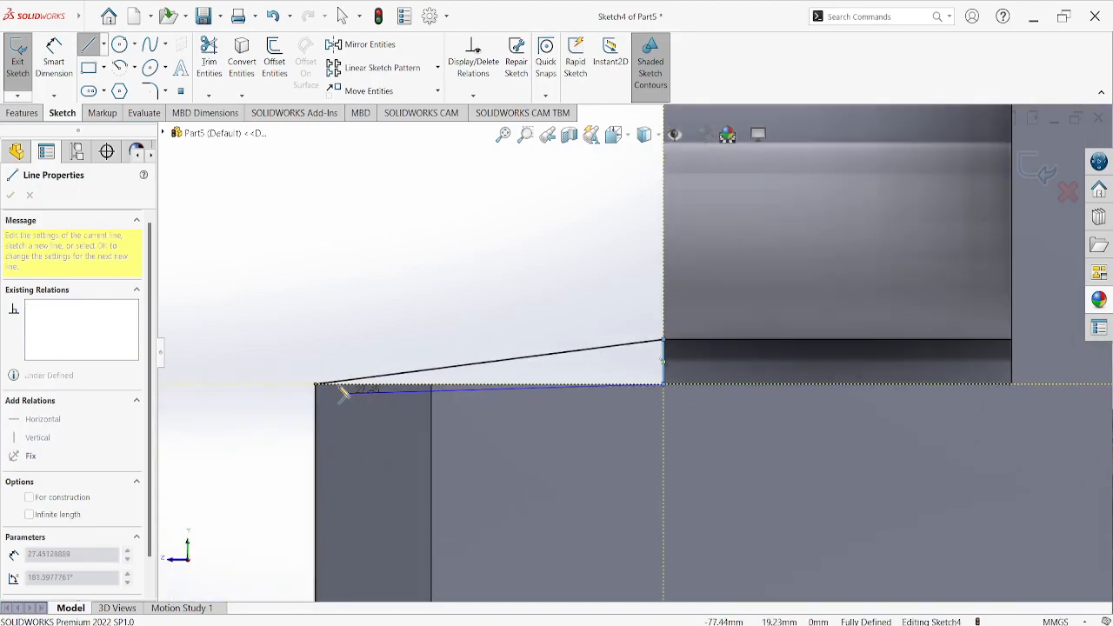
{"action": "left_click", "coordinate": [316, 384]}
{"action": "right_click", "coordinate": [331, 277]}
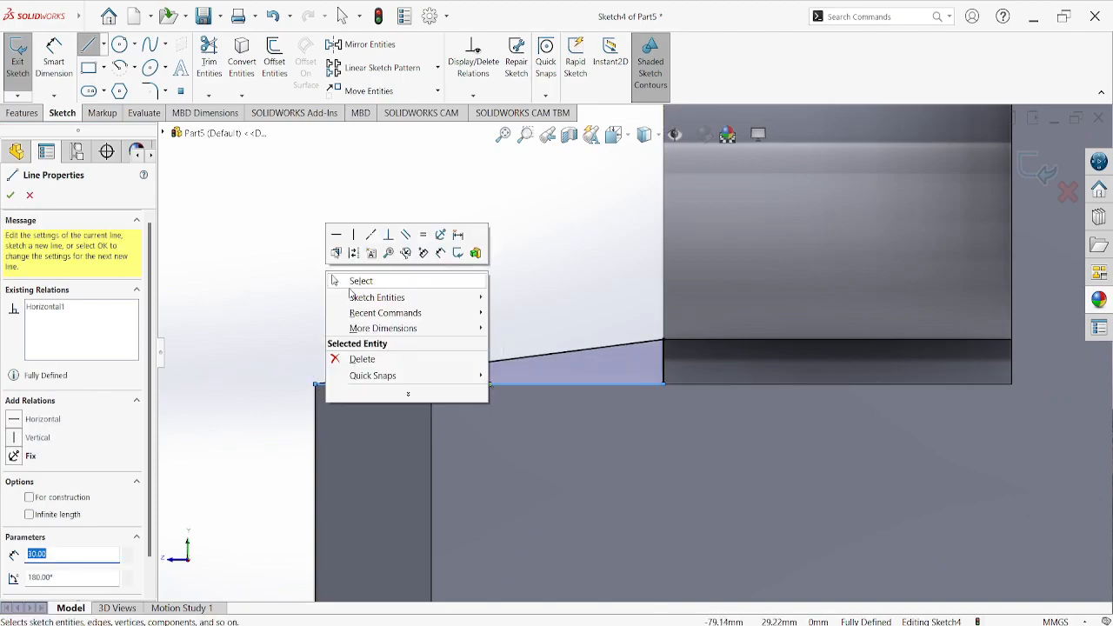
{"action": "left_click", "coordinate": [360, 281]}
{"action": "middle_click_drag", "start_coordinate": [397, 288], "coordinate": [537, 332]}
{"action": "left_click", "coordinate": [1039, 170]}
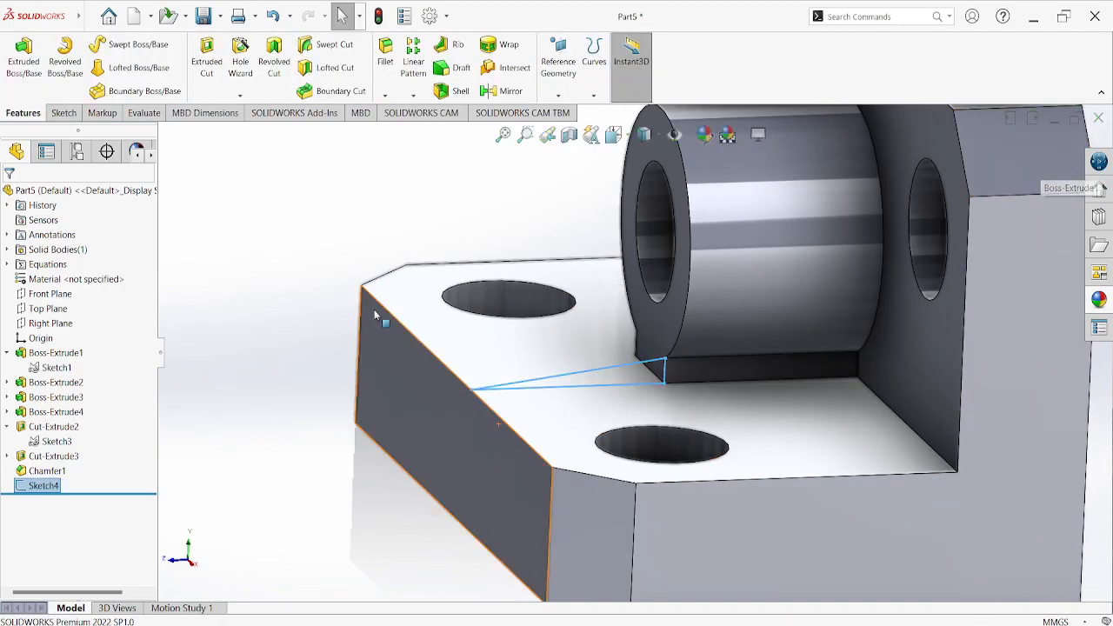
- Extrude the triangular profile 15 mm in the reversed direction, across the support's width, to form the sloped rib
{"action": "middle_click_drag", "start_coordinate": [372, 234], "coordinate": [441, 302]}
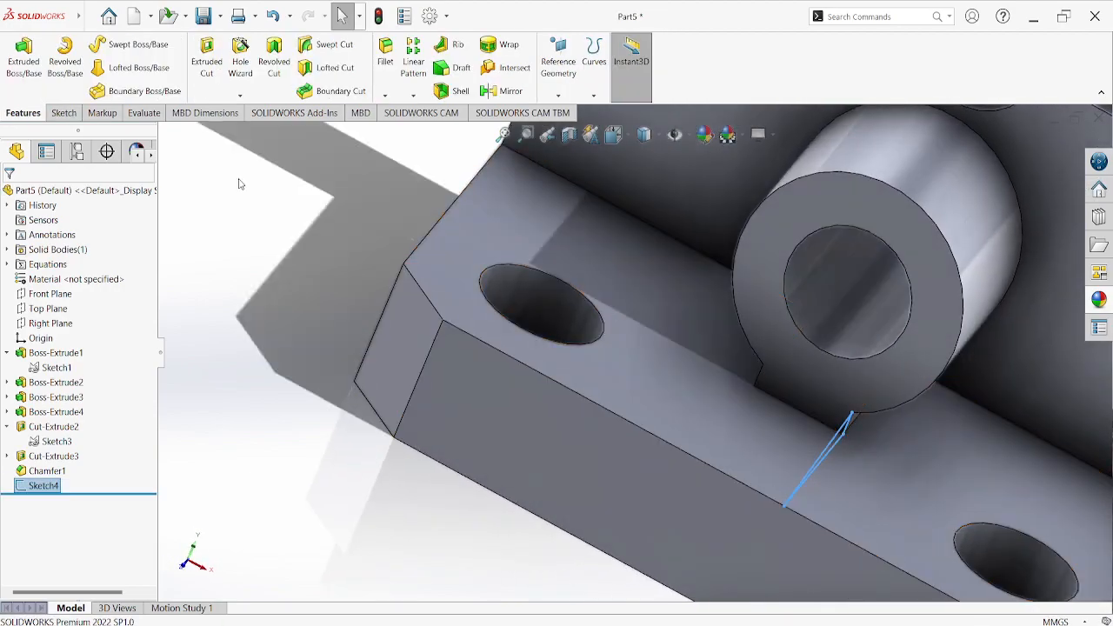
{"action": "left_click", "coordinate": [21, 70]}
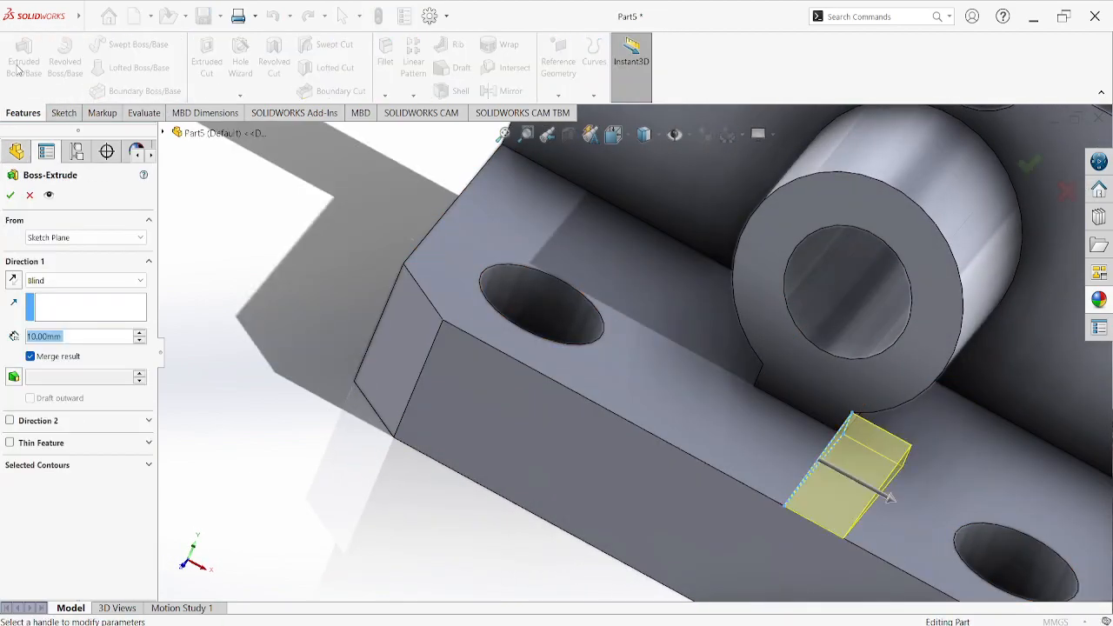
{"action": "left_click", "coordinate": [13, 280]}
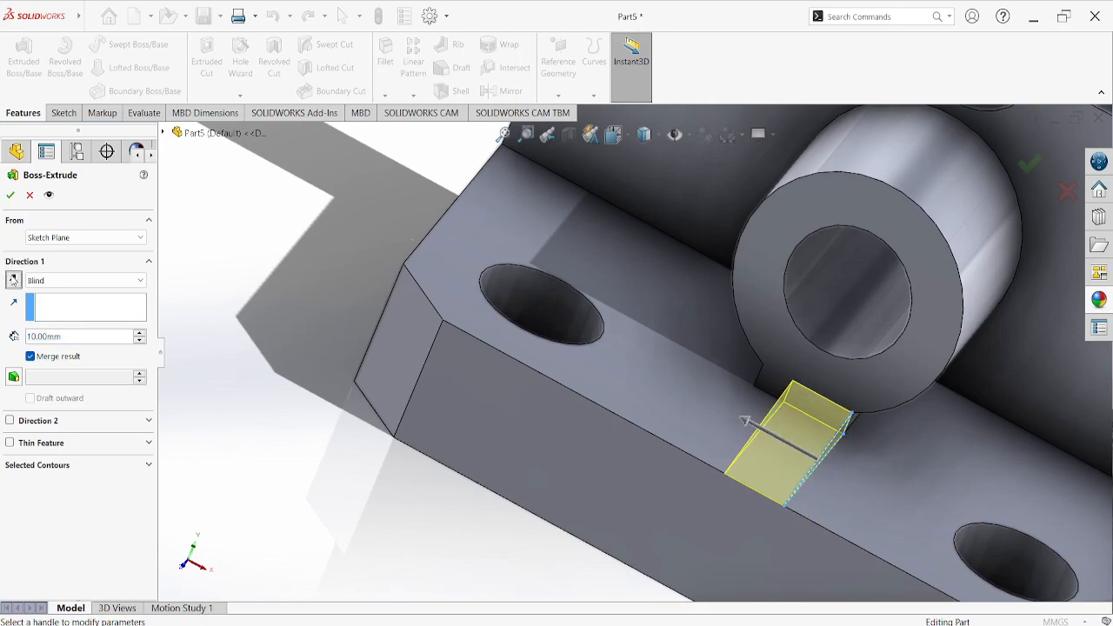
{"action": "left_click_drag", "start_coordinate": [92, 336], "coordinate": [42, 336]}
{"action": "type", "text": "15"}
{"action": "key", "text": "Return"}
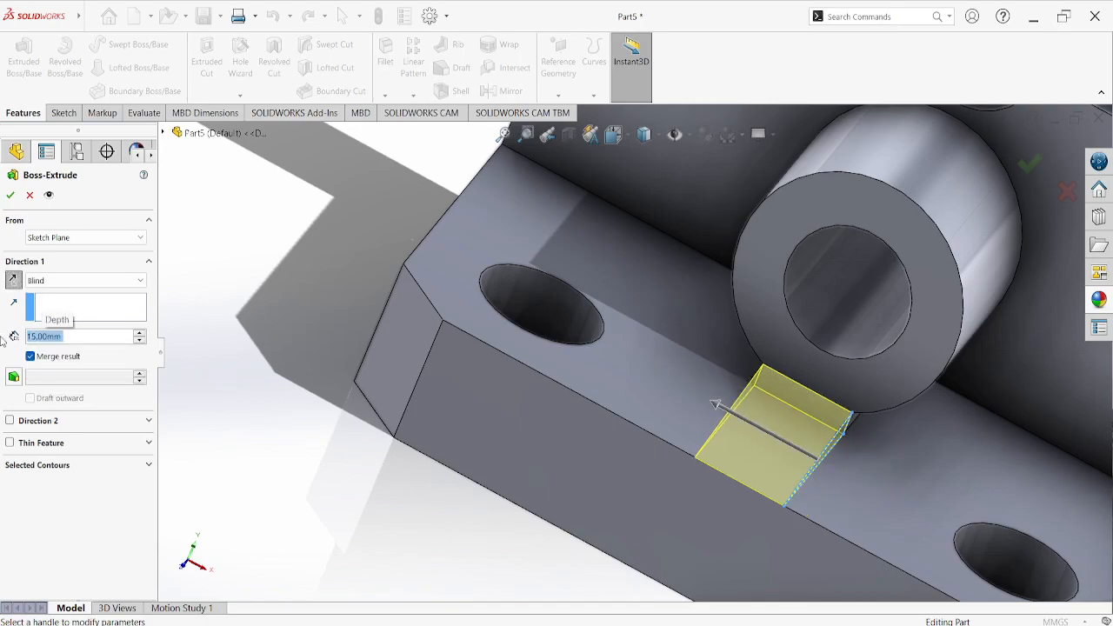
{"action": "left_click", "coordinate": [10, 195]}
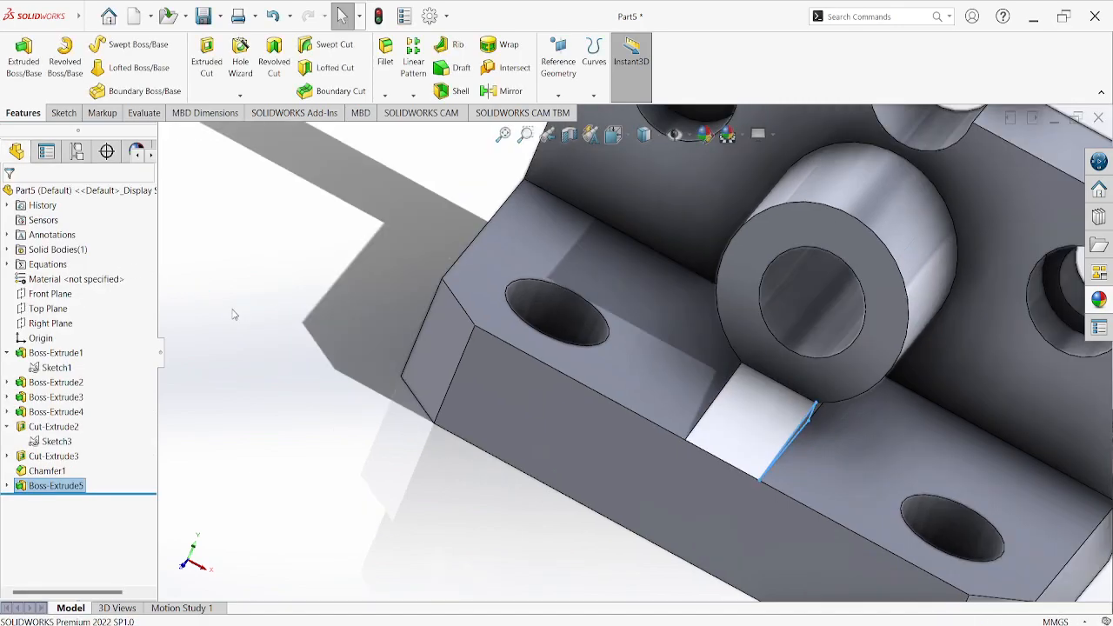
- Clear the selection and show the whole bracket in trimetric view
{"action": "scroll", "coordinate": [232, 311], "scroll_direction": "up", "scroll_amount": 1}
{"action": "left_click", "coordinate": [336, 314]}
{"action": "scroll", "coordinate": [500, 403], "scroll_direction": "up", "scroll_amount": 3}
{"action": "scroll", "coordinate": [505, 404], "scroll_direction": "up", "scroll_amount": 1}
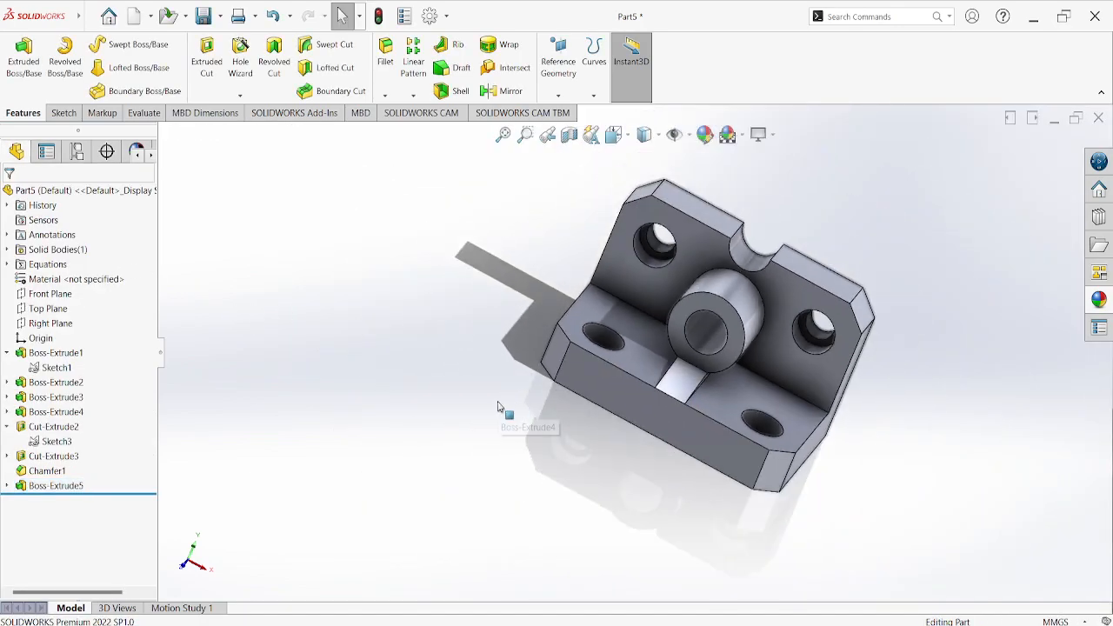
{"action": "key", "text": "space"}
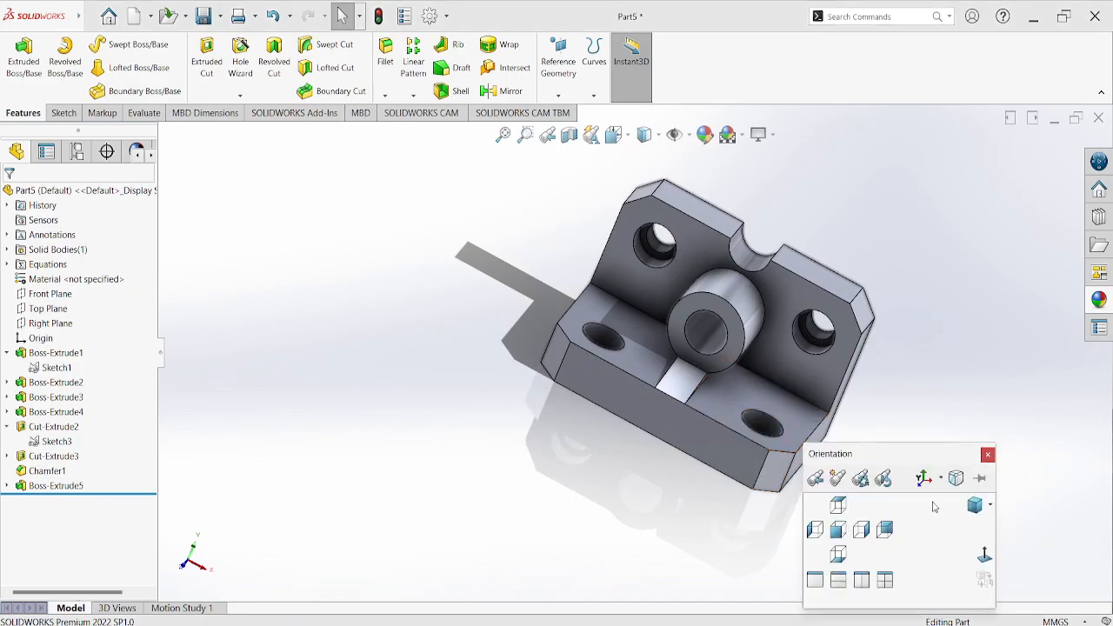
{"action": "left_click", "coordinate": [974, 505]}
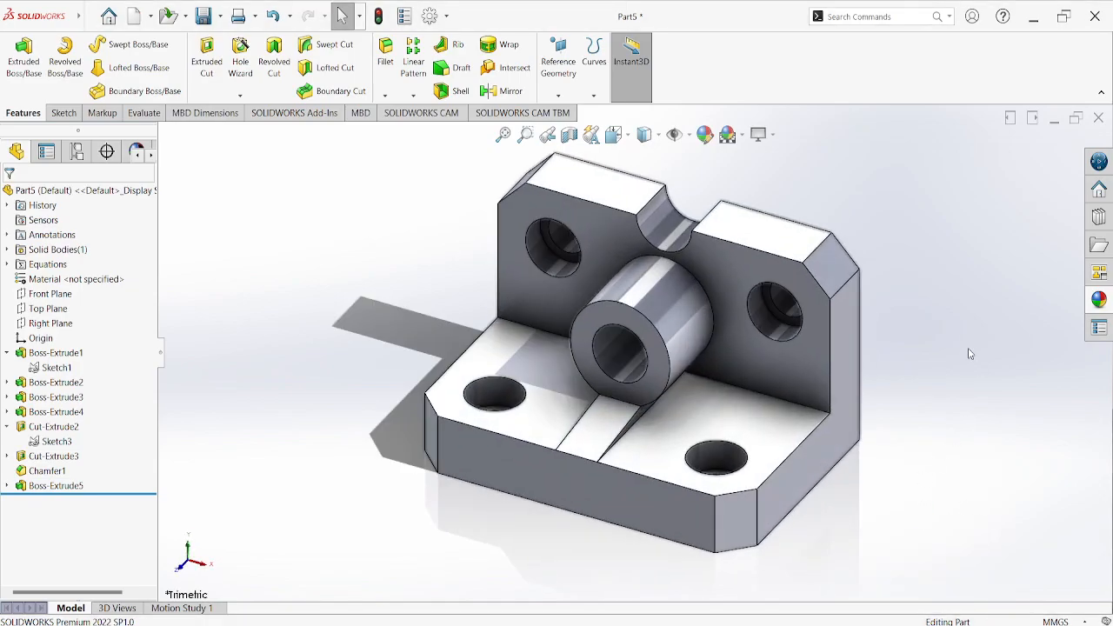
- Examine the sloped rib and the area under the boss up close and compare them with the reference drawing
{"action": "middle_click_drag", "start_coordinate": [928, 389], "coordinate": [890, 396]}
{"action": "key", "text": "alt+Tab"}
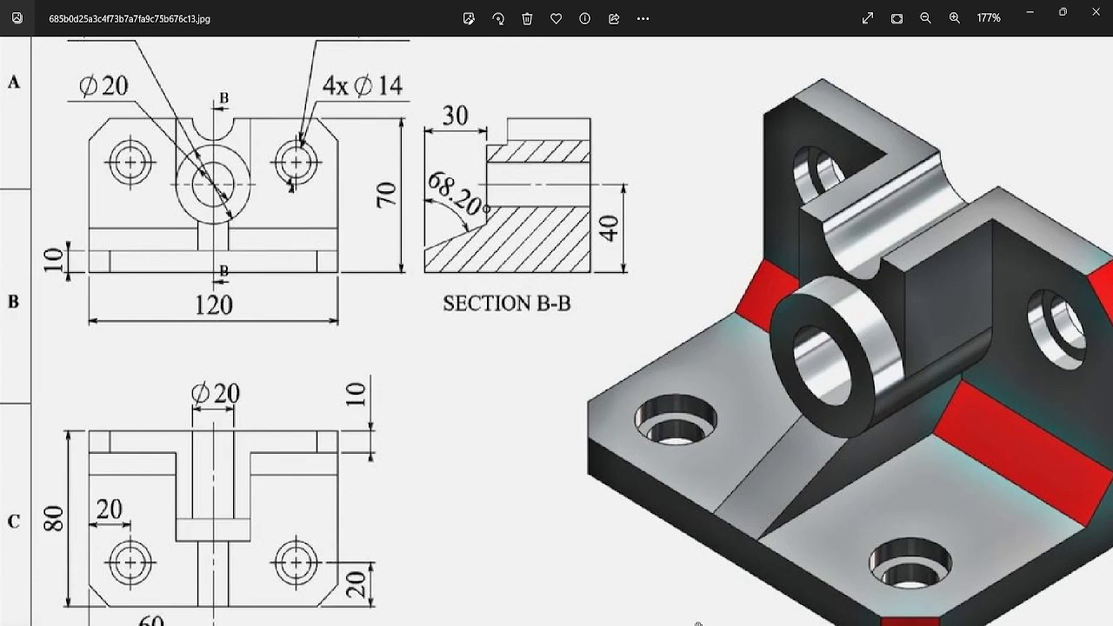
{"action": "key", "text": "alt+Tab"}
{"action": "scroll", "coordinate": [688, 394], "scroll_direction": "down", "scroll_amount": 5}
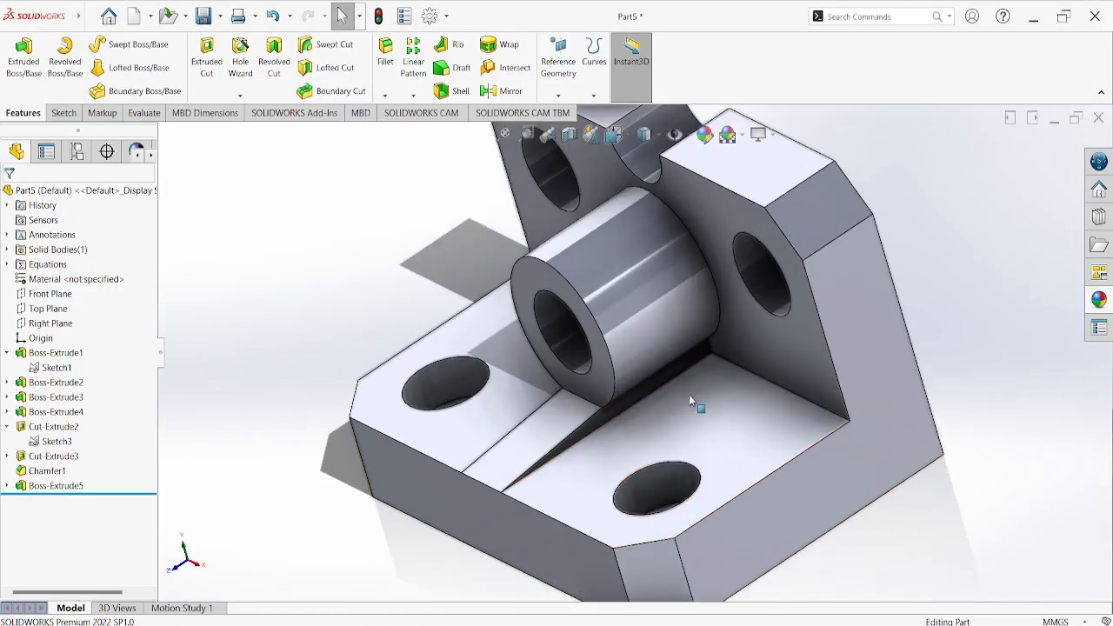
{"action": "scroll", "coordinate": [641, 363], "scroll_direction": "up", "scroll_amount": 5}
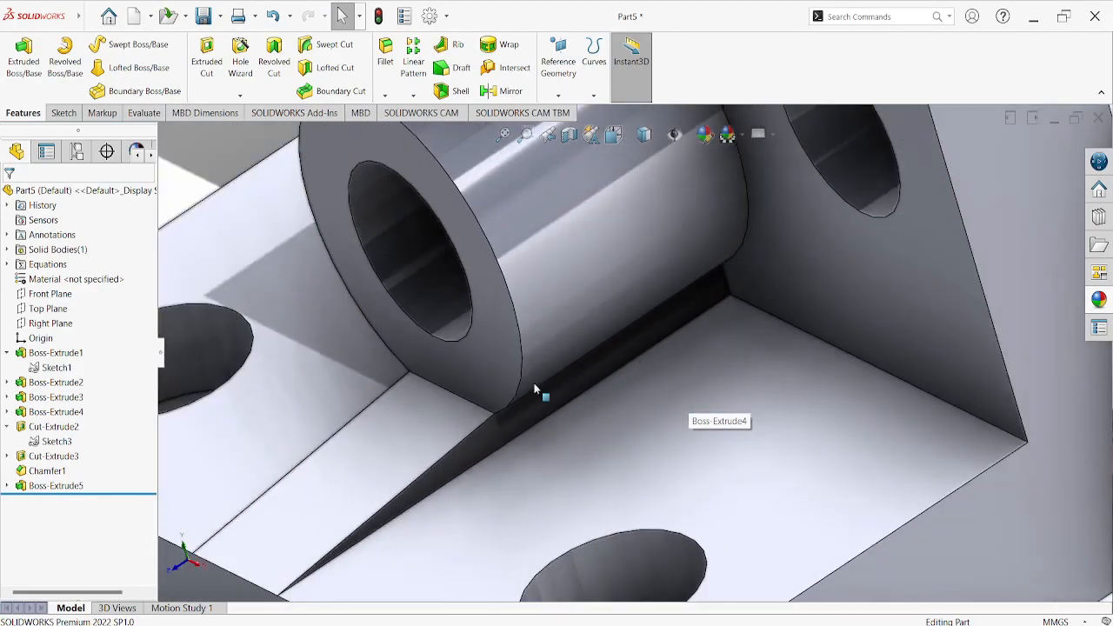
{"action": "scroll", "coordinate": [765, 391], "scroll_direction": "up", "scroll_amount": 5}
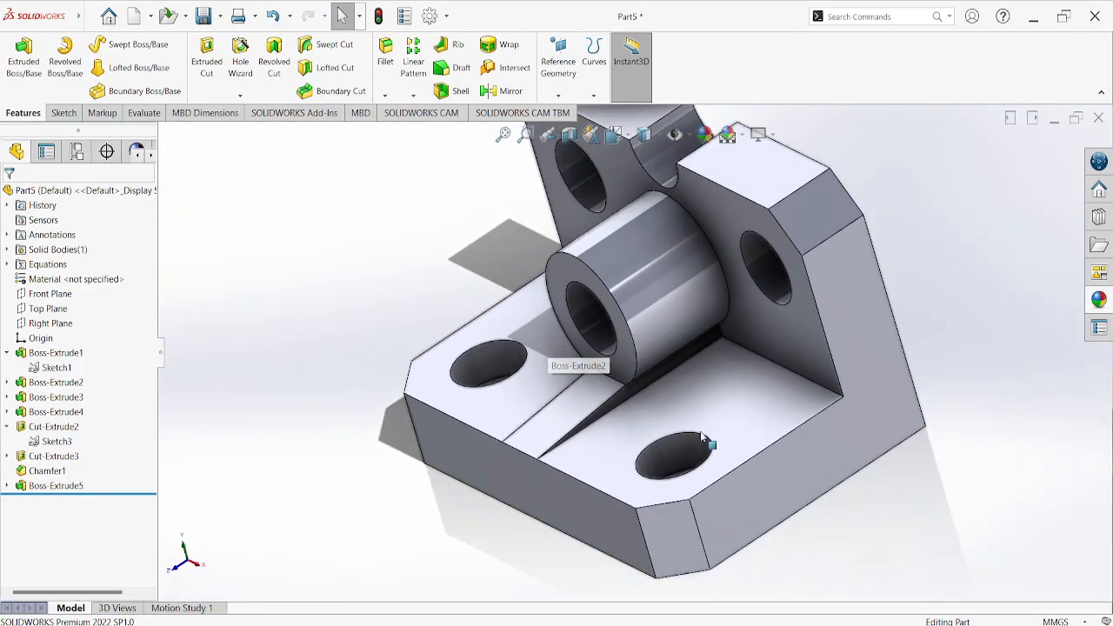
{"action": "key", "text": "alt+Tab"}
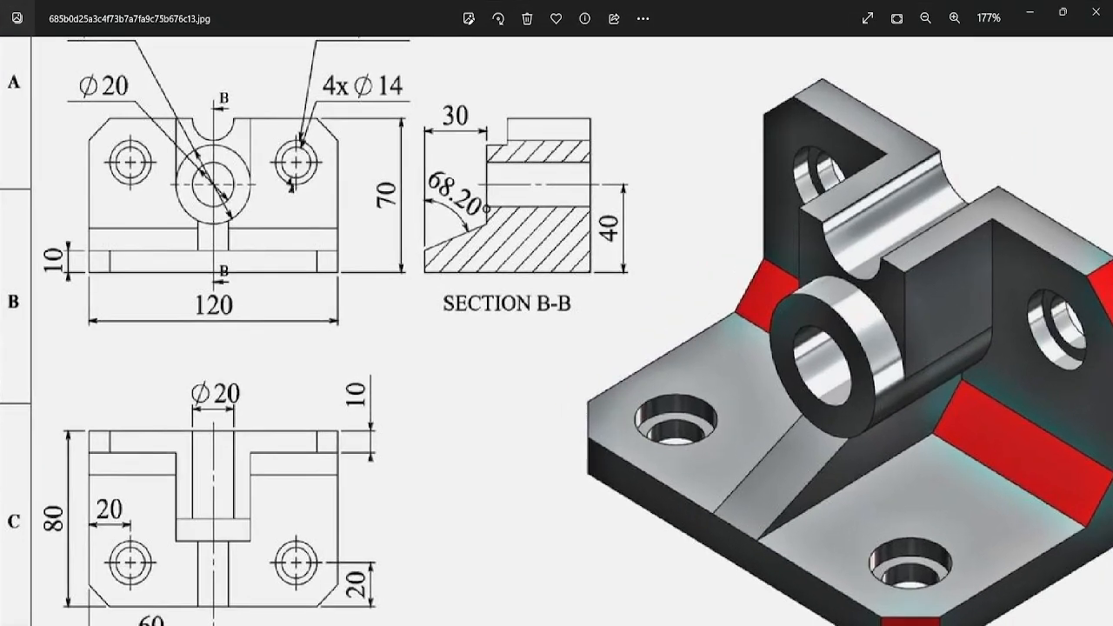
{"action": "key", "text": "alt+Tab"}
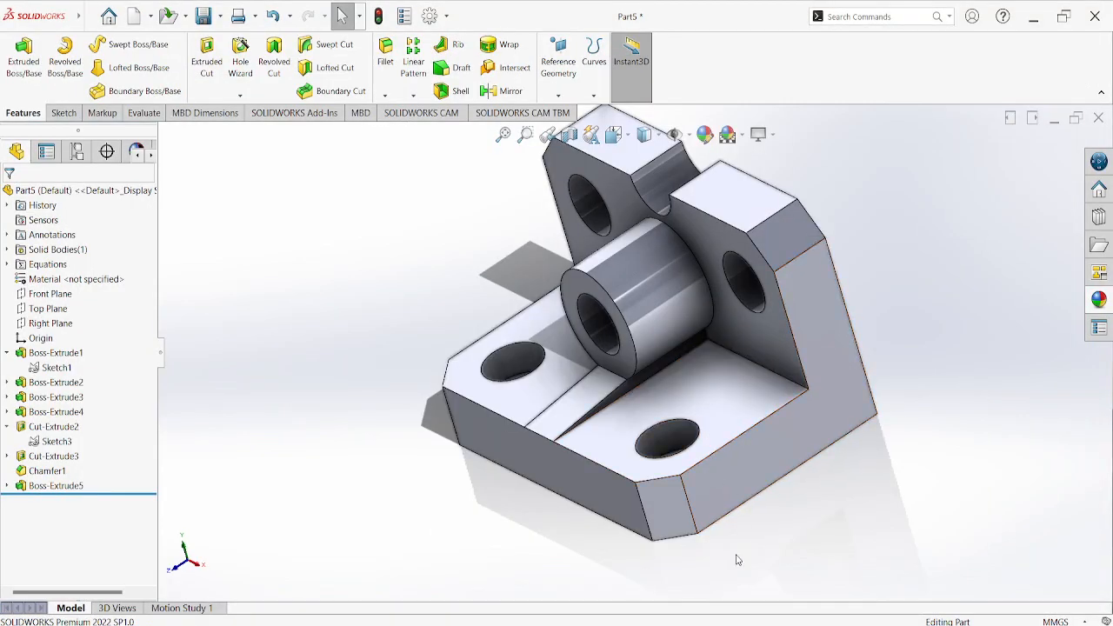
{"action": "left_click", "coordinate": [789, 625]}
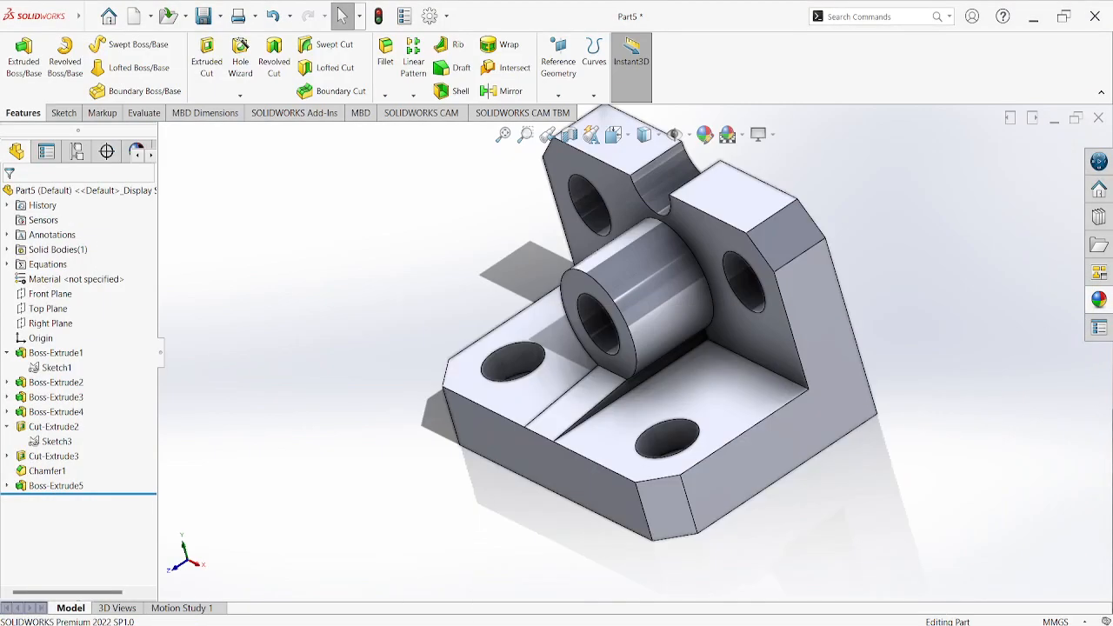
- Extrude the first sketch's central region between the semicircular notch and the 36 mm boss circle by 40 mm
{"action": "left_click", "coordinate": [56, 367]}
{"action": "mouse_move", "coordinate": [244, 404]}
{"action": "middle_mouse_down"}
{"action": "mouse_move", "coordinate": [238, 385]}
{"action": "mouse_move", "coordinate": [300, 305]}
{"action": "mouse_move", "coordinate": [286, 403]}
{"action": "mouse_move", "coordinate": [310, 352]}
{"action": "mouse_move", "coordinate": [296, 386]}
{"action": "middle_mouse_up"}
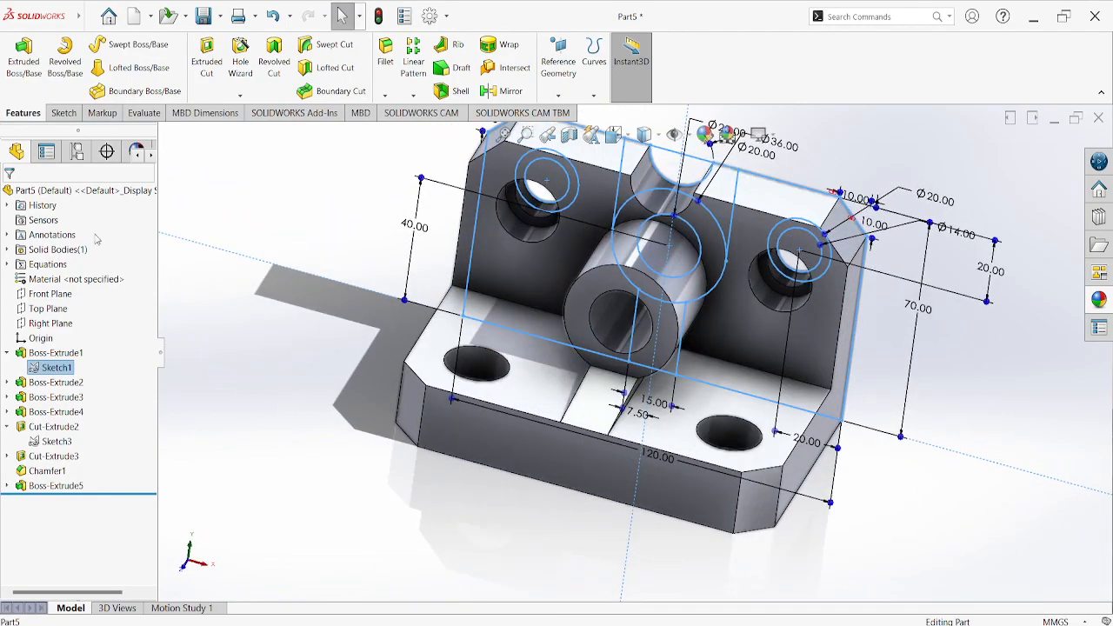
{"action": "left_click", "coordinate": [24, 54]}
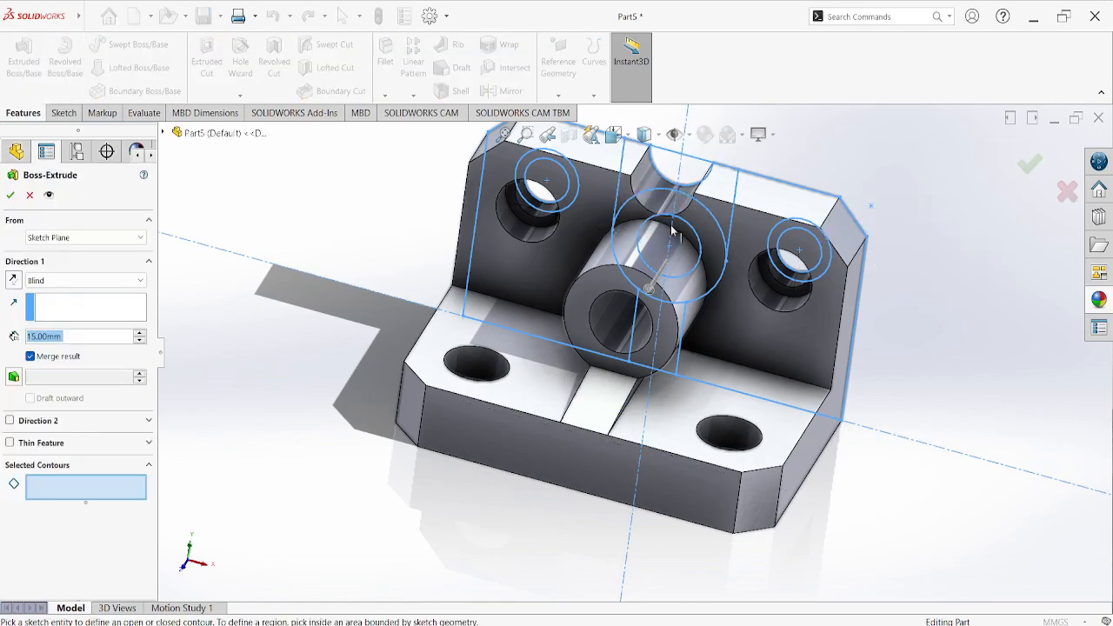
{"action": "scroll", "coordinate": [672, 231], "scroll_direction": "down", "scroll_amount": 4}
{"action": "left_click", "coordinate": [753, 213]}
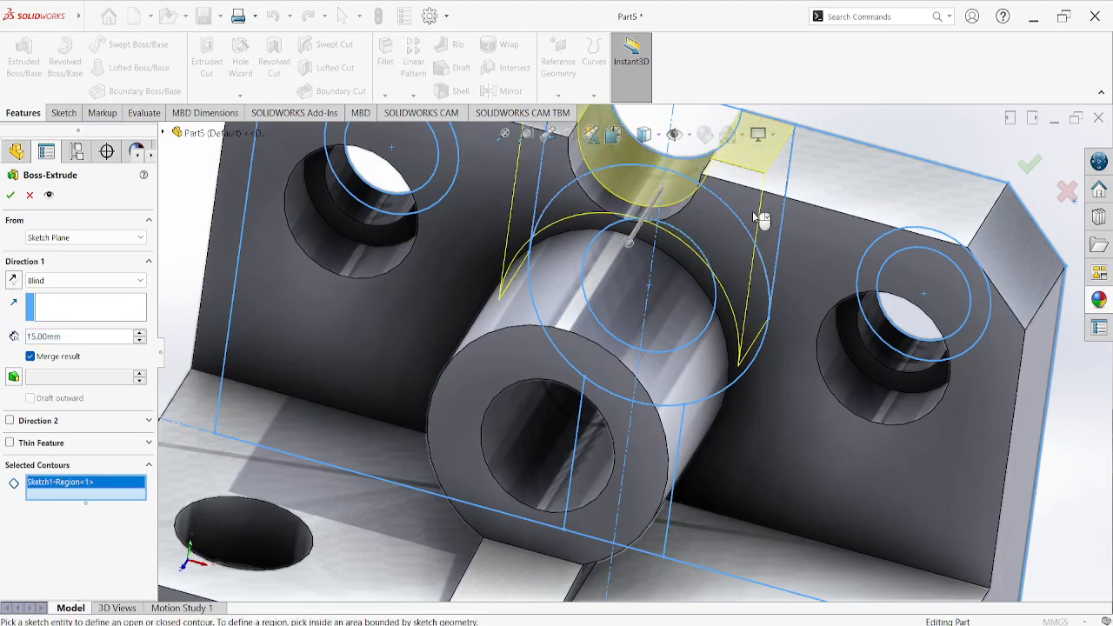
{"action": "scroll", "coordinate": [753, 217], "scroll_direction": "up", "scroll_amount": 5}
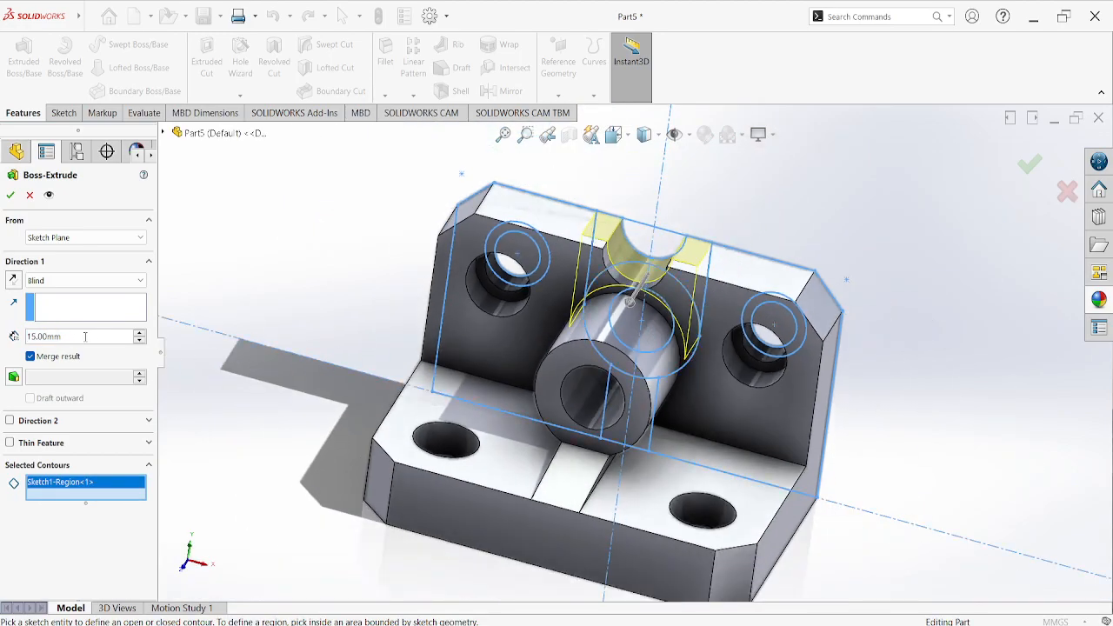
{"action": "left_click_drag", "start_coordinate": [84, 337], "coordinate": [13, 339]}
{"action": "type", "text": "4"}
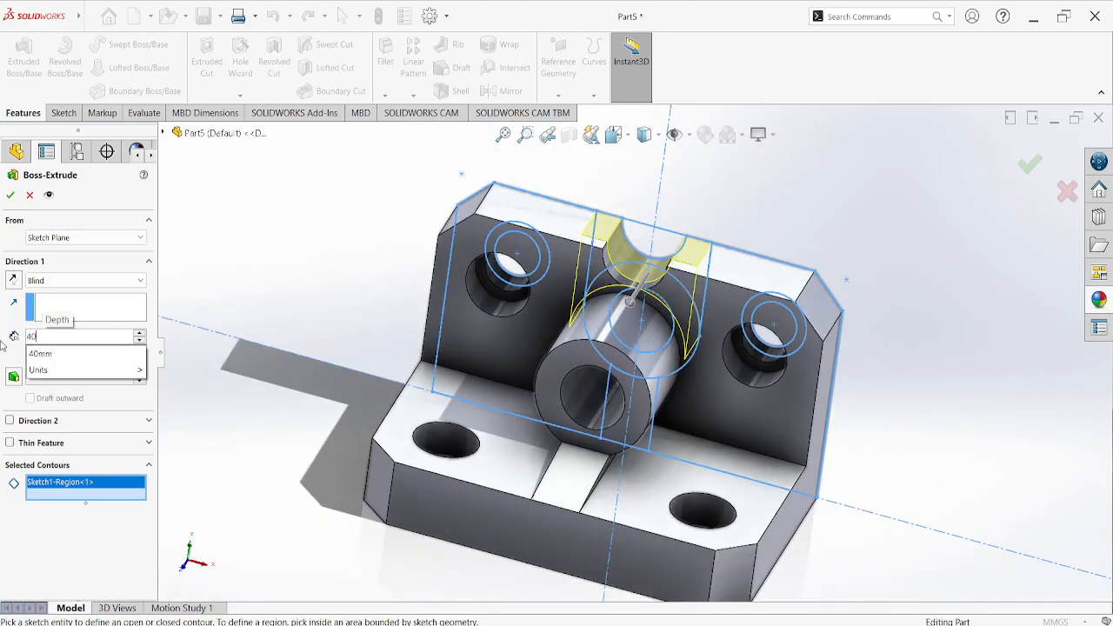
{"action": "type", "text": "0"}
{"action": "key", "text": "Return"}
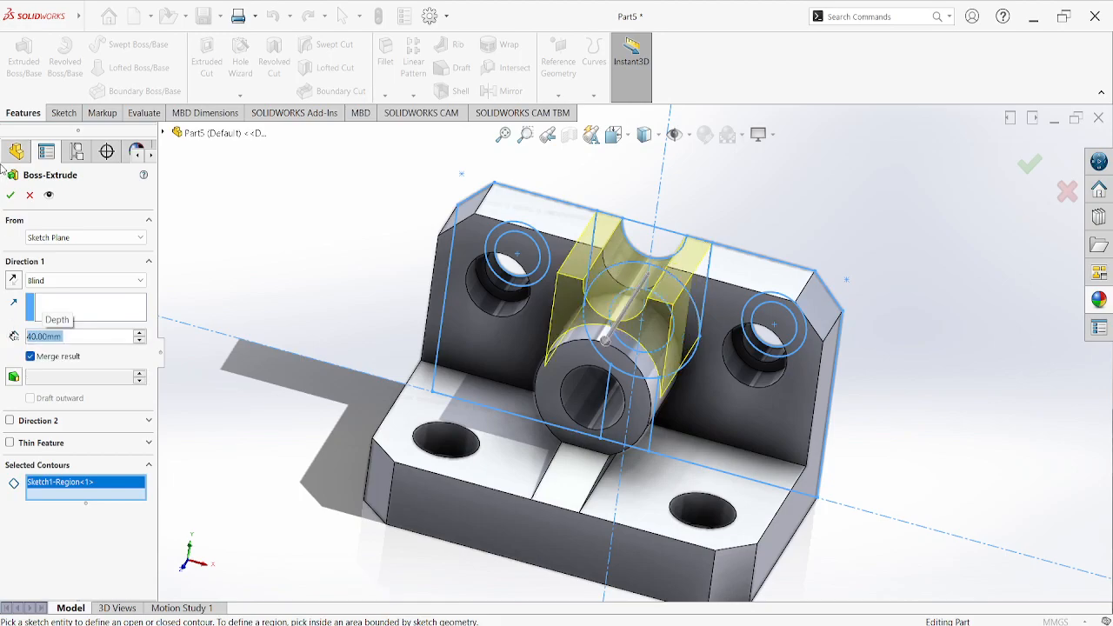
{"action": "left_click", "coordinate": [11, 195]}
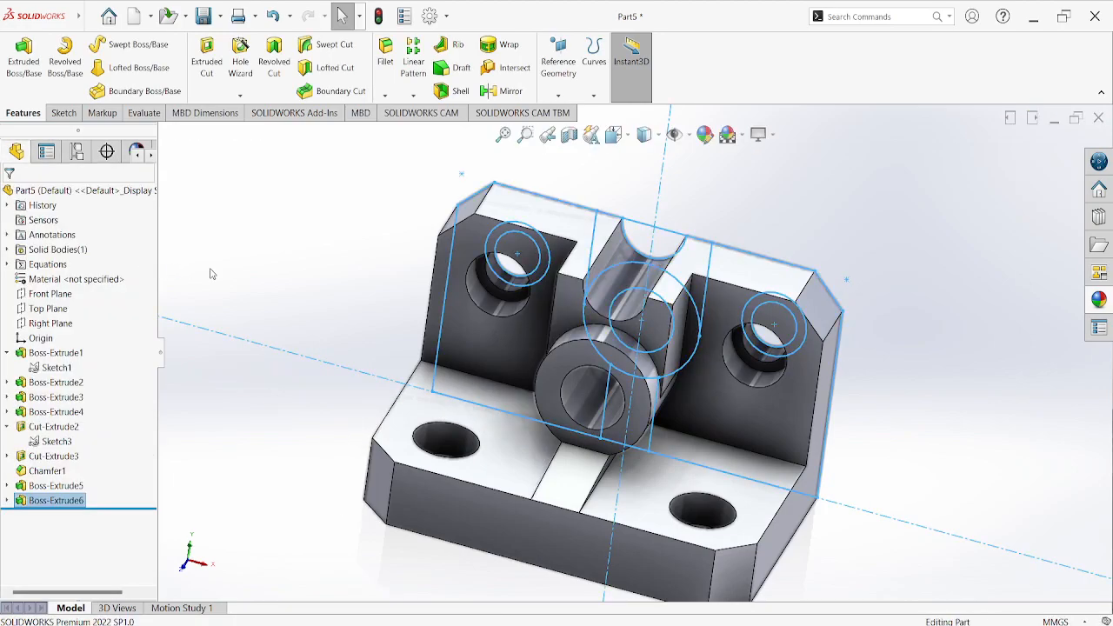
- Clear the selection, show the bracket in trimetric view, and compare it with the reference drawing
{"action": "left_click", "coordinate": [227, 233]}
{"action": "middle_click_drag", "start_coordinate": [870, 343], "coordinate": [871, 360]}
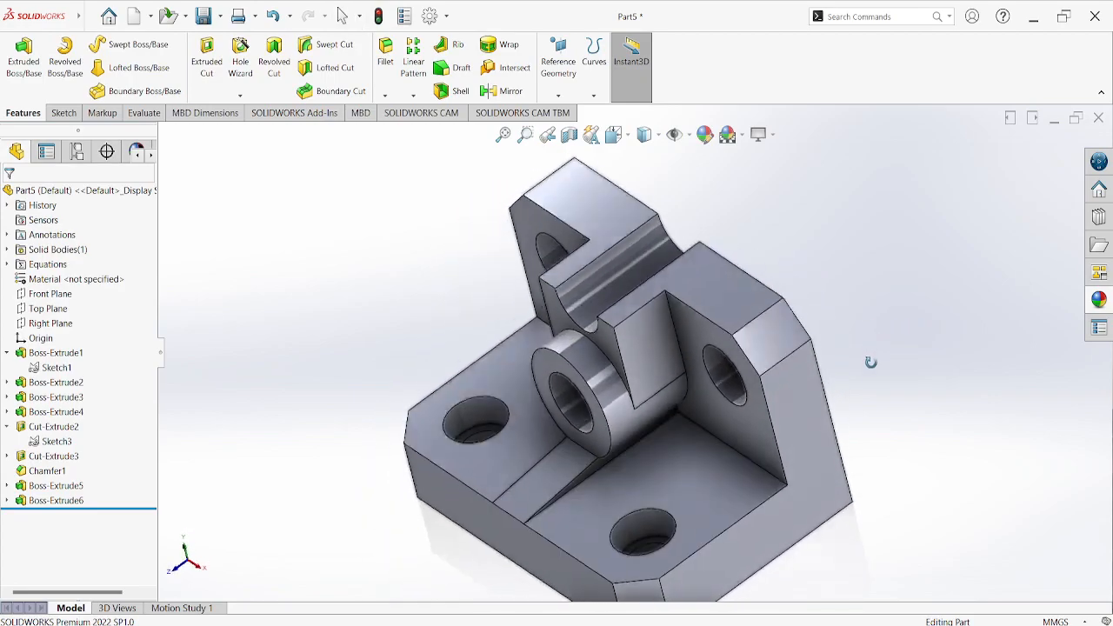
{"action": "key", "text": "space"}
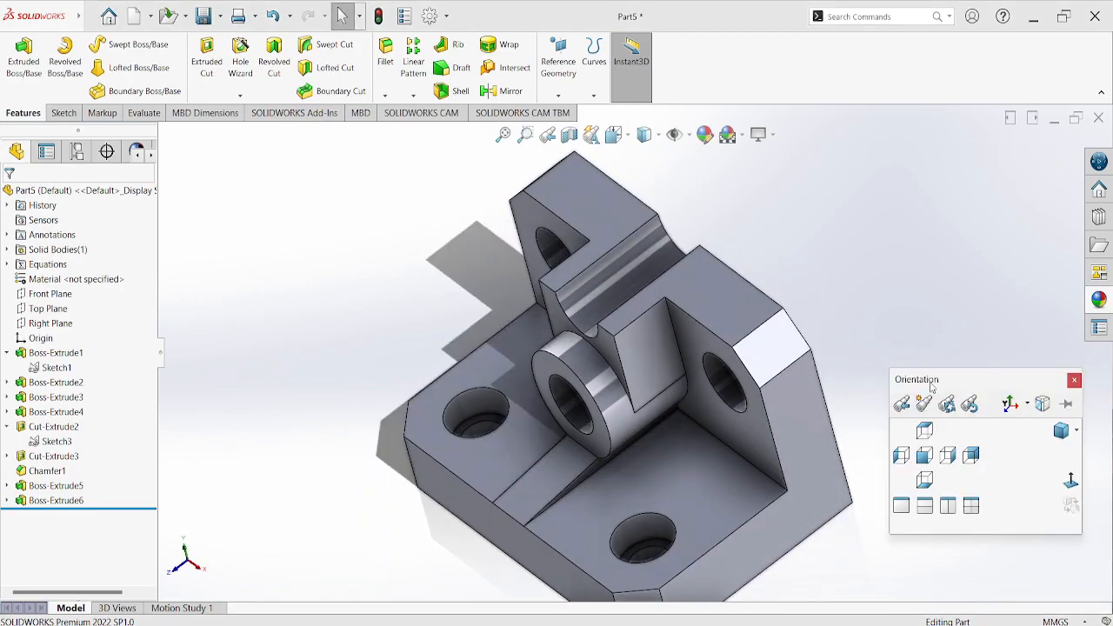
{"action": "left_click", "coordinate": [1059, 431]}
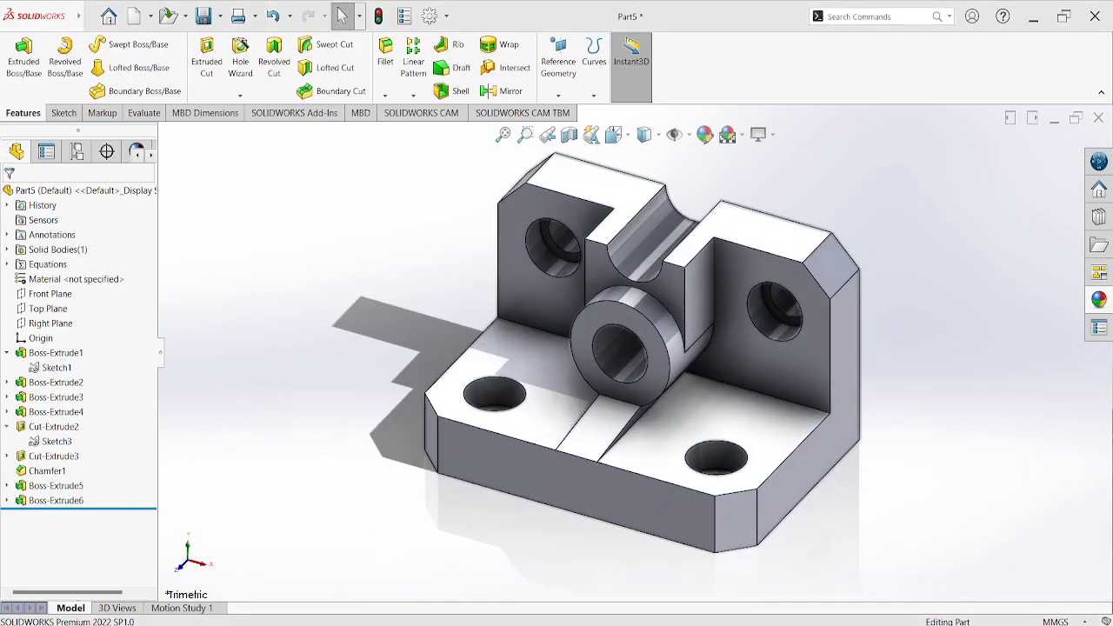
{"action": "key", "text": "alt+Tab"}
{"action": "scroll", "coordinate": [721, 410], "scroll_direction": "up", "scroll_amount": 3}
{"action": "scroll", "coordinate": [721, 410], "scroll_direction": "down", "scroll_amount": 6}
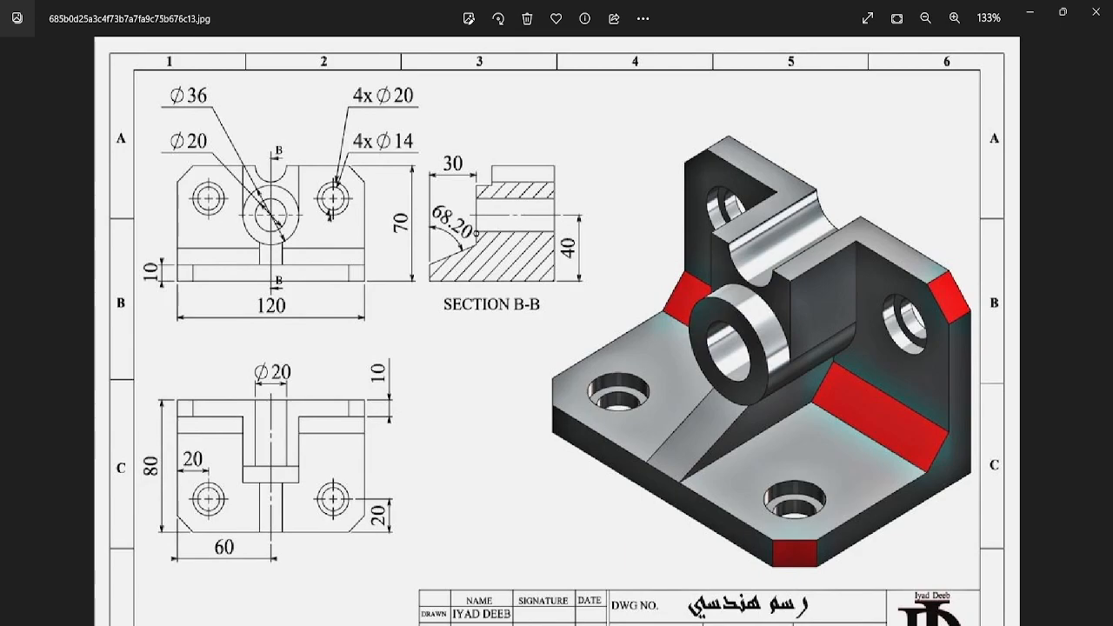
{"action": "key", "text": "alt+Tab"}
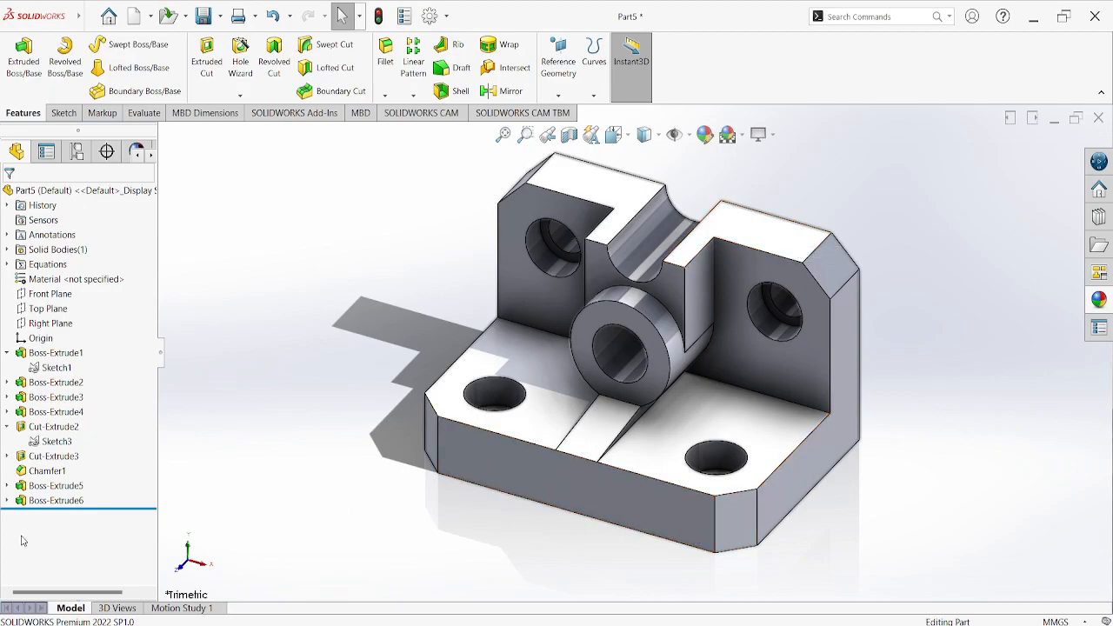
- Edit the back plate's extrusion, Boss-Extrude1, and set its depth to 10 mm
{"action": "left_click", "coordinate": [40, 367]}
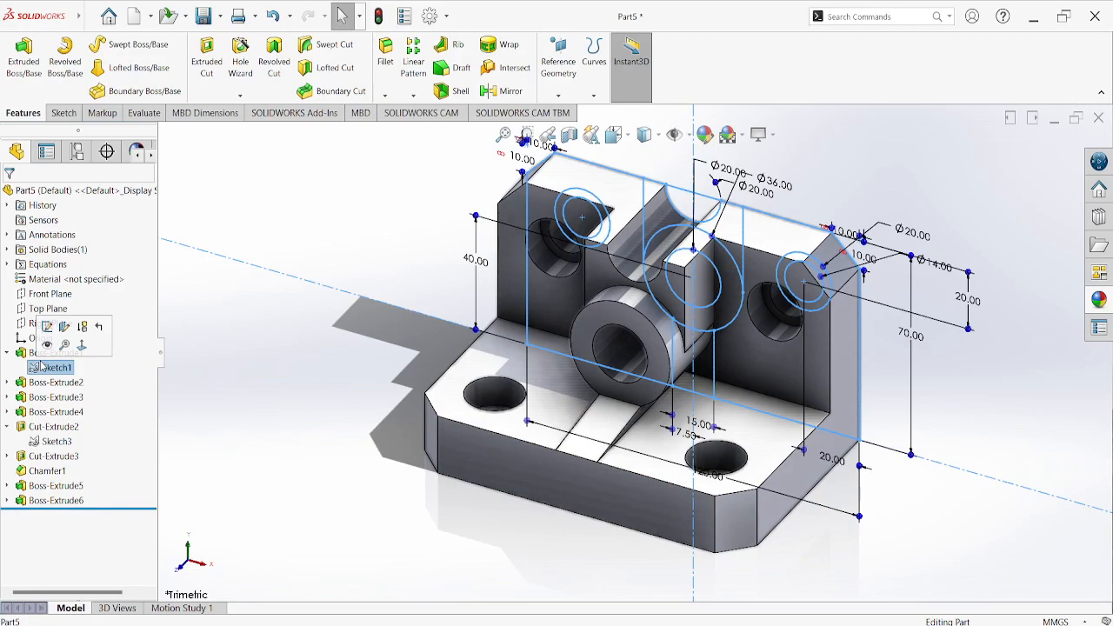
{"action": "left_click", "coordinate": [41, 383]}
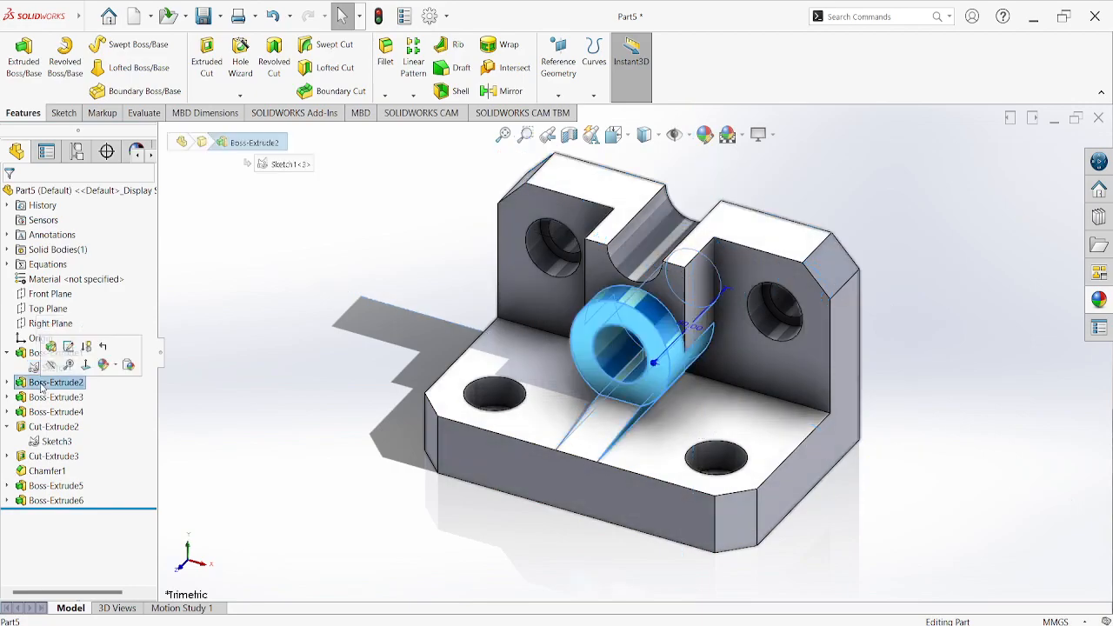
{"action": "left_click", "coordinate": [35, 357]}
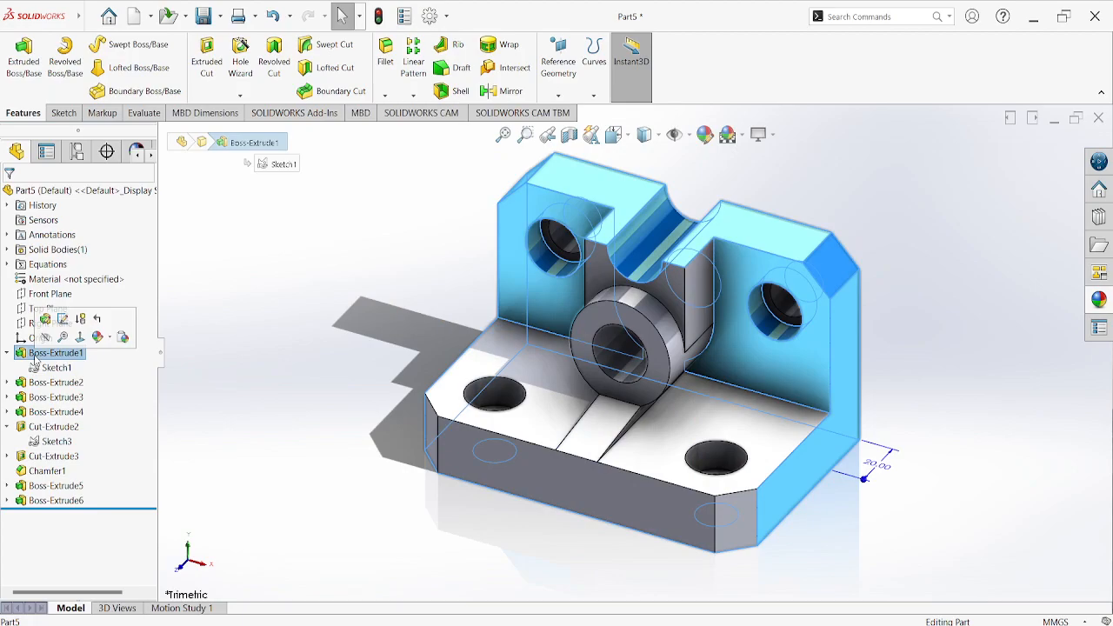
{"action": "left_click", "coordinate": [44, 318]}
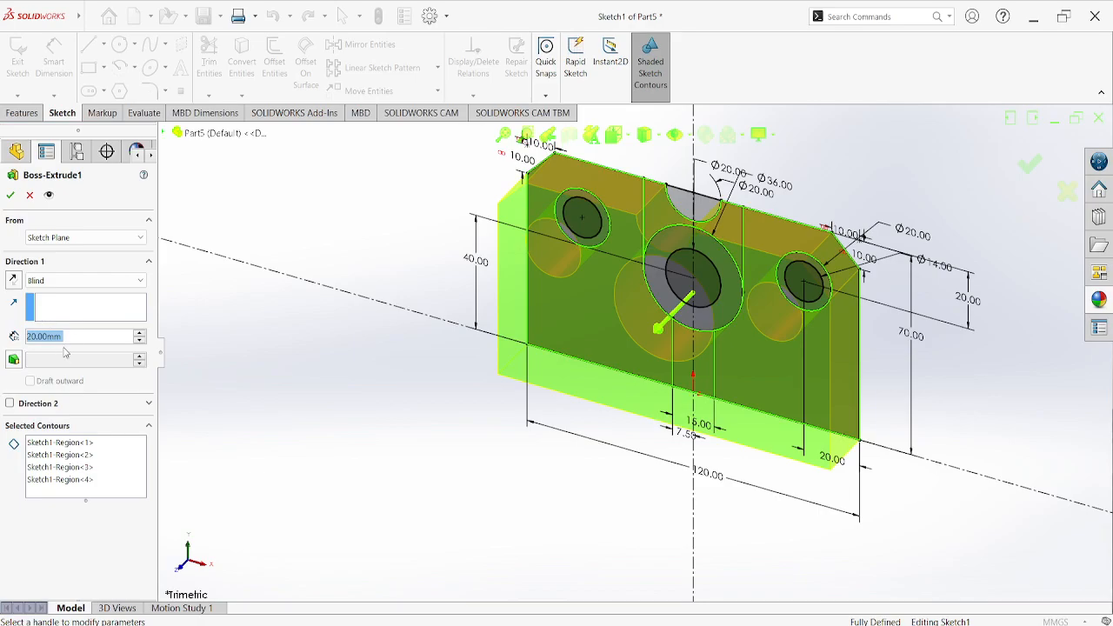
{"action": "type", "text": "10"}
{"action": "key", "text": "Return"}
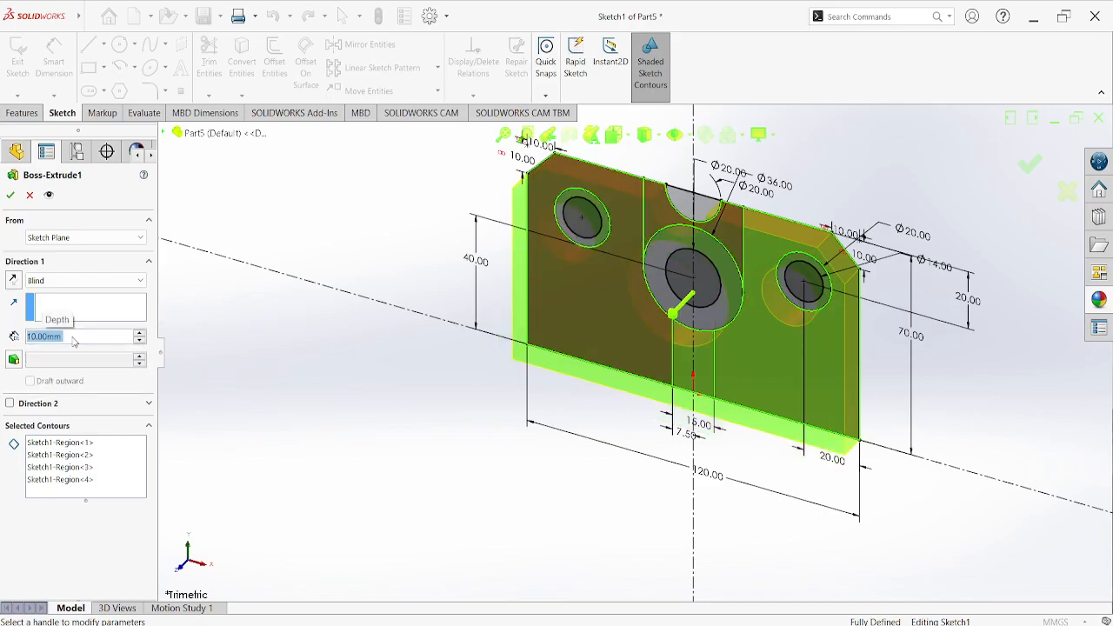
{"action": "left_click", "coordinate": [9, 194]}
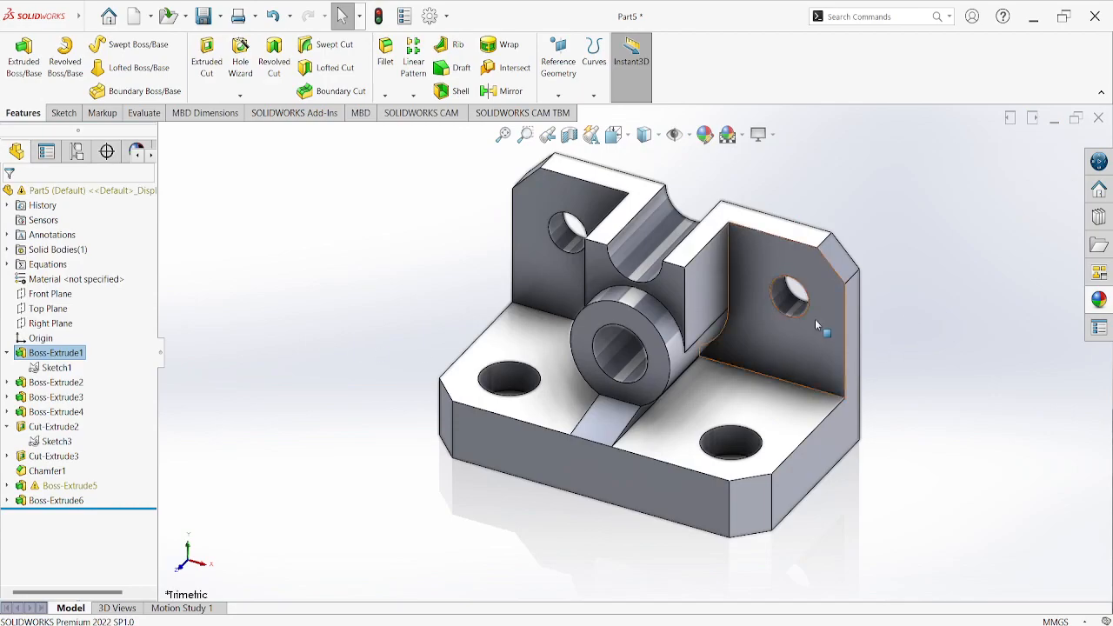
- Edit Boss-Extrude3, which forms the rings inside the back plate's two holes, and set its depth to 5 mm
{"action": "scroll", "coordinate": [815, 320], "scroll_direction": "down", "scroll_amount": 2}
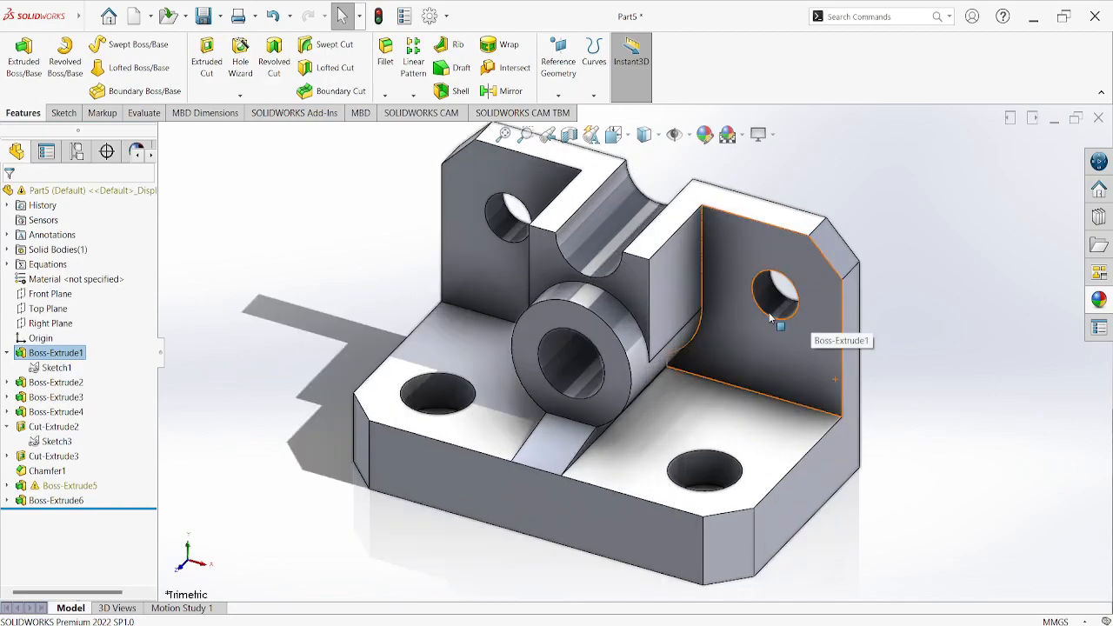
{"action": "left_click", "coordinate": [57, 384]}
{"action": "left_click", "coordinate": [60, 398]}
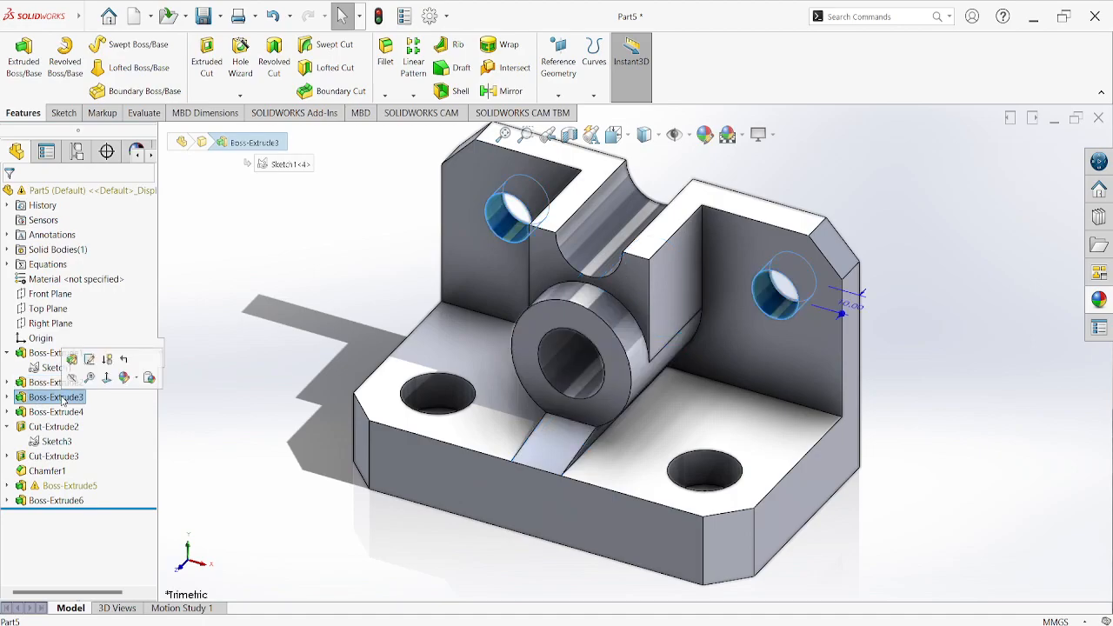
{"action": "left_click", "coordinate": [63, 412]}
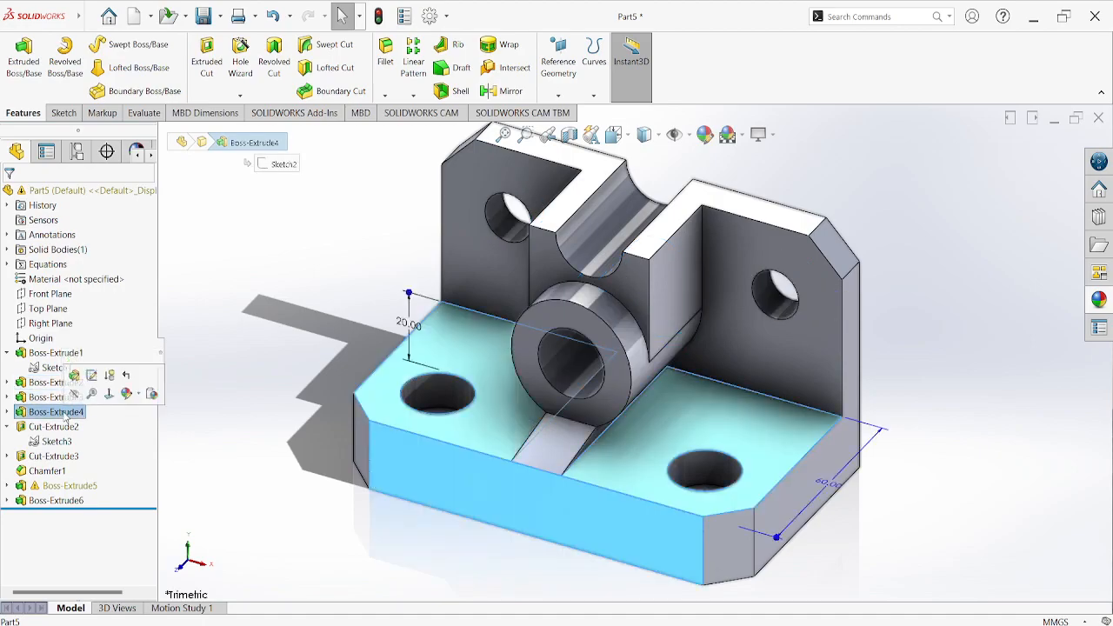
{"action": "left_click", "coordinate": [50, 426]}
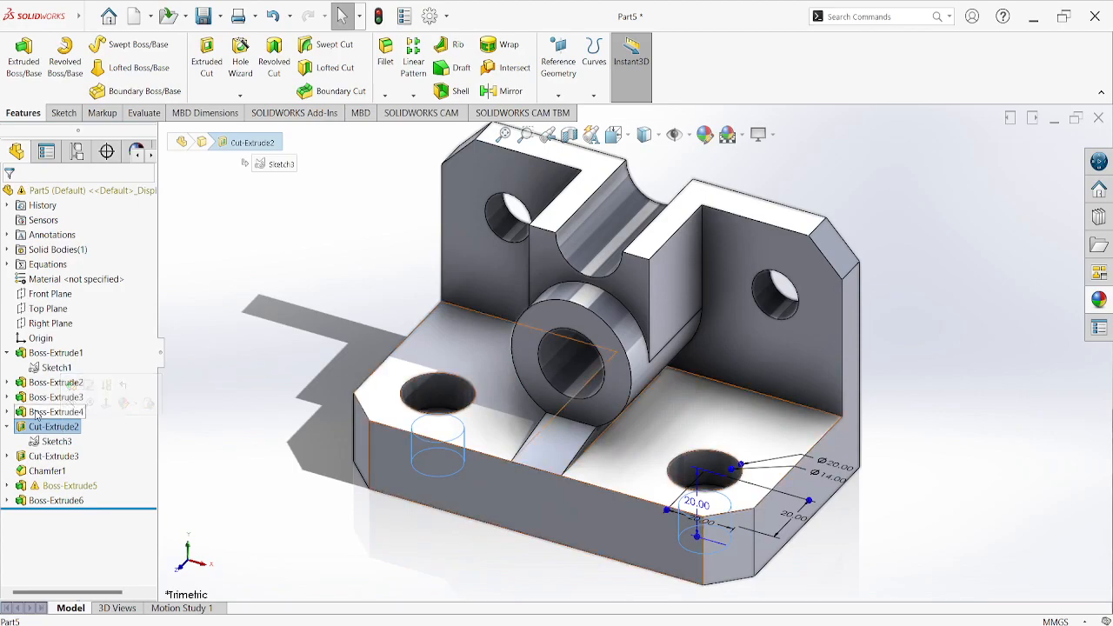
{"action": "left_click", "coordinate": [48, 398]}
{"action": "right_click", "coordinate": [37, 397]}
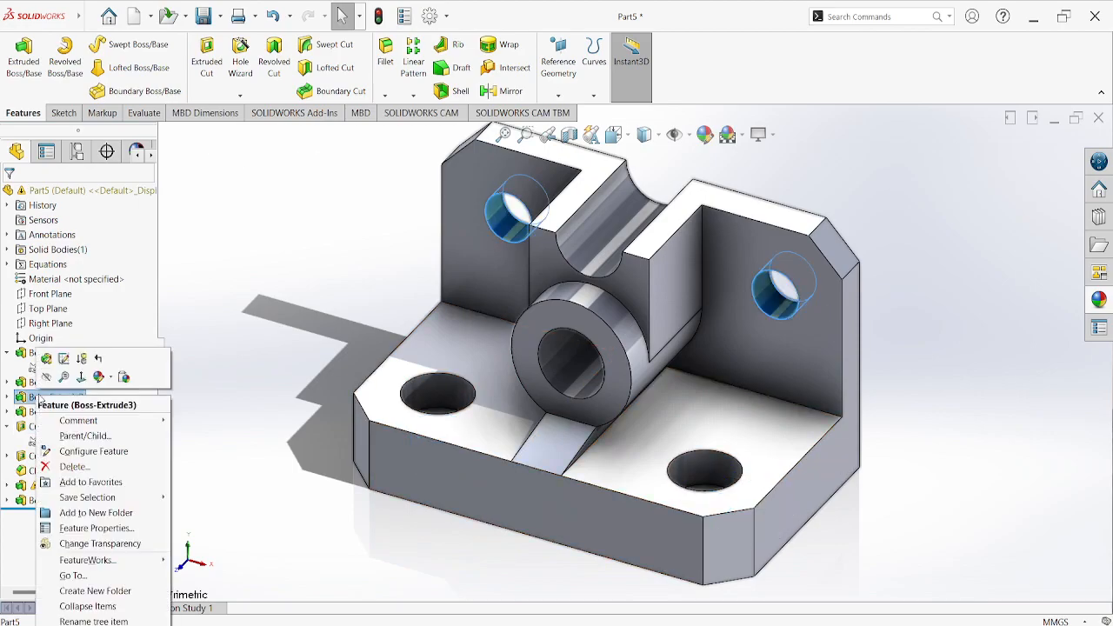
{"action": "left_click", "coordinate": [50, 364]}
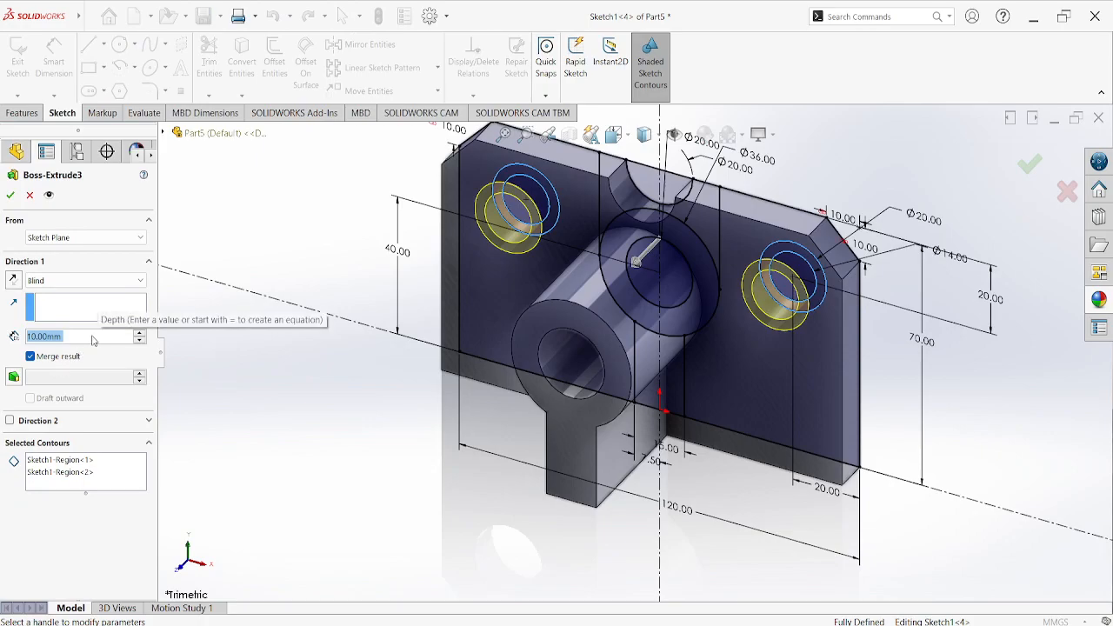
{"action": "type", "text": "5"}
{"action": "key", "text": "Return"}
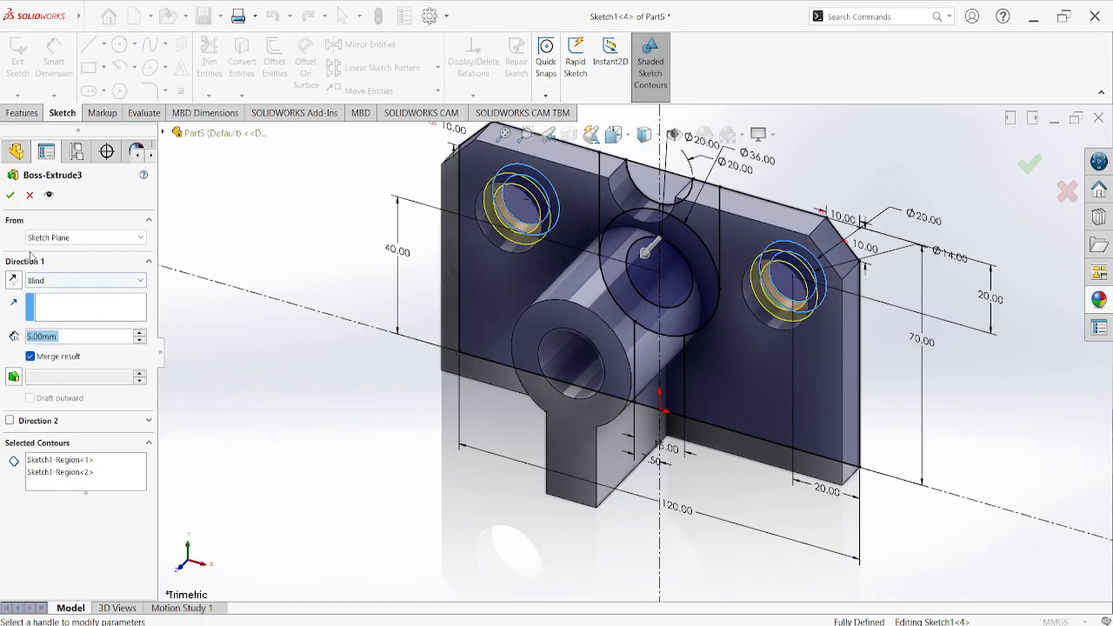
{"action": "left_click", "coordinate": [10, 196]}
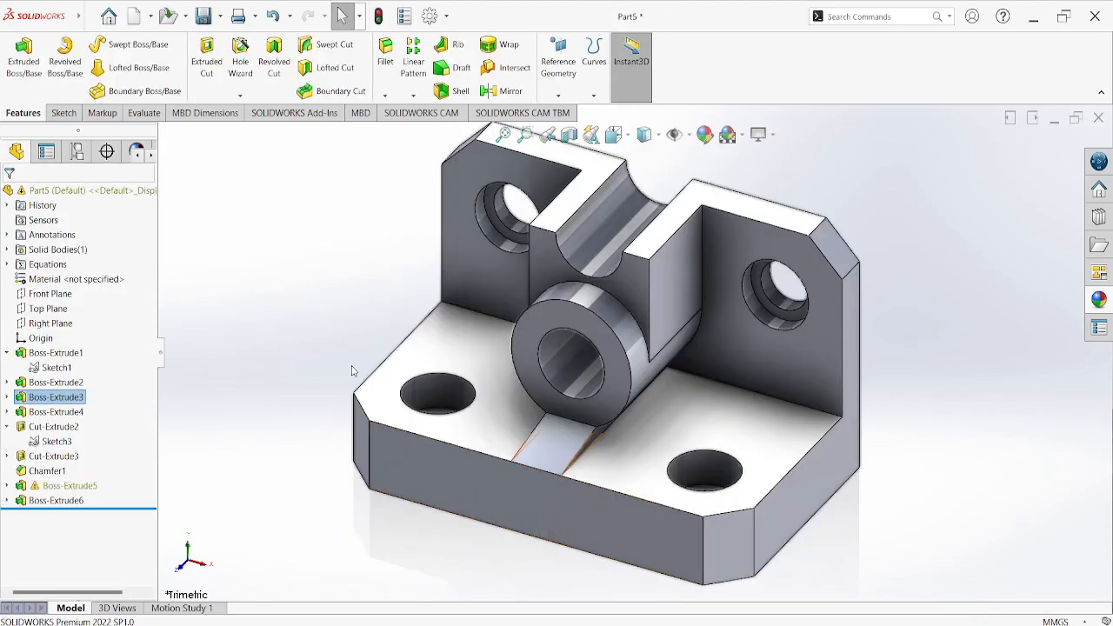
- Check the depth setting of the base plate's extrusion, Boss-Extrude4, and close its definition
{"action": "left_click", "coordinate": [50, 413]}
{"action": "right_click", "coordinate": [50, 414]}
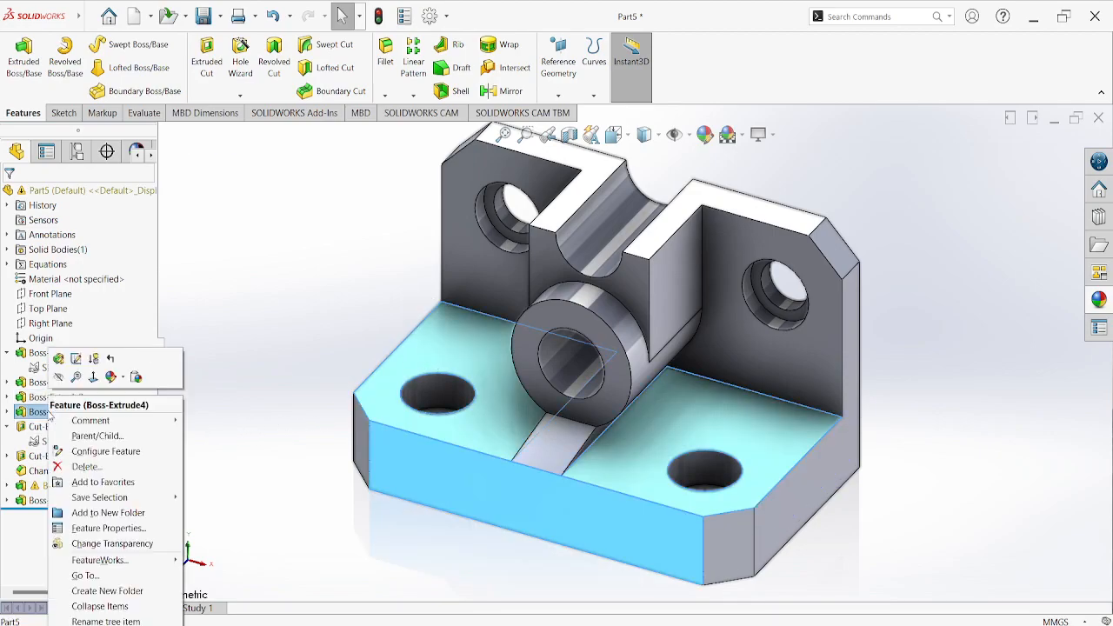
{"action": "left_click", "coordinate": [61, 362]}
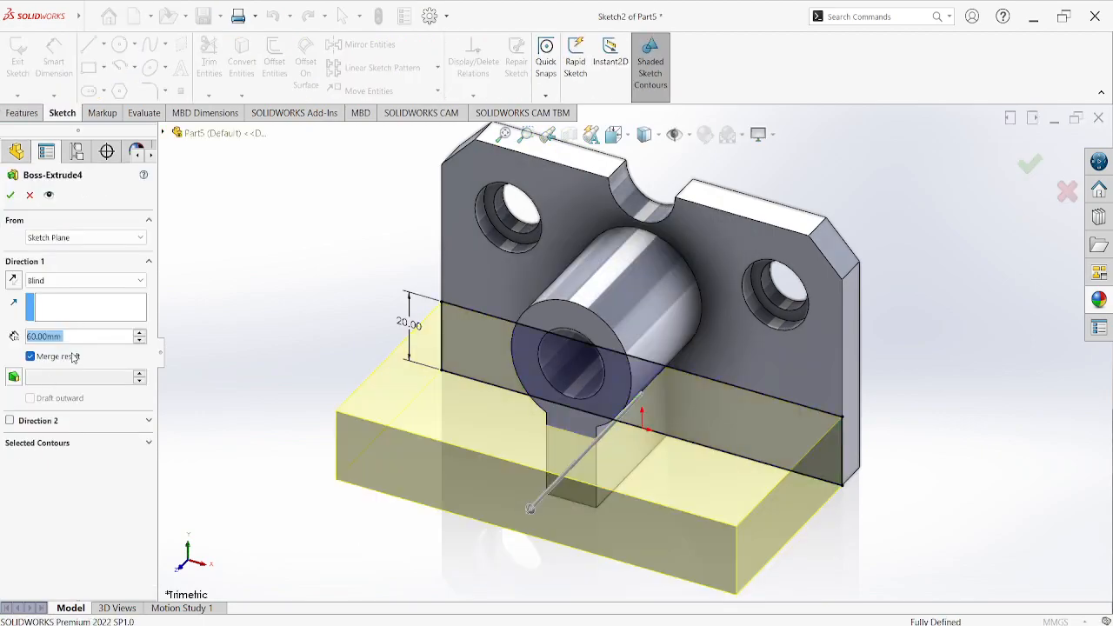
{"action": "left_click", "coordinate": [12, 192]}
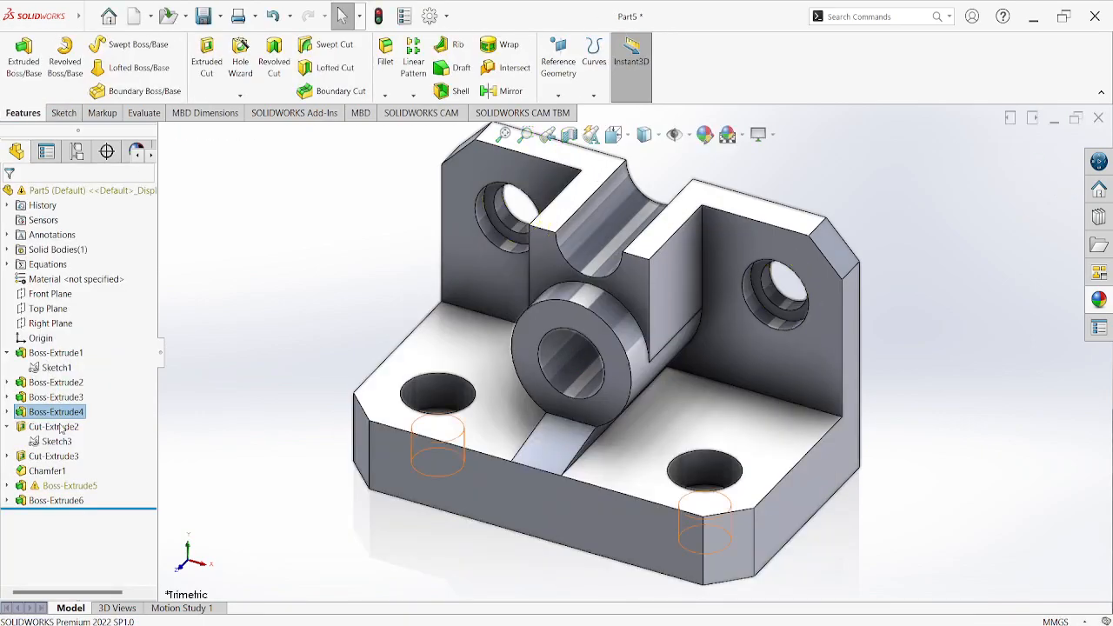
- Edit Cut-Extrude2, which cuts the base plate's two 14 mm holes, and set its depth to 10 mm
{"action": "left_click", "coordinate": [60, 428]}
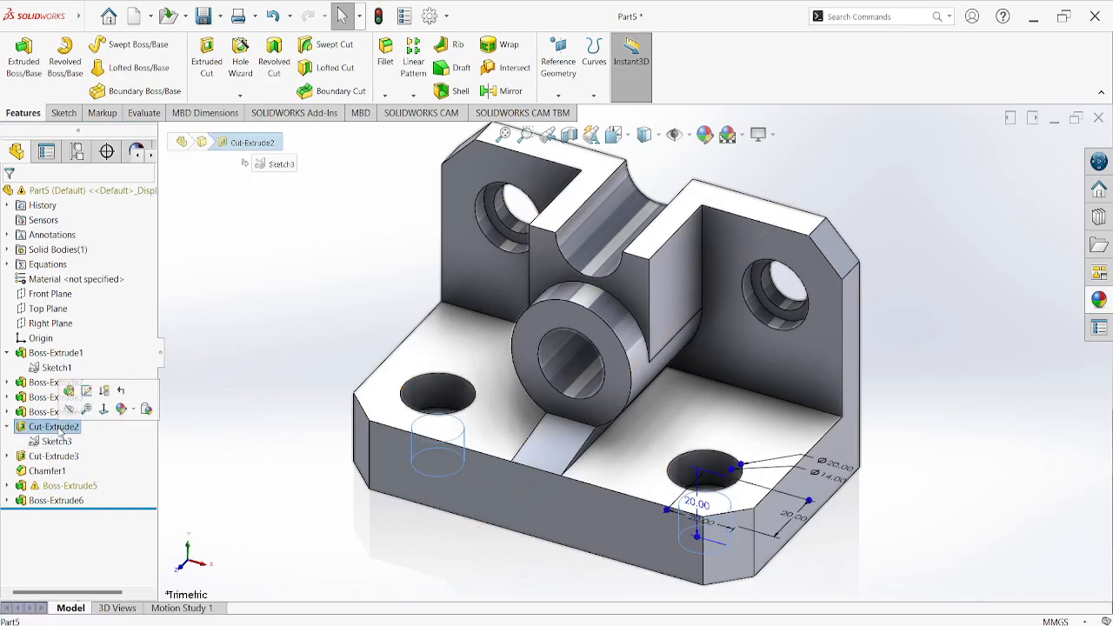
{"action": "right_click", "coordinate": [60, 424]}
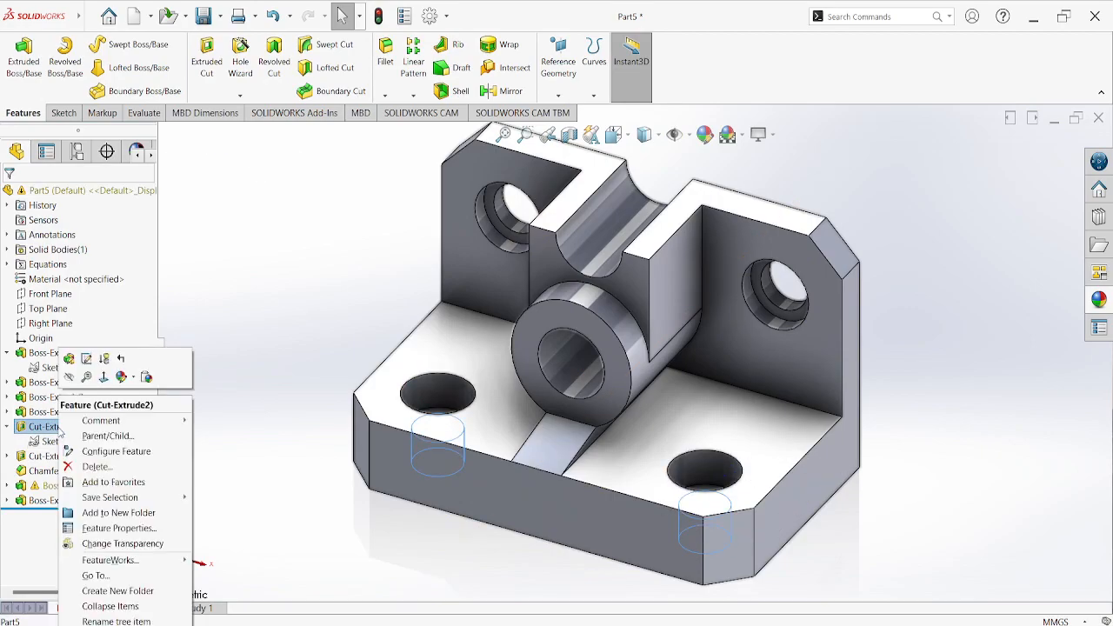
{"action": "left_click", "coordinate": [70, 359]}
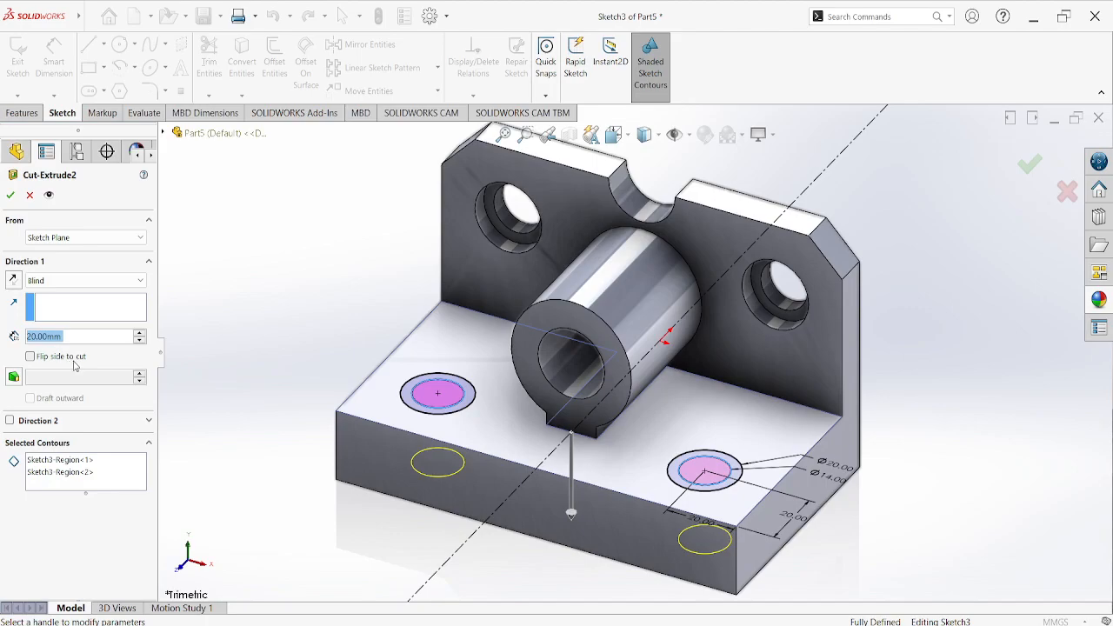
{"action": "type", "text": "10"}
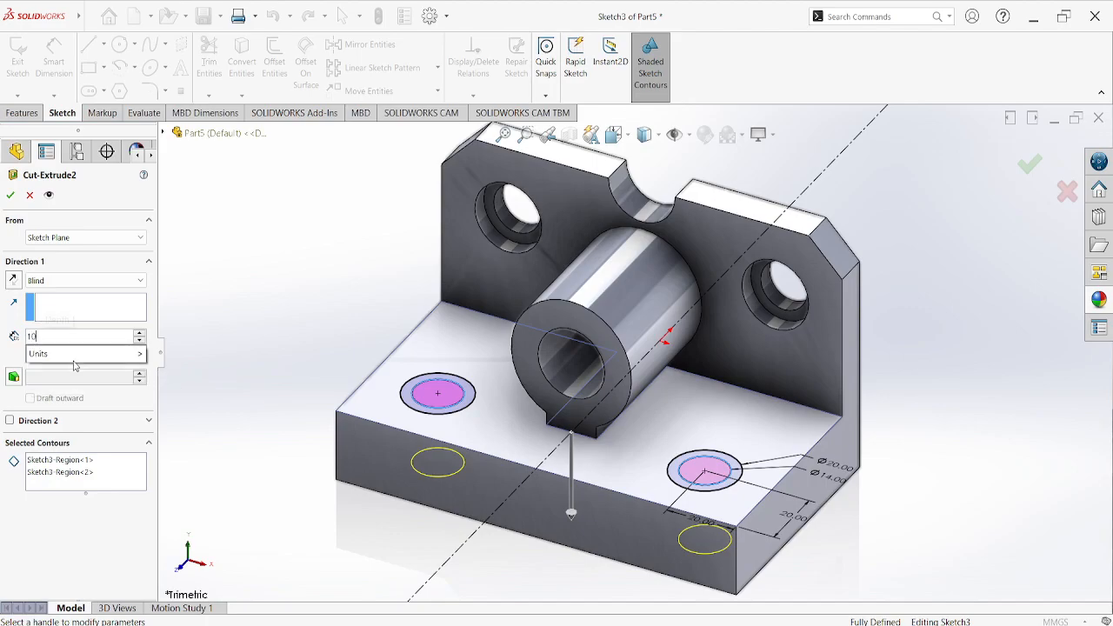
{"action": "key", "text": "Return"}
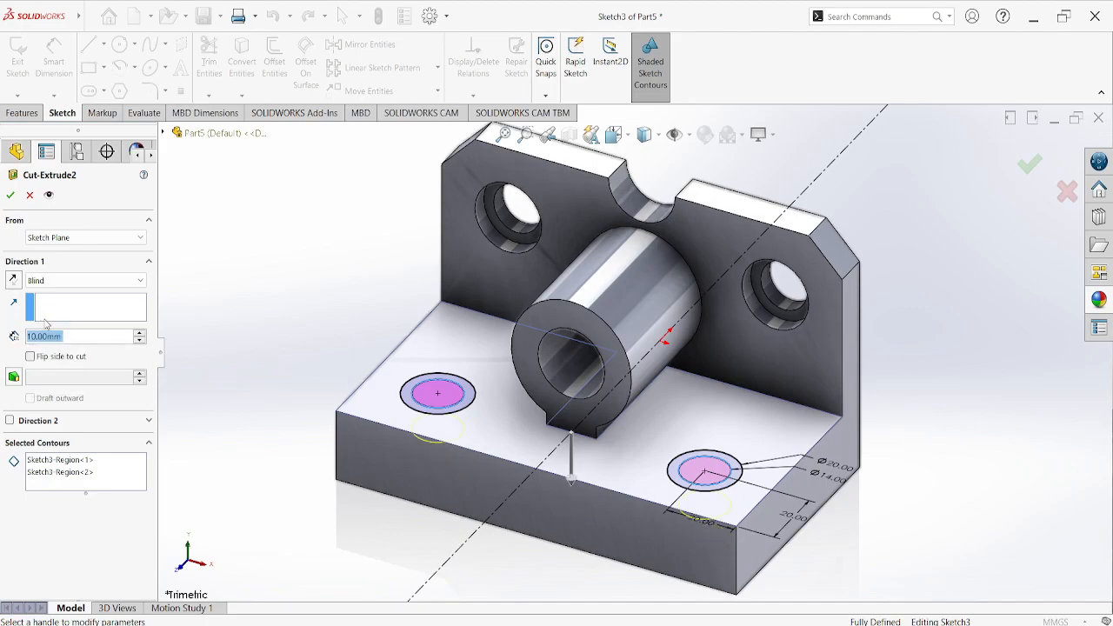
{"action": "left_click", "coordinate": [12, 197]}
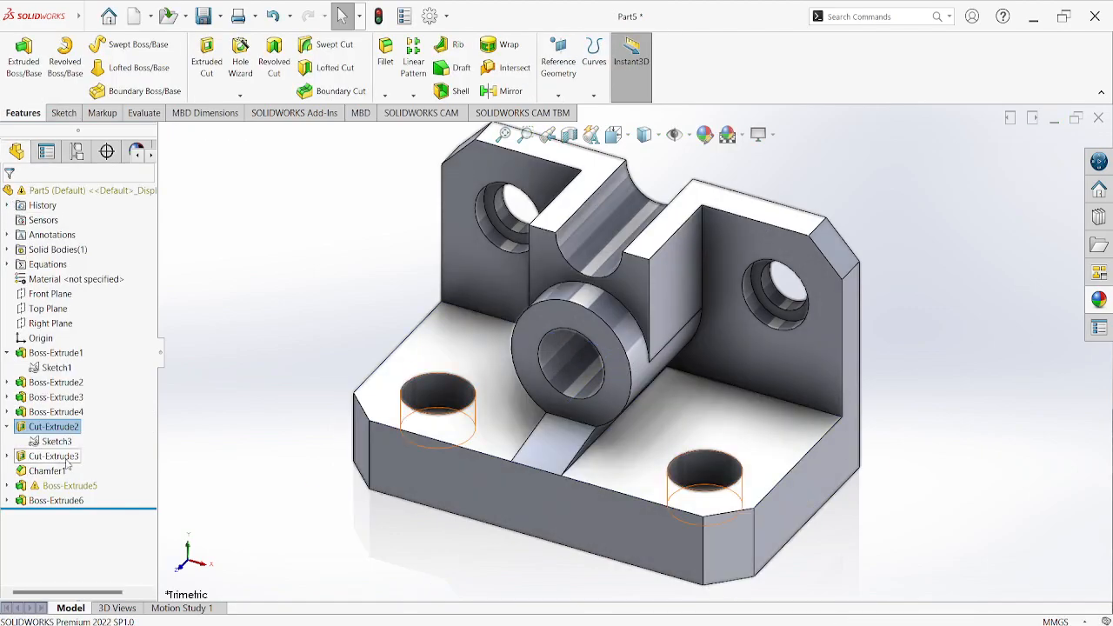
- Edit Sketch2 of the base plate's extrusion, Boss-Extrude4, and set the plate's thickness dimension to 10 mm
{"action": "middle_click_drag", "start_coordinate": [217, 390], "coordinate": [247, 354]}
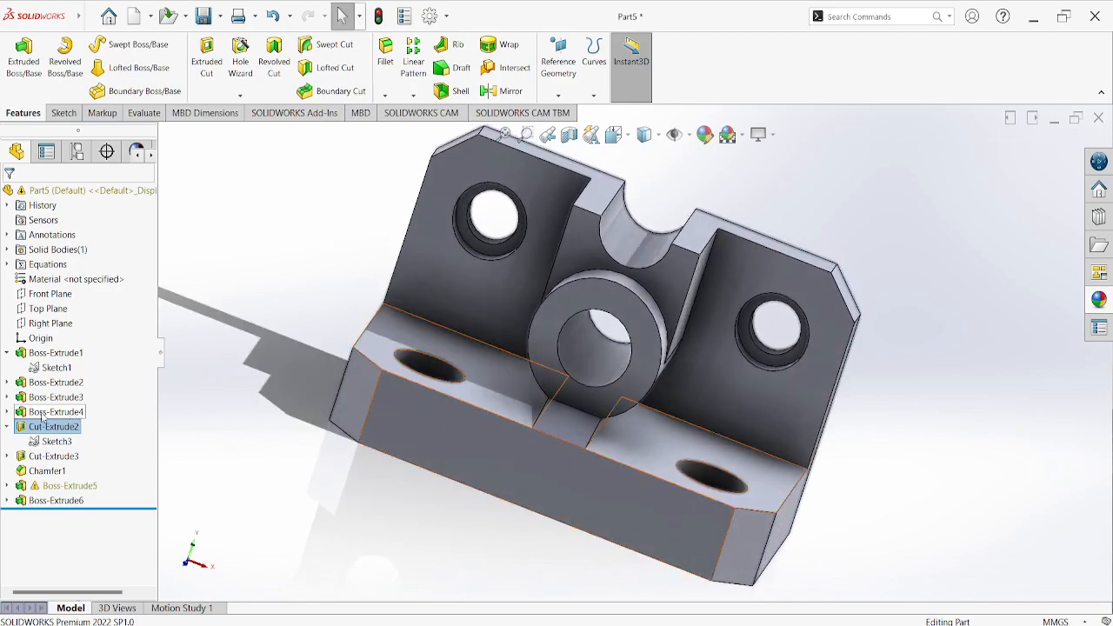
{"action": "left_click", "coordinate": [8, 399]}
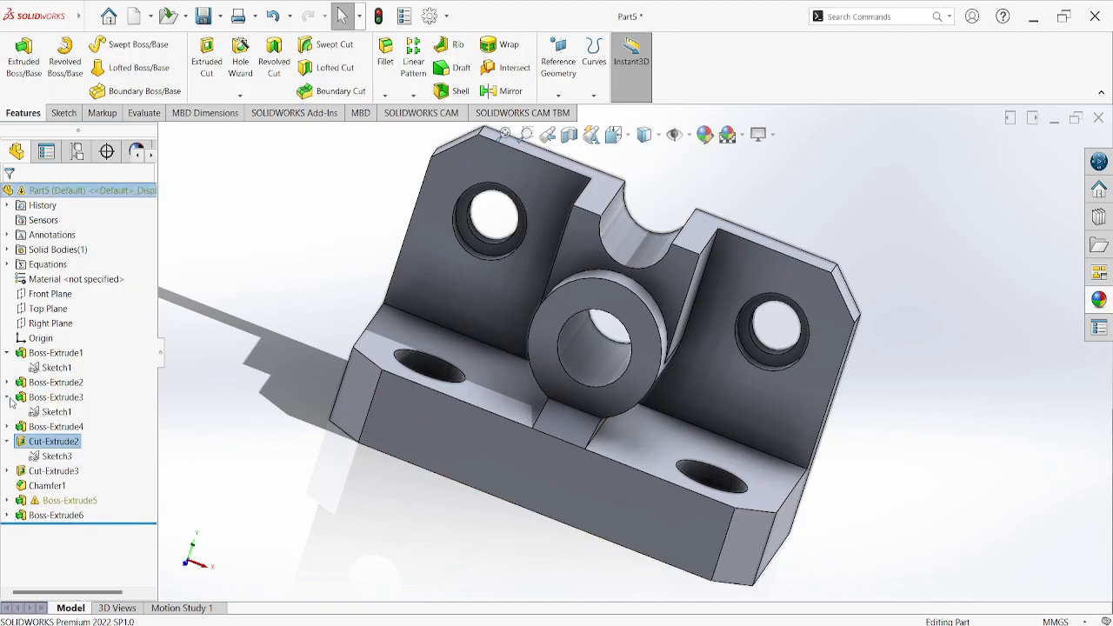
{"action": "left_click", "coordinate": [60, 397]}
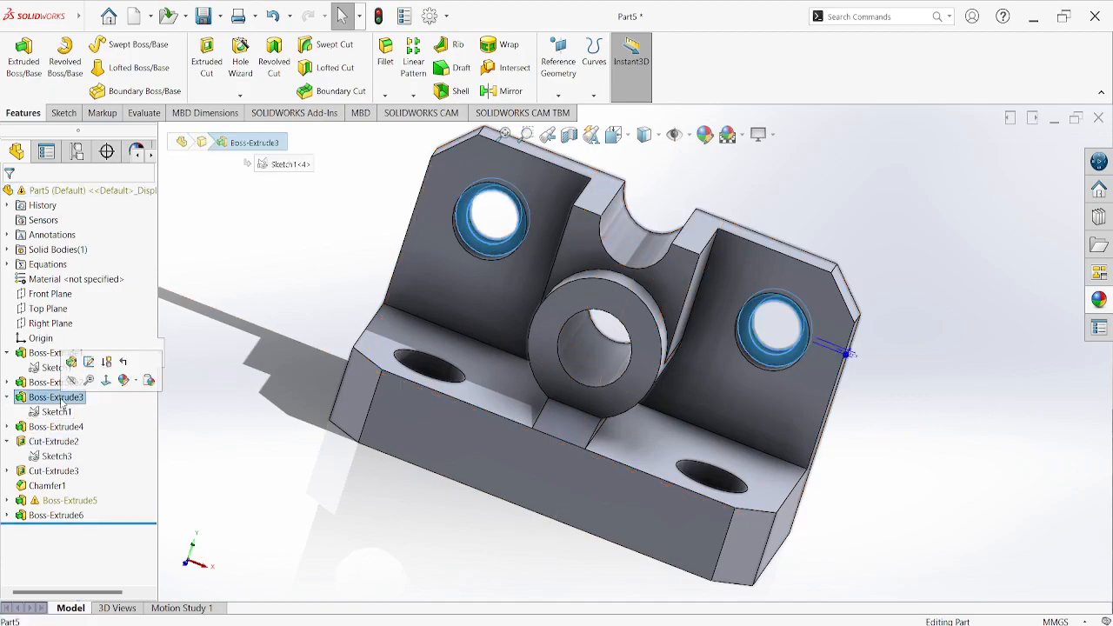
{"action": "left_click", "coordinate": [57, 427]}
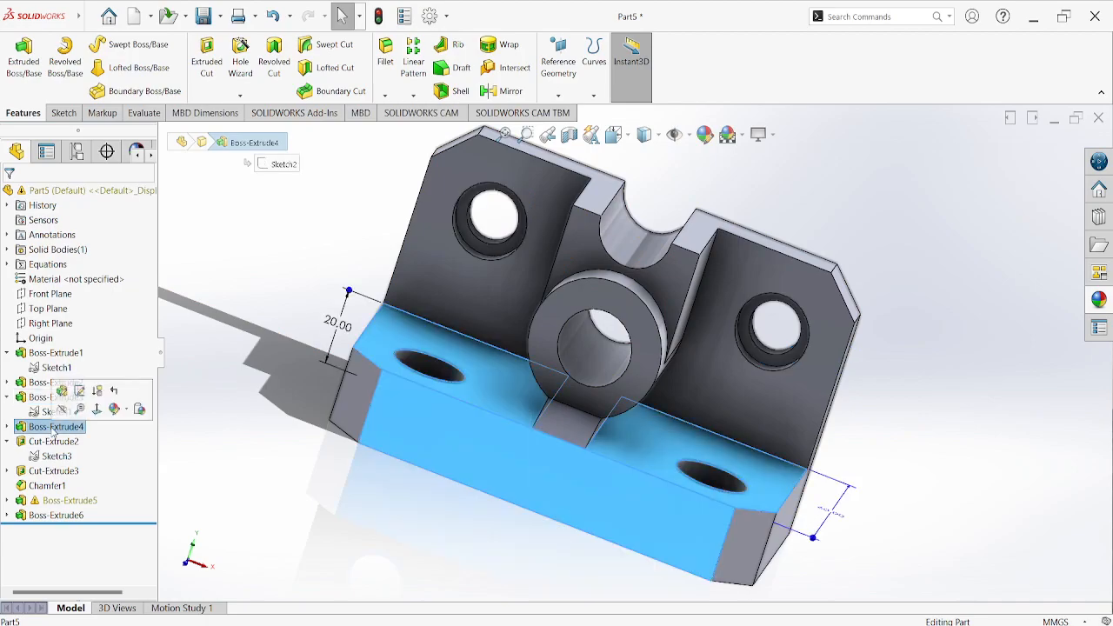
{"action": "left_click", "coordinate": [7, 427]}
{"action": "left_click", "coordinate": [55, 442]}
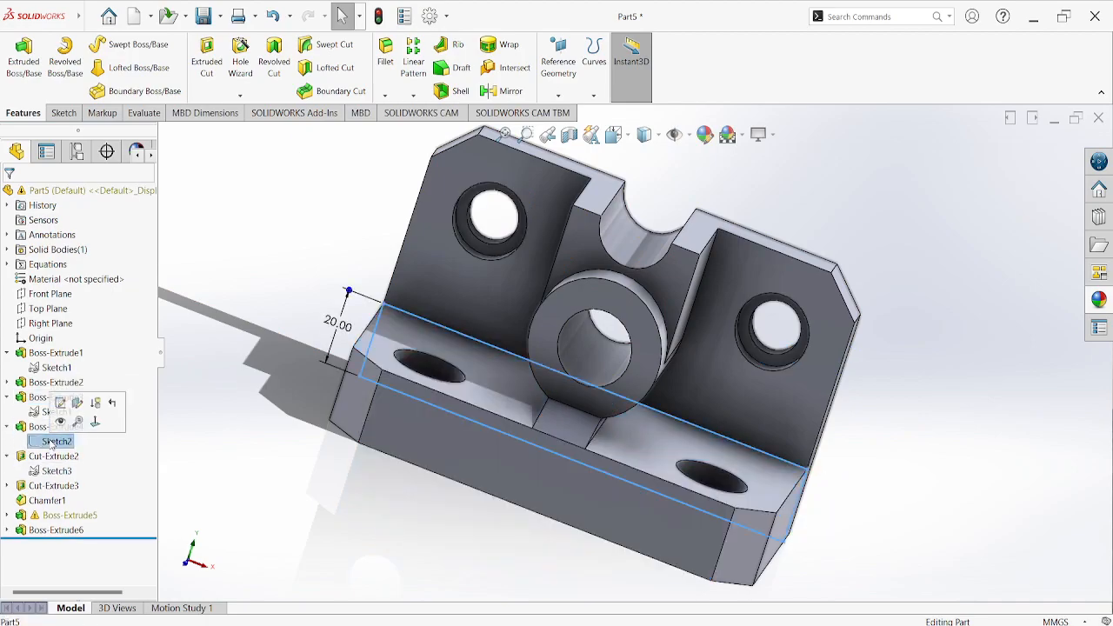
{"action": "left_click", "coordinate": [59, 406]}
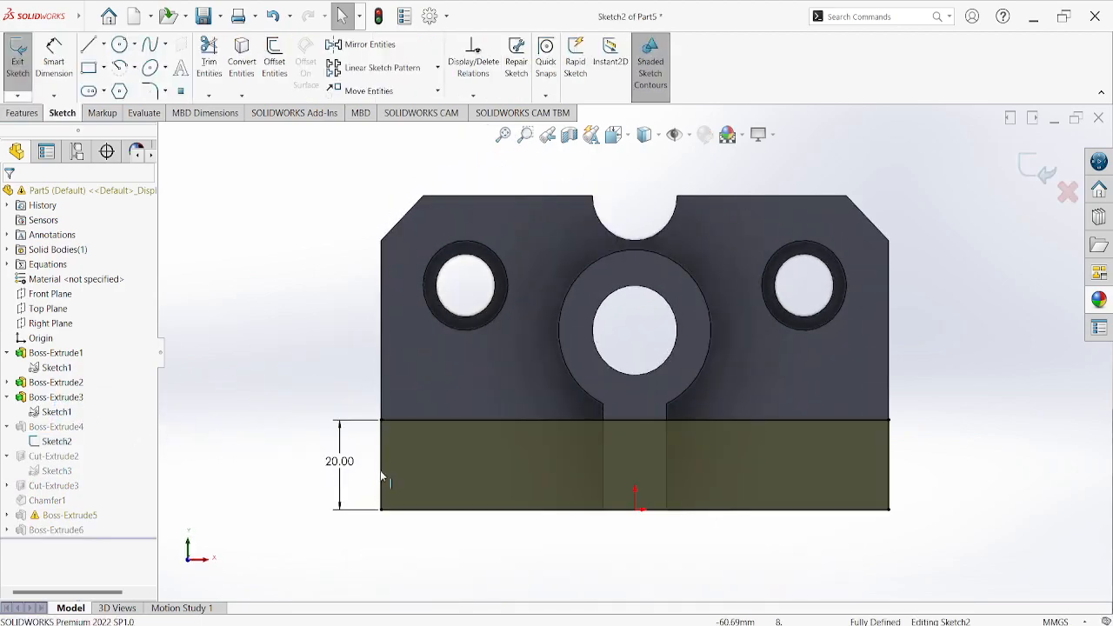
{"action": "double_click", "coordinate": [332, 467]}
{"action": "type", "text": "10"}
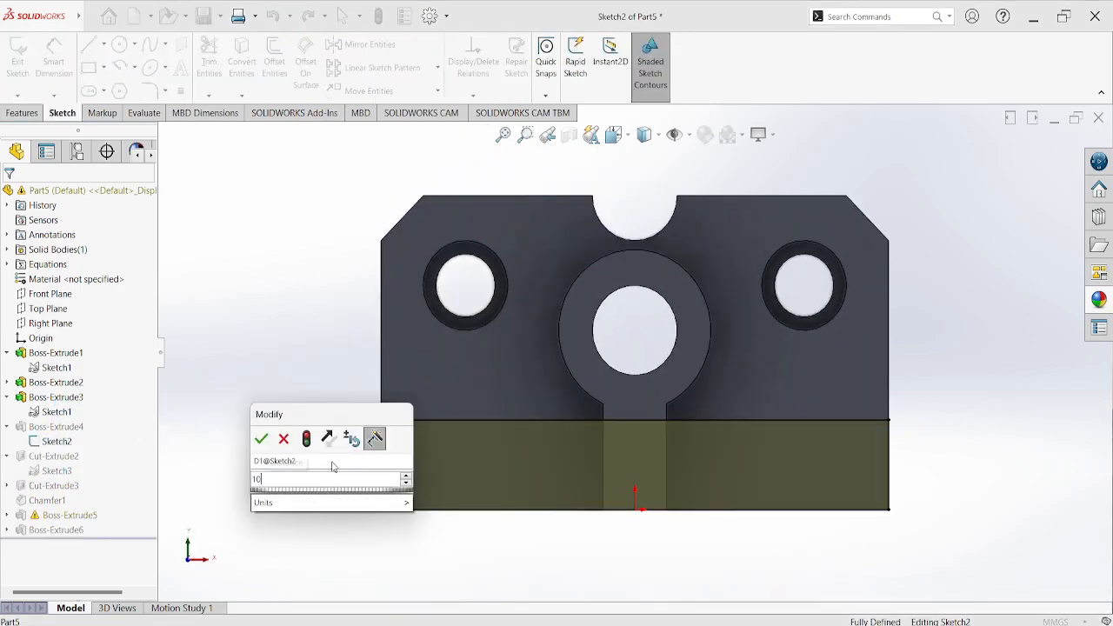
{"action": "key", "text": "Return"}
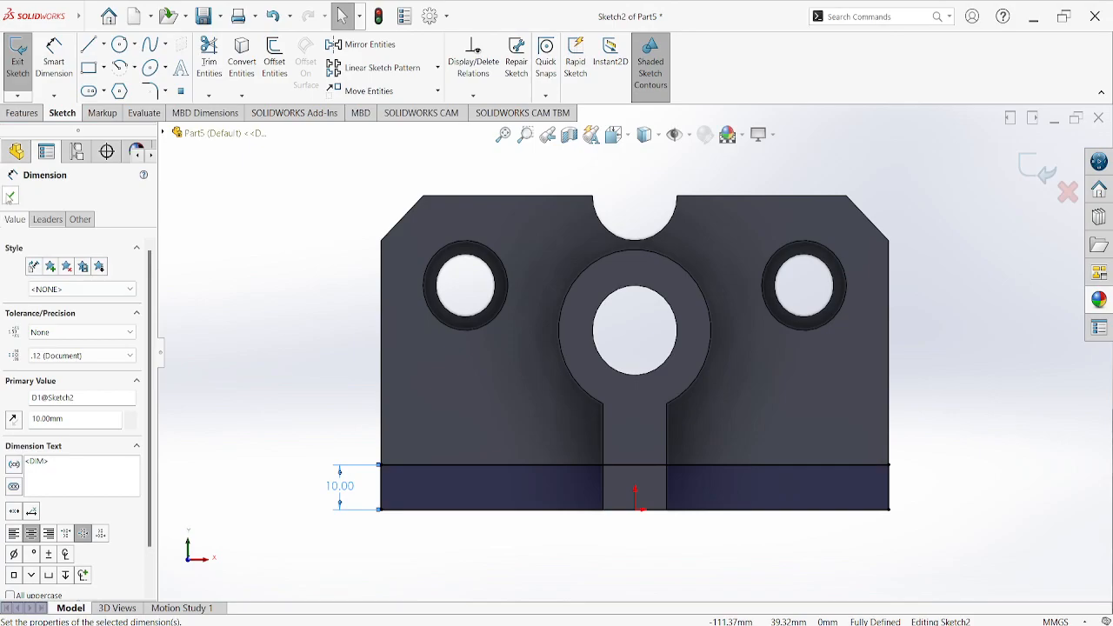
{"action": "left_click", "coordinate": [10, 196]}
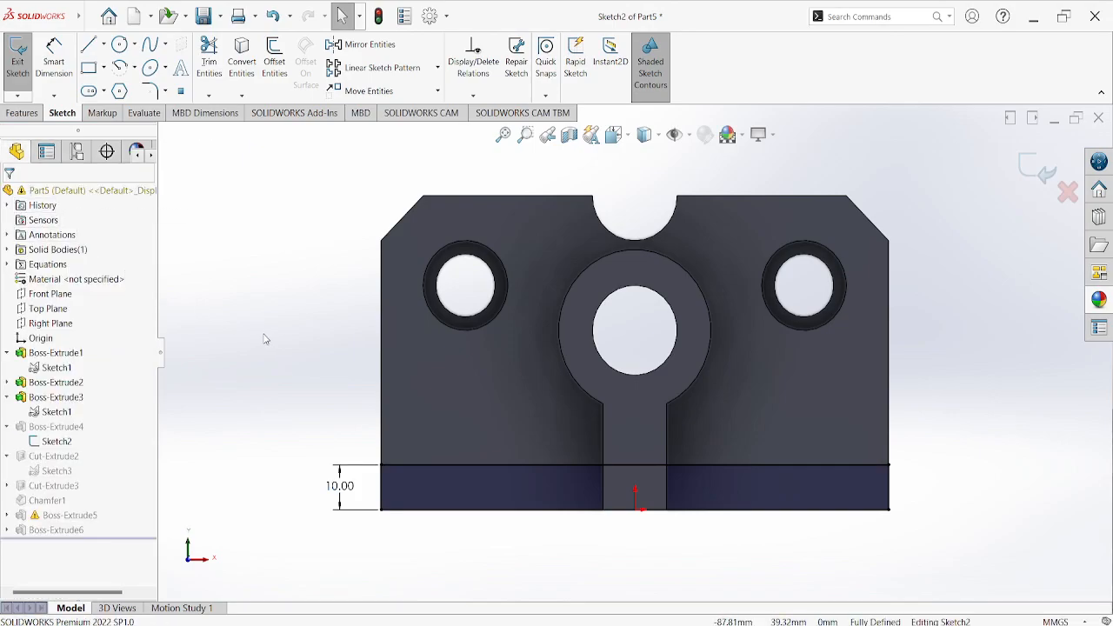
- Exit the base plate sketch and rebuild the model, ignoring the Sketch4 error
{"action": "middle_click_drag", "start_coordinate": [263, 335], "coordinate": [214, 412]}
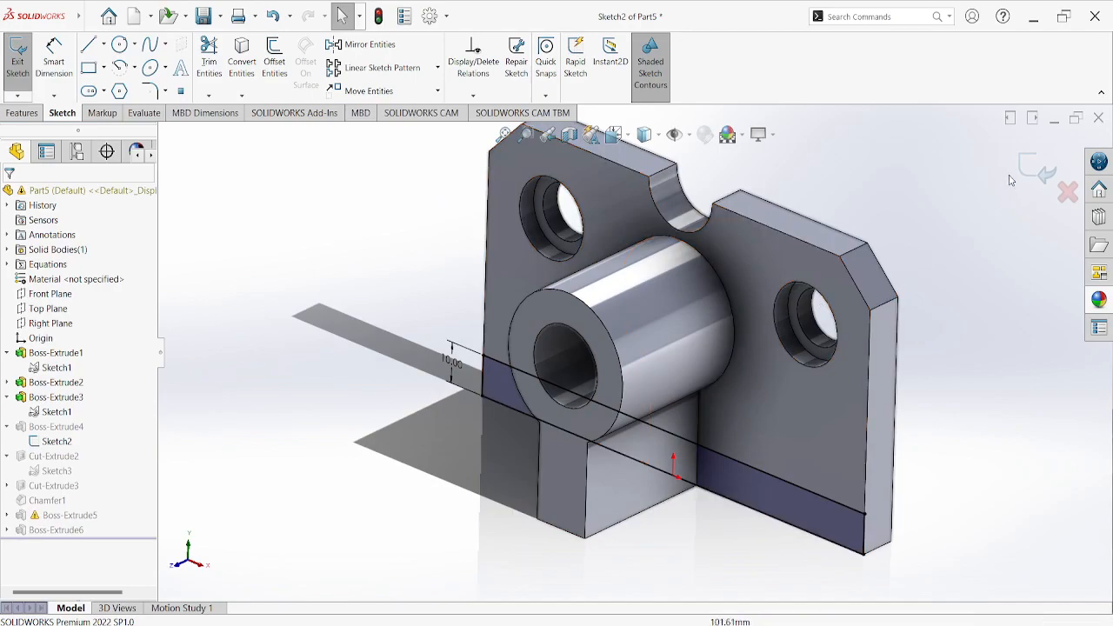
{"action": "left_click", "coordinate": [1033, 164]}
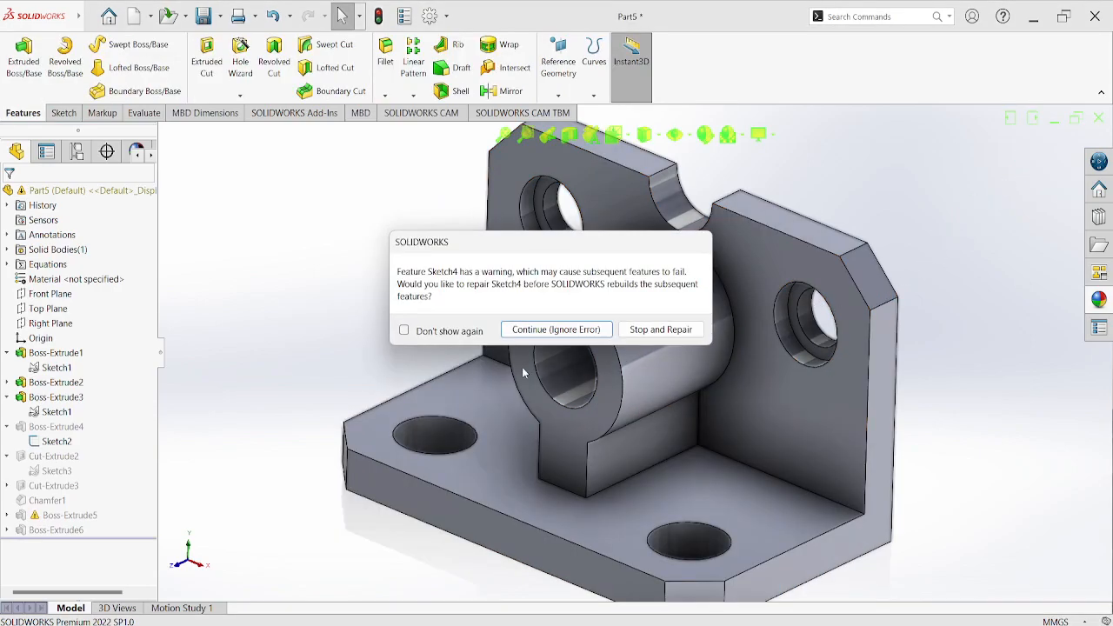
{"action": "left_click", "coordinate": [549, 332]}
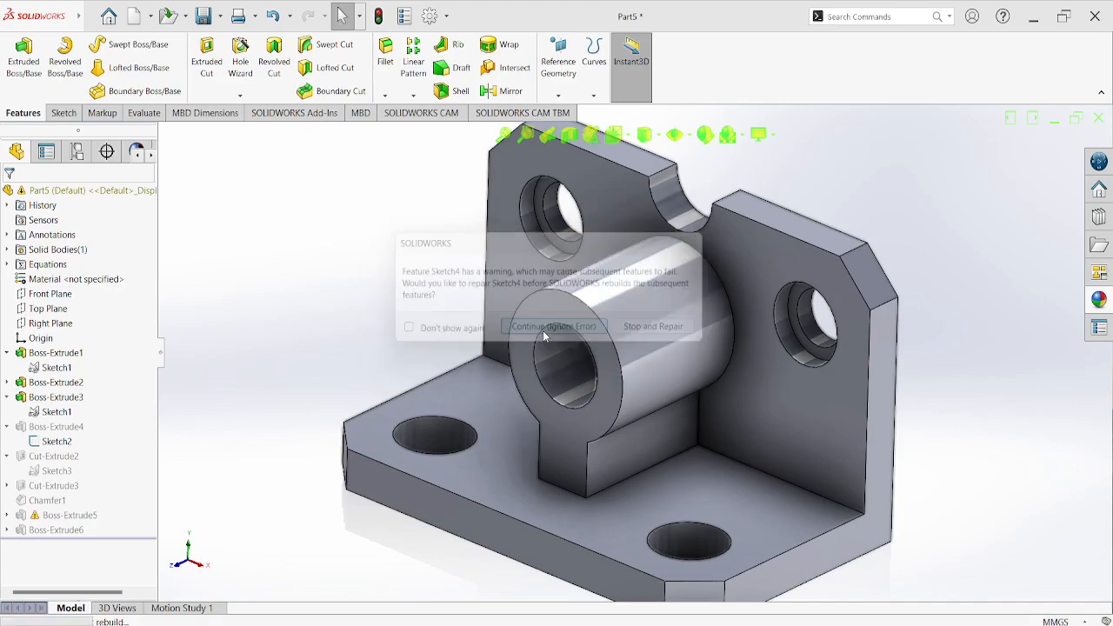
{"action": "left_click", "coordinate": [418, 139]}
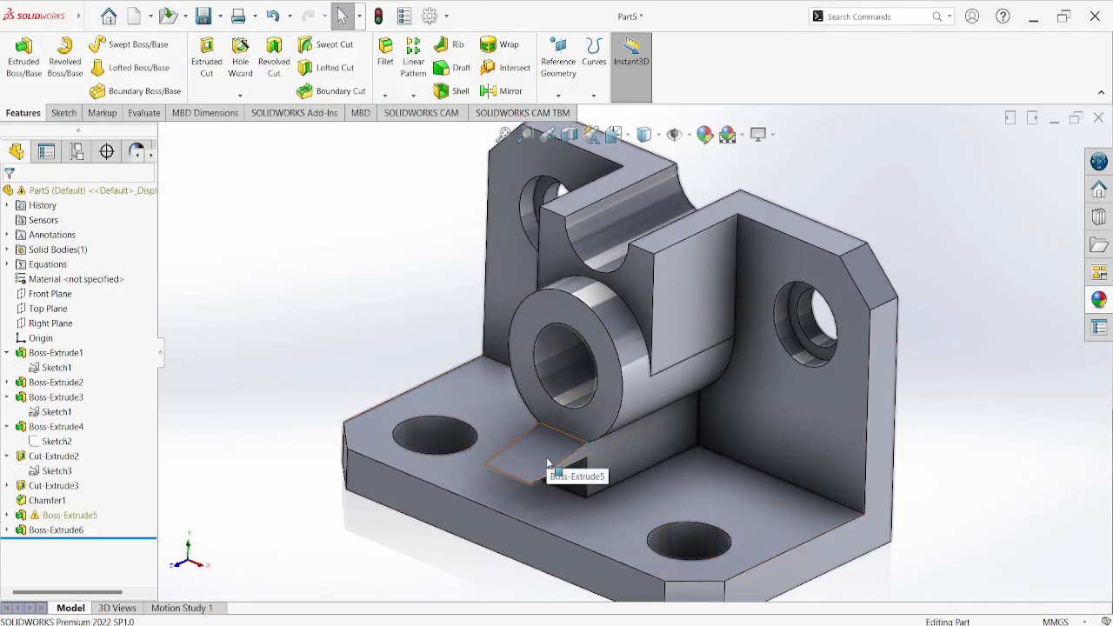
- Edit Cut-Extrude3, which forms the counterbores of the base plate's two holes, and set its depth to 5 mm
{"action": "left_click", "coordinate": [54, 486]}
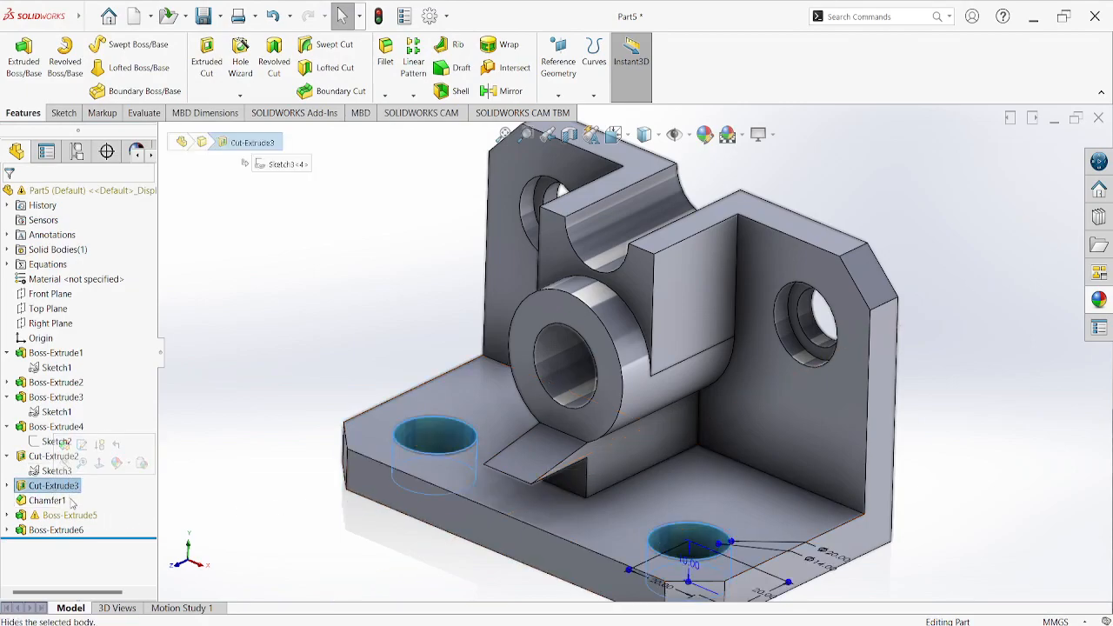
{"action": "right_click", "coordinate": [70, 496]}
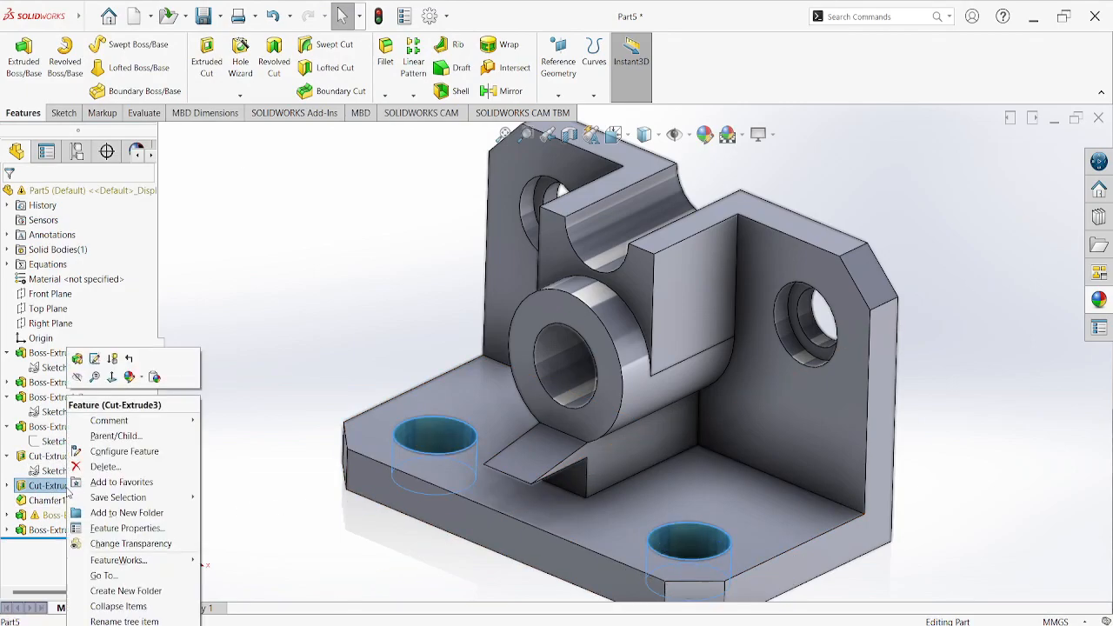
{"action": "left_click", "coordinate": [77, 361]}
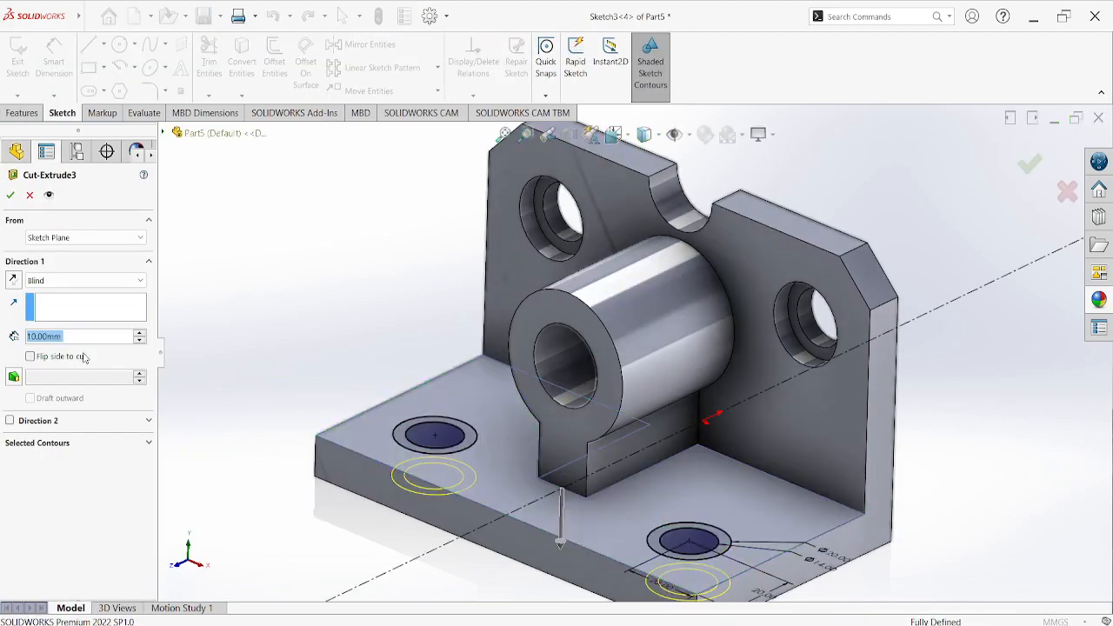
{"action": "type", "text": "5"}
{"action": "key", "text": "Return"}
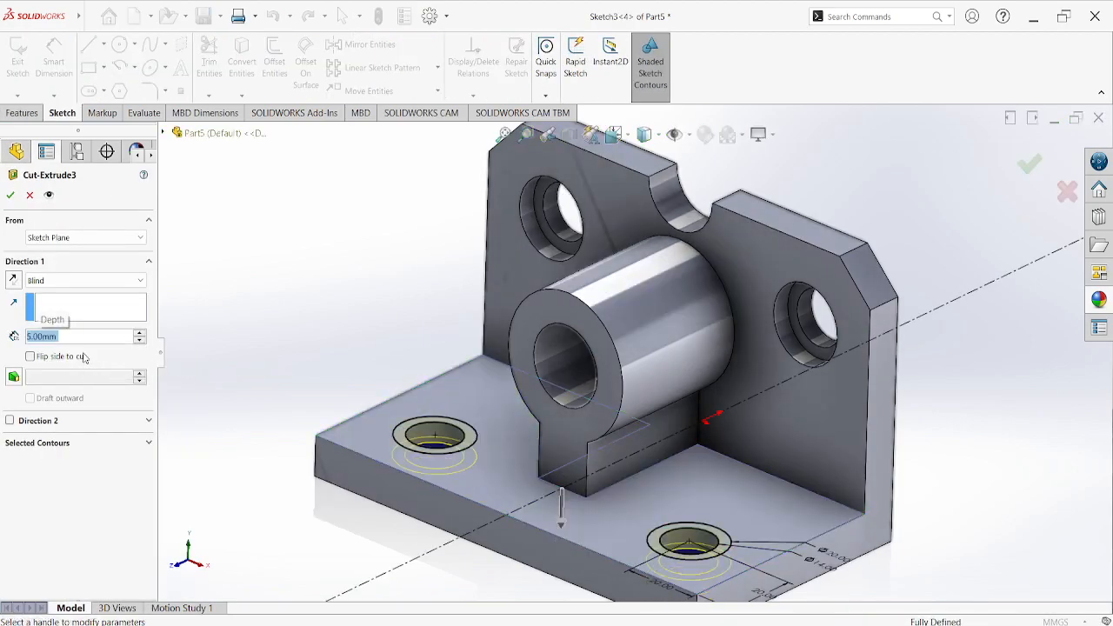
{"action": "left_click", "coordinate": [10, 197]}
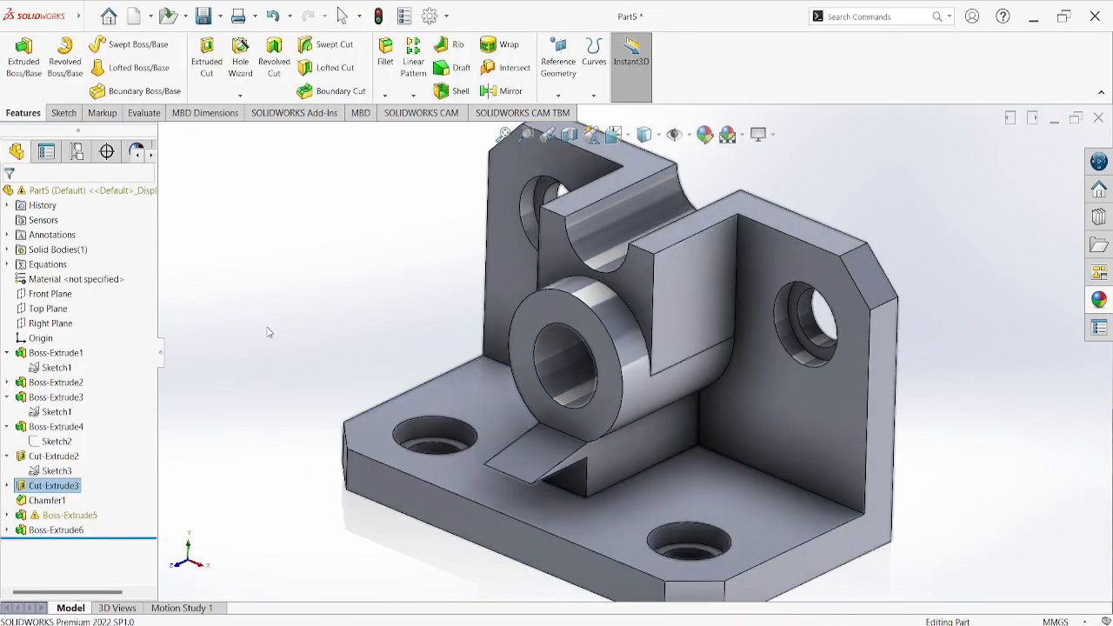
- Delete the wedge feature Boss-Extrude5 in front of the boss support and rebuild, ignoring the Sketch4 error
{"action": "left_click", "coordinate": [41, 517]}
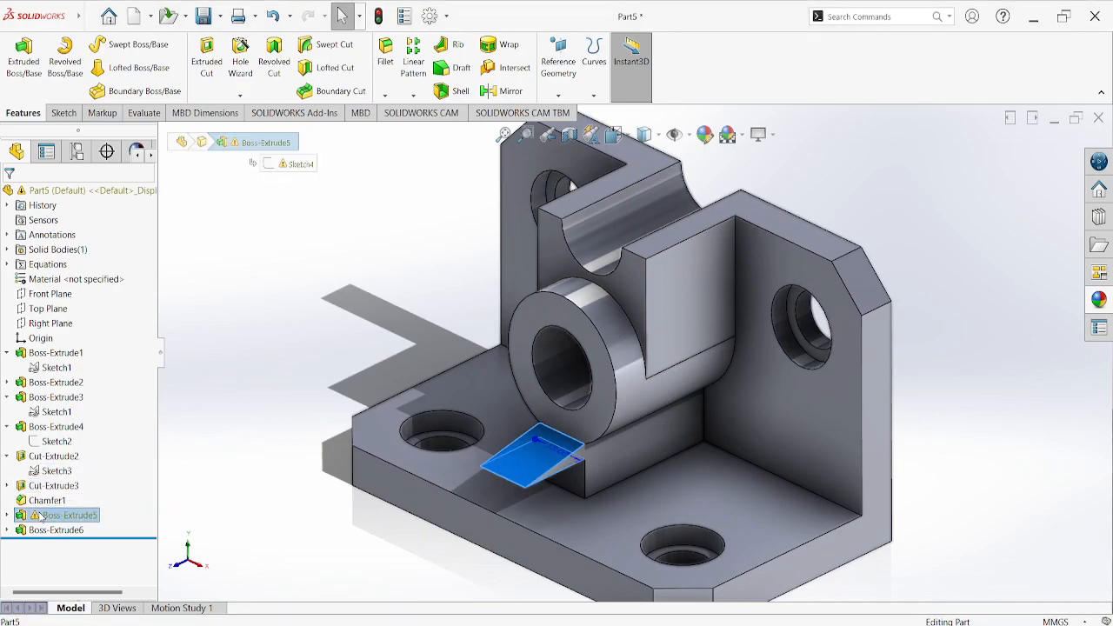
{"action": "right_click", "coordinate": [41, 517]}
{"action": "left_click", "coordinate": [77, 467]}
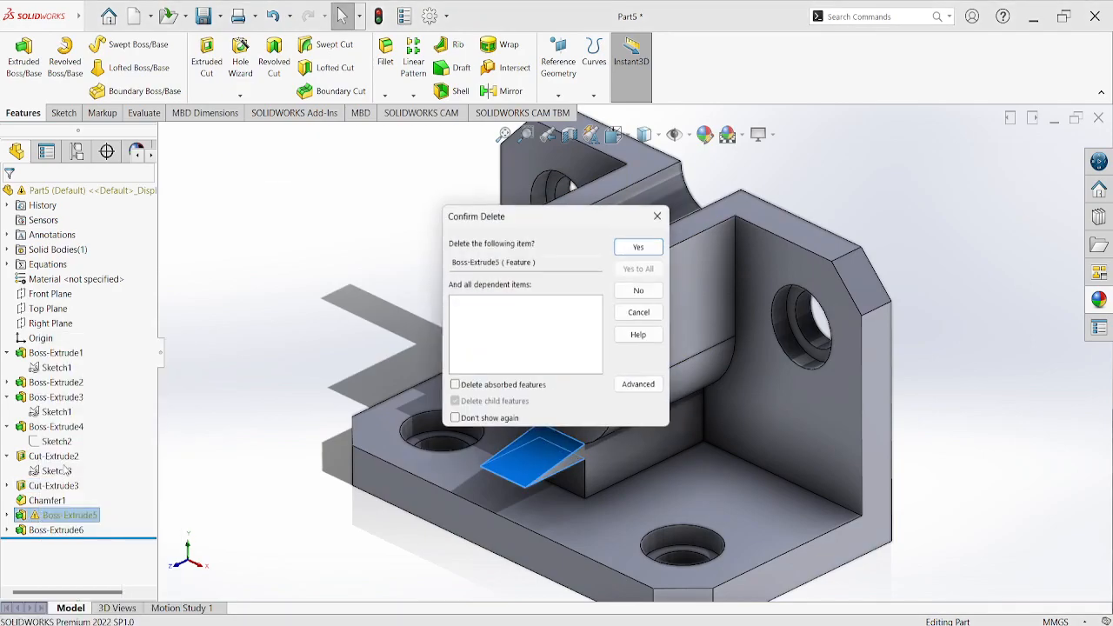
{"action": "left_click", "coordinate": [633, 249]}
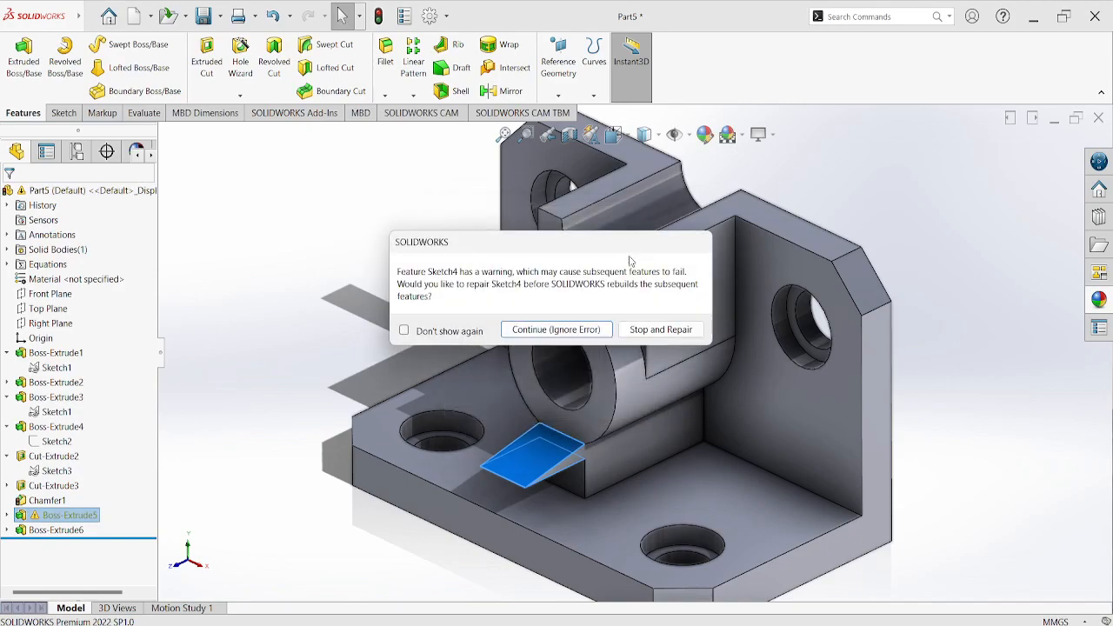
{"action": "left_click", "coordinate": [557, 330]}
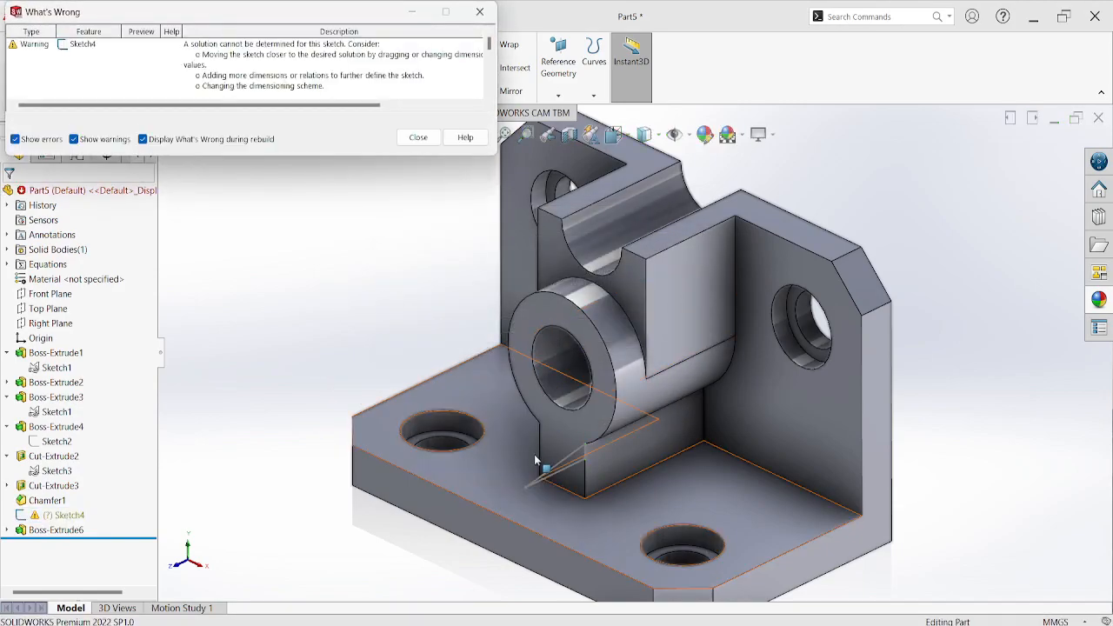
{"action": "left_click", "coordinate": [418, 137]}
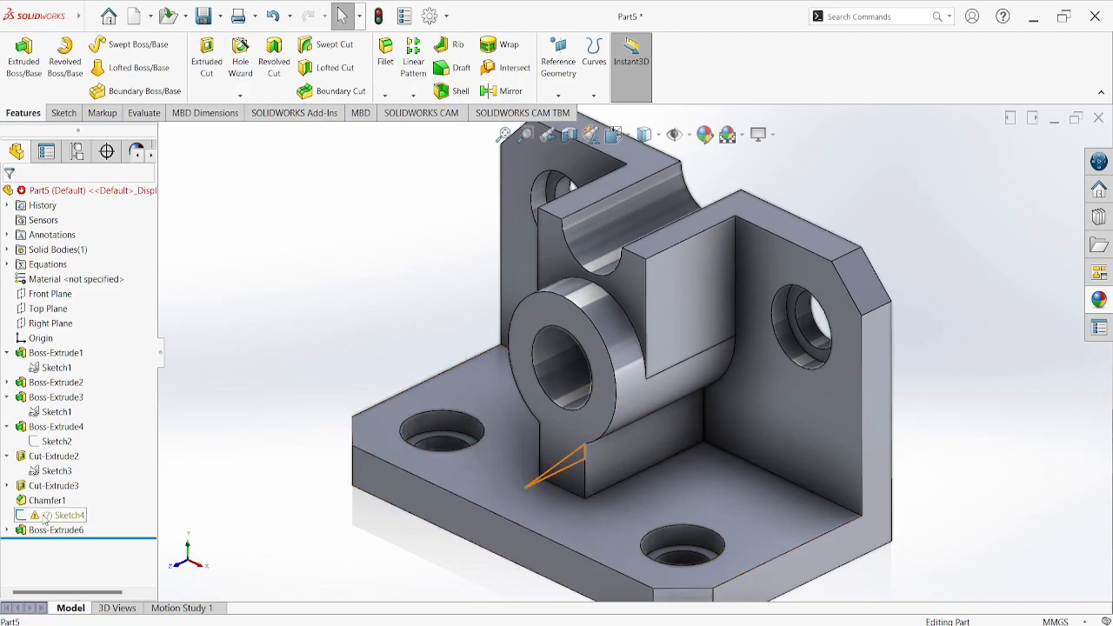
- Delete the leftover wedge sketch, Sketch4, from the model
{"action": "left_click", "coordinate": [48, 516]}
{"action": "right_click", "coordinate": [48, 520]}
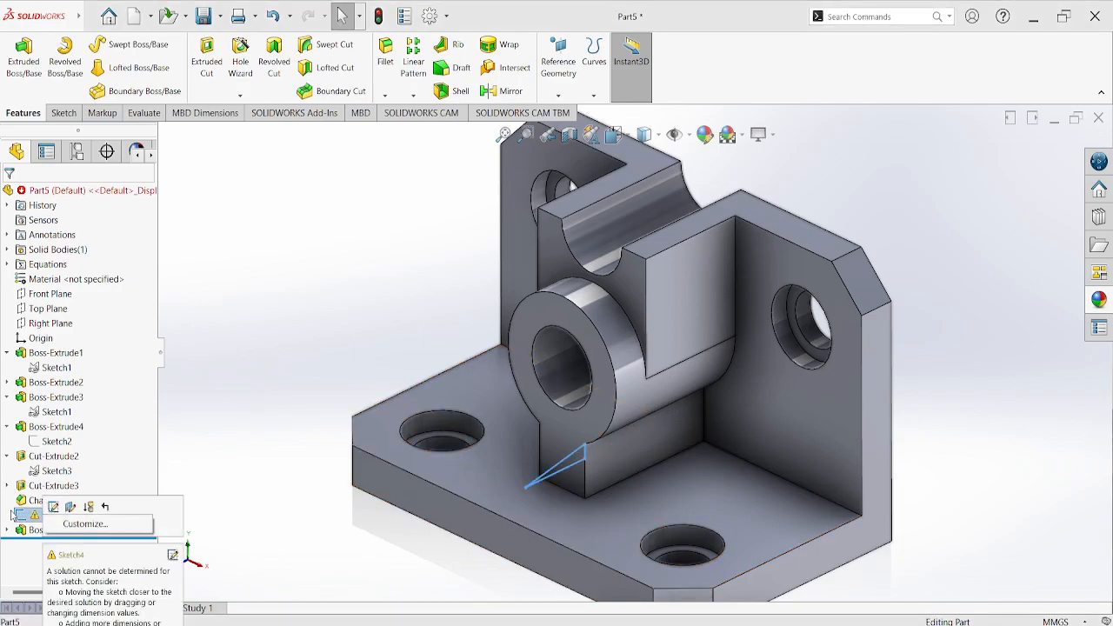
{"action": "right_click", "coordinate": [13, 515]}
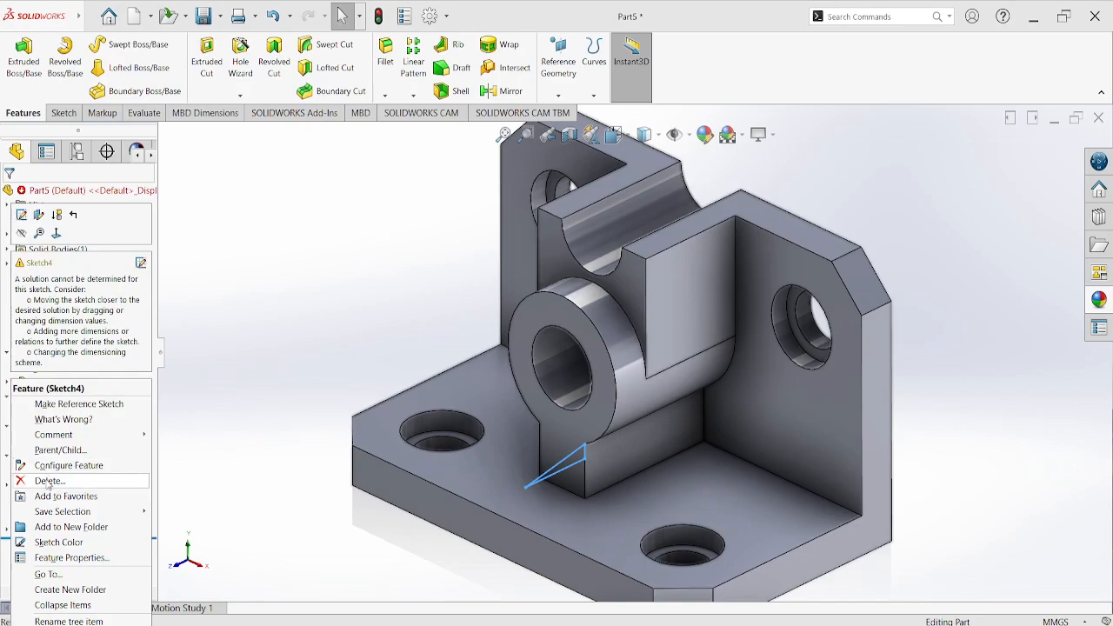
{"action": "left_click", "coordinate": [48, 480]}
{"action": "left_click", "coordinate": [640, 244]}
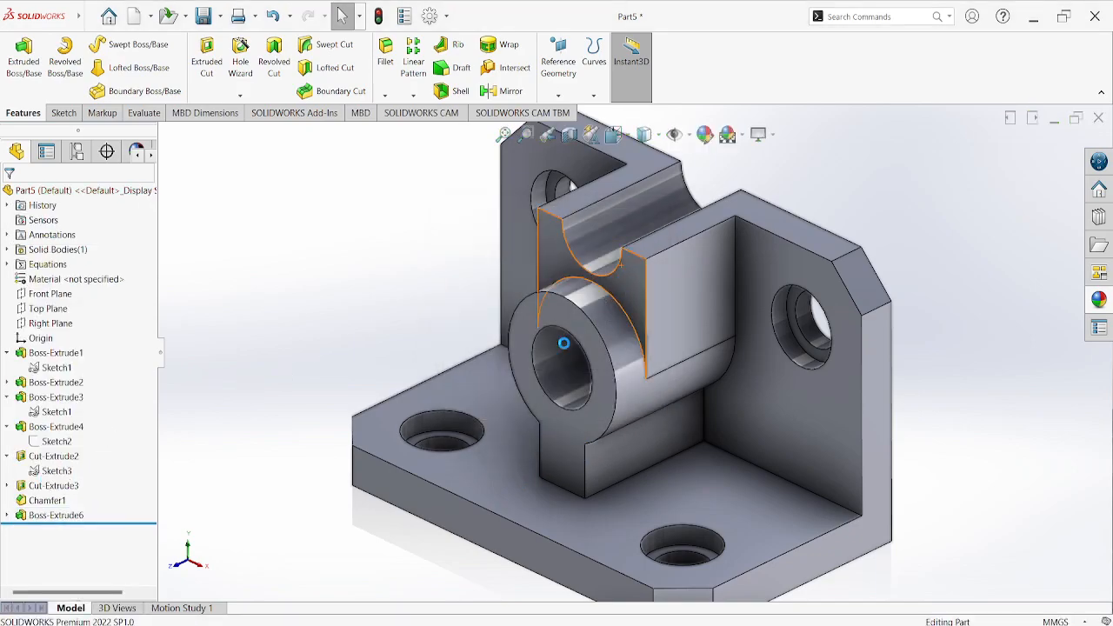
- On the boss support's side face, sketch a closed triangle about 20 mm long and 14 mm high, from the support's front edge to the base plate's front edge
{"action": "key", "text": "f"}
{"action": "middle_click_drag", "start_coordinate": [455, 492], "coordinate": [427, 467]}
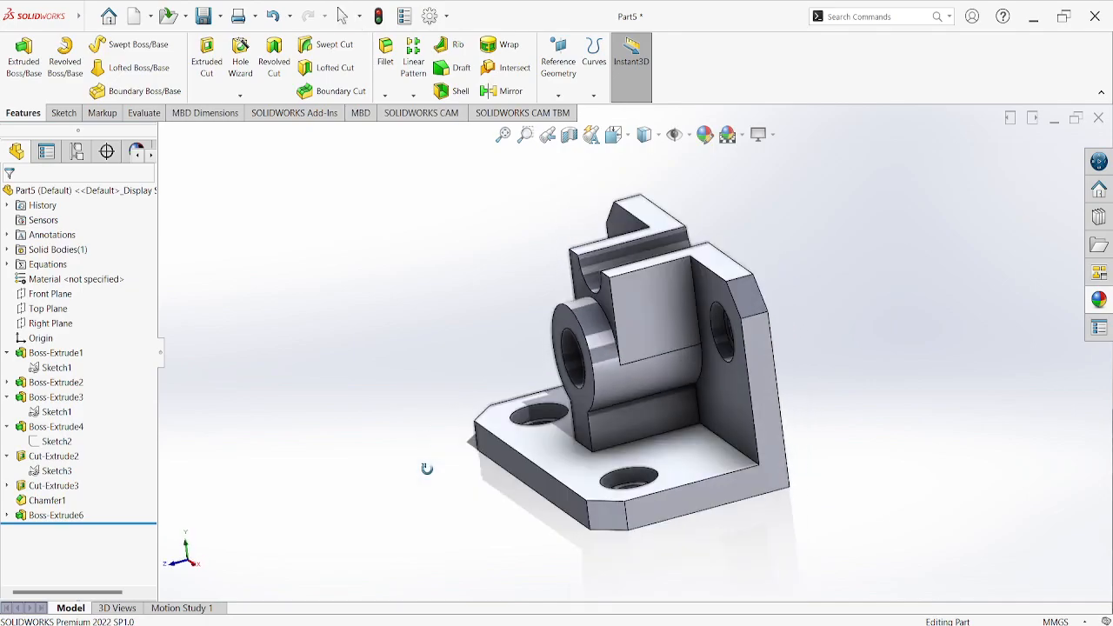
{"action": "left_click", "coordinate": [622, 432]}
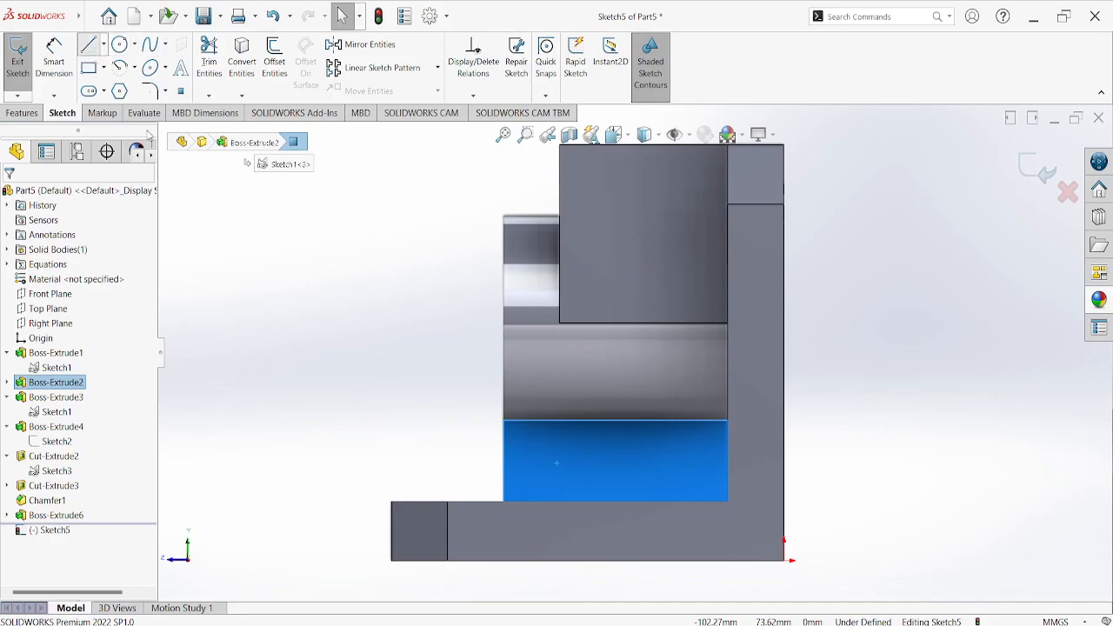
{"action": "left_click", "coordinate": [88, 45]}
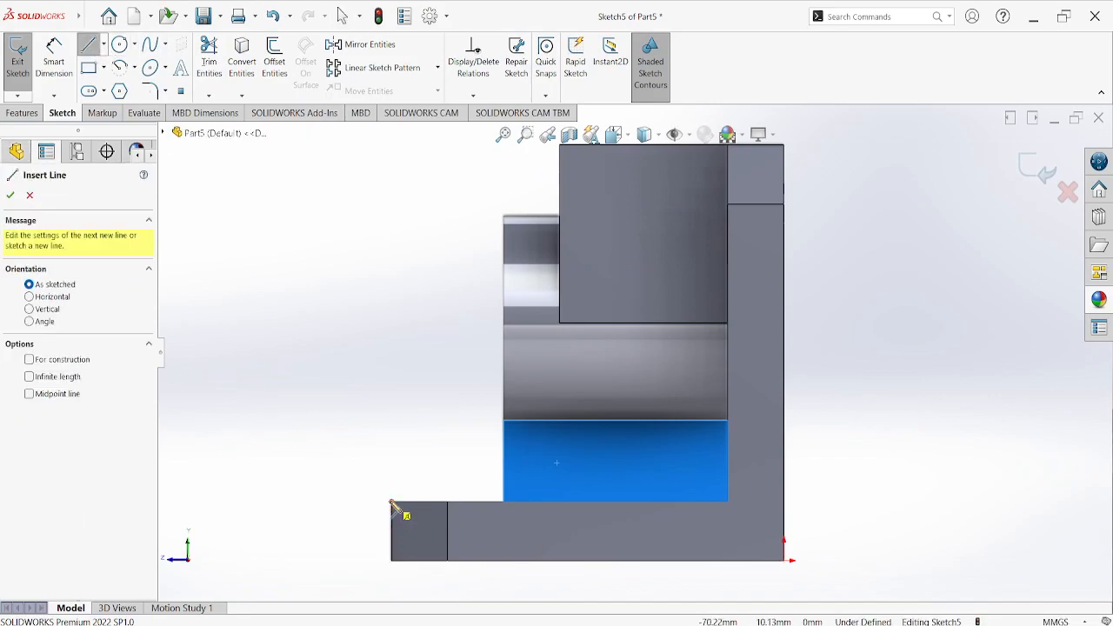
{"action": "left_click", "coordinate": [391, 503]}
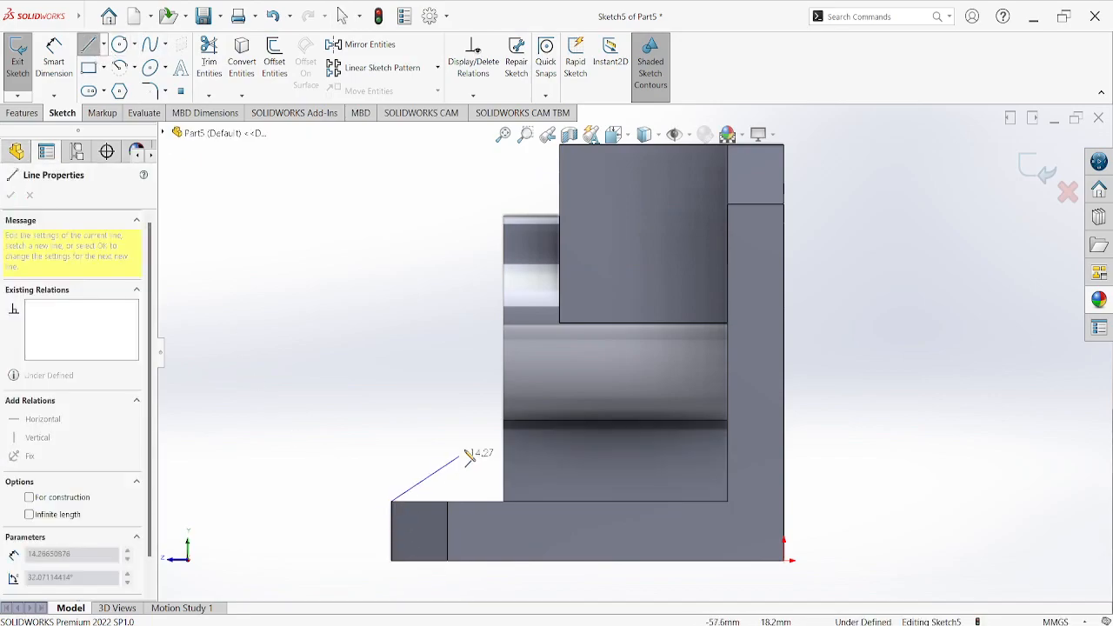
{"action": "left_click", "coordinate": [504, 423]}
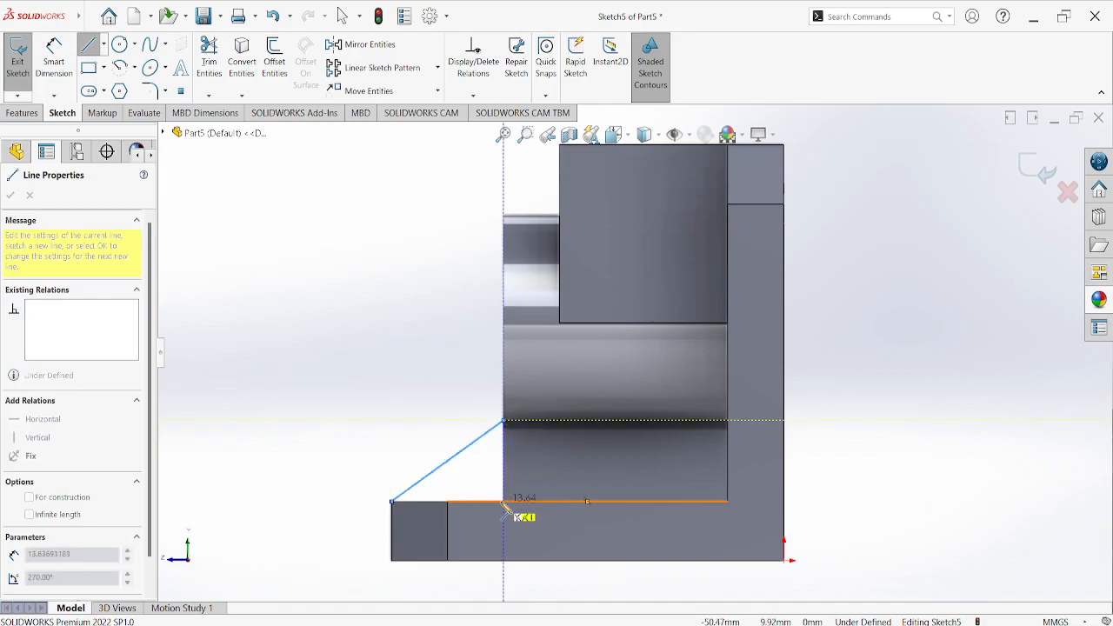
{"action": "left_click", "coordinate": [504, 502]}
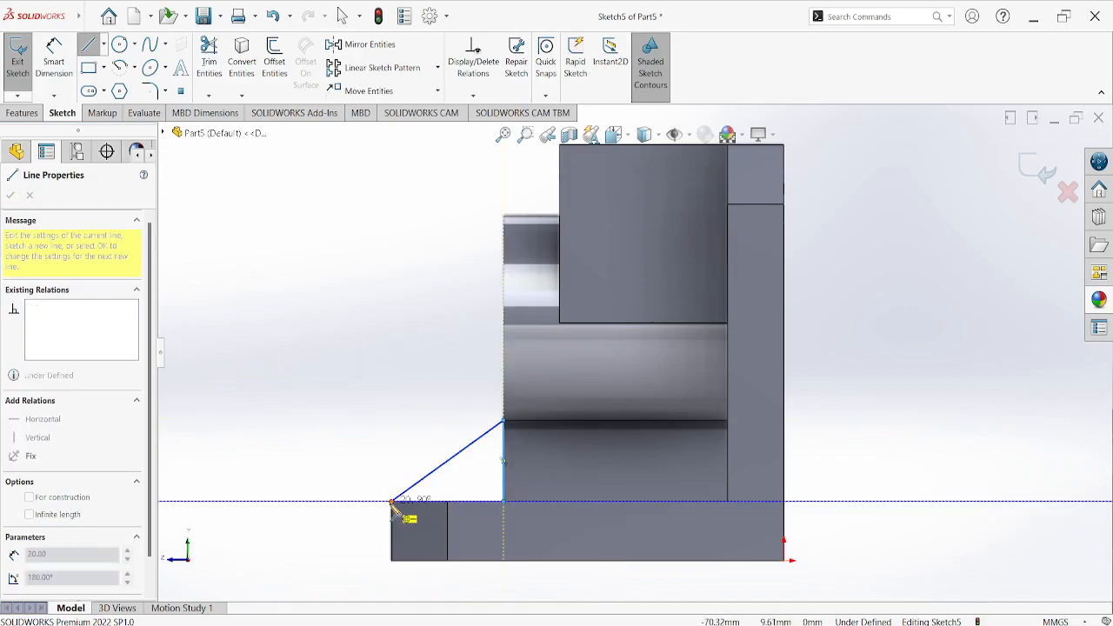
{"action": "left_click", "coordinate": [391, 502]}
{"action": "right_click", "coordinate": [390, 504]}
{"action": "left_click", "coordinate": [388, 383]}
{"action": "middle_click_drag", "start_coordinate": [380, 383], "coordinate": [367, 468]}
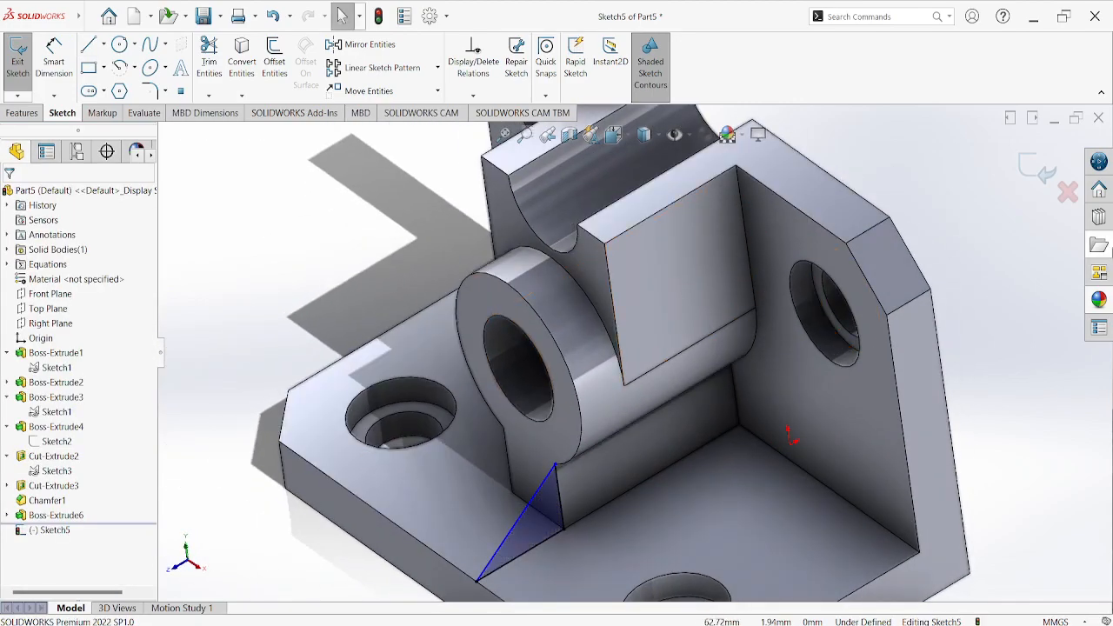
{"action": "left_click", "coordinate": [1033, 172]}
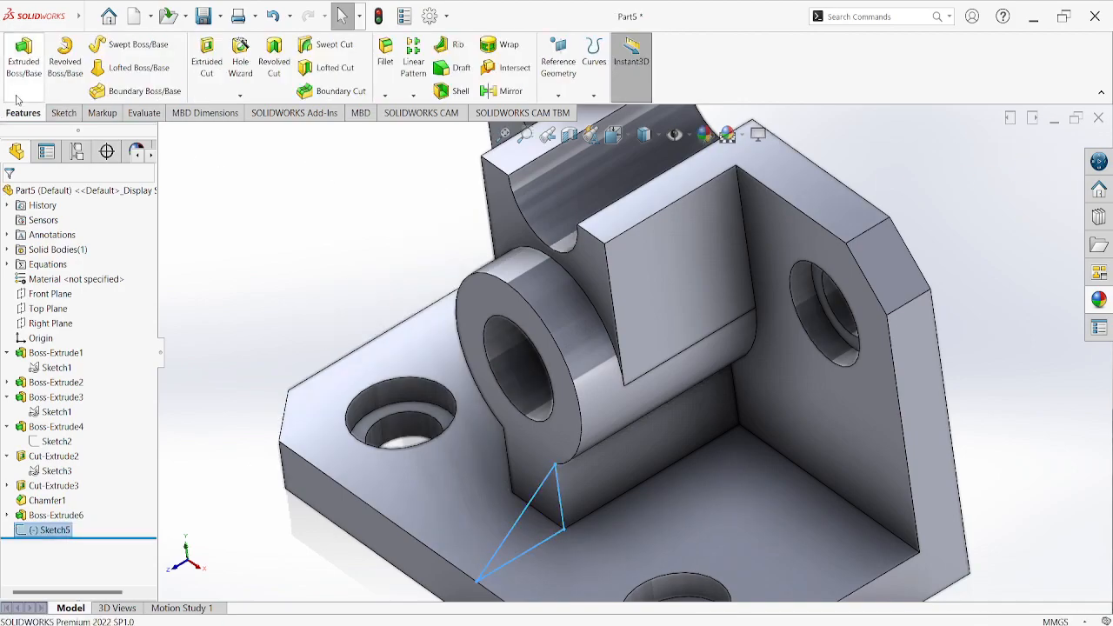
- Extrude the triangle sketch 15 mm in the reversed direction, merged with the body, to form the wedge in front of the boss support
{"action": "left_click", "coordinate": [19, 63]}
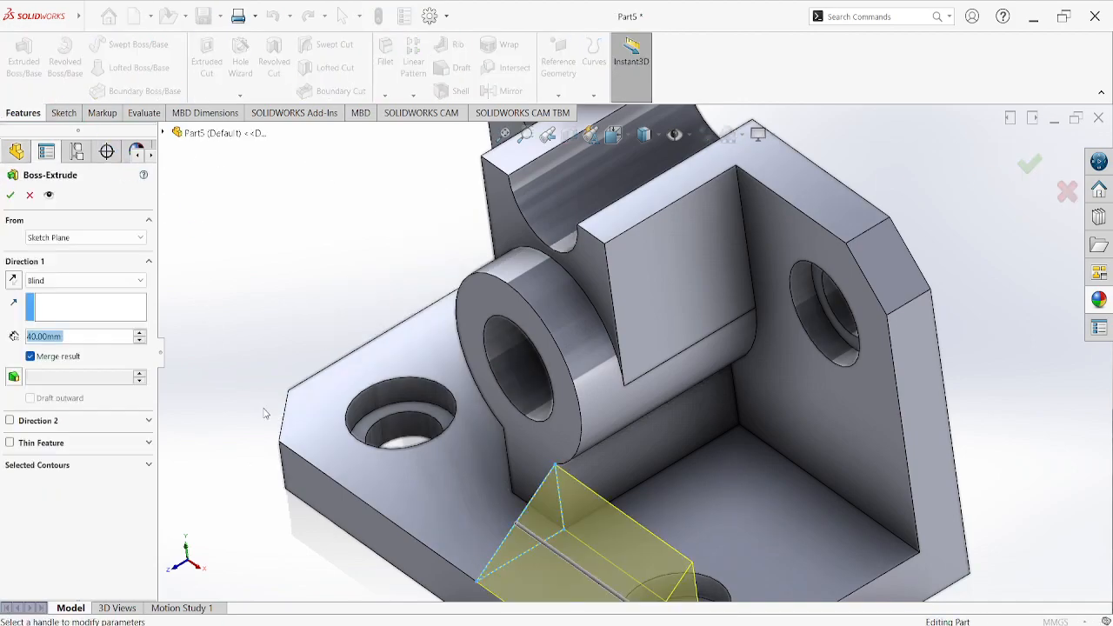
{"action": "left_click", "coordinate": [13, 280]}
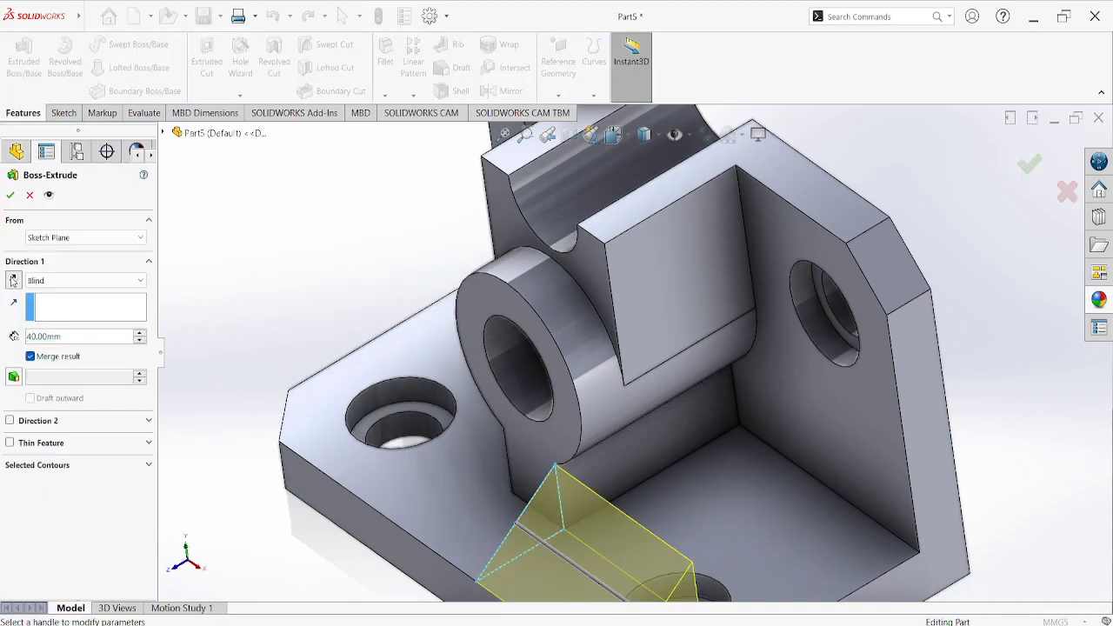
{"action": "double_click", "coordinate": [90, 340]}
{"action": "type", "text": "15"}
{"action": "key", "text": "Return"}
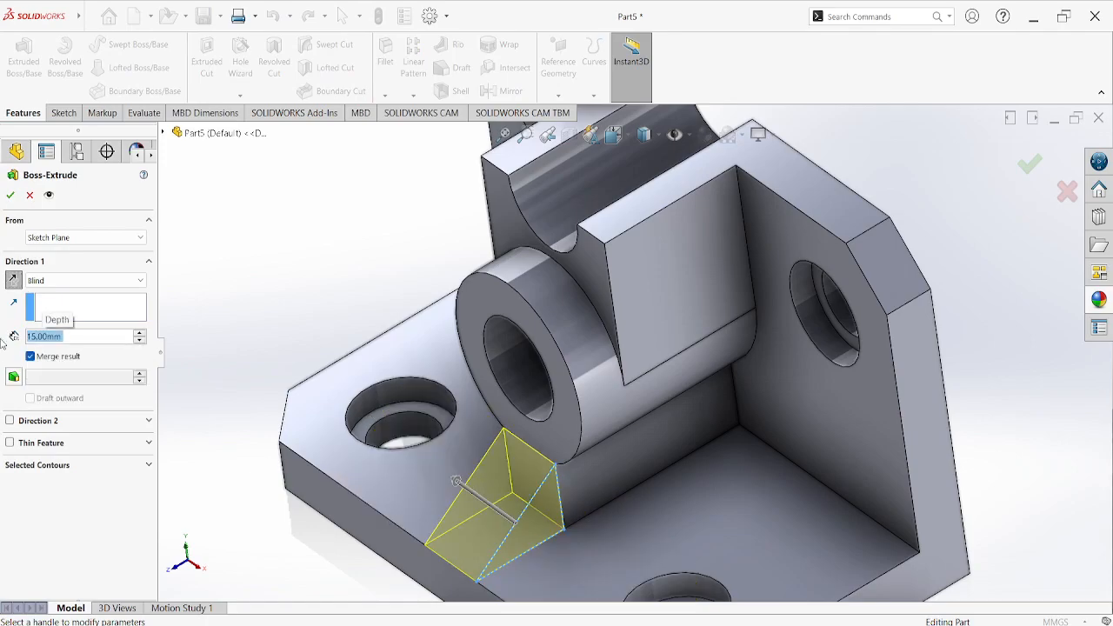
{"action": "left_click", "coordinate": [10, 195]}
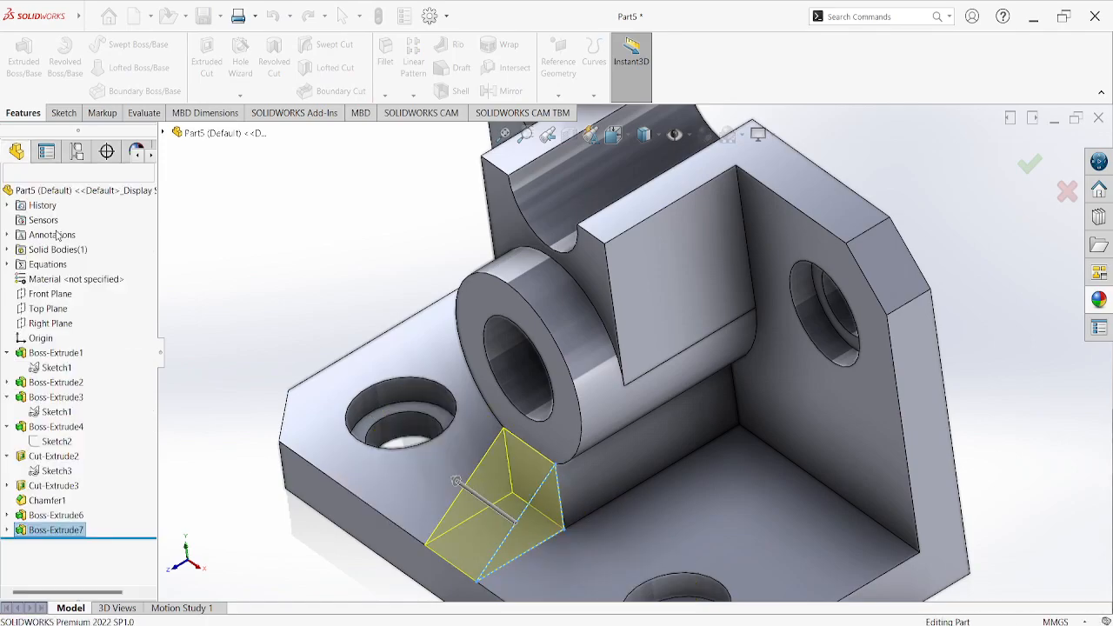
{"action": "left_click", "coordinate": [227, 250]}
{"action": "middle_click_drag", "start_coordinate": [250, 255], "coordinate": [275, 223]}
{"action": "scroll", "coordinate": [275, 258], "scroll_direction": "up", "scroll_amount": 3}
{"action": "middle_click_drag", "start_coordinate": [867, 524], "coordinate": [817, 519]}
- Check the reference drawing, try a 10 mm by 45° chamfer on the inner edge between the base and back plates, and undo it
{"action": "key", "text": "alt+Tab"}
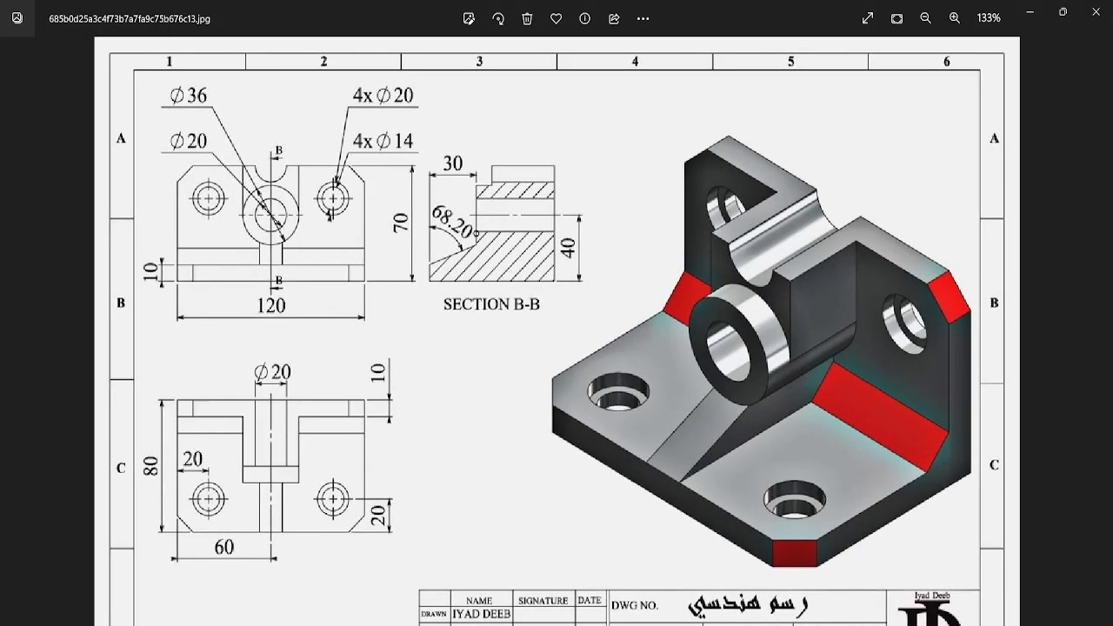
{"action": "key", "text": "alt+Tab"}
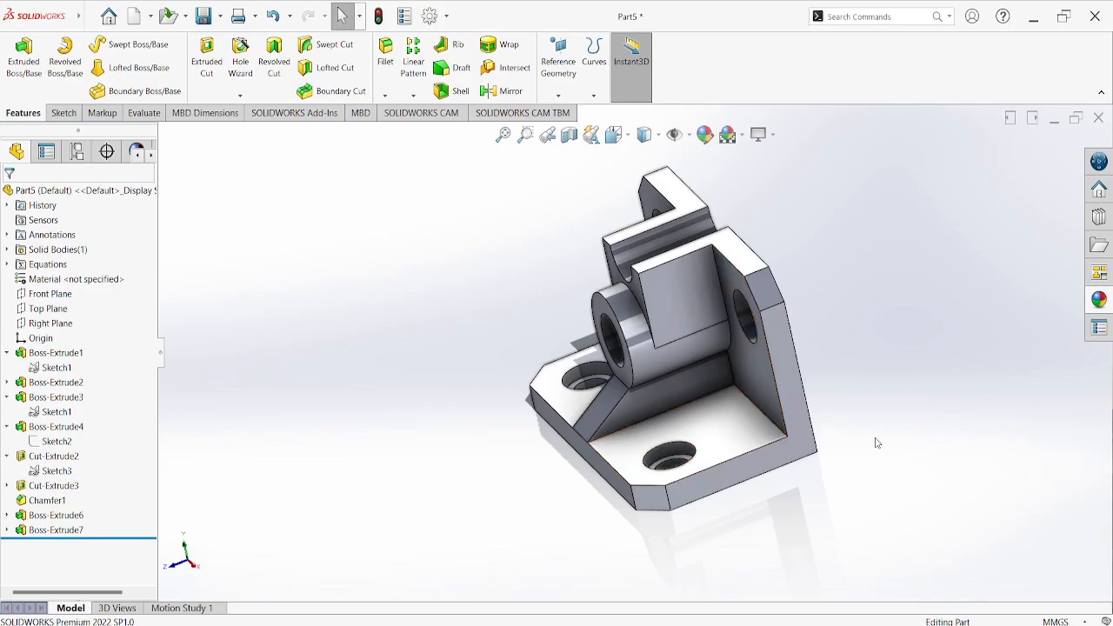
{"action": "mouse_move", "coordinate": [888, 438]}
{"action": "middle_mouse_down"}
{"action": "mouse_move", "coordinate": [919, 385]}
{"action": "mouse_move", "coordinate": [896, 427]}
{"action": "middle_mouse_up"}
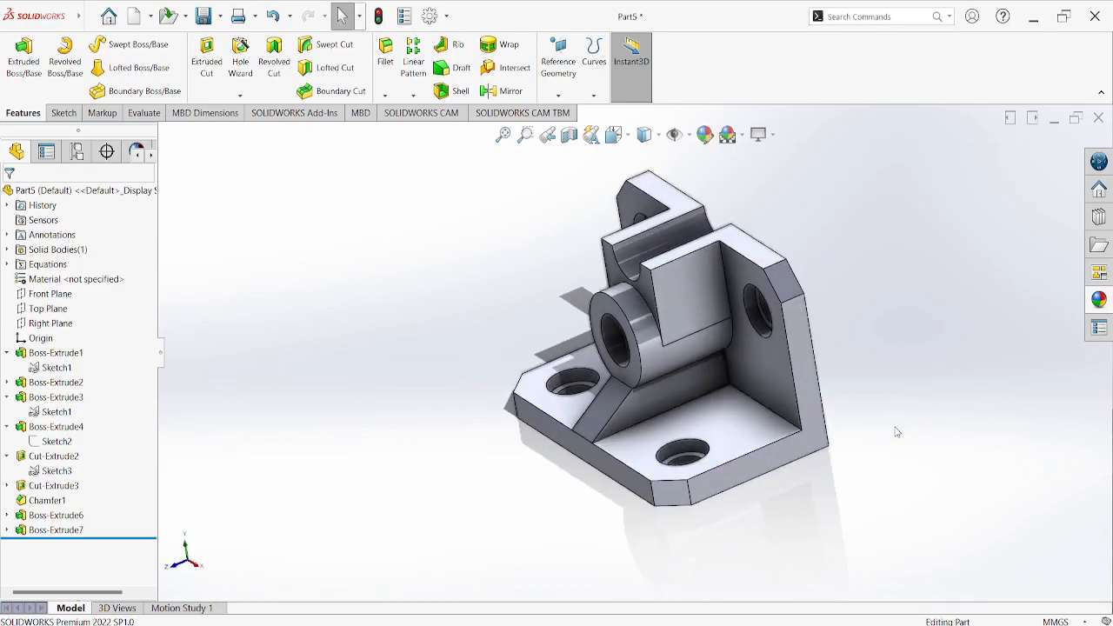
{"action": "left_click", "coordinate": [384, 96]}
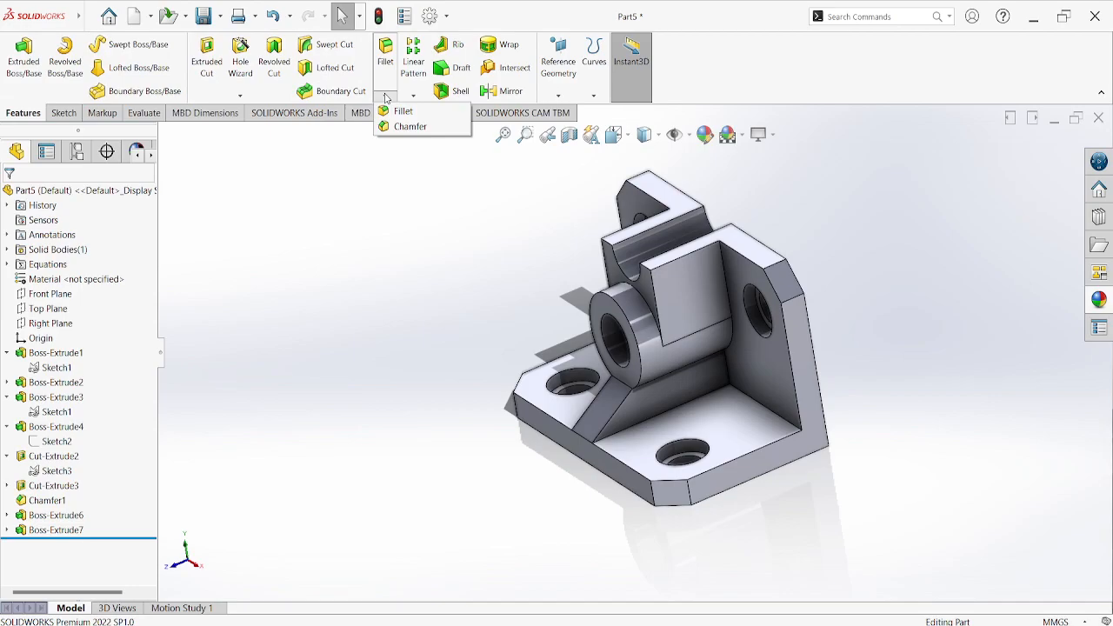
{"action": "left_click", "coordinate": [409, 127]}
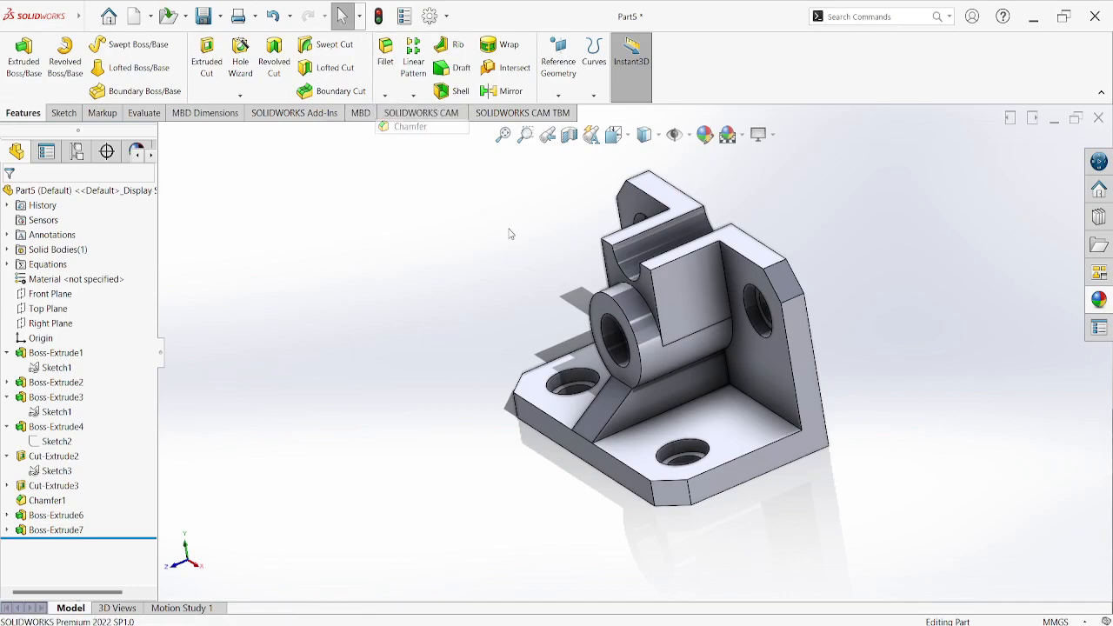
{"action": "left_click", "coordinate": [779, 419]}
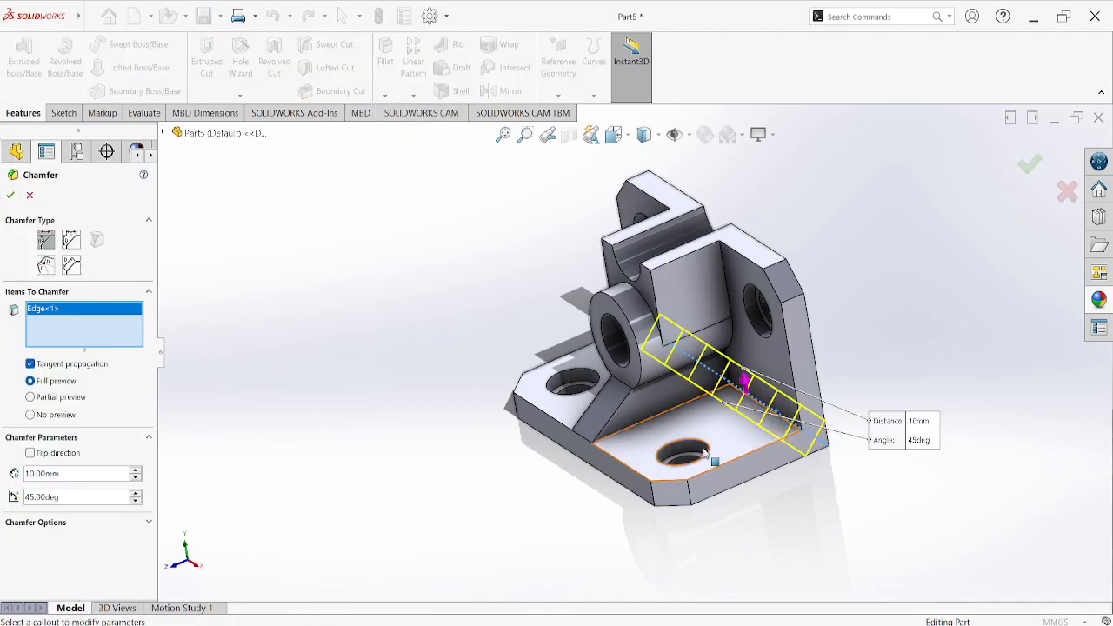
{"action": "middle_click_drag", "start_coordinate": [387, 430], "coordinate": [322, 393]}
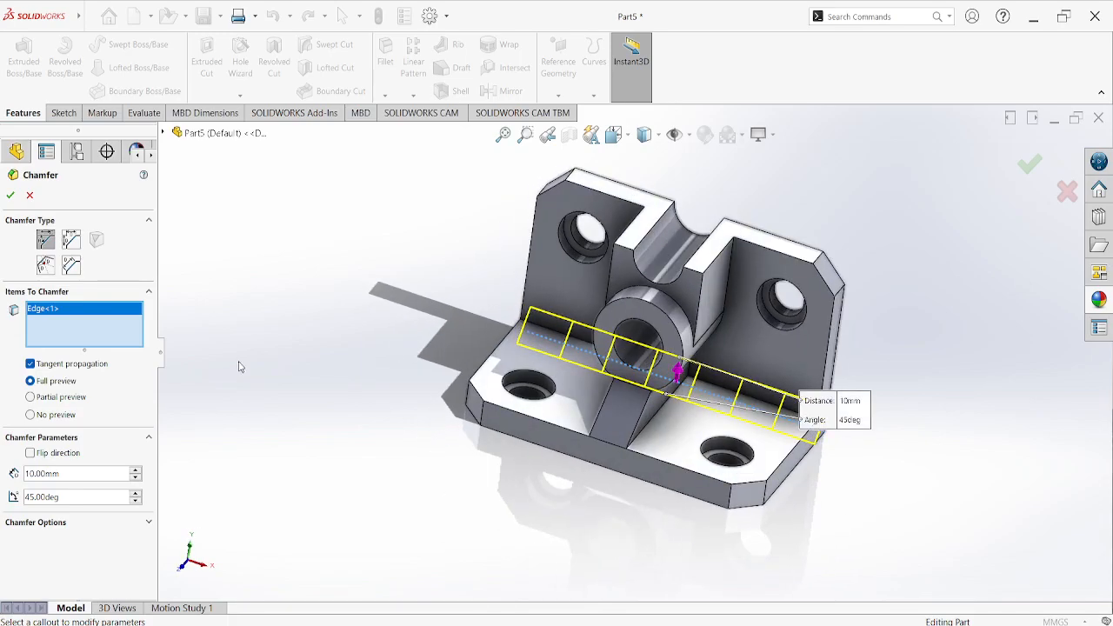
{"action": "left_click", "coordinate": [10, 195]}
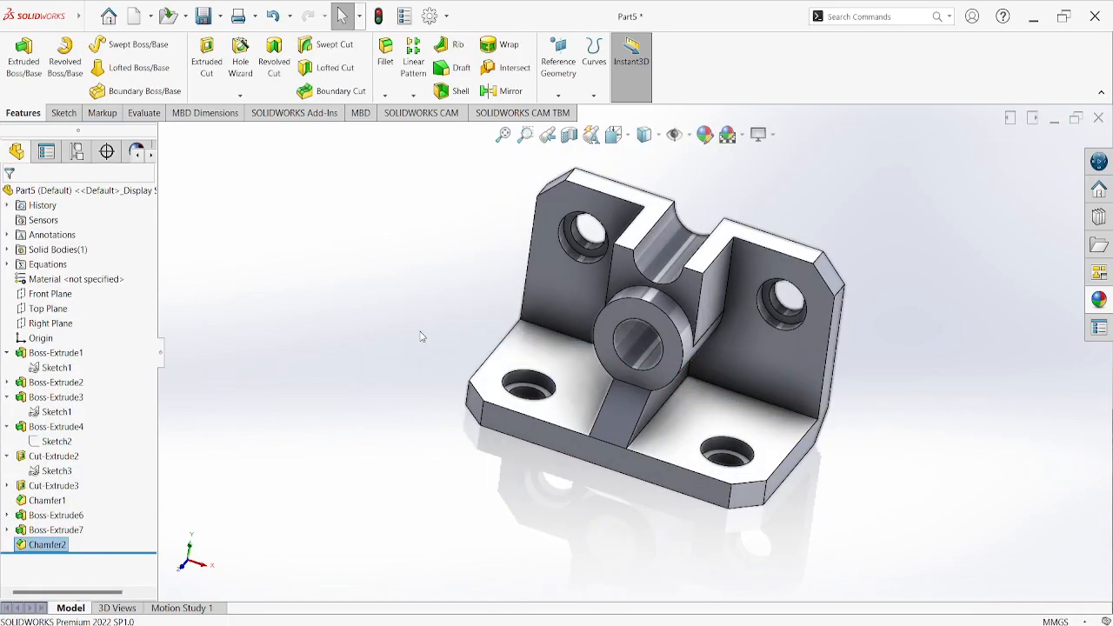
{"action": "middle_click_drag", "start_coordinate": [421, 337], "coordinate": [392, 373]}
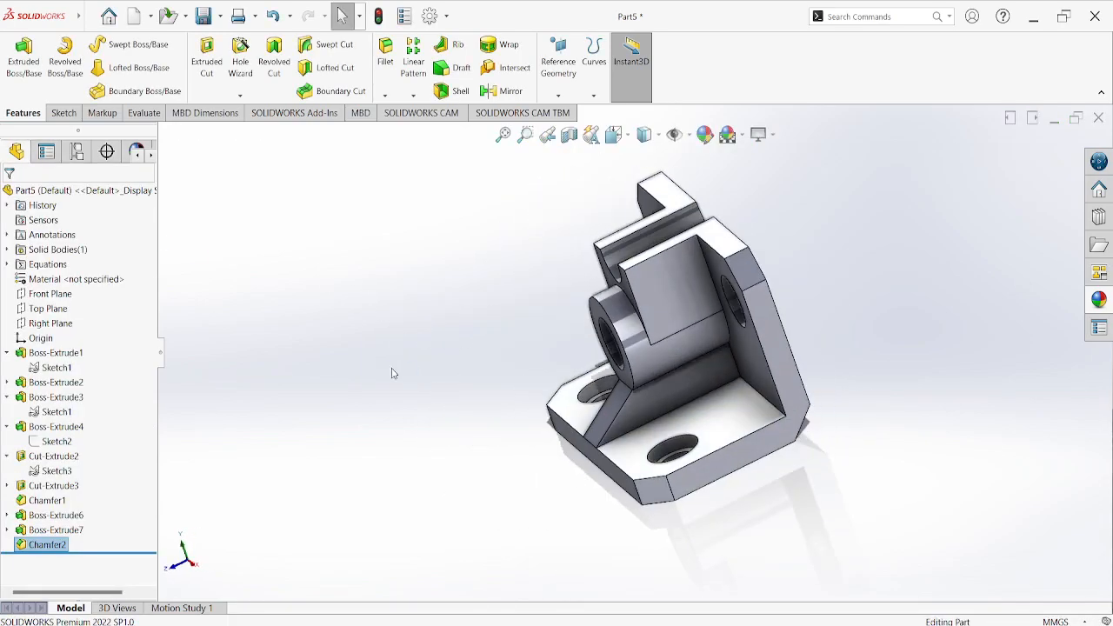
{"action": "key", "text": "ctrl+z"}
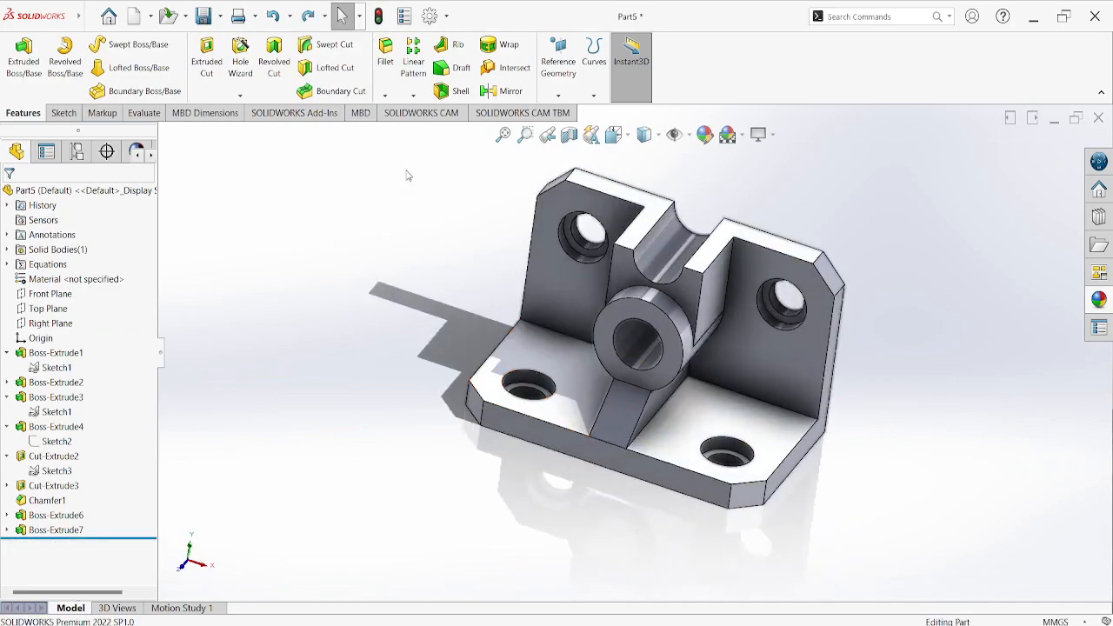
- Chamfer both inner edges between the base and back plates, one on each side of the boss support, at 10 mm and 45°
{"action": "left_click", "coordinate": [385, 96]}
{"action": "left_click", "coordinate": [407, 126]}
{"action": "scroll", "coordinate": [752, 403], "scroll_direction": "down", "scroll_amount": 3}
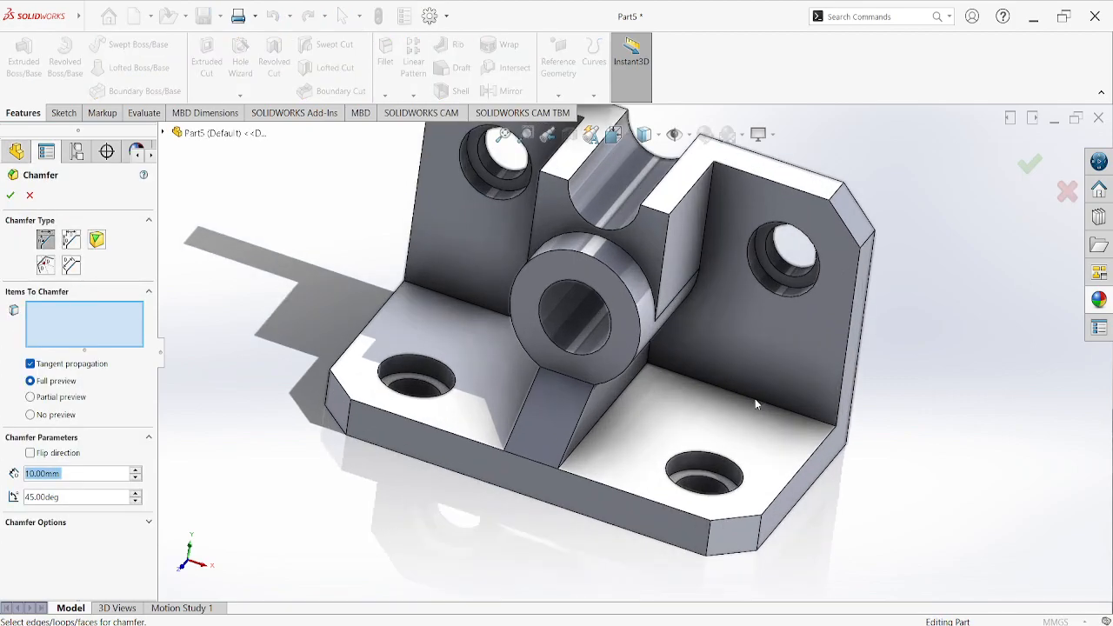
{"action": "left_click", "coordinate": [759, 398]}
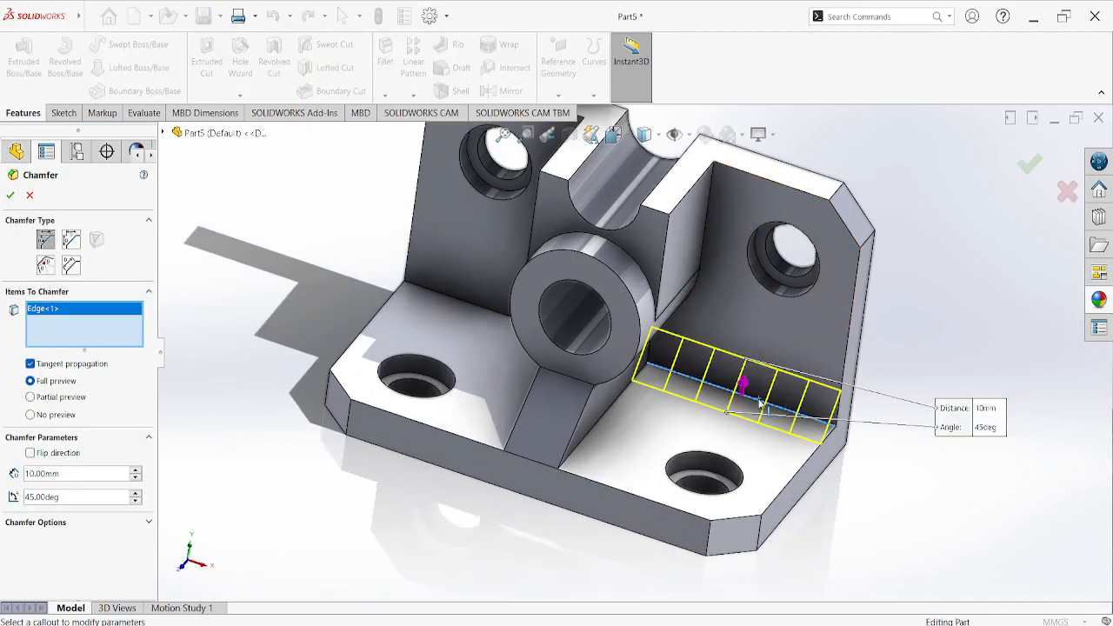
{"action": "left_click", "coordinate": [442, 313]}
{"action": "left_click", "coordinate": [11, 195]}
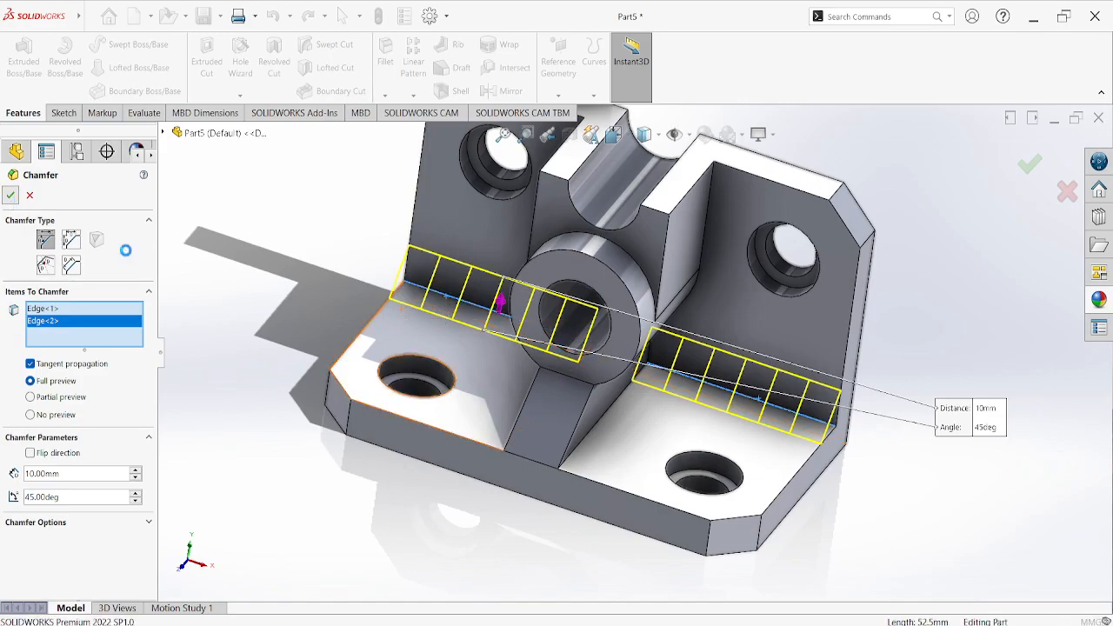
{"action": "middle_click_drag", "start_coordinate": [240, 290], "coordinate": [180, 258]}
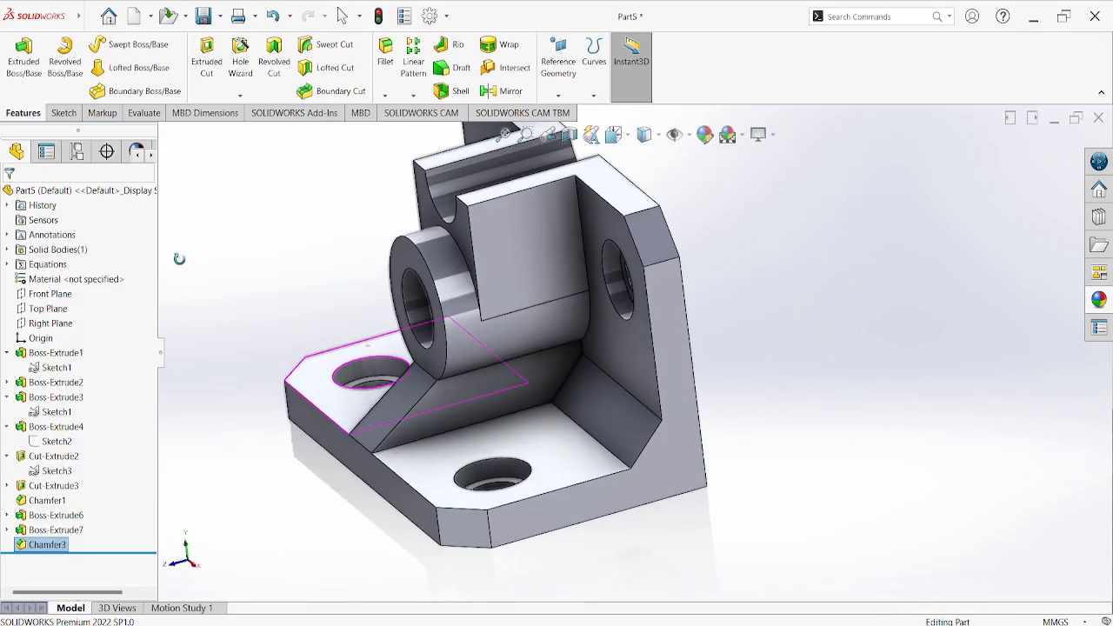
{"action": "scroll", "coordinate": [611, 404], "scroll_direction": "up", "scroll_amount": 3}
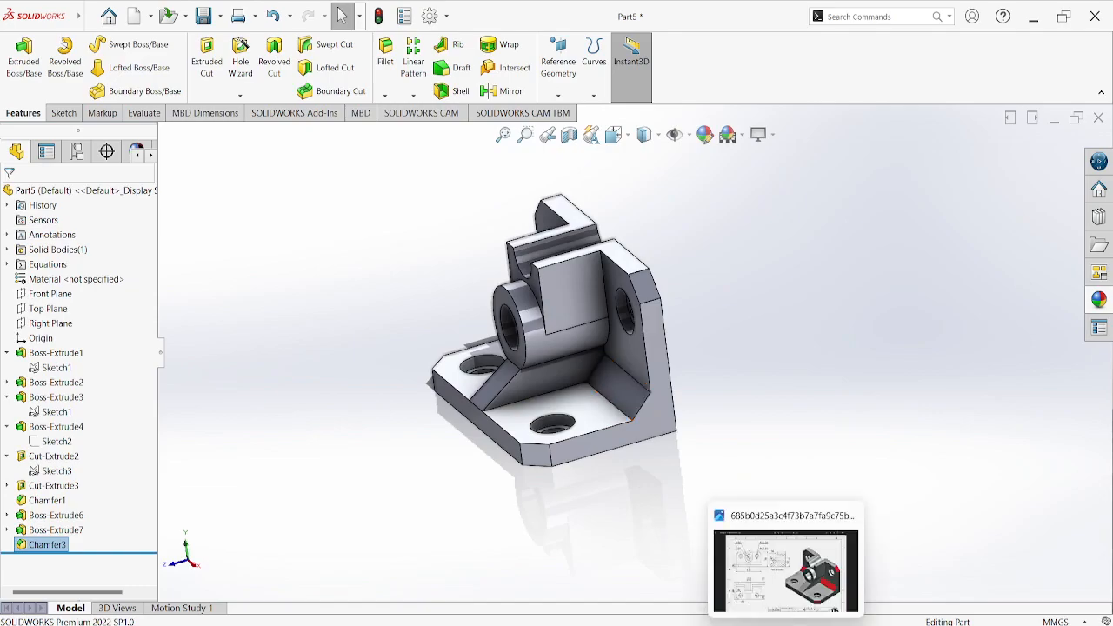
- Compare the bracket with the reference drawing and apply the Plain White scene
{"action": "left_click", "coordinate": [786, 565]}
{"action": "key", "text": "alt+Tab"}
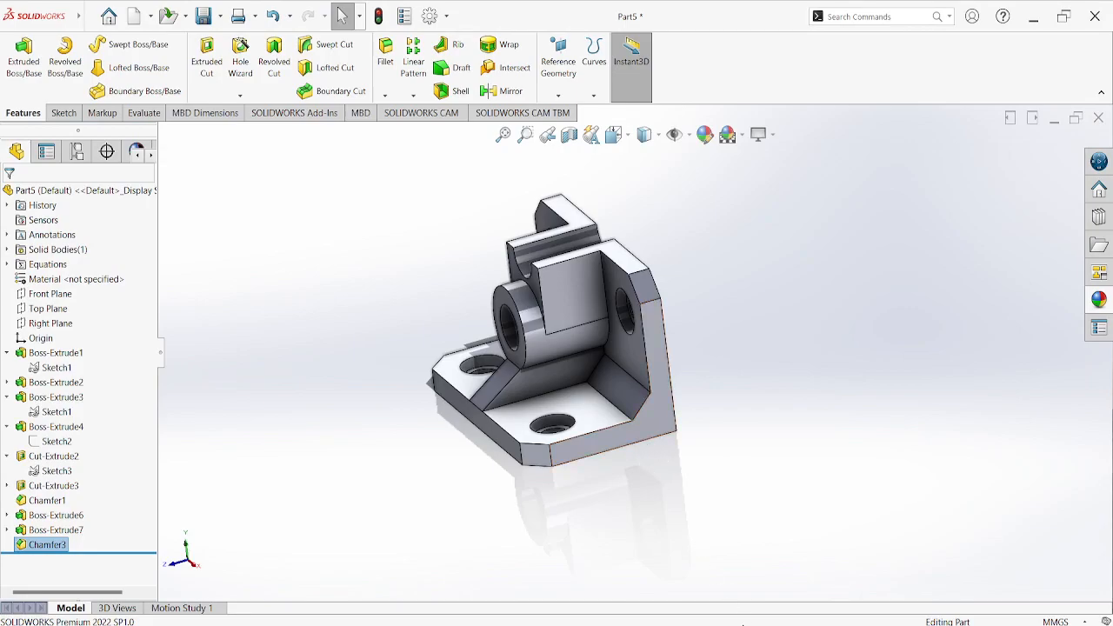
{"action": "key", "text": "alt+Tab"}
{"action": "key", "text": "alt+Tab"}
{"action": "left_click", "coordinate": [744, 135]}
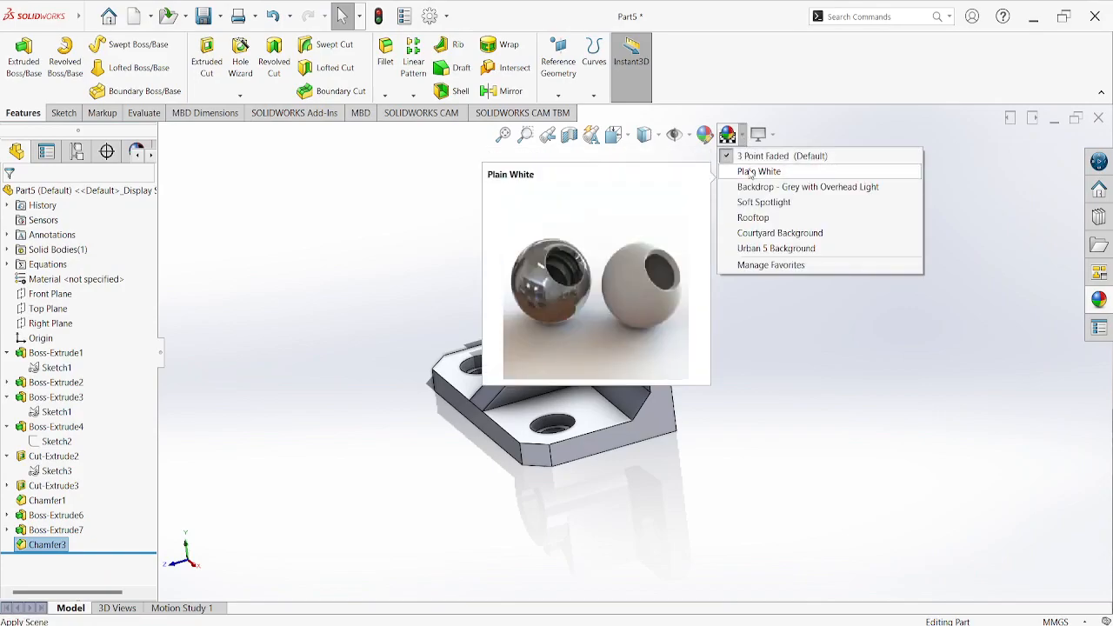
{"action": "left_click", "coordinate": [749, 173]}
{"action": "middle_click_drag", "start_coordinate": [761, 289], "coordinate": [789, 343]}
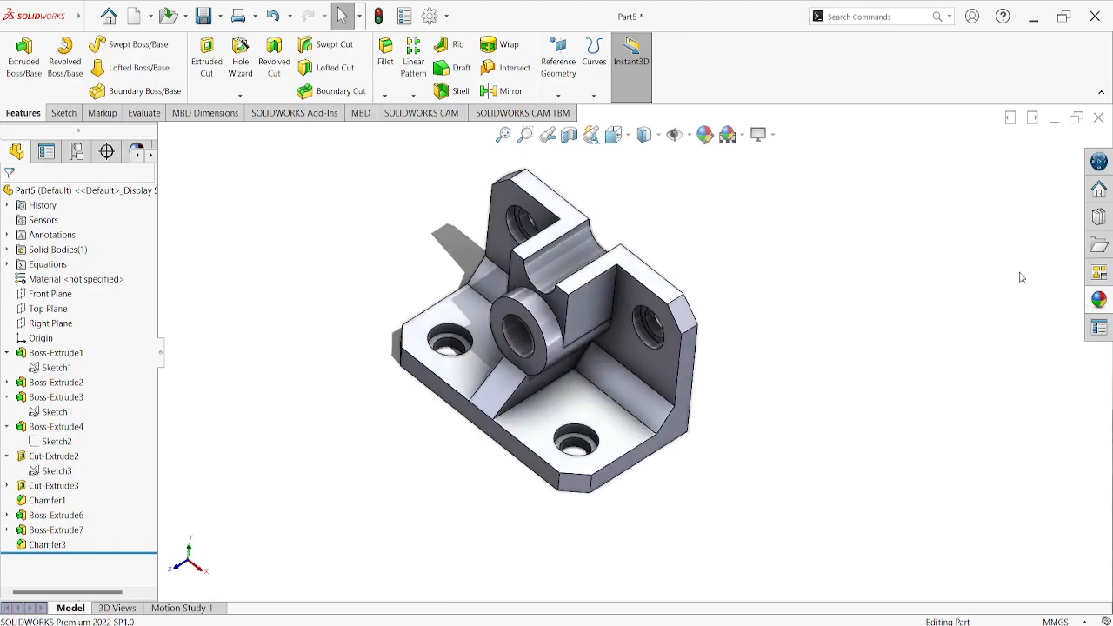
{"action": "left_click", "coordinate": [704, 134]}
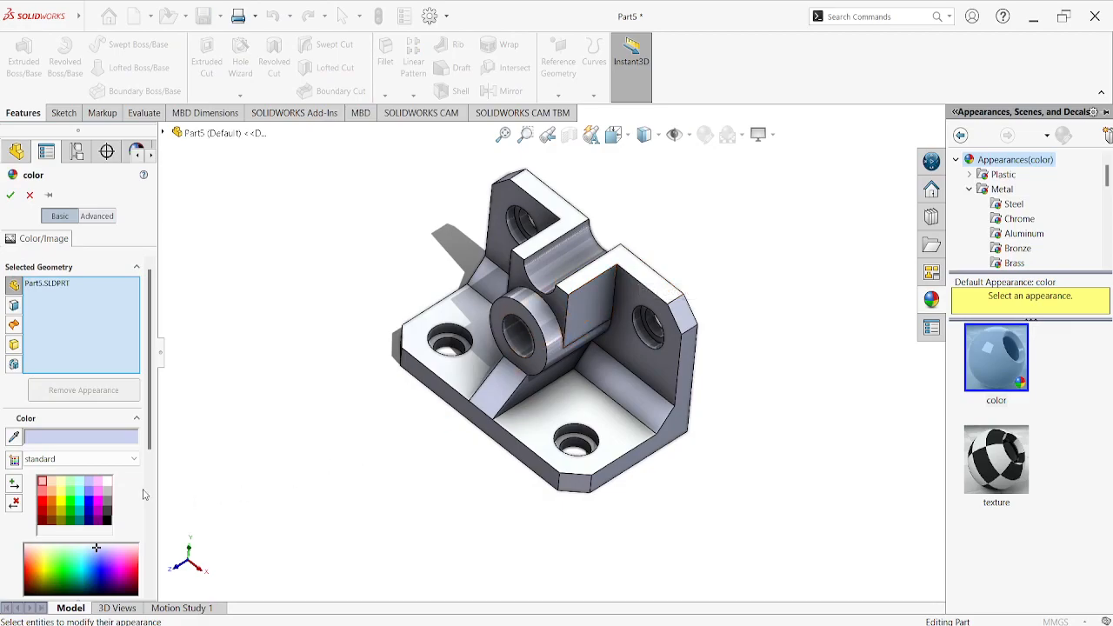
{"action": "left_click", "coordinate": [693, 322]}
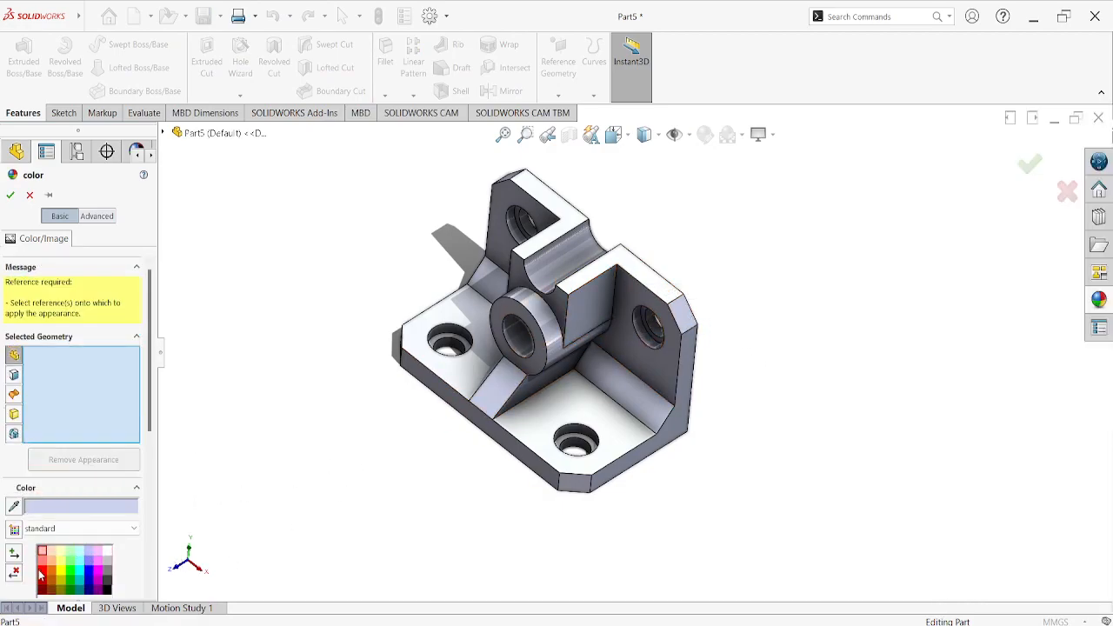
{"action": "left_click", "coordinate": [43, 573]}
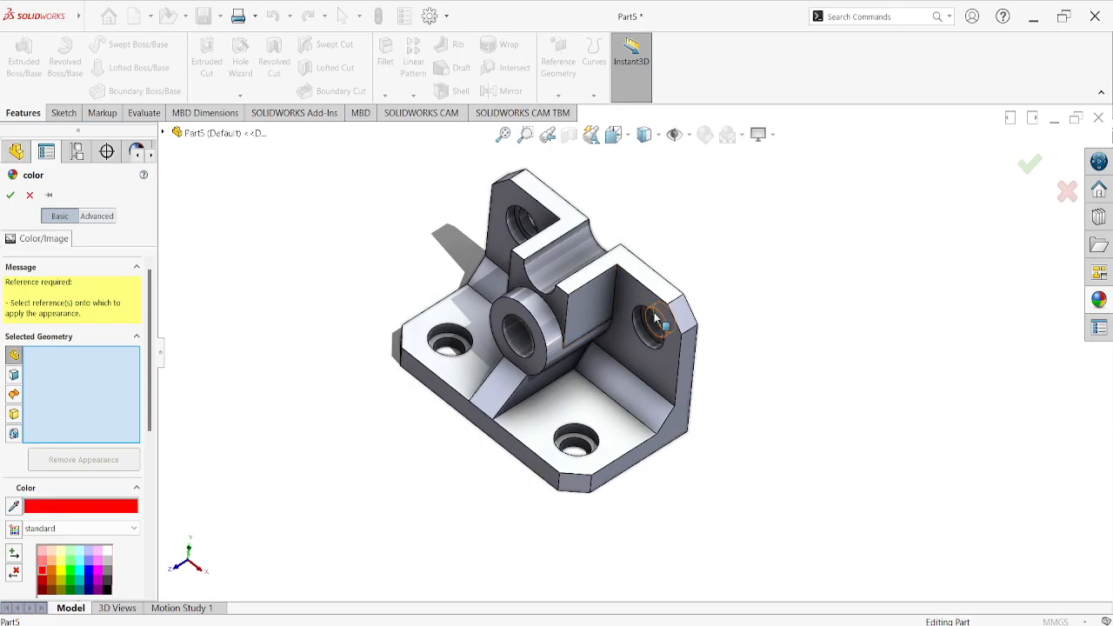
{"action": "left_click", "coordinate": [683, 312]}
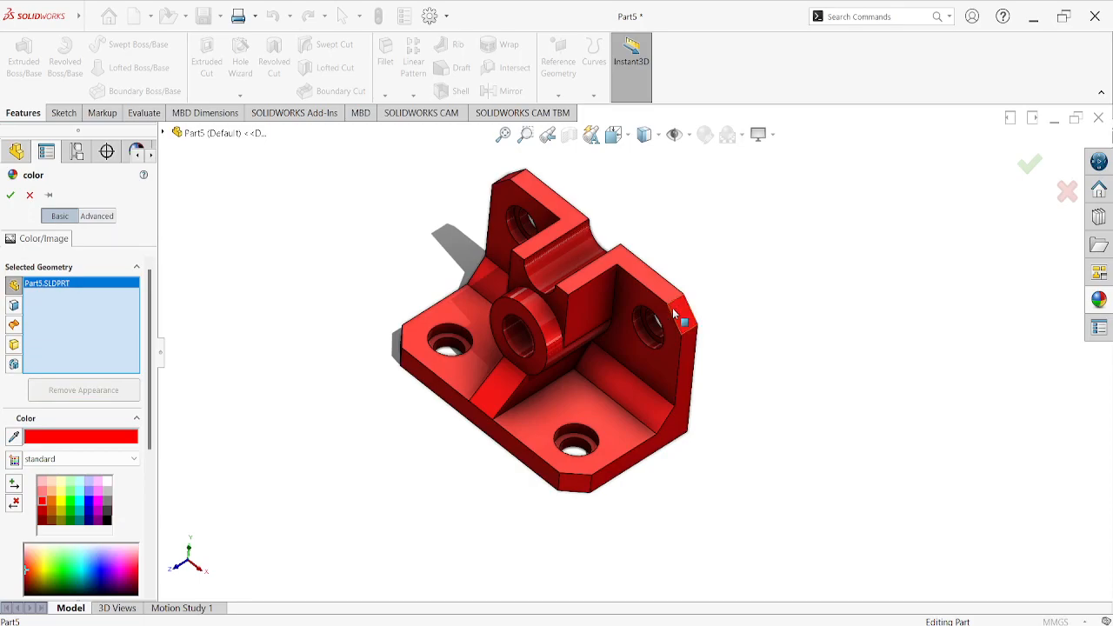
{"action": "left_click", "coordinate": [29, 194]}
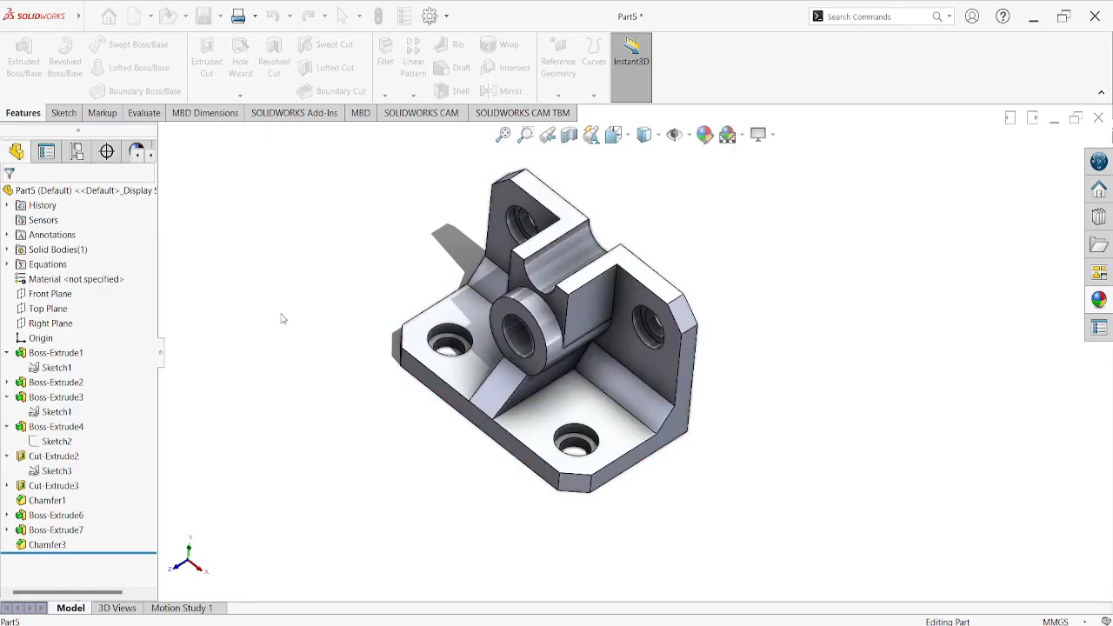
- Color only the back plate's upper chamfered corner face, on the side with the positive X direction, standard red
{"action": "scroll", "coordinate": [436, 447], "scroll_direction": "up", "scroll_amount": 1}
{"action": "middle_click_drag", "start_coordinate": [435, 447], "coordinate": [438, 422]}
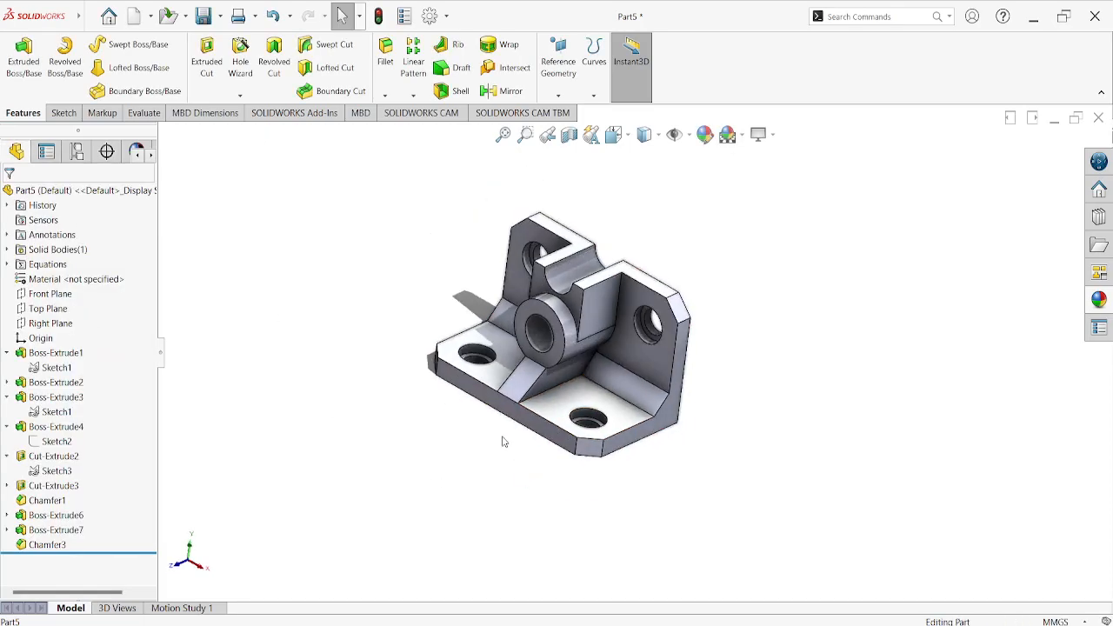
{"action": "left_click", "coordinate": [677, 315]}
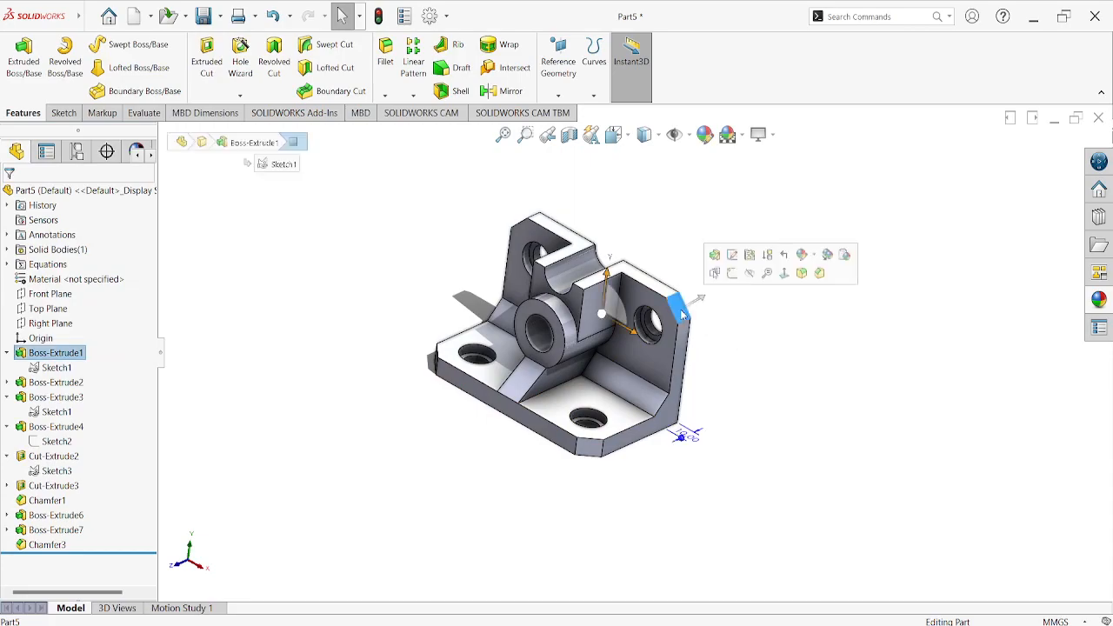
{"action": "left_click", "coordinate": [705, 134]}
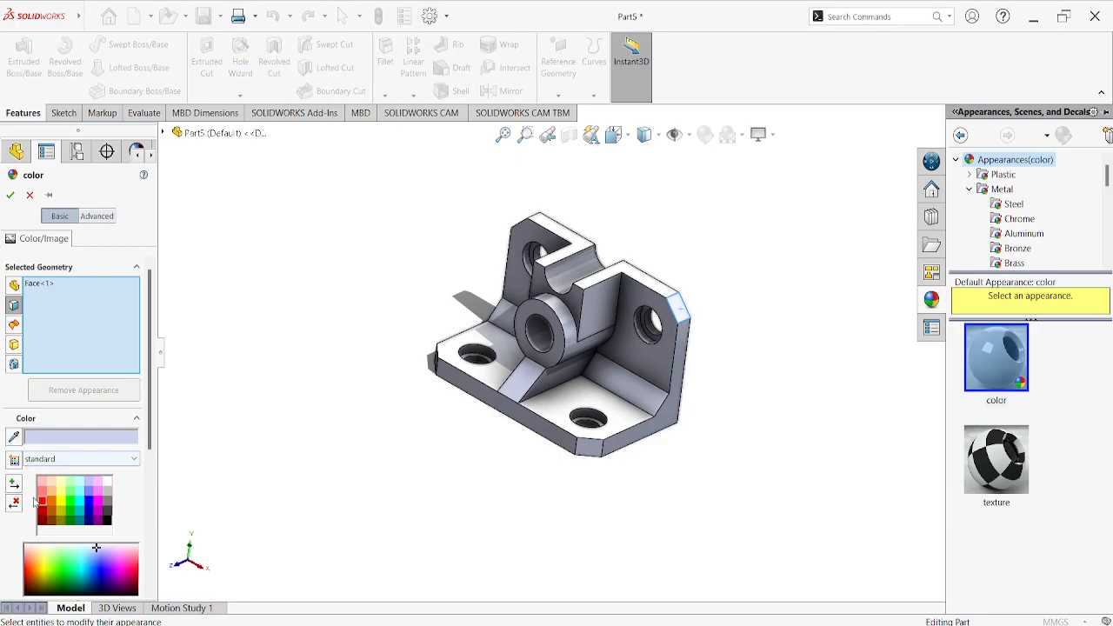
{"action": "left_click", "coordinate": [42, 503]}
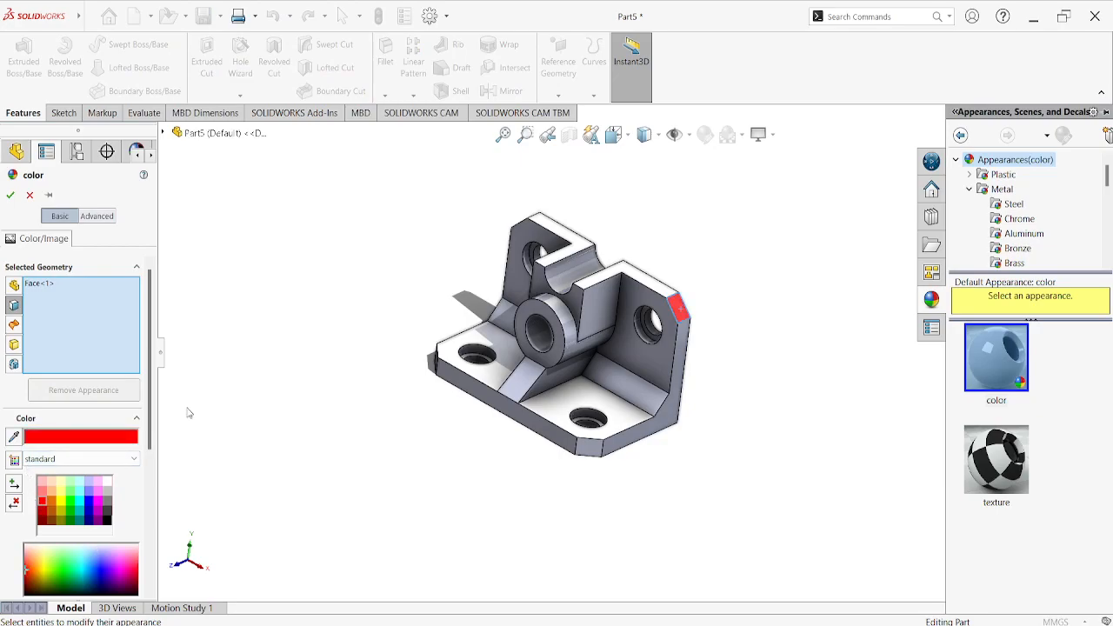
{"action": "left_click", "coordinate": [11, 195]}
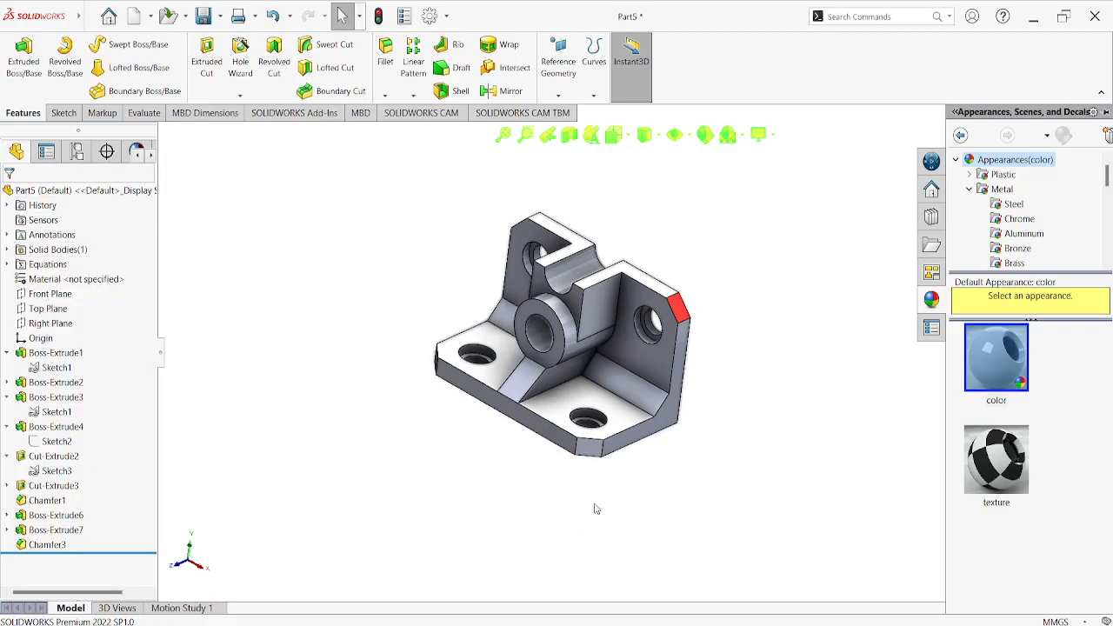
{"action": "left_click", "coordinate": [589, 447]}
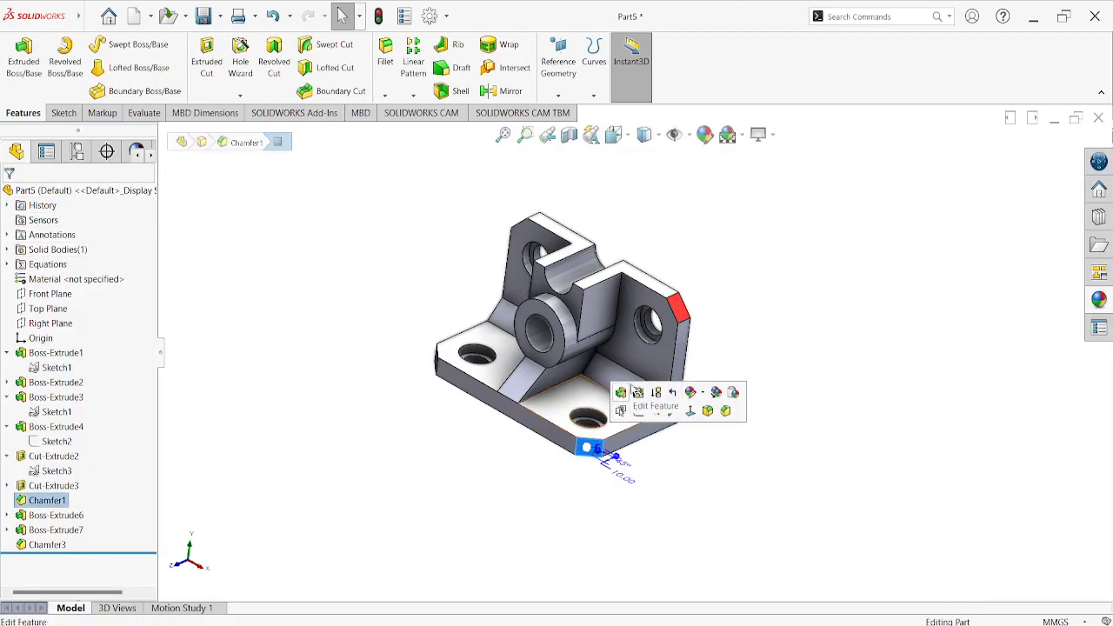
{"action": "middle_click_drag", "start_coordinate": [364, 398], "coordinate": [452, 430], "text": "ctrl"}
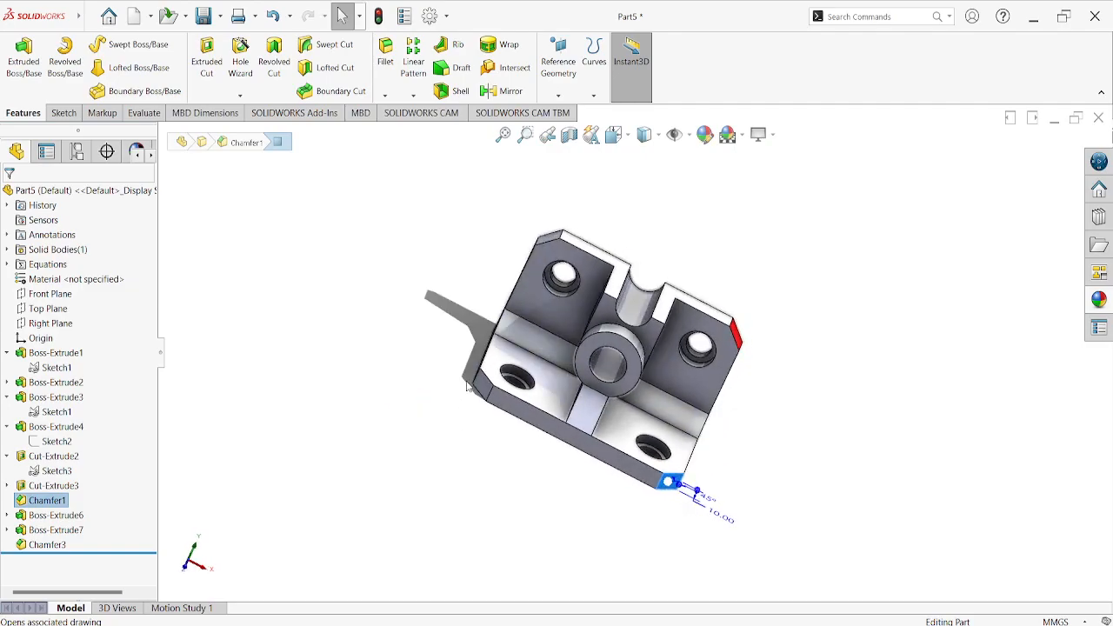
{"action": "left_click", "coordinate": [477, 385], "text": "ctrl"}
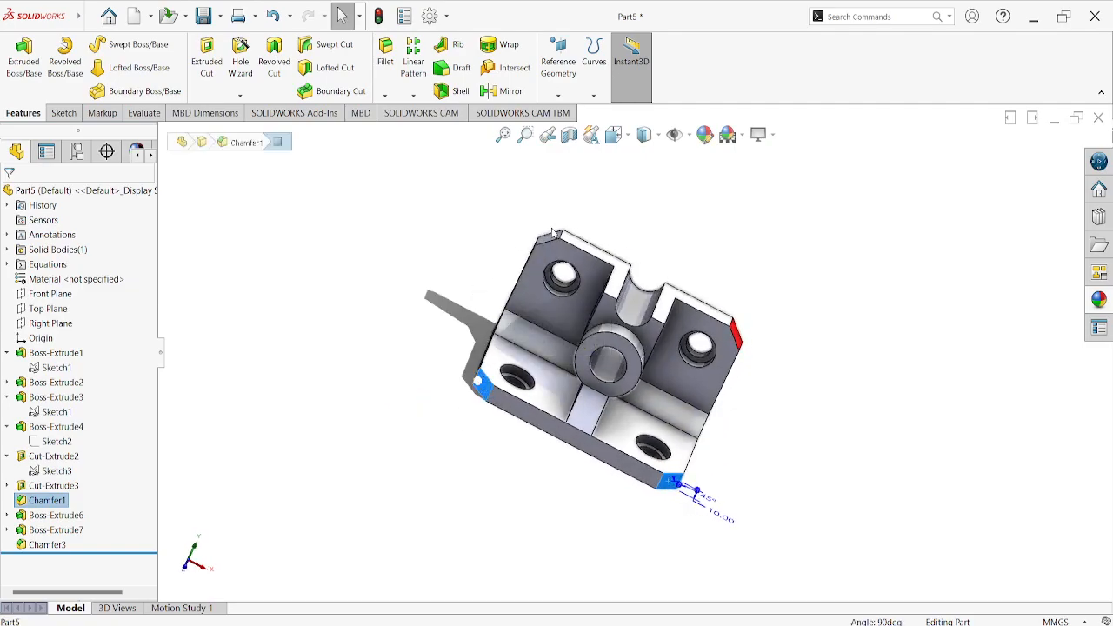
- Color the back plate's uncolored upper corner chamfer, both inner chamfers and both front corner chamfers of the base standard red
{"action": "scroll", "coordinate": [553, 244], "scroll_direction": "down", "scroll_amount": 5}
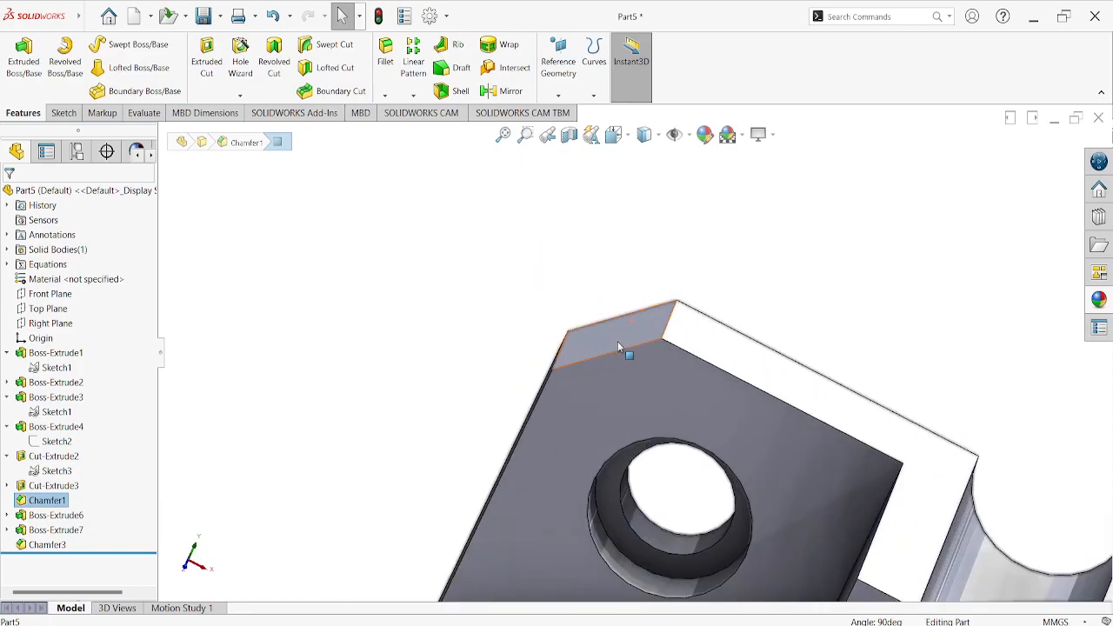
{"action": "left_click", "coordinate": [618, 330]}
{"action": "scroll", "coordinate": [620, 335], "scroll_direction": "up", "scroll_amount": 6}
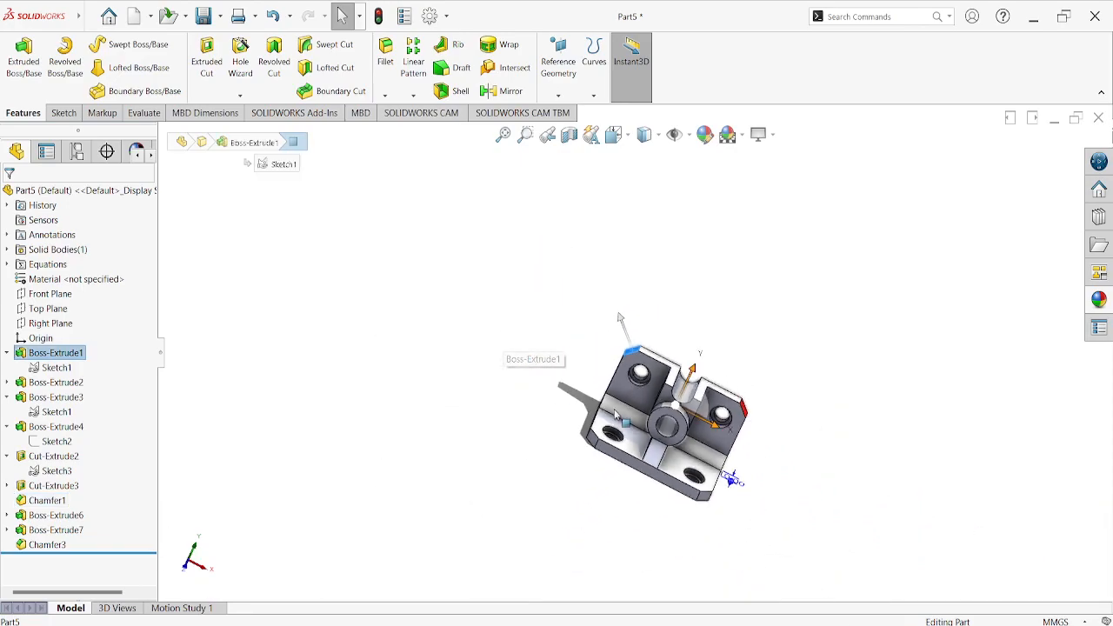
{"action": "scroll", "coordinate": [611, 410], "scroll_direction": "down", "scroll_amount": 3}
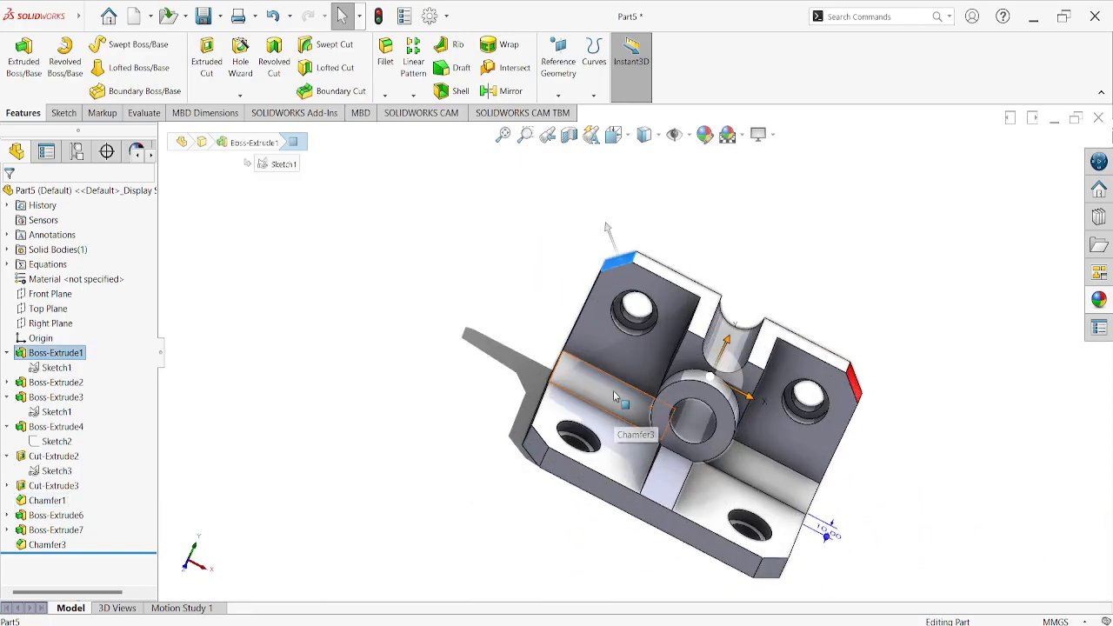
{"action": "left_click", "coordinate": [614, 402], "text": "ctrl"}
{"action": "left_click", "coordinate": [772, 478], "text": "ctrl"}
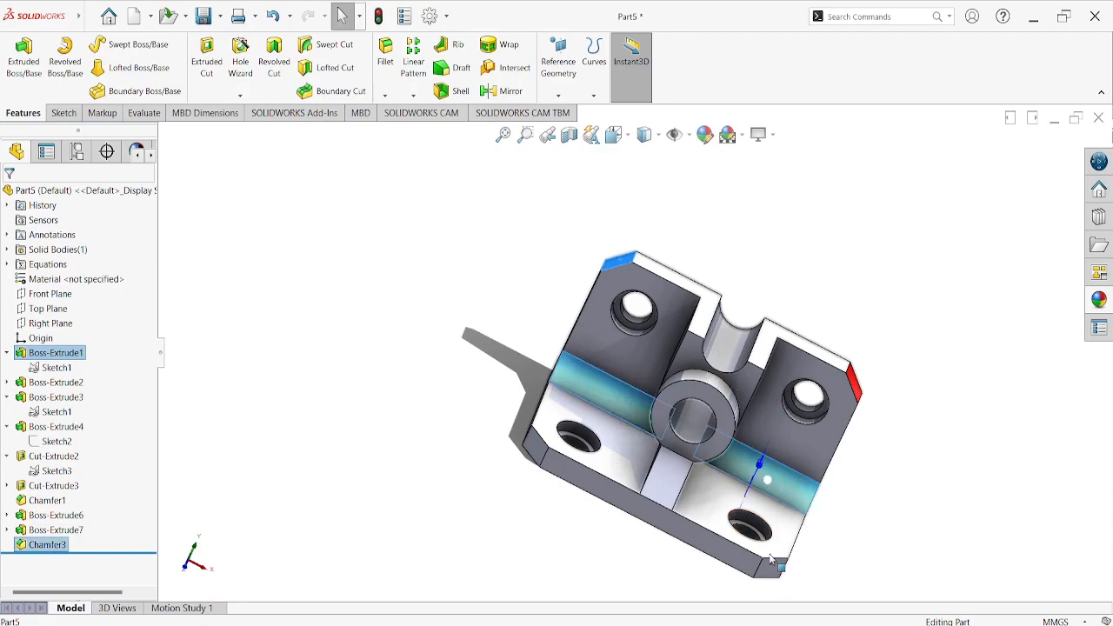
{"action": "left_click", "coordinate": [762, 570], "text": "ctrl"}
{"action": "left_click", "coordinate": [534, 445], "text": "ctrl"}
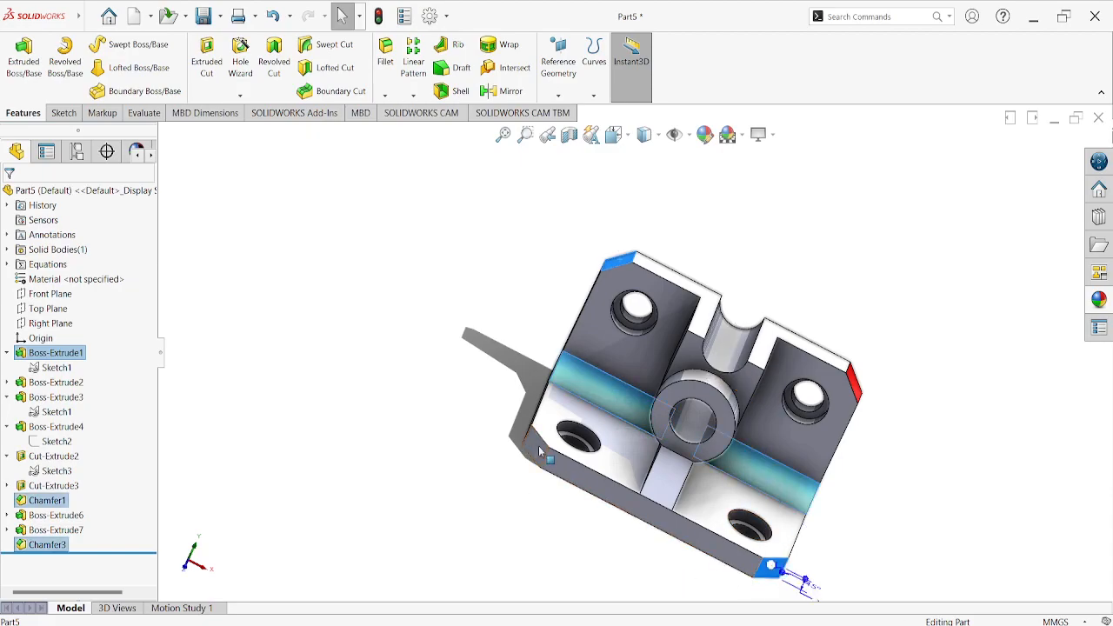
{"action": "left_click", "coordinate": [705, 134]}
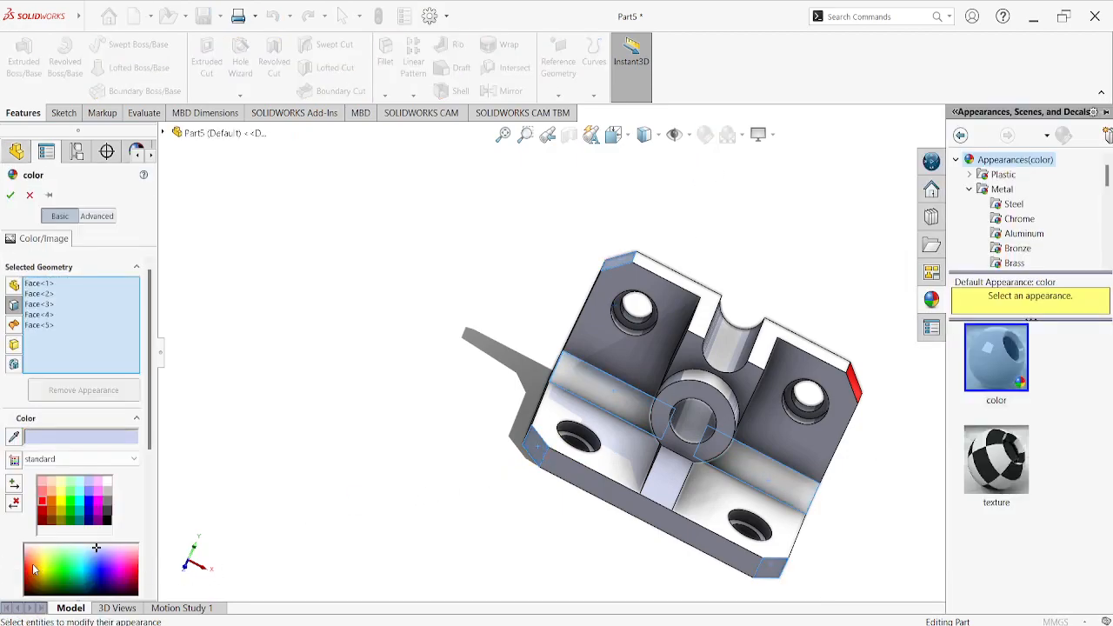
{"action": "left_click", "coordinate": [45, 504]}
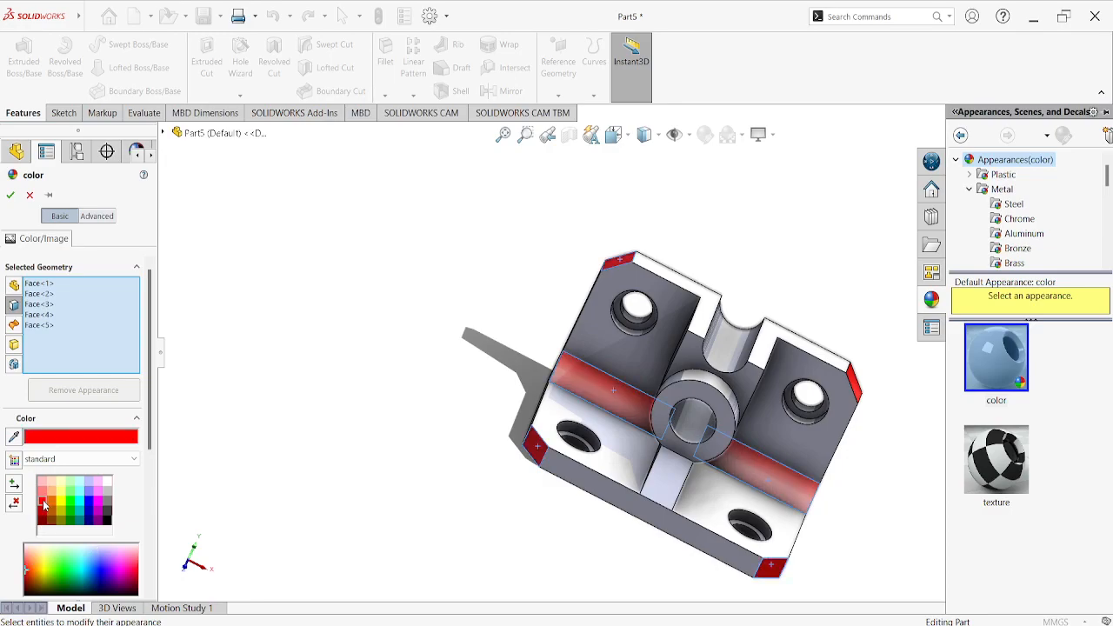
{"action": "middle_click_drag", "start_coordinate": [281, 514], "coordinate": [235, 488]}
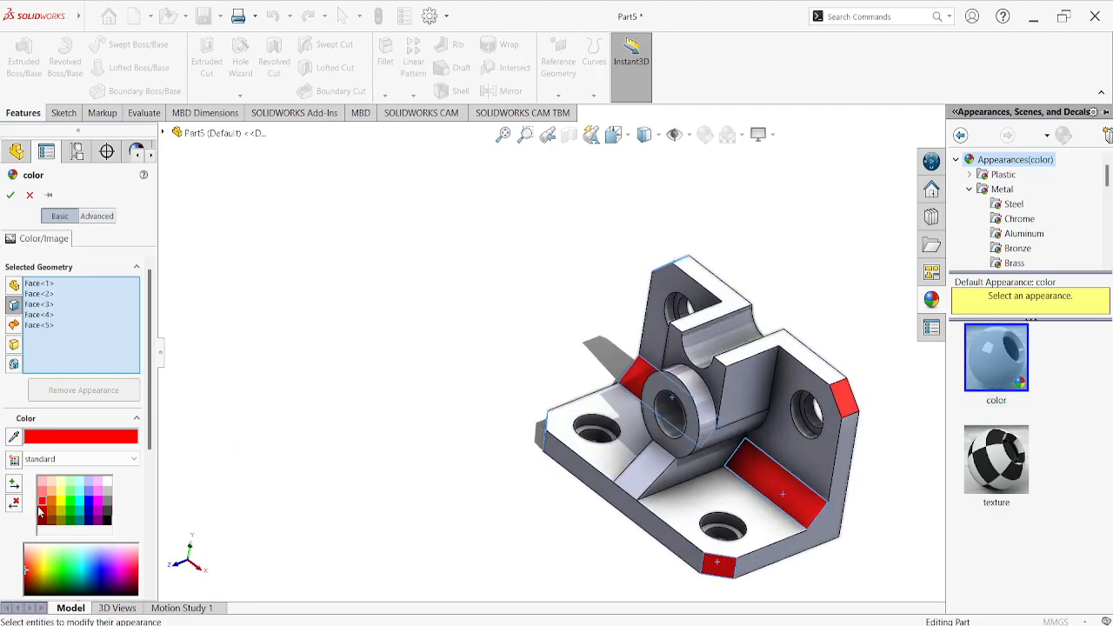
{"action": "left_click", "coordinate": [43, 514]}
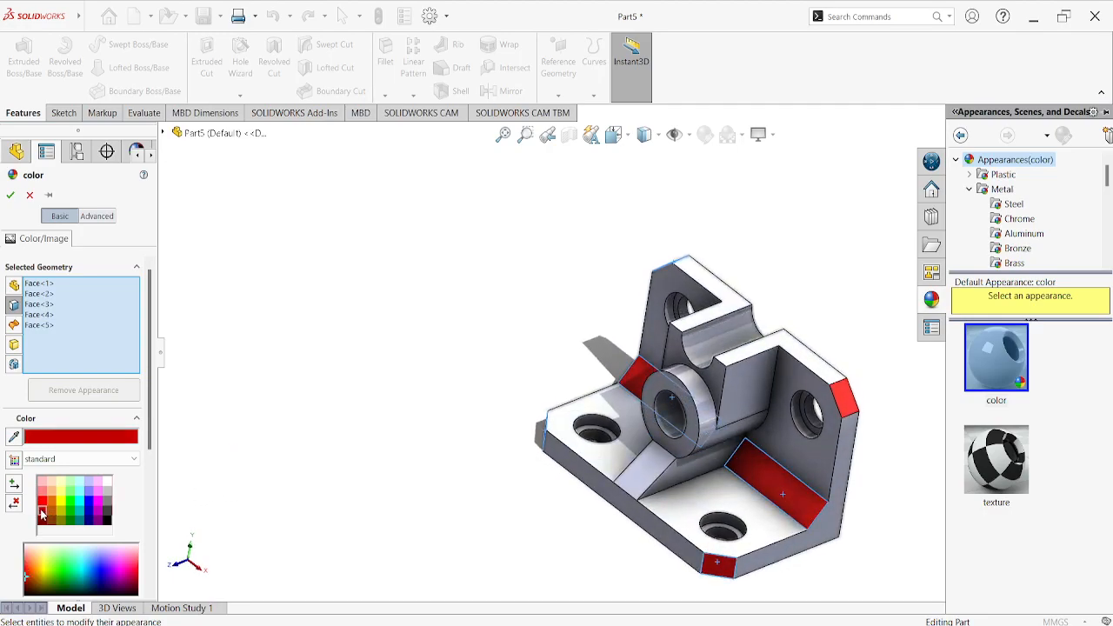
{"action": "left_click", "coordinate": [43, 502]}
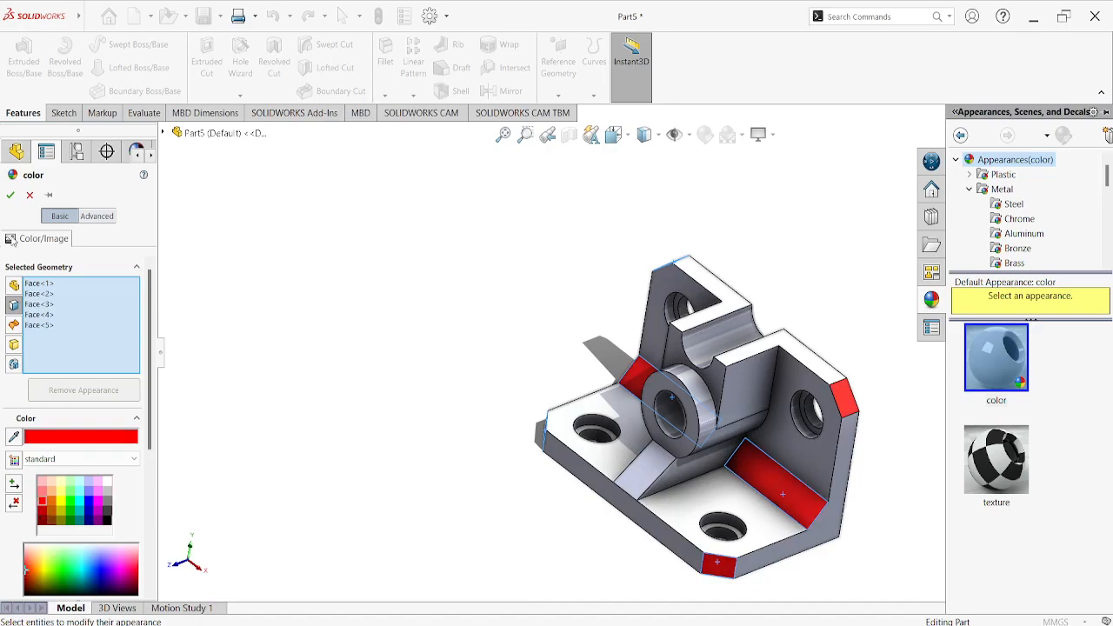
{"action": "left_click", "coordinate": [10, 197]}
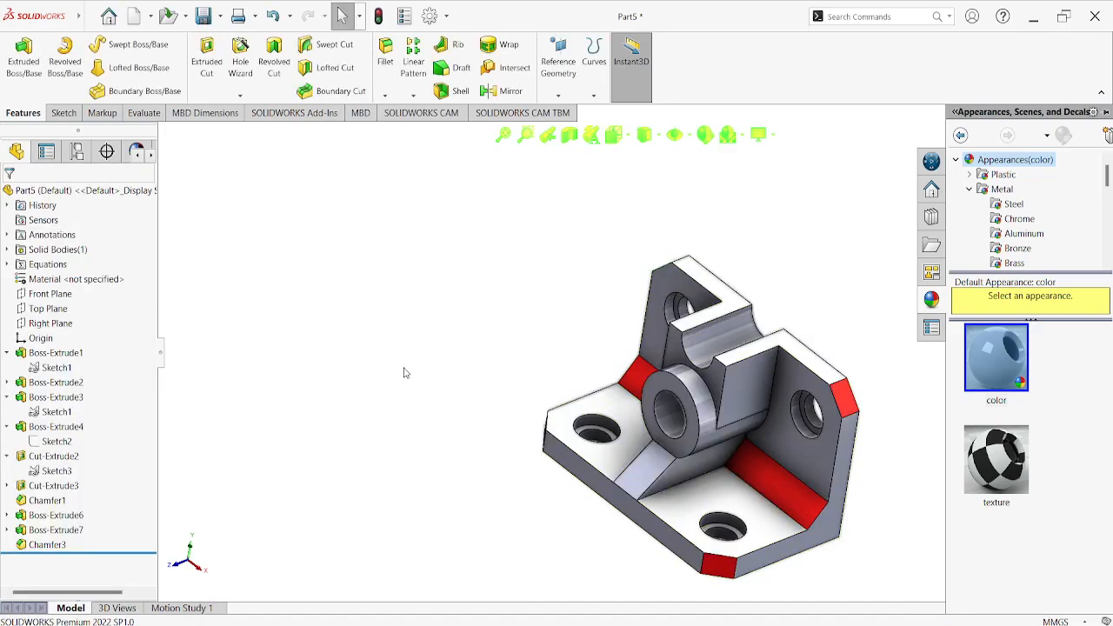
- Show the bracket in the trimetric view and compare its shape and red chamfer faces with the reference drawing
{"action": "key", "text": "space"}
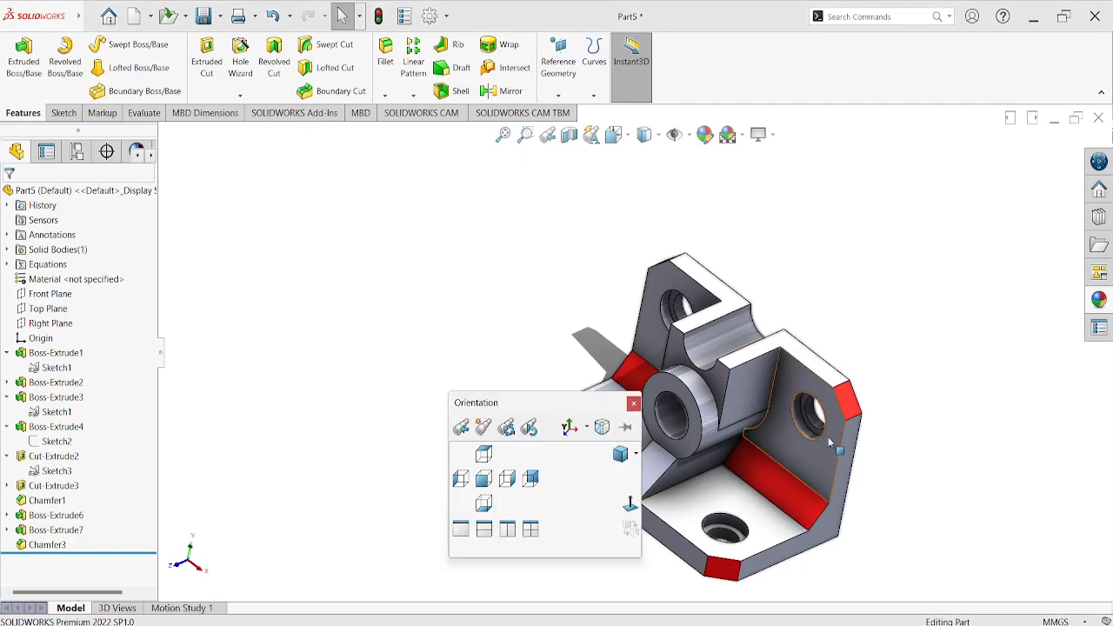
{"action": "left_click", "coordinate": [617, 455]}
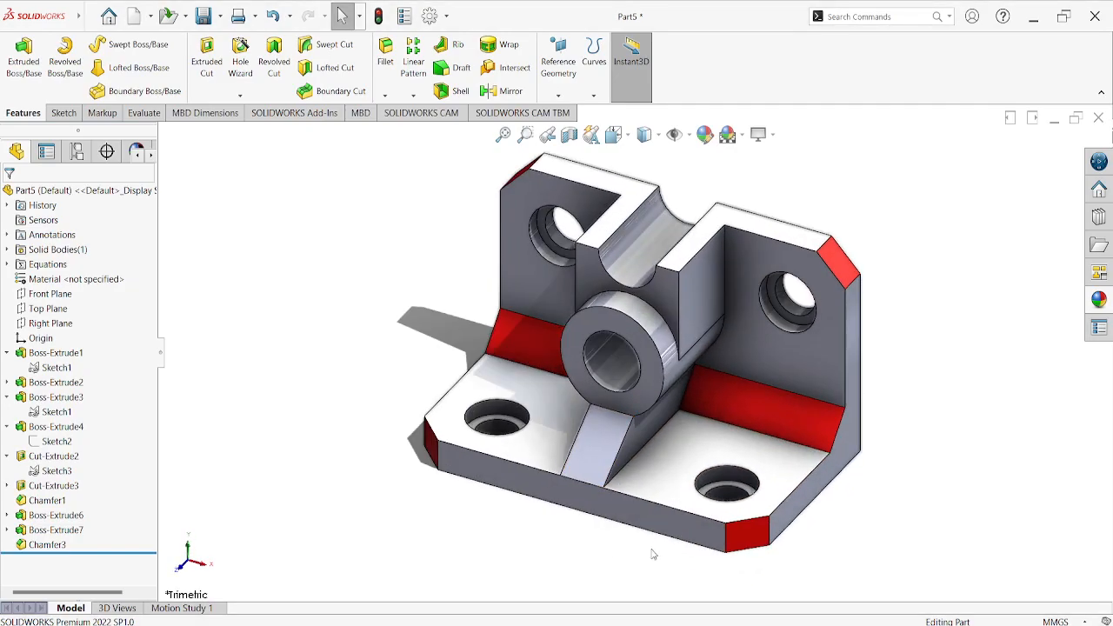
{"action": "left_click", "coordinate": [785, 624]}
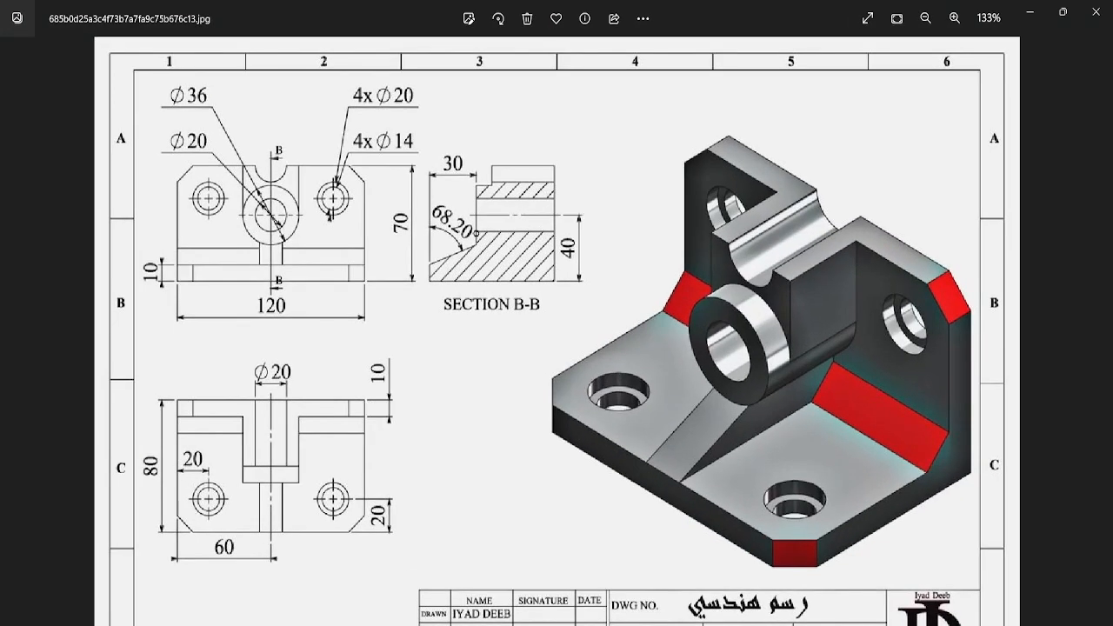
{"action": "key", "text": "alt+Tab"}
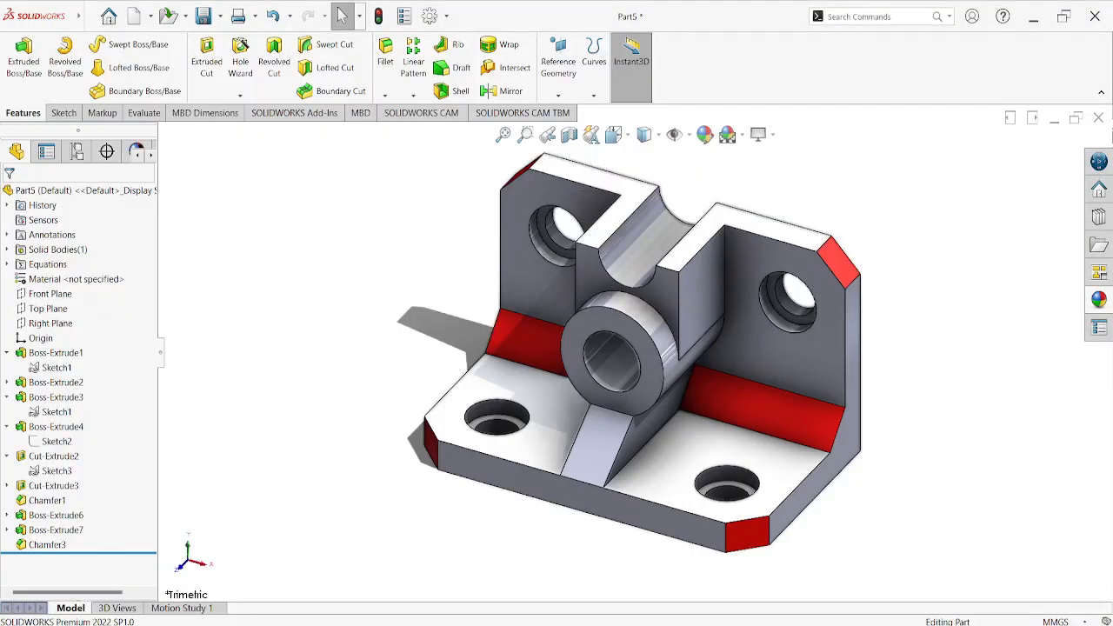
{"action": "key", "text": "alt+Tab"}
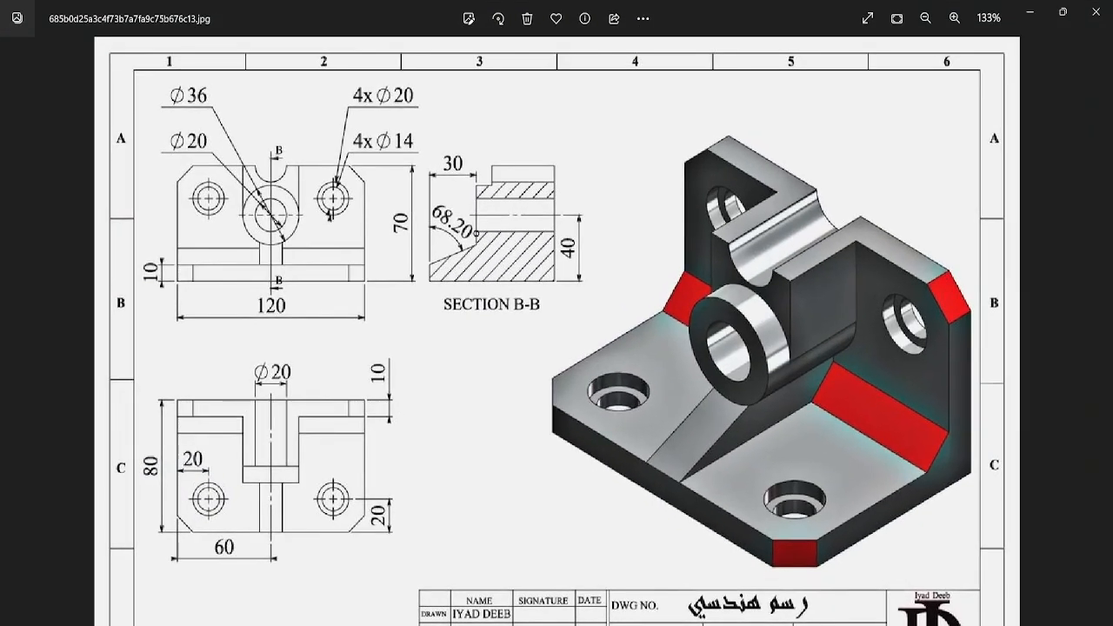